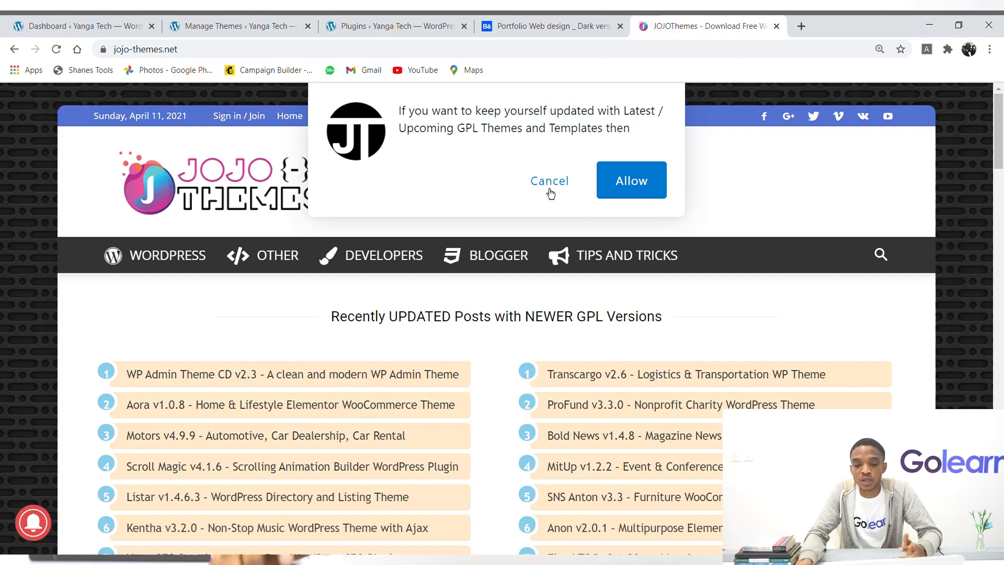
Dismiss the JOJOThemes notification prompt and open maxxwp.com in a new browser tab.
click(550, 191)
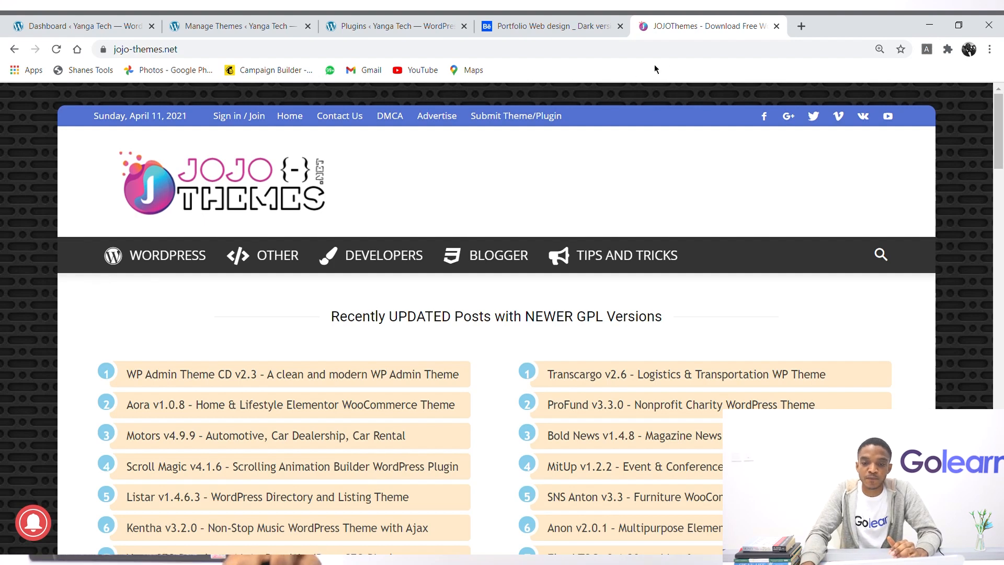
click(800, 27)
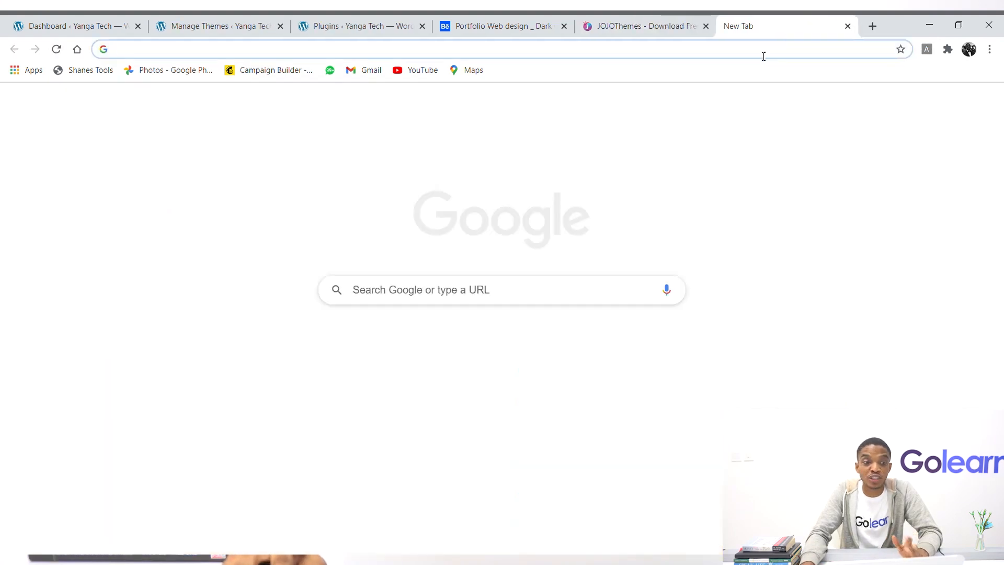
click(764, 52)
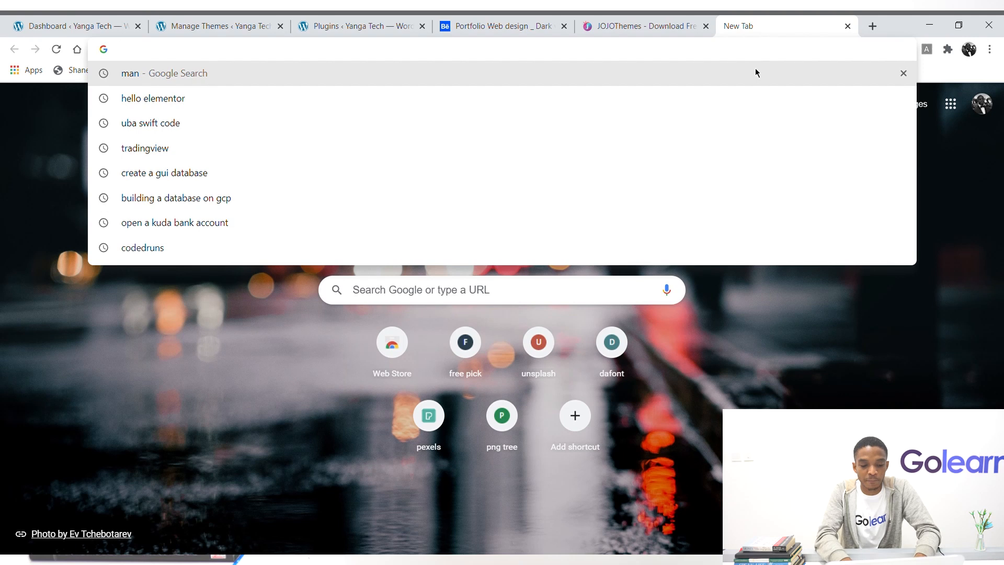
text(maxxwp.com)
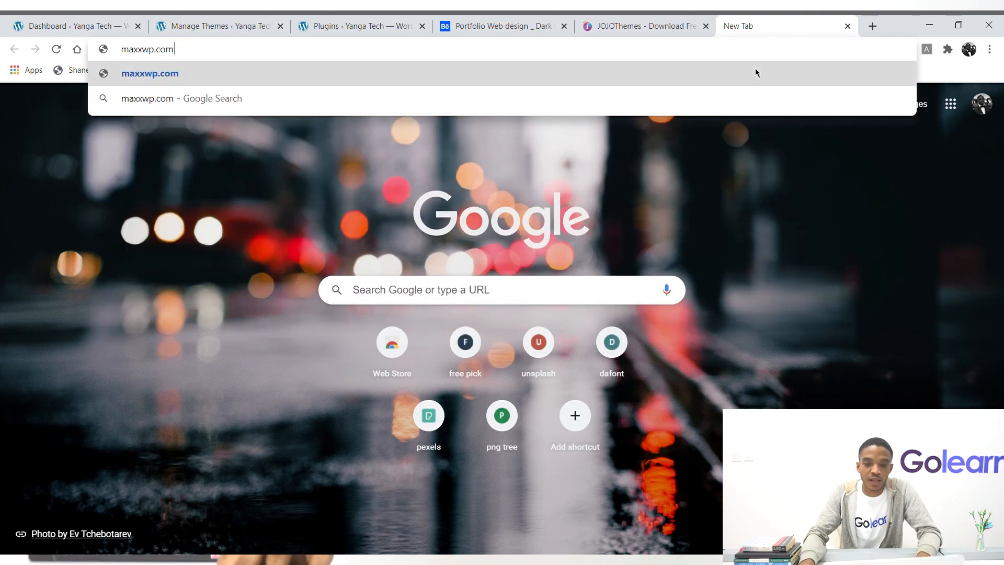
key(Return)
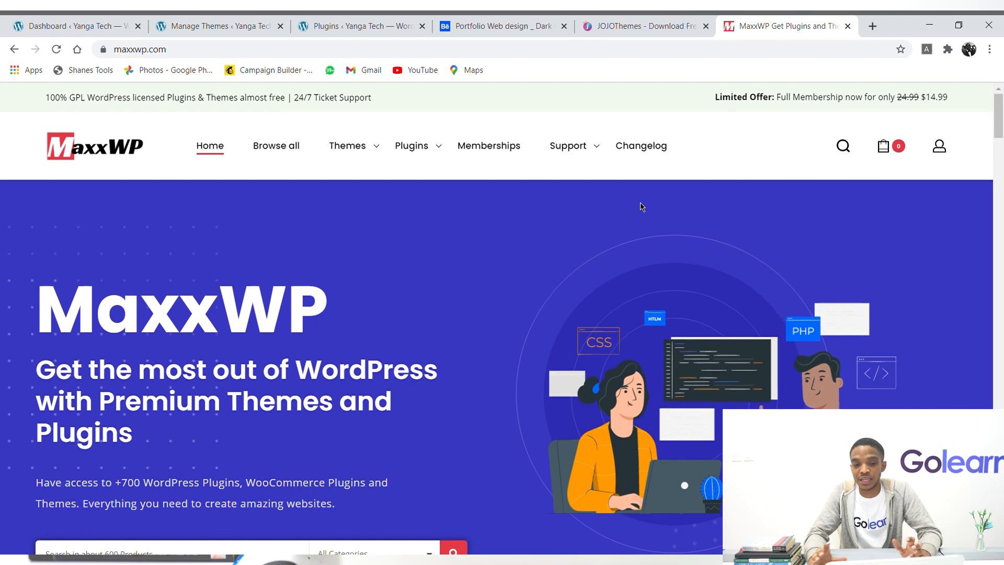
Look over the MaxxWP home page, from the header and product search to the section on why to choose them.
scroll(641, 206, down, 9)
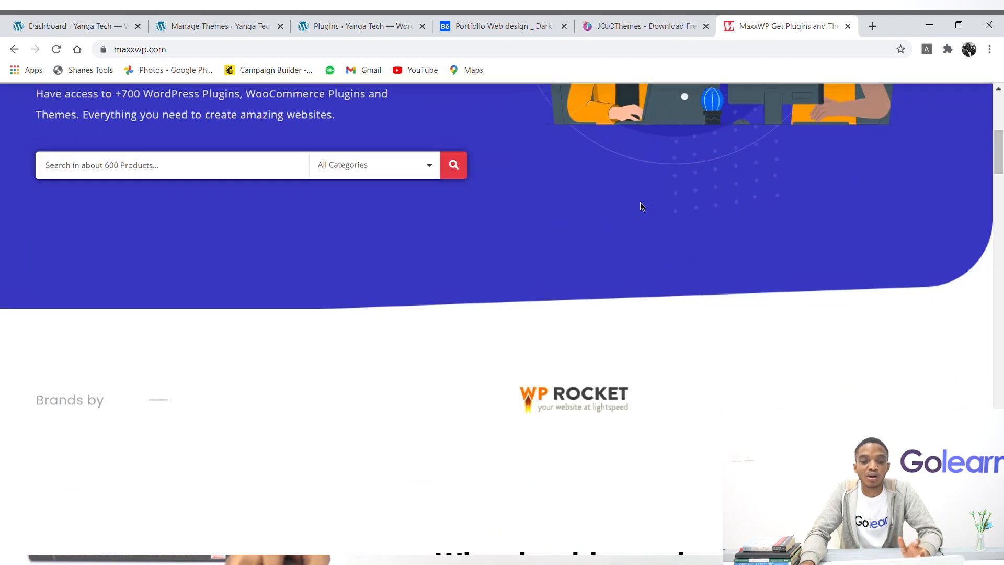
scroll(641, 207, down, 3)
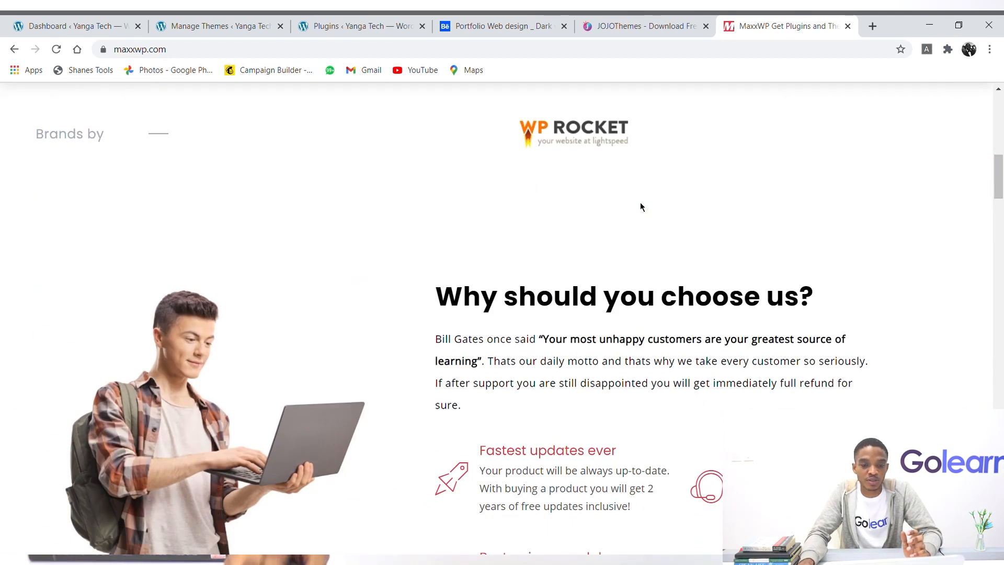
scroll(640, 207, up, 12)
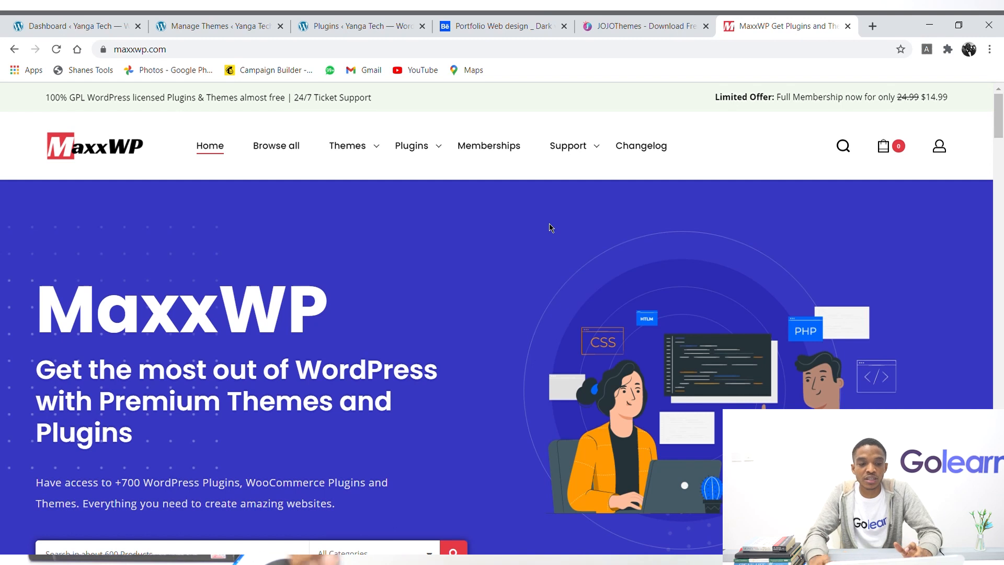
scroll(549, 228, down, 3)
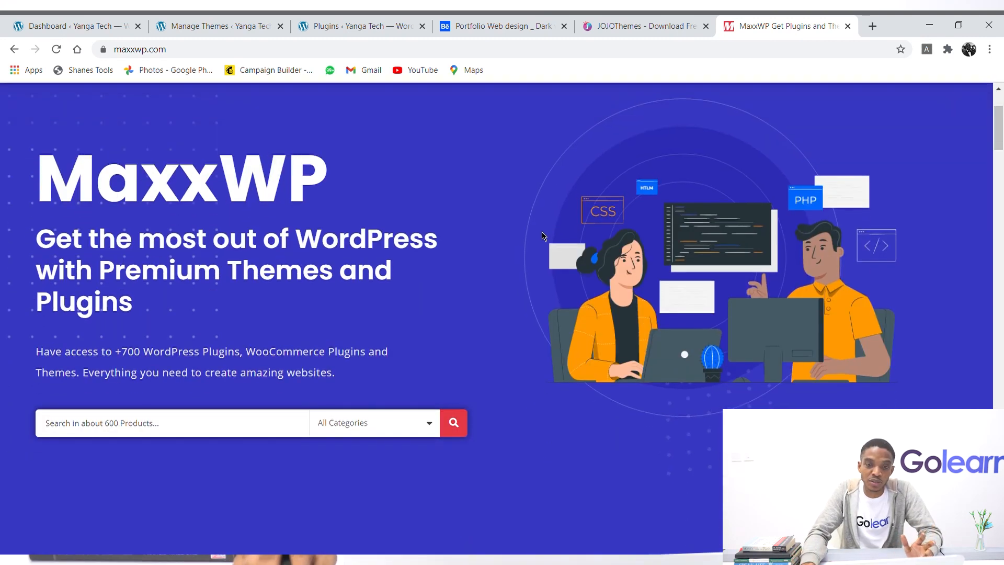
scroll(538, 230, down, 5)
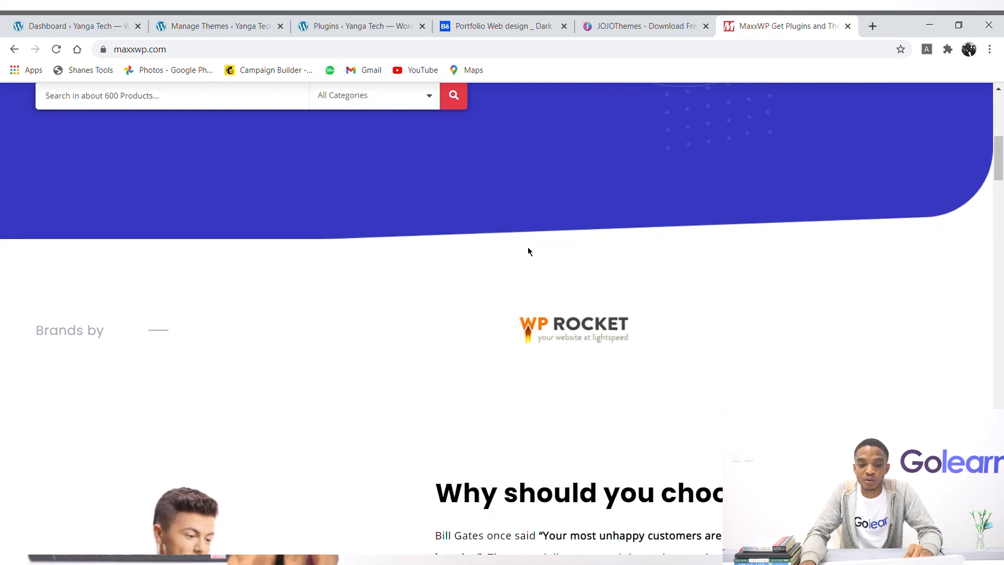
scroll(527, 256, up, 7)
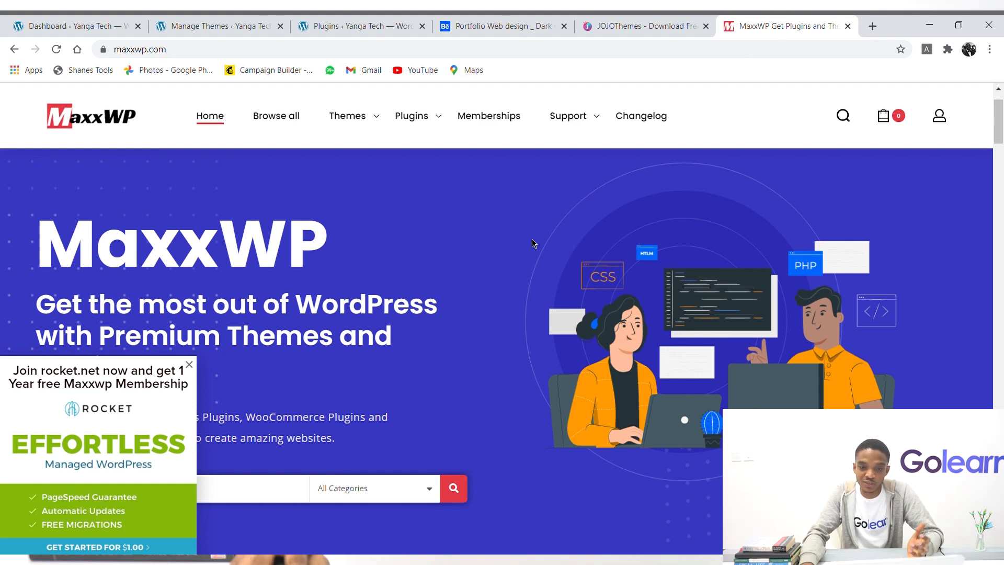
Open codecanyon.download in a new browser tab.
click(872, 26)
click(779, 56)
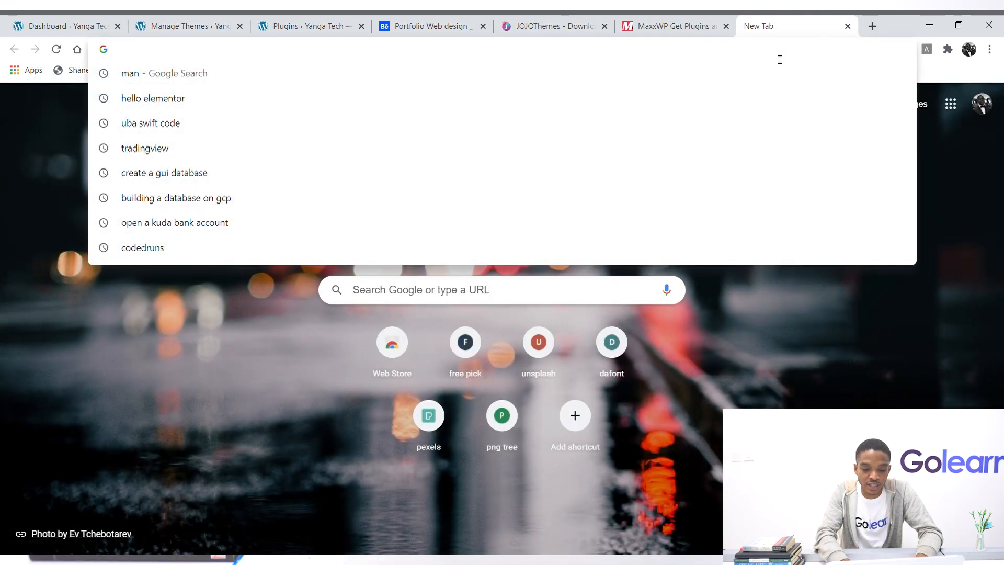
text(code)
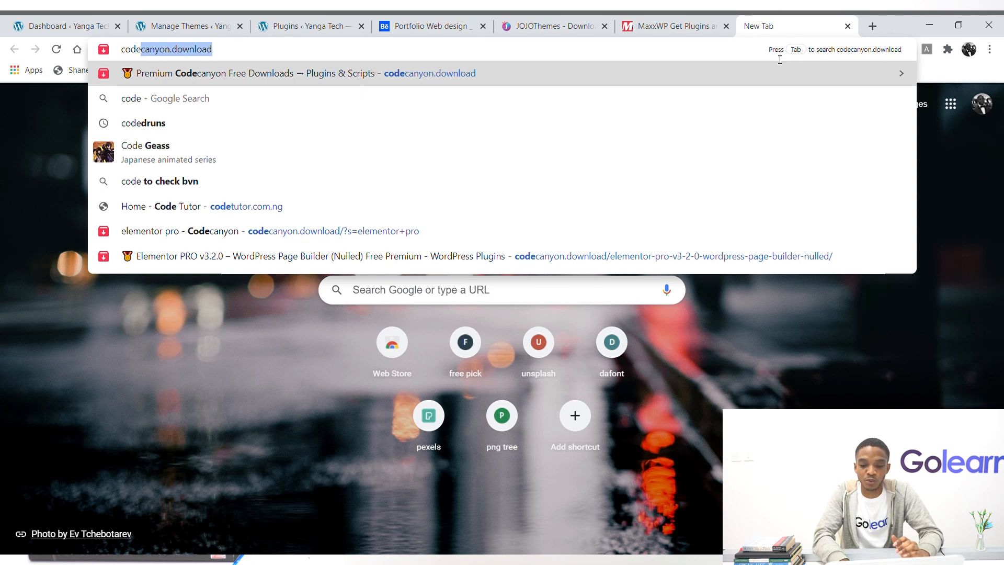
key(Return)
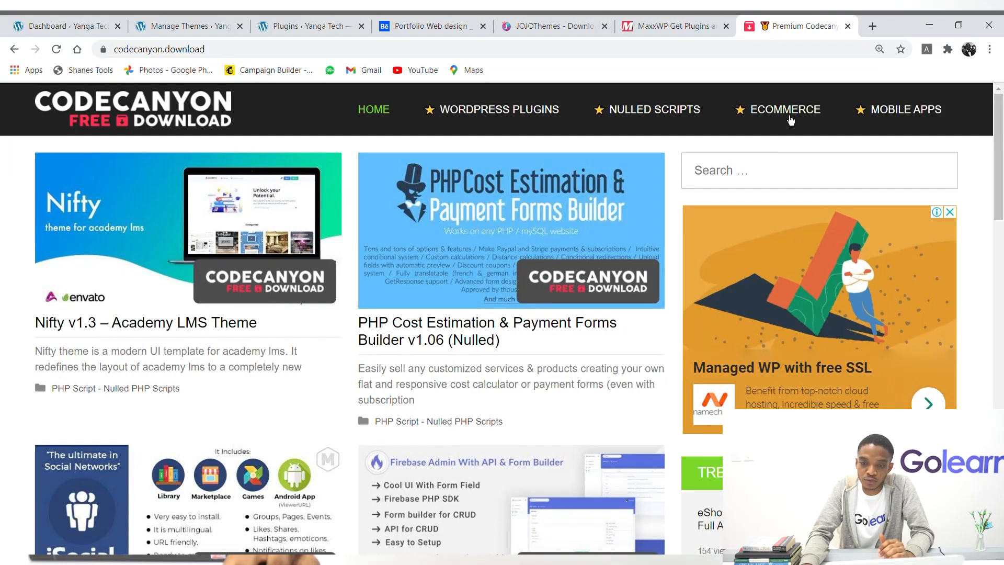
Search Google for "elementor pro" in a new browser tab.
click(871, 26)
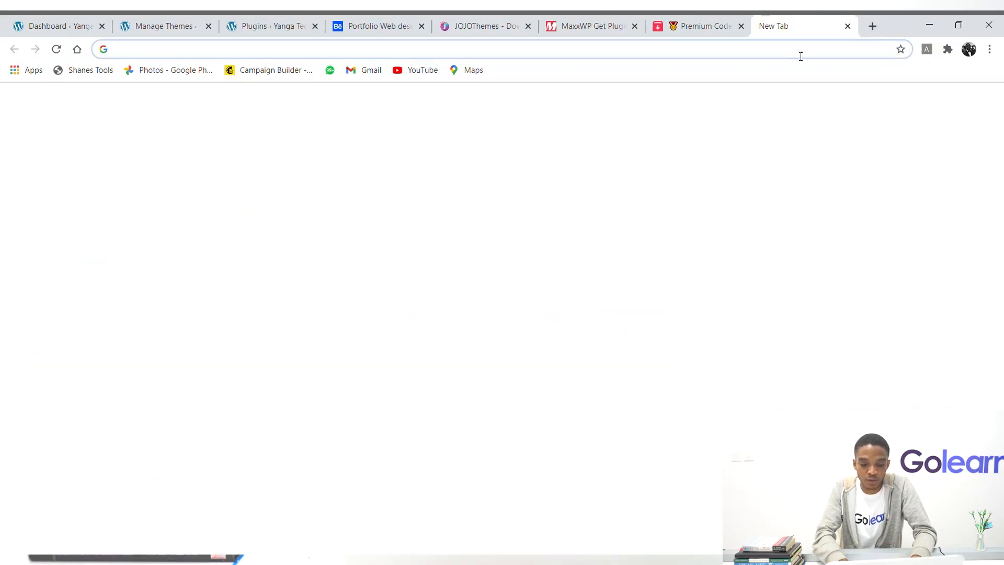
click(800, 55)
text(elemtor)
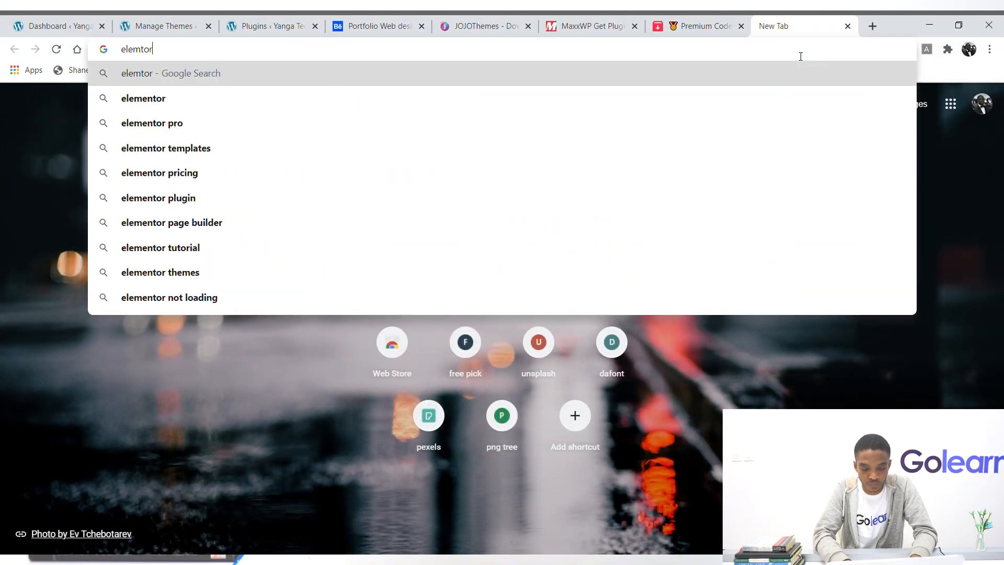
key(Down)
key(Down)
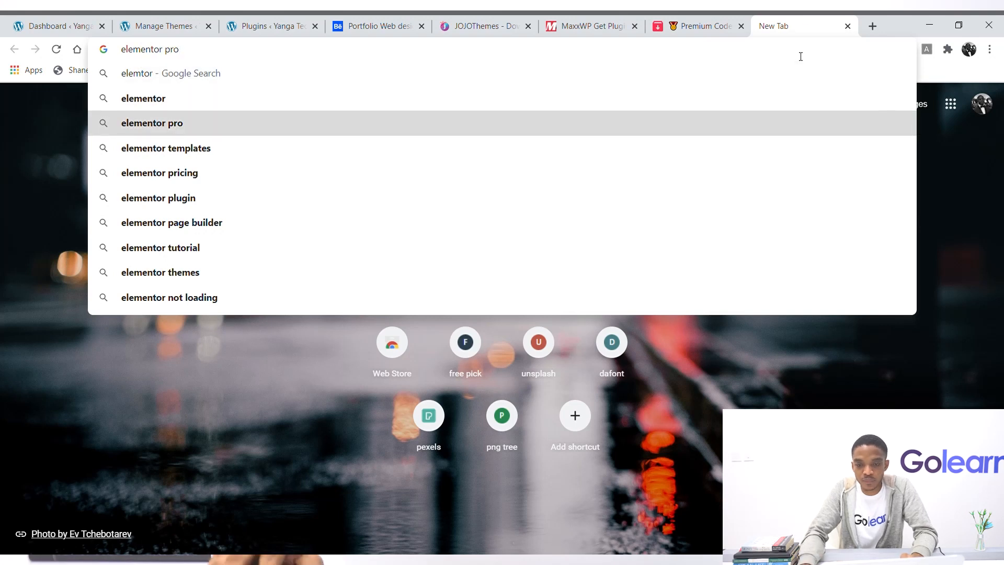
key(Return)
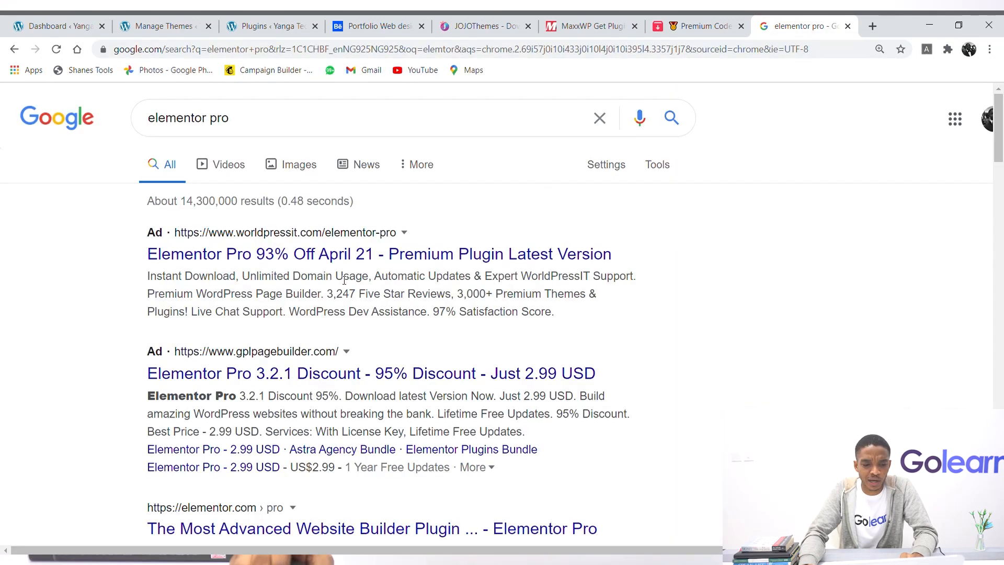
Review the individual plan prices on the official elementor.com Pro page, reached from the search results, and close that tab.
scroll(344, 280, down, 6)
click(265, 212)
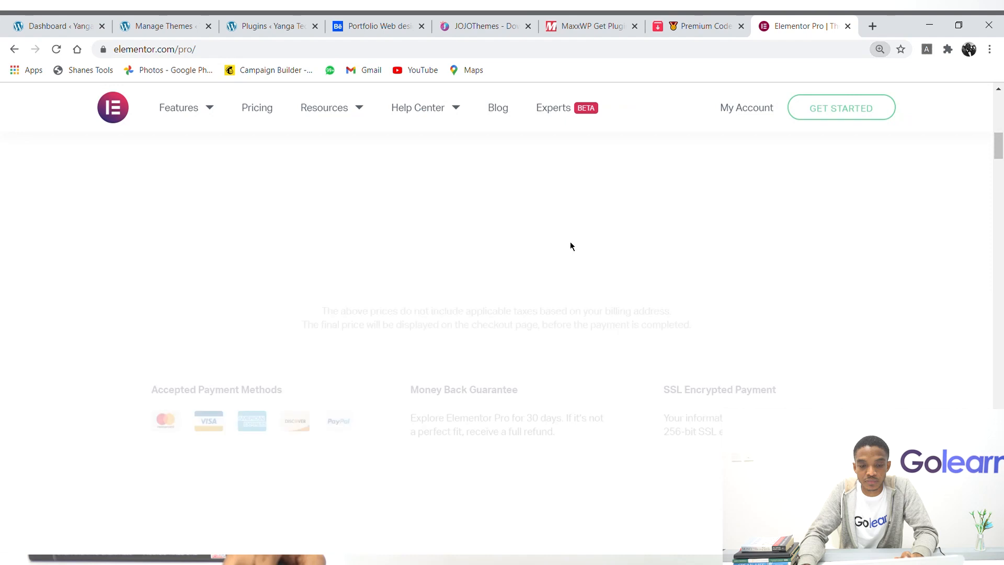
scroll(570, 246, up, 10)
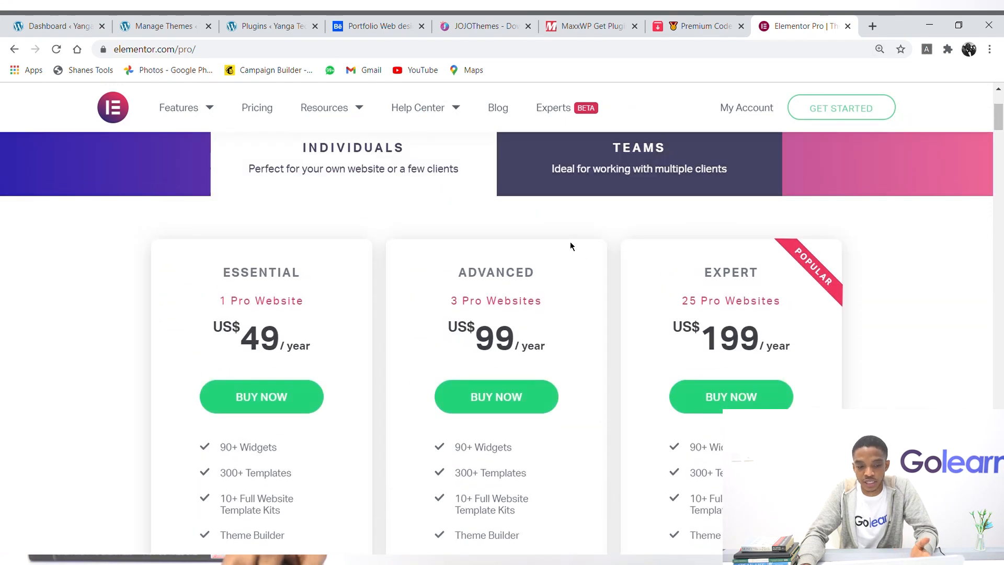
scroll(372, 314, down, 1)
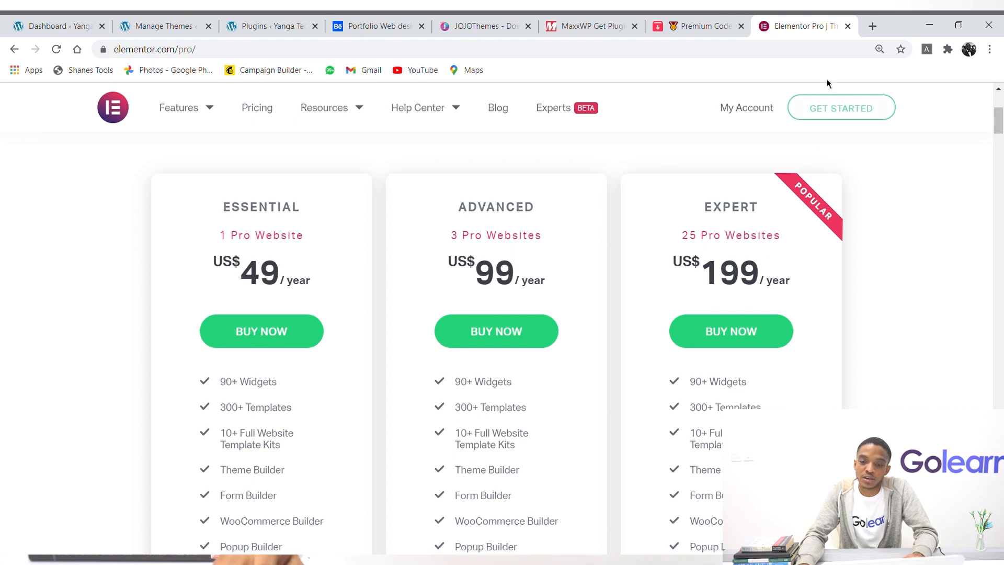
click(847, 26)
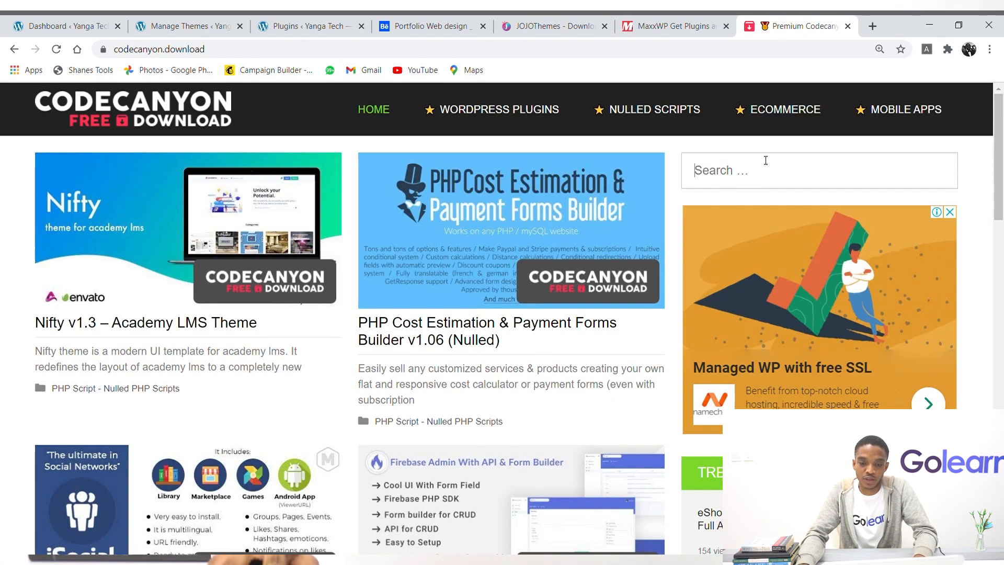
Search the codecanyon.download site for "elementor pro".
click(759, 189)
text(elem)
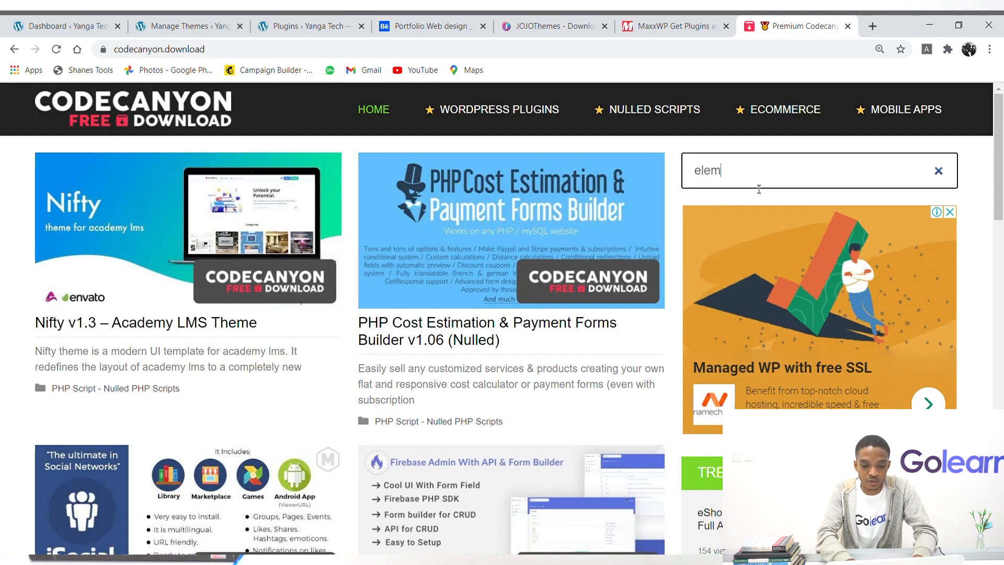
text(entor pr)
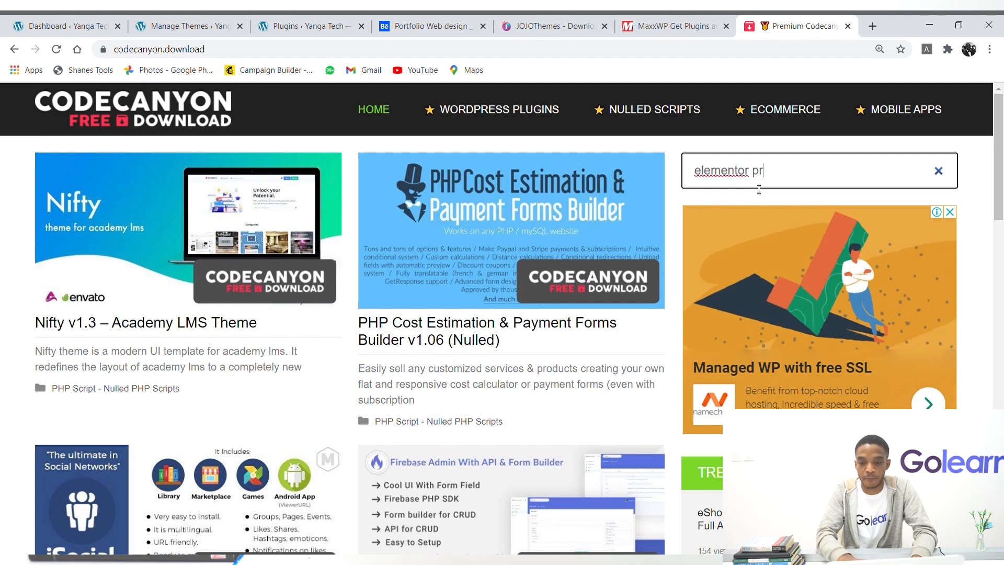
text(o)
key(Return)
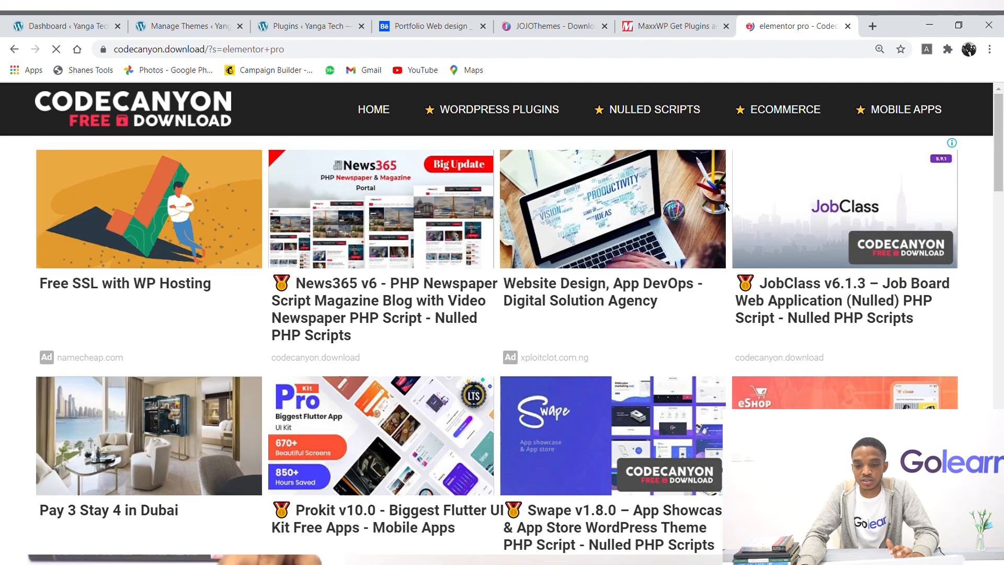
Open the first Elementor PRO v3.2.0 – WordPress Page Builder result and close the advertising tab that pops up.
scroll(725, 205, down, 7)
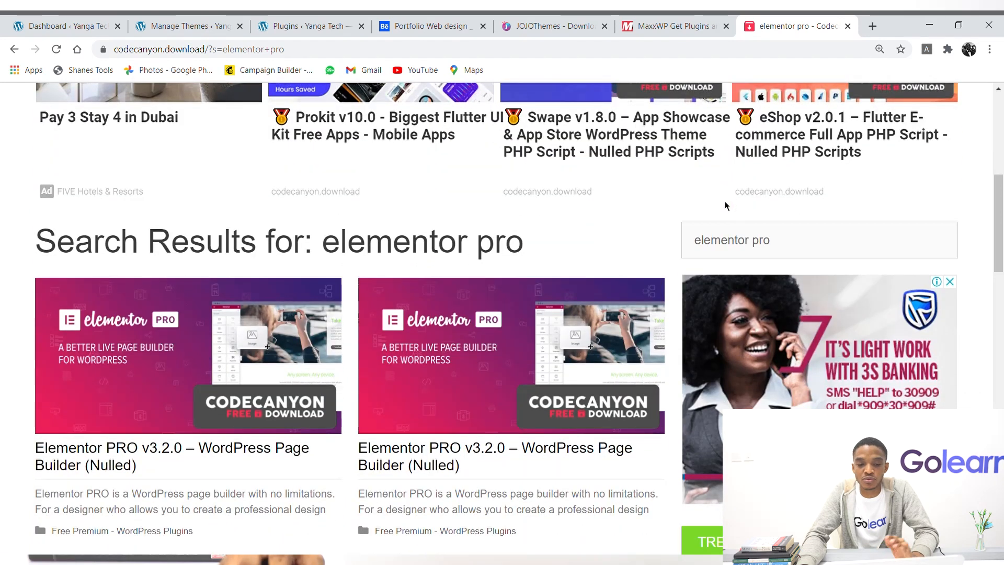
scroll(724, 205, down, 2)
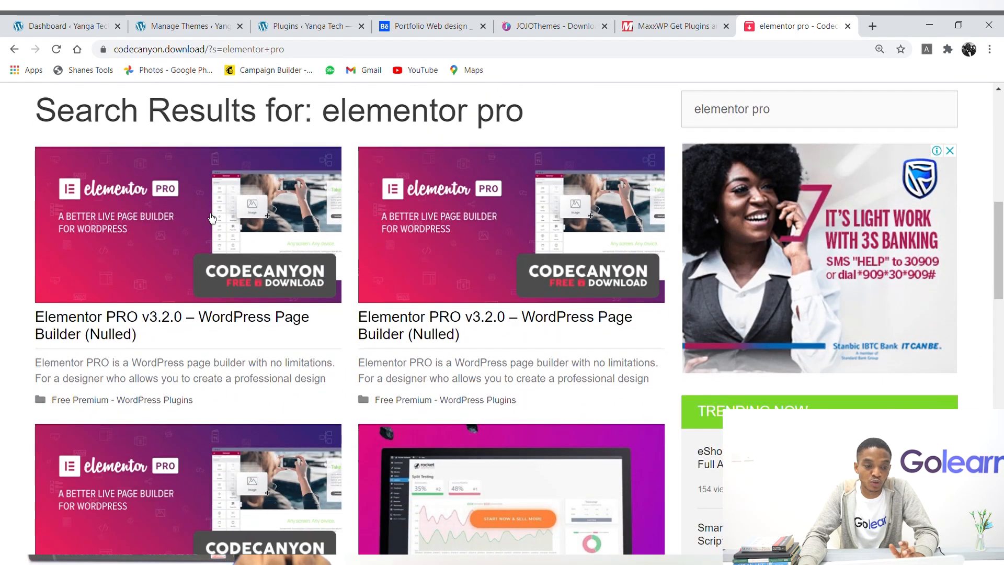
click(108, 256)
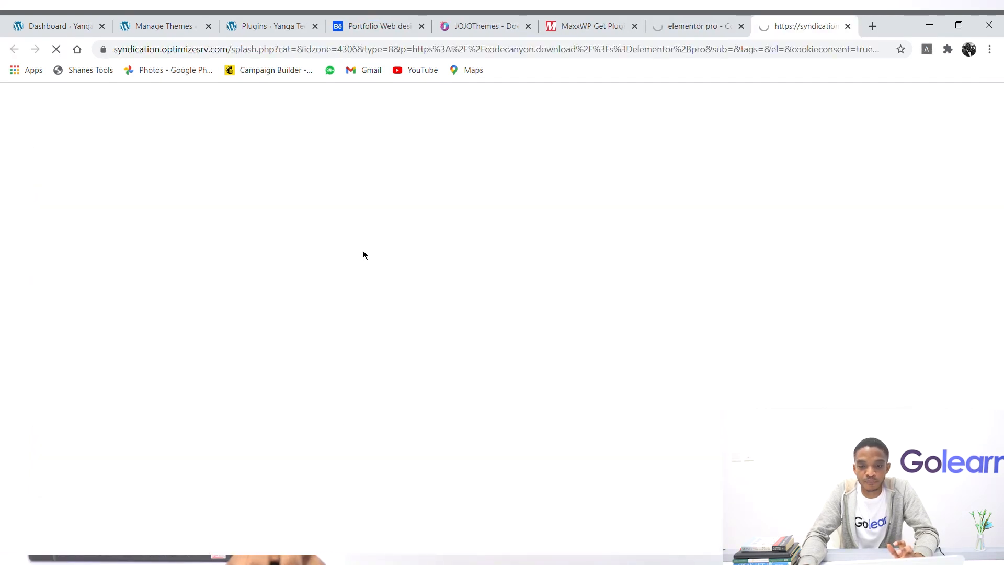
click(848, 27)
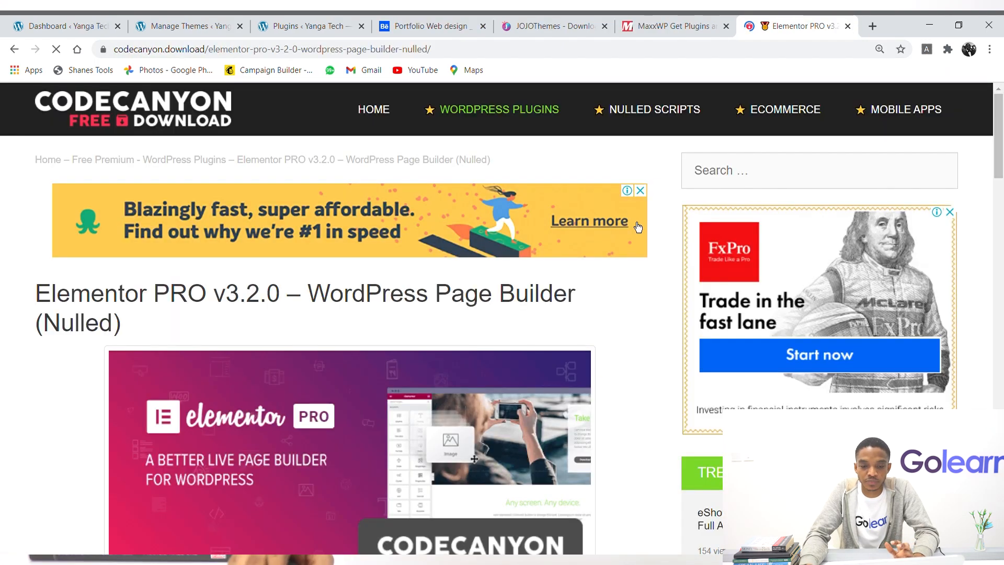
Download the Elementor PRO v3.2.0 plugin zip from its product page and bring up the options for the downloaded file.
scroll(632, 209, down, 4)
scroll(635, 203, down, 6)
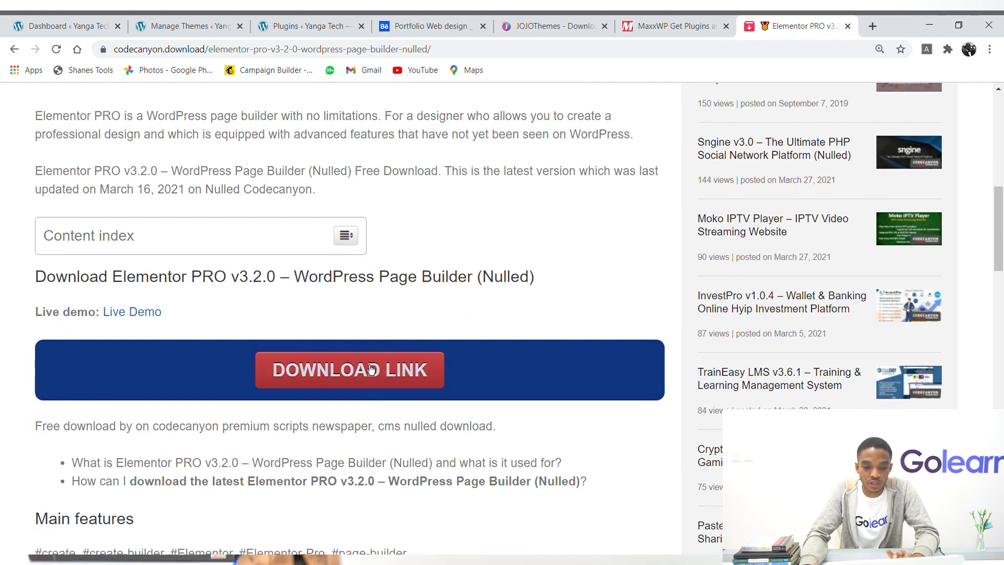
click(355, 373)
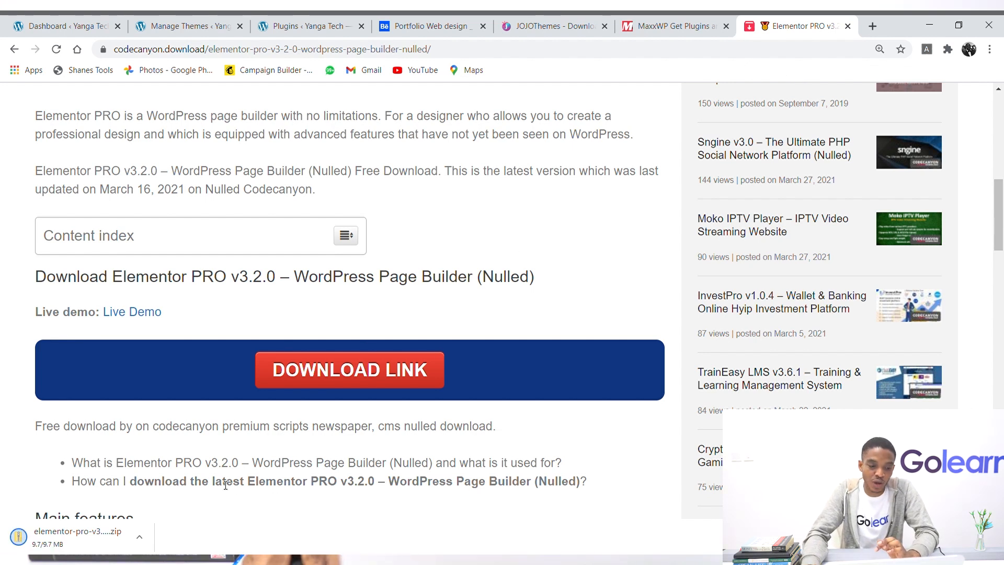
click(138, 538)
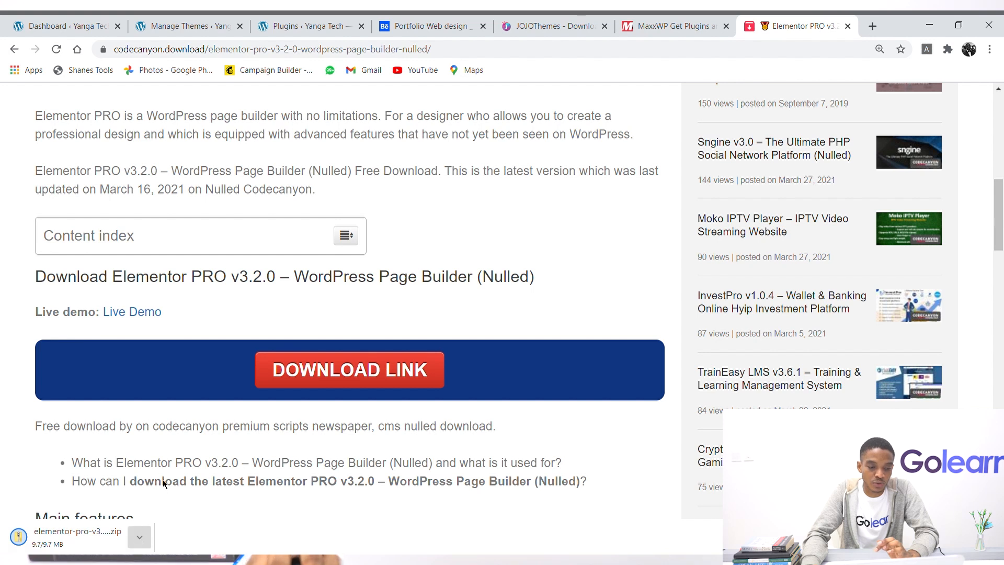
click(171, 436)
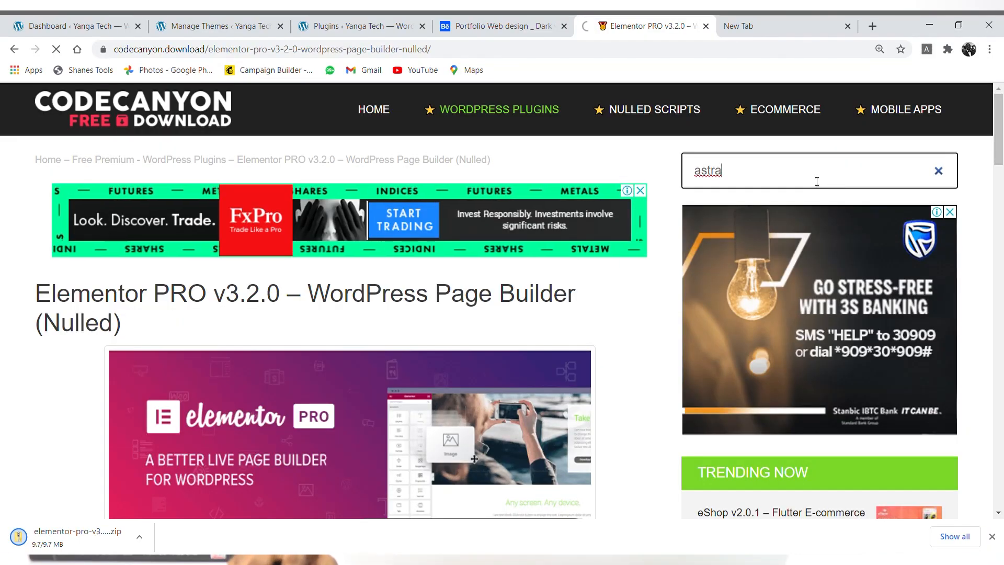
Look through the codecanyon.download search results for "astra".
scroll(651, 261, down, 4)
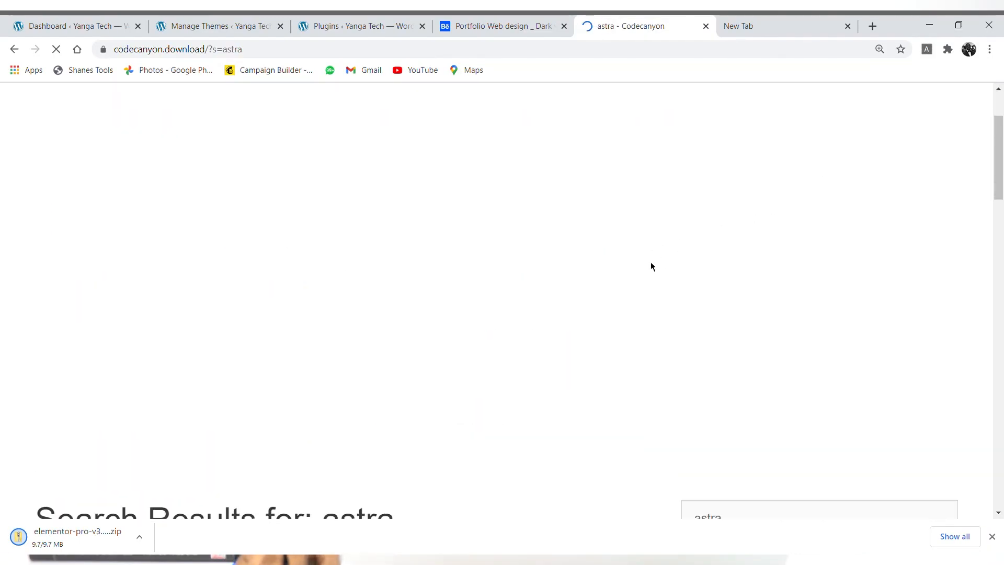
scroll(654, 267, down, 5)
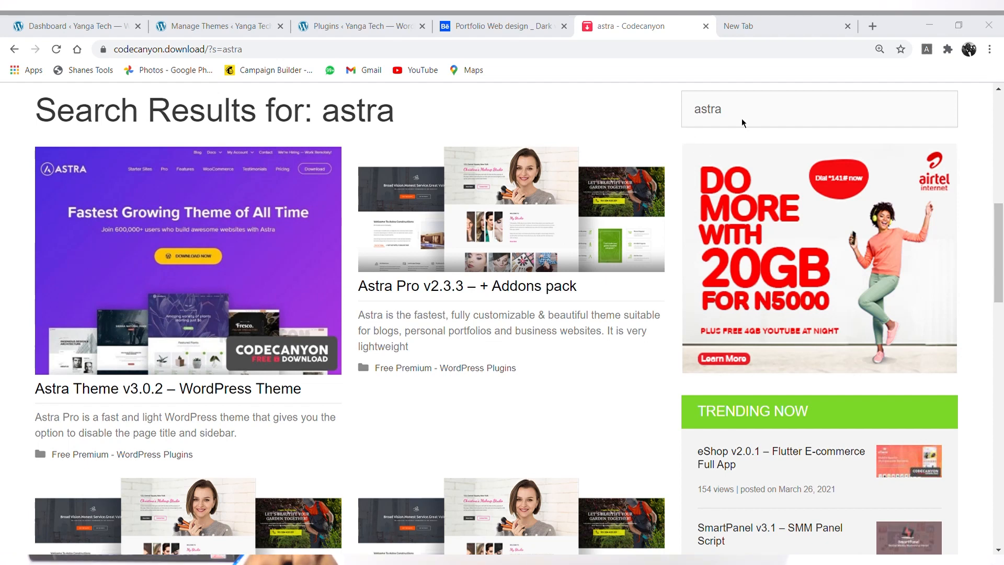
Search the web for "hello elementor" in the empty browser tab and open Elementor's Hello theme page.
click(757, 107)
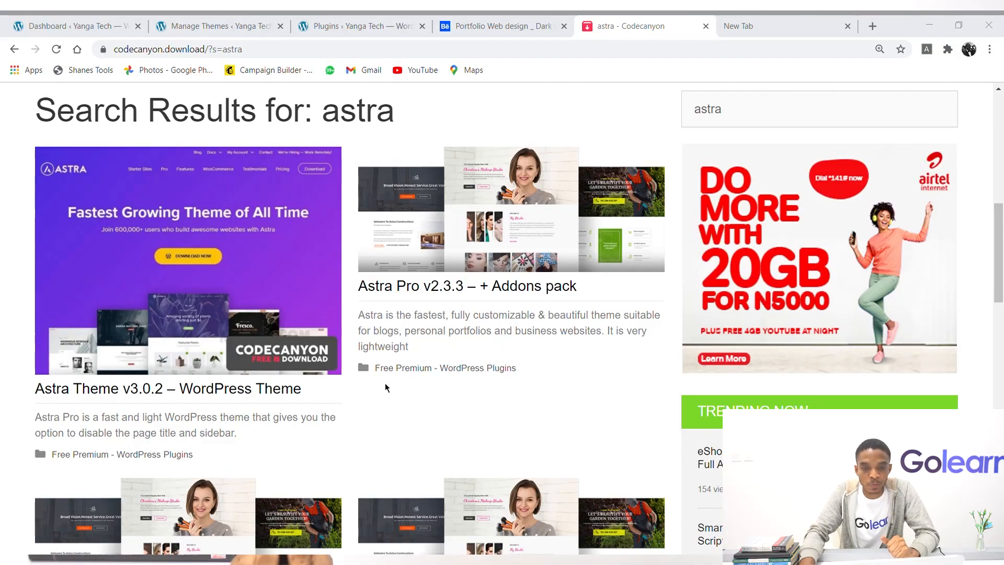
click(739, 27)
click(729, 58)
text(hello)
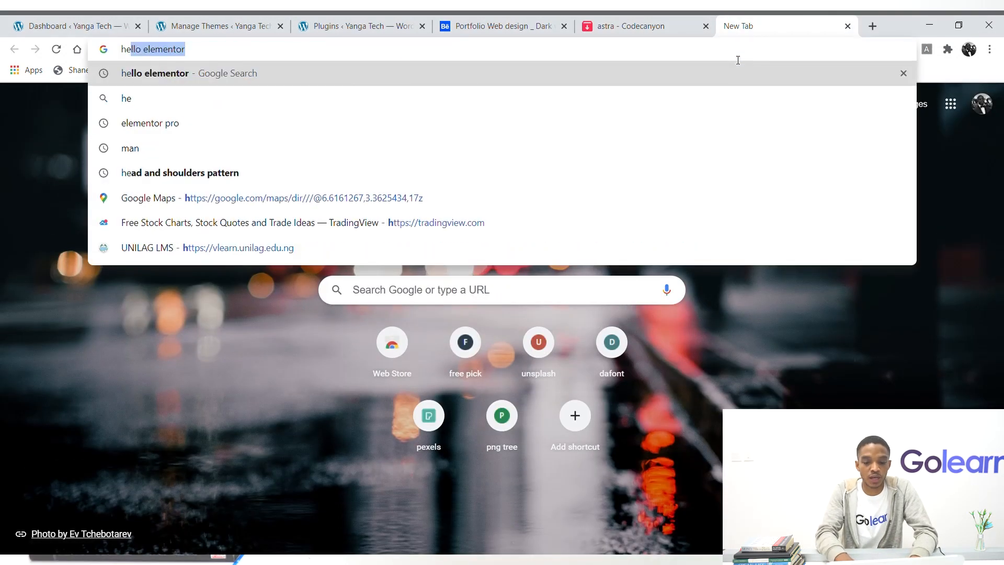
key(Return)
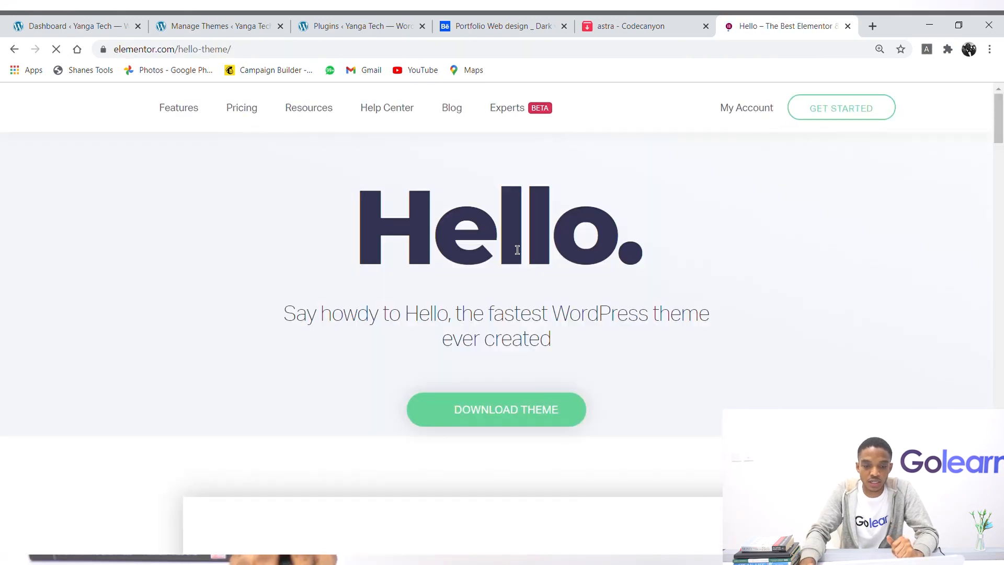
Follow the Hello theme's download link to its Hello Elementor page on WordPress.org, and close that page when done.
scroll(502, 348, down, 1)
scroll(498, 349, down, 1)
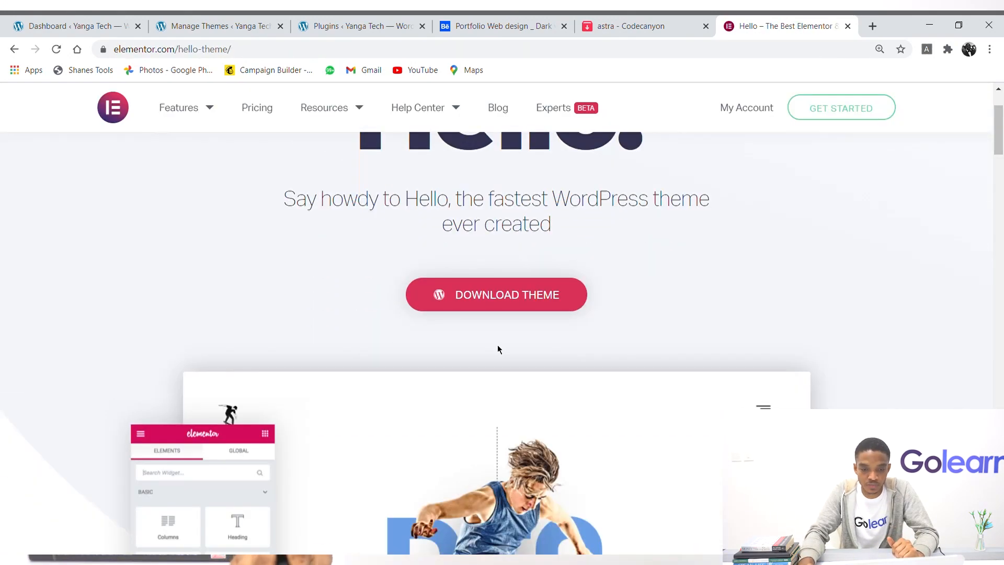
click(500, 300)
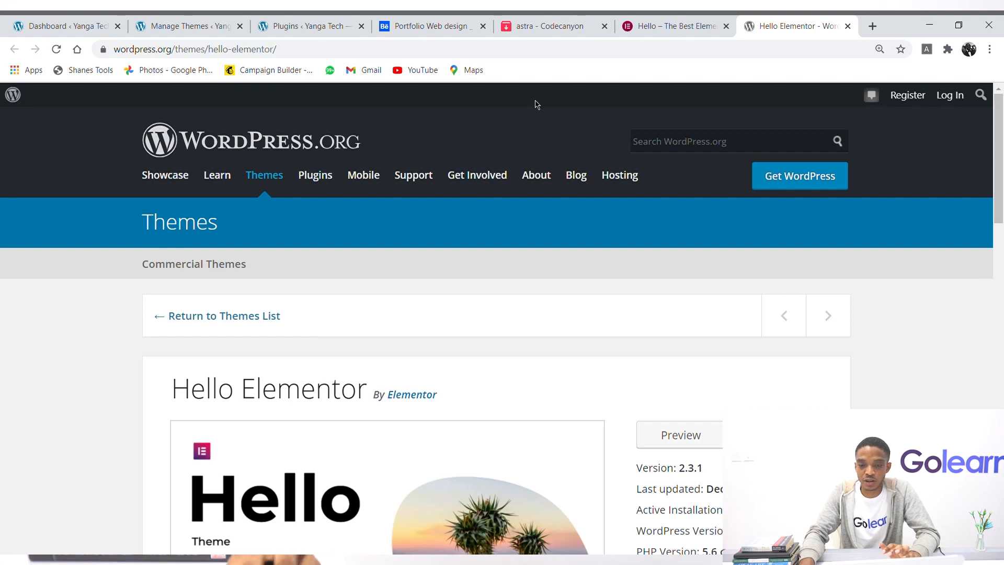
click(848, 25)
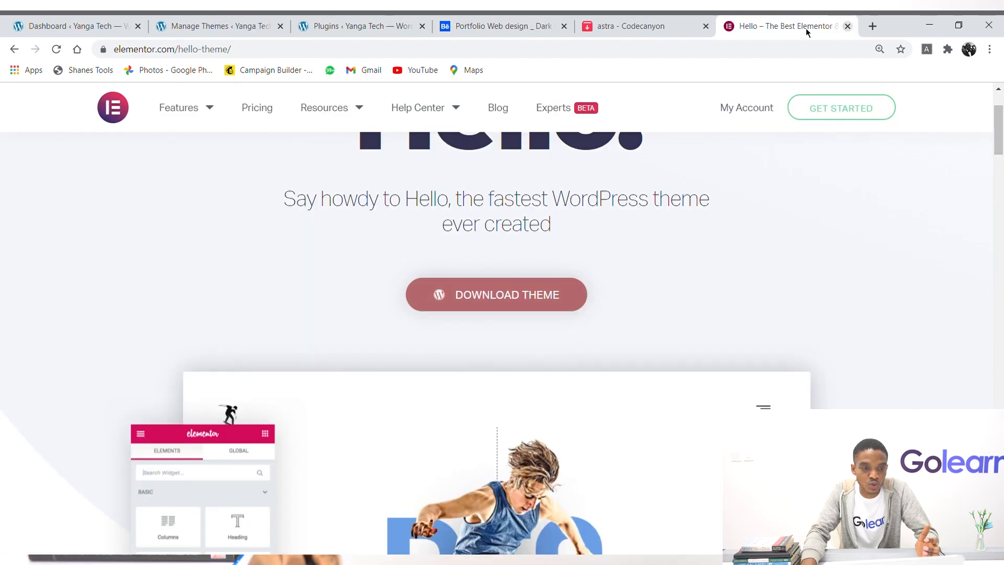
Return to the Yanga Tech WordPress admin and open the page for adding a new theme.
click(213, 25)
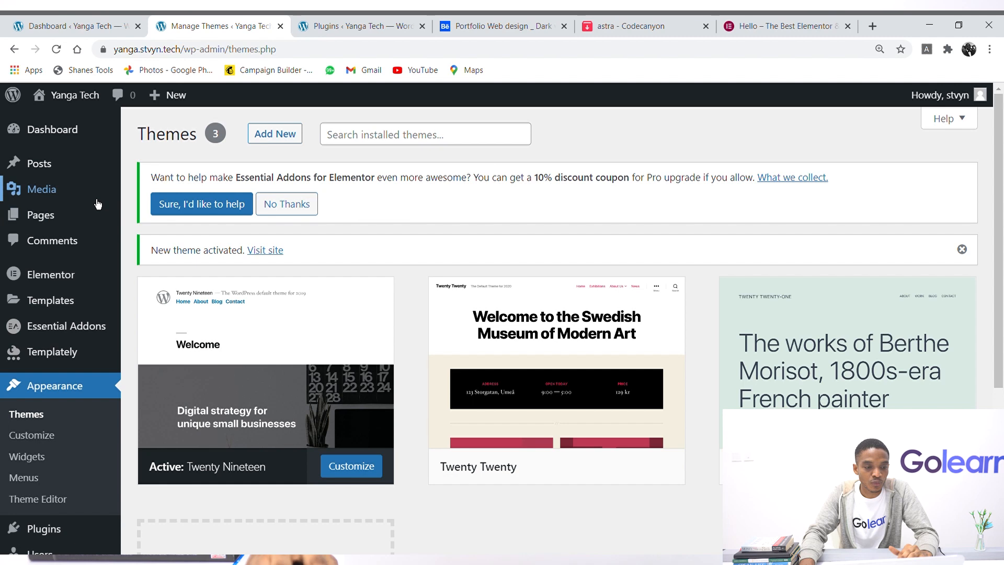
click(71, 143)
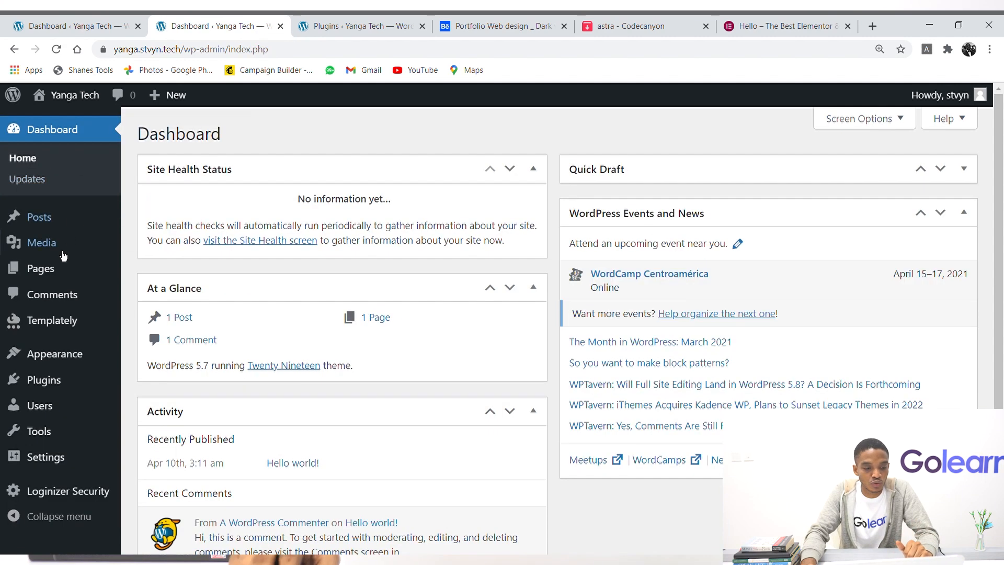
mouse_move(47, 378)
scroll(47, 377, down, 1)
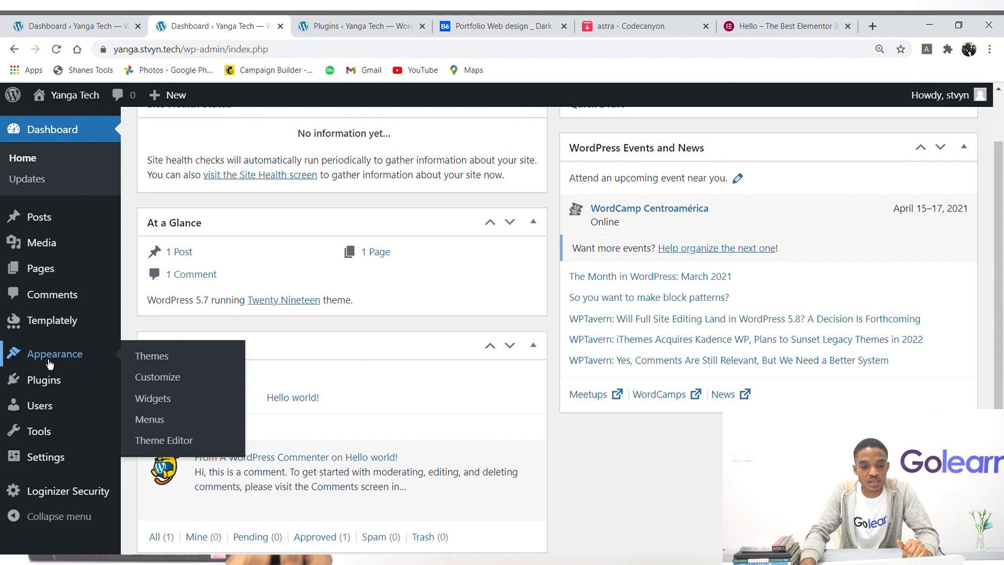
click(158, 366)
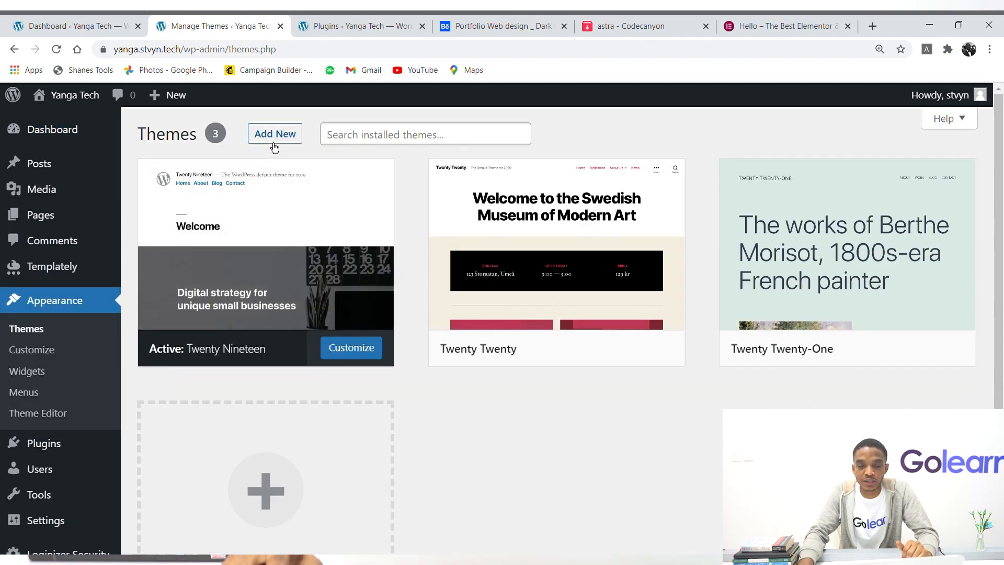
click(274, 148)
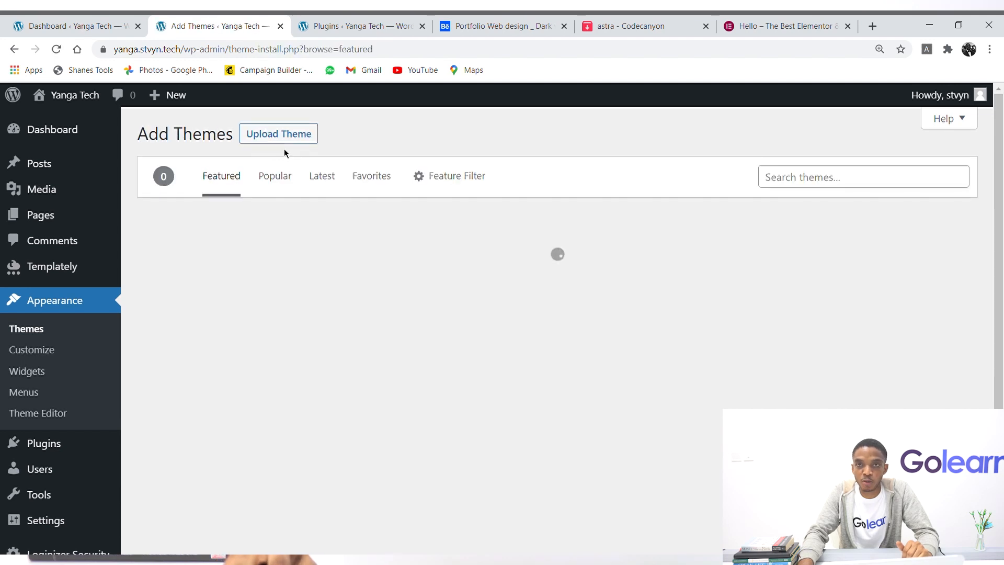
Upload the theme file hello-elementor.2.3.1.zip and install it.
click(288, 139)
click(459, 270)
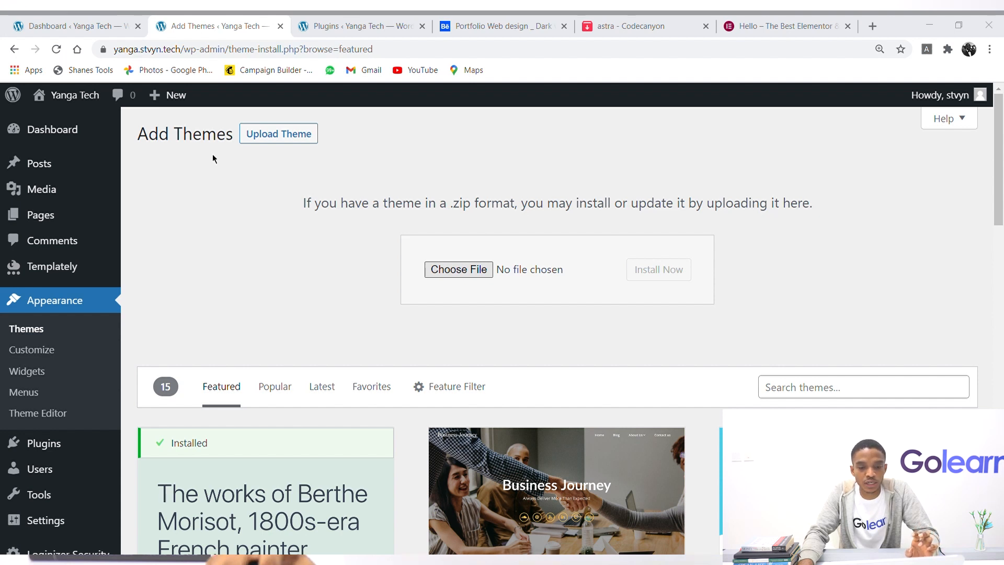
key(Return)
click(657, 271)
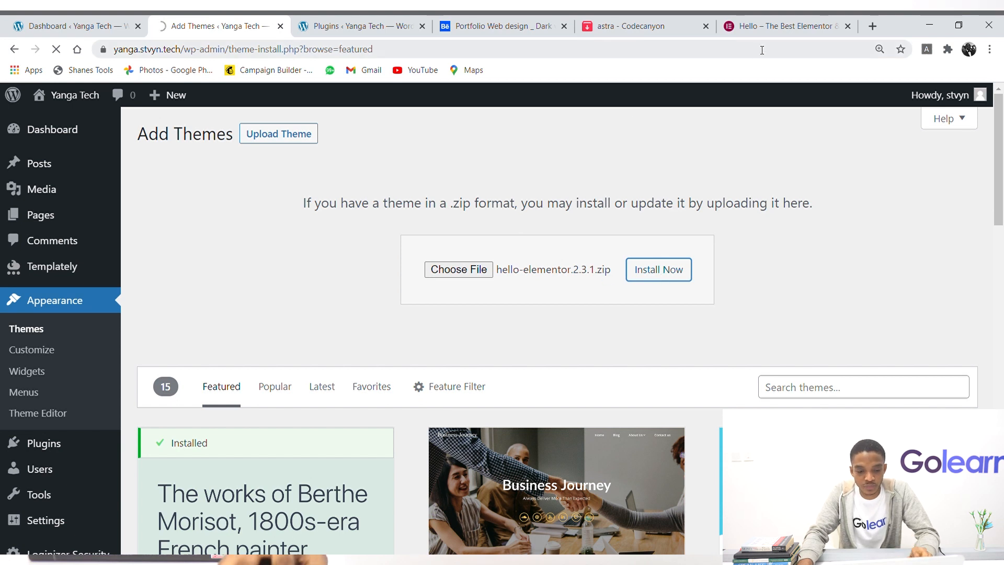
Go to the Add Plugins page in the other WordPress admin tab and open the plugin upload form.
click(321, 26)
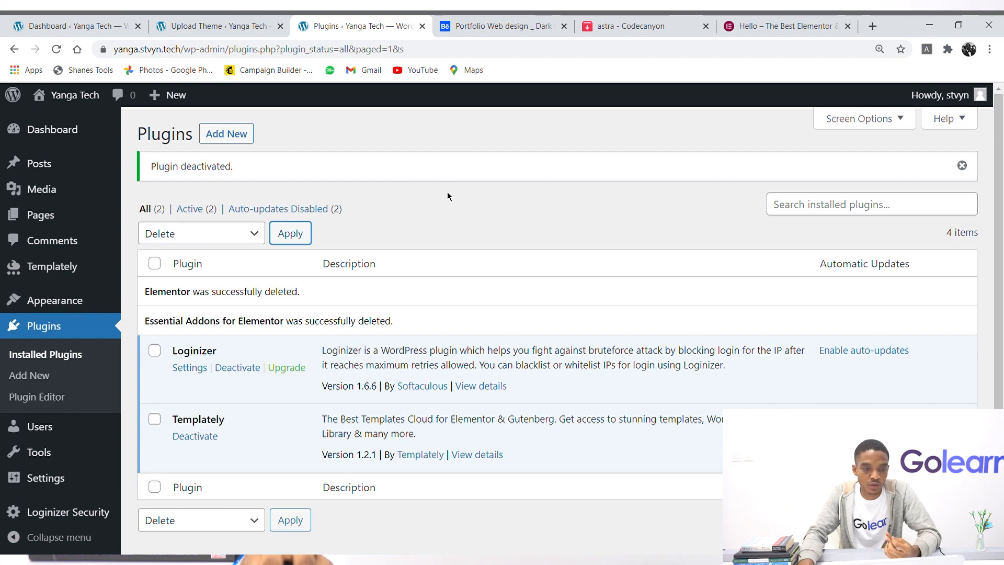
mouse_move(73, 135)
click(58, 137)
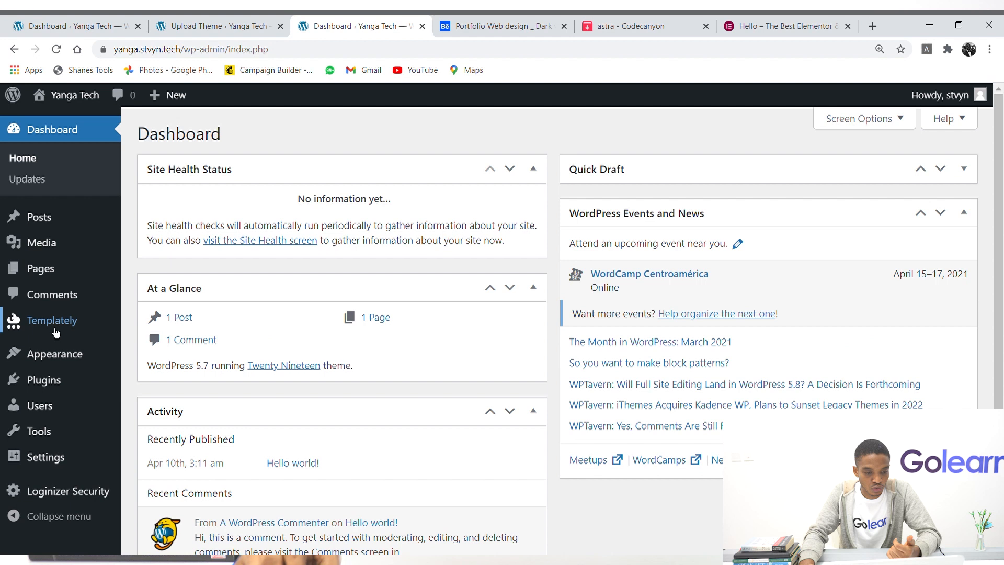
scroll(65, 366, down, 2)
mouse_move(63, 388)
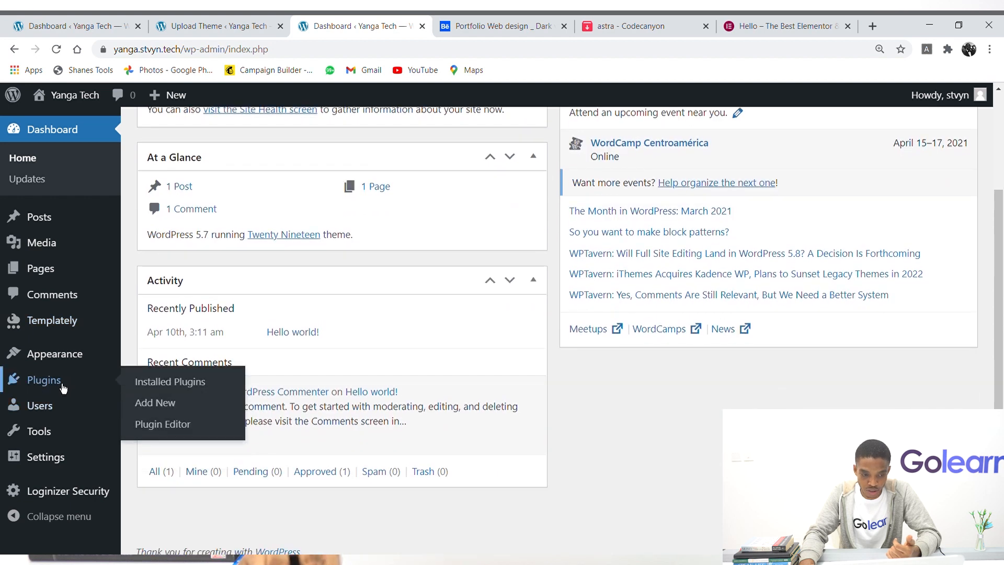
click(169, 401)
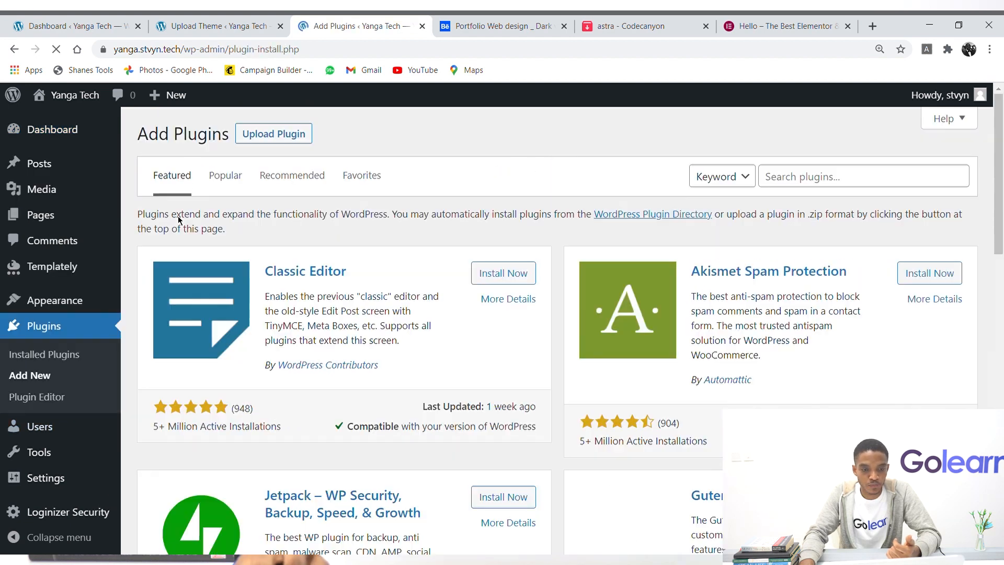
click(287, 148)
click(447, 270)
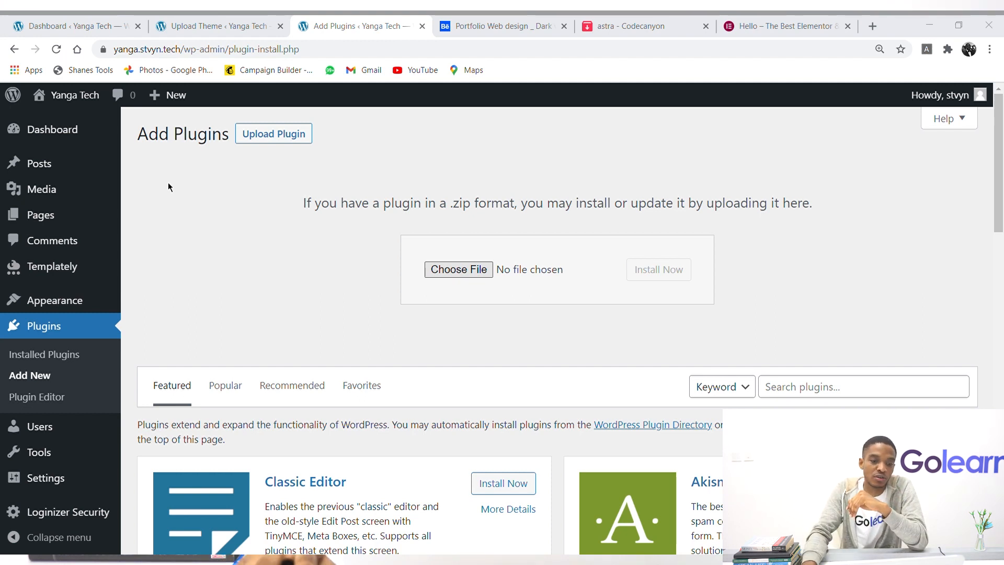
click(371, 308)
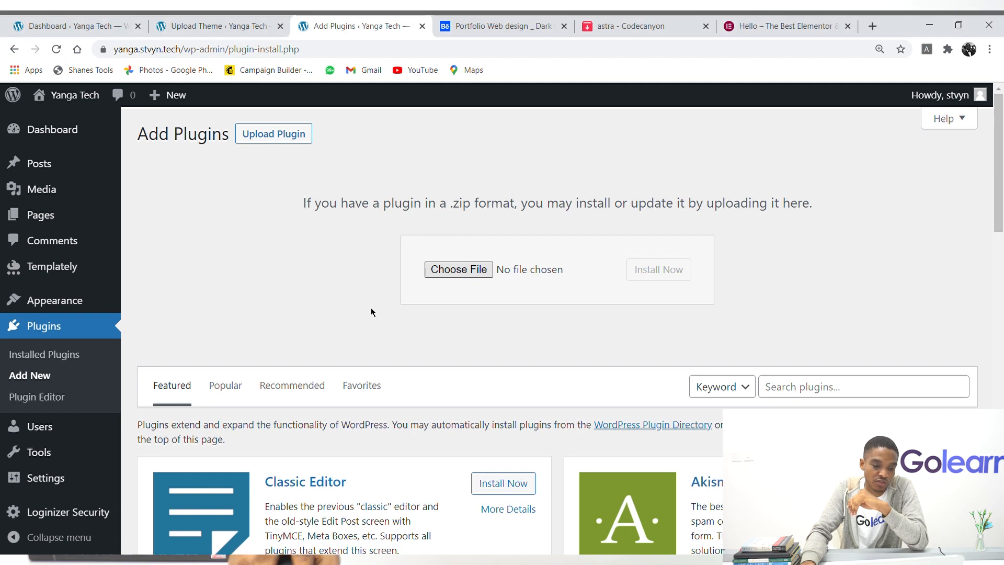
click(226, 518)
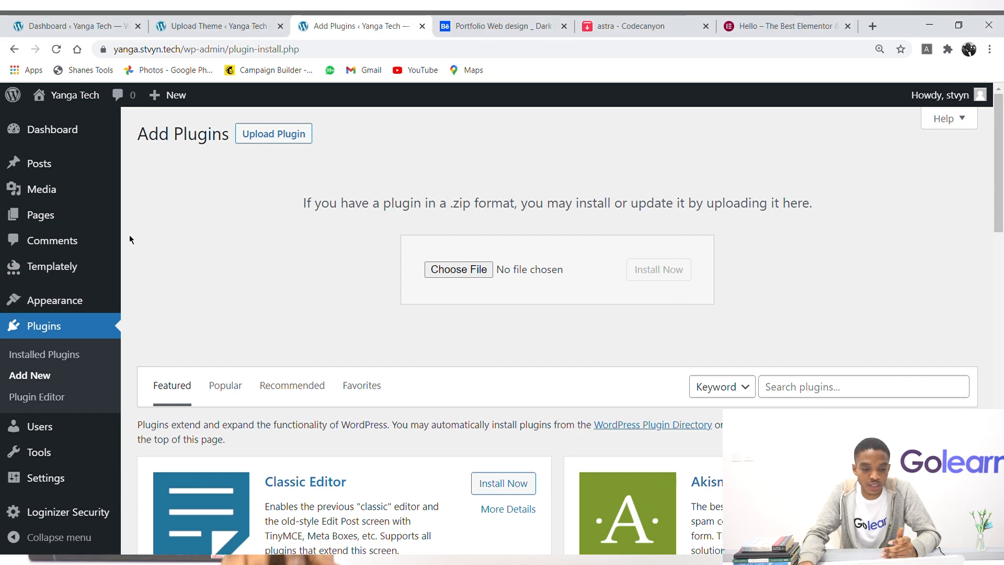
Choose elementor-pro.zip as the plugin file to upload and install it.
click(474, 273)
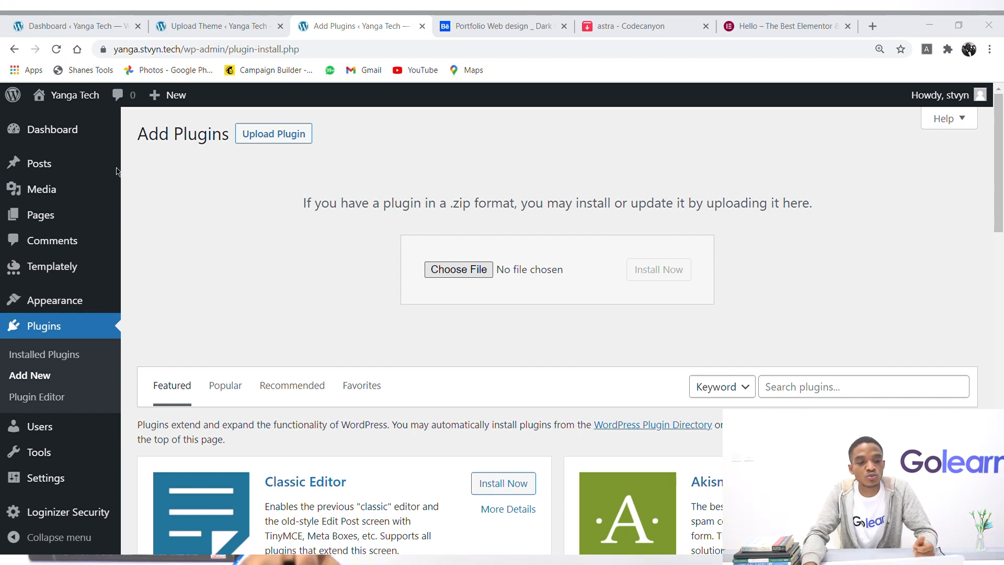
double_click(200, 180)
click(670, 277)
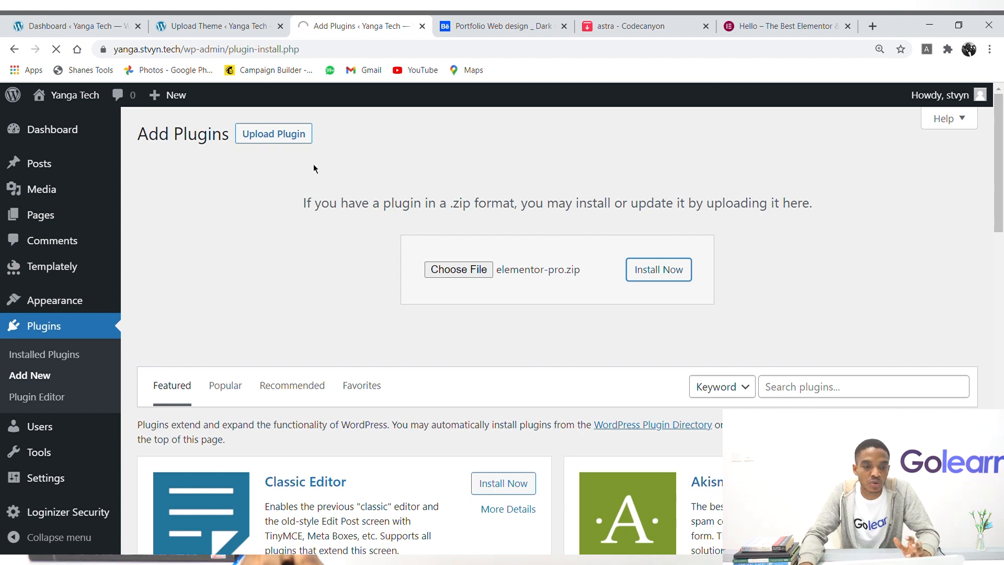
Return to the Hello Elementor theme installation and activate the theme.
click(218, 27)
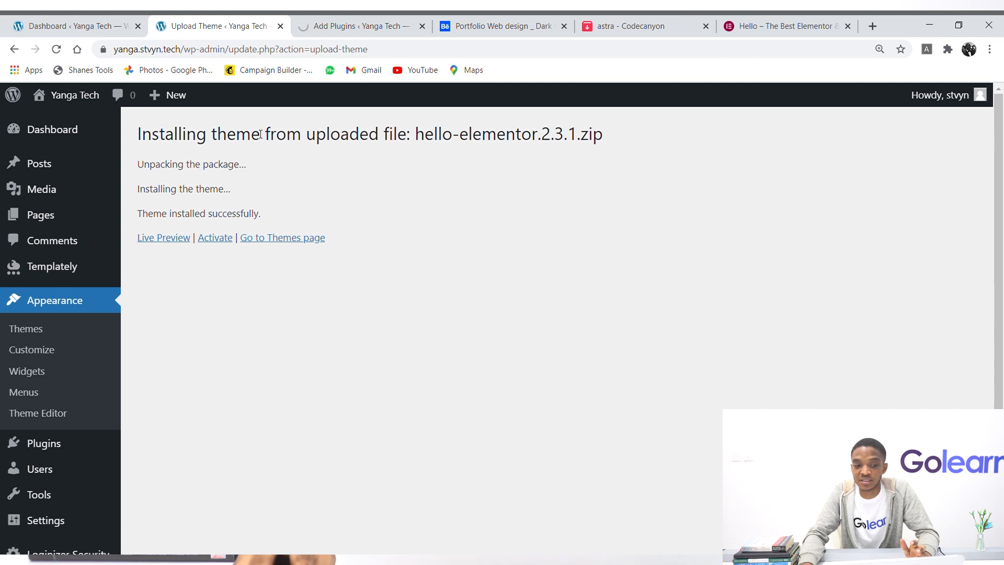
click(218, 246)
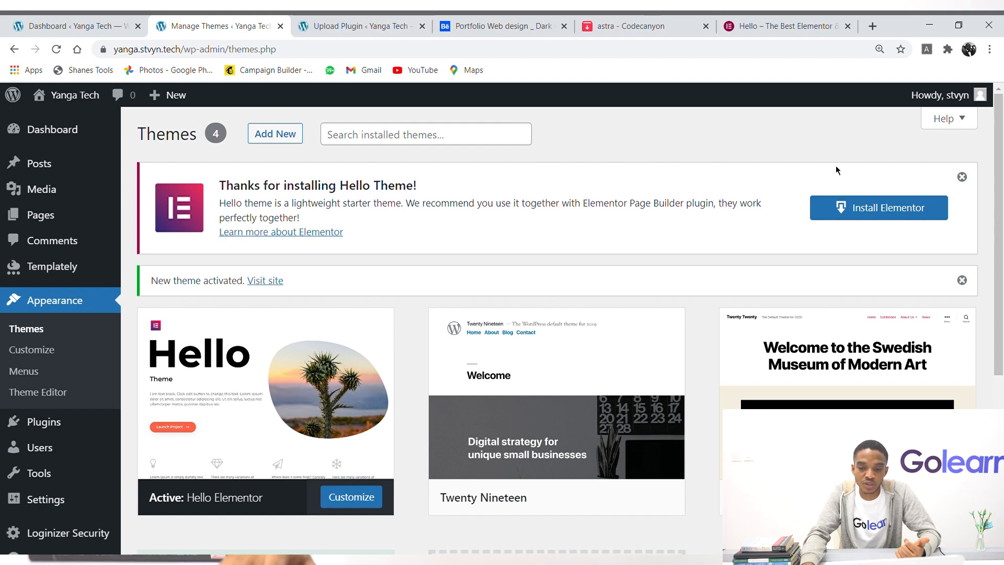
Install the Elementor plugin recommended by the Hello theme, and activate both Elementor and Elementor Pro.
click(883, 217)
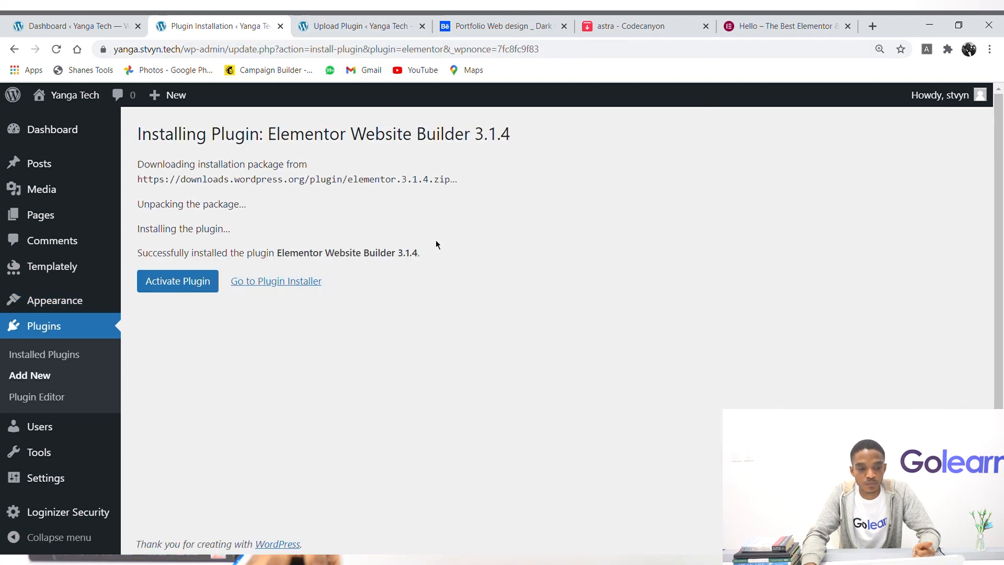
click(195, 292)
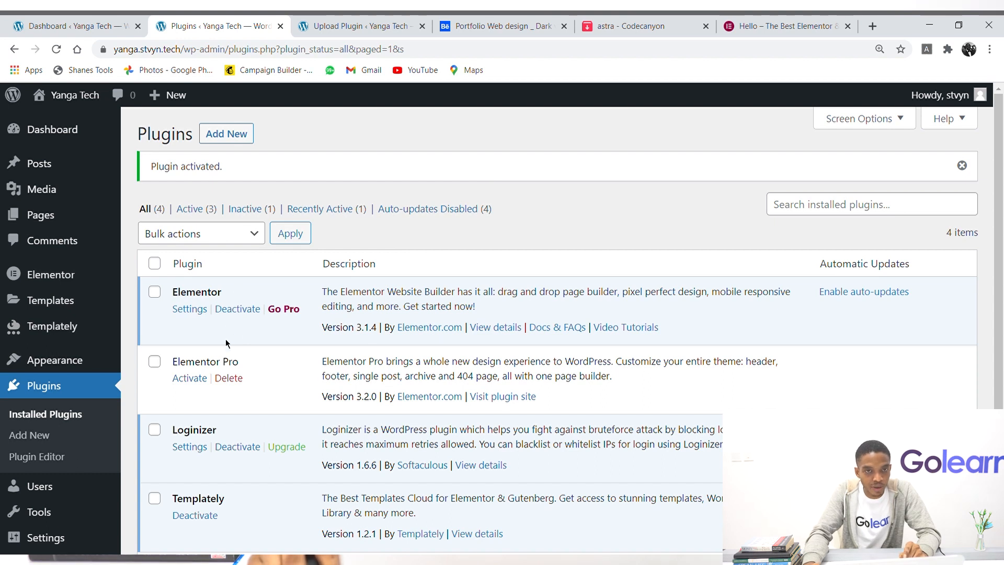
click(195, 380)
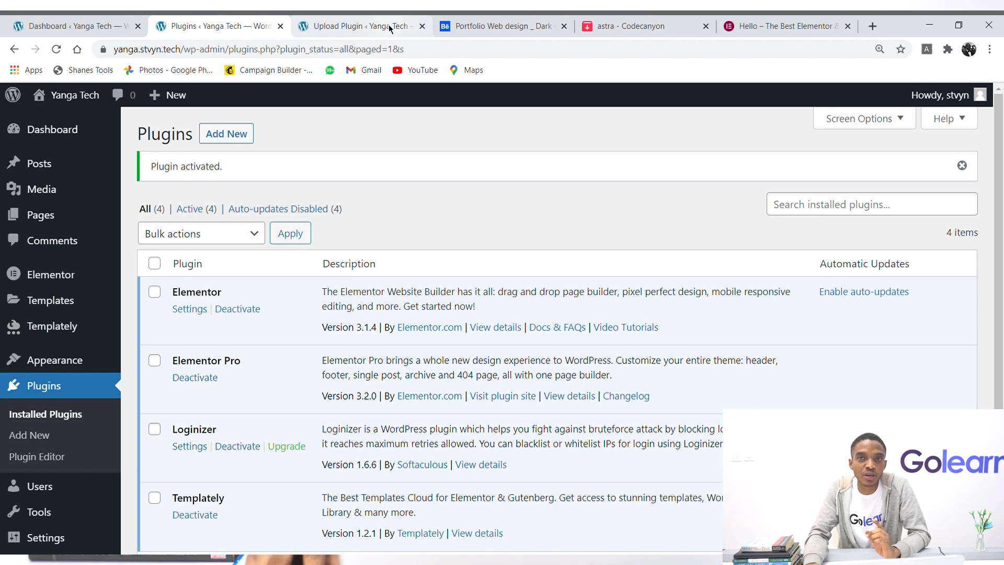
click(246, 144)
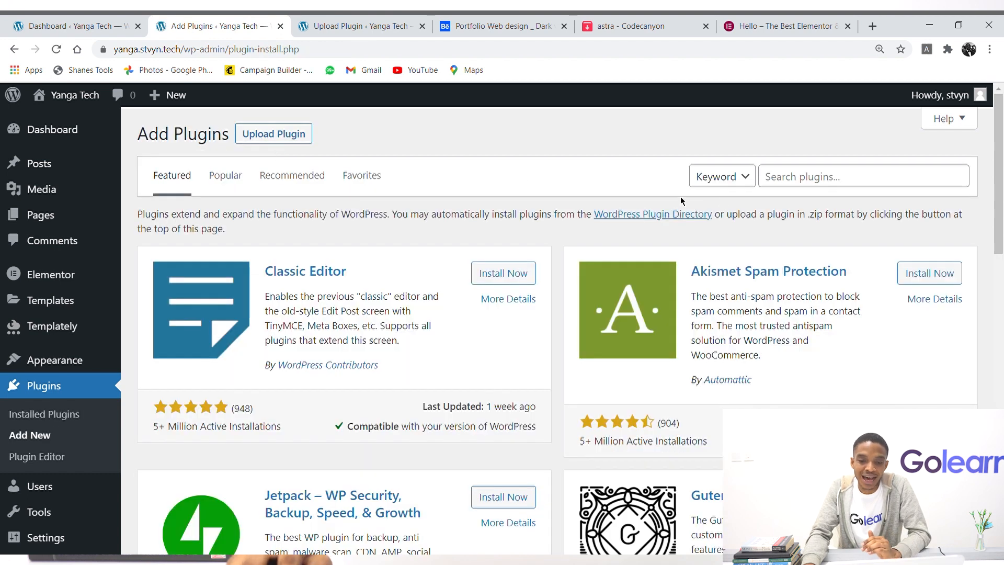
click(829, 190)
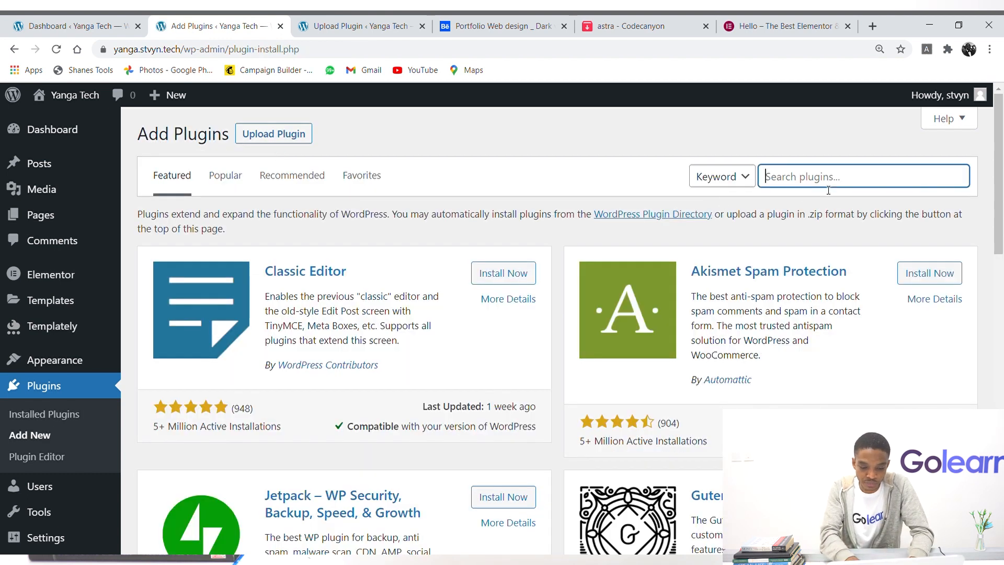
text(elem)
key(BackSpace)
key(BackSpace)
key(BackSpace)
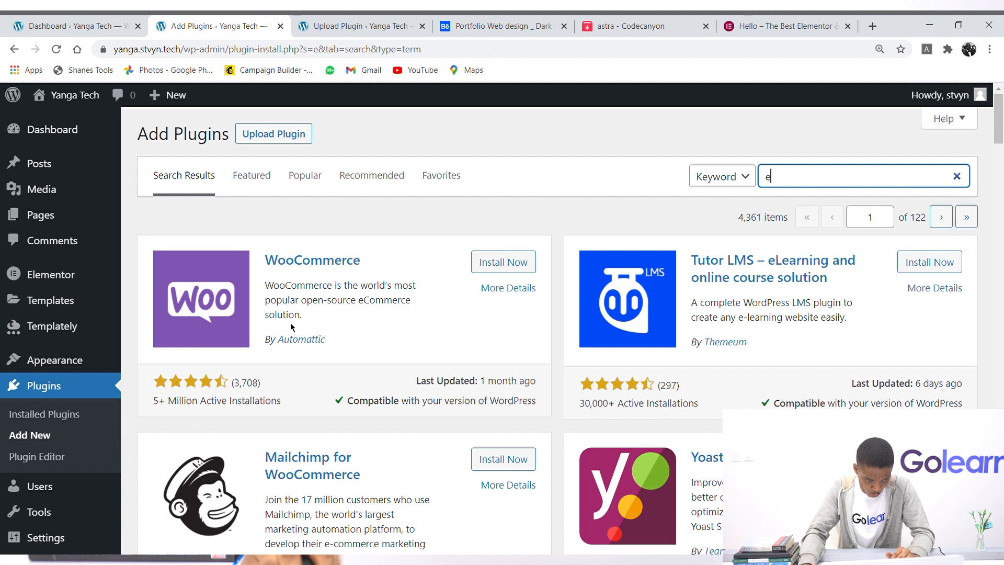
click(43, 388)
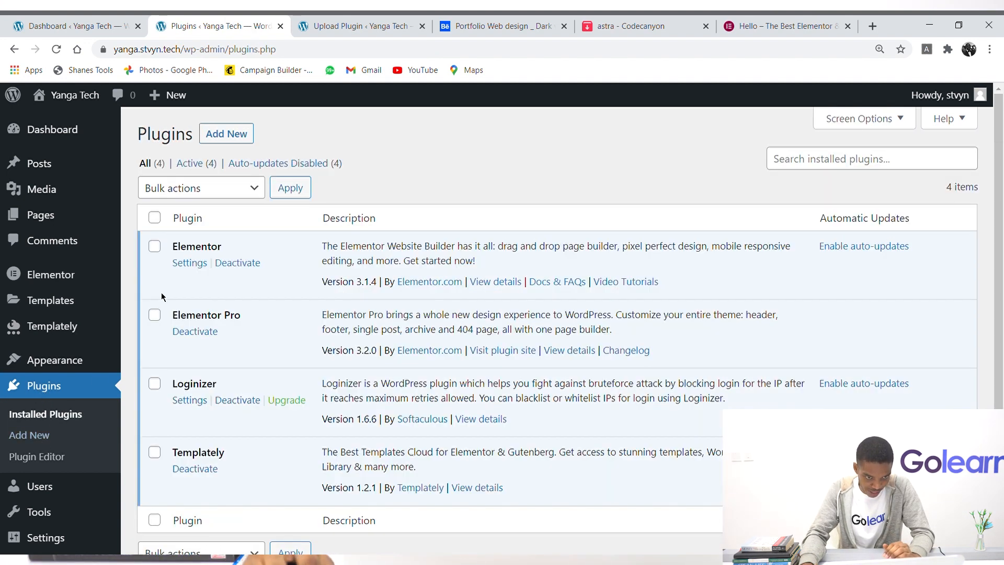
Open the Add Plugins page and search the plugin directory for "elementor".
click(242, 141)
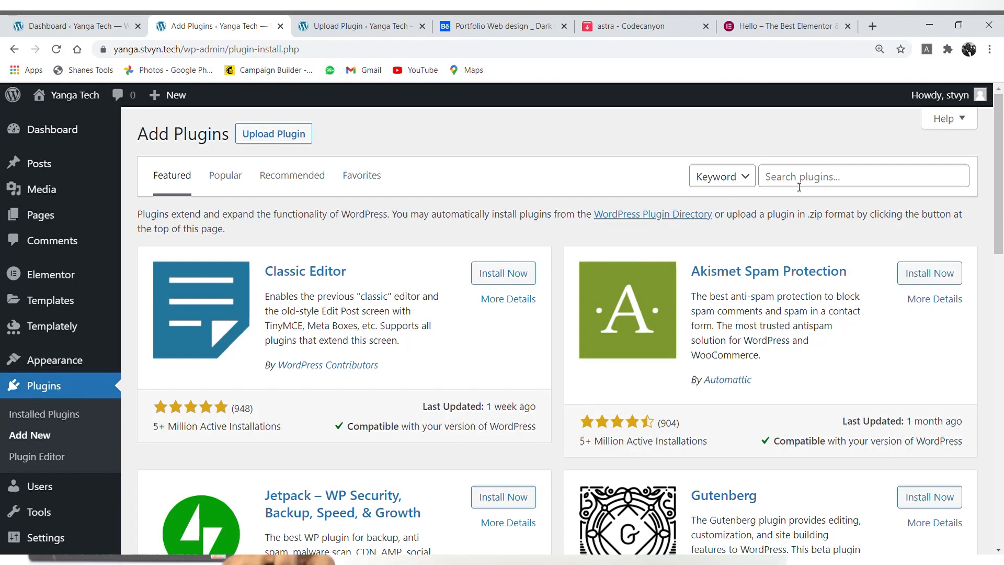
click(799, 187)
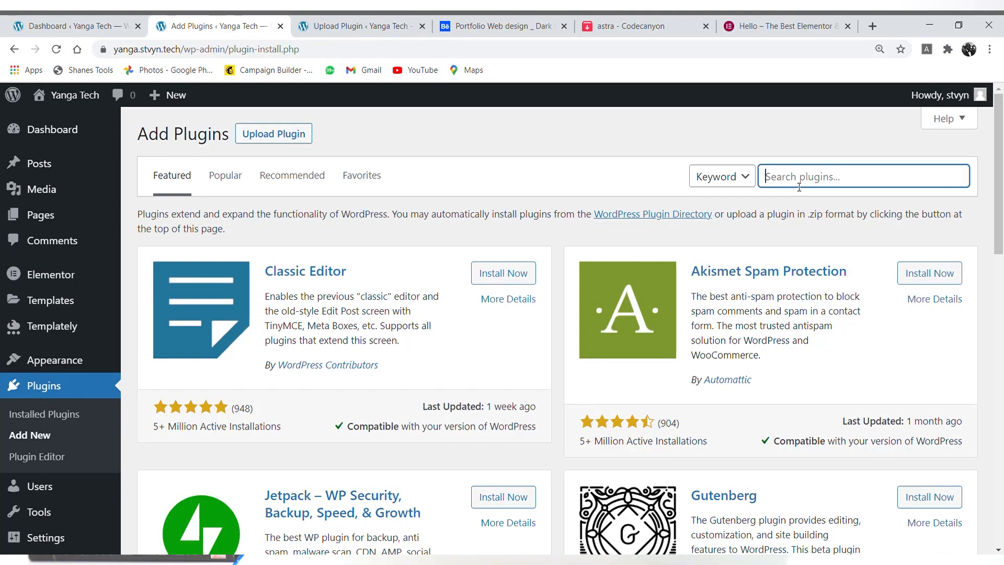
text(elementor)
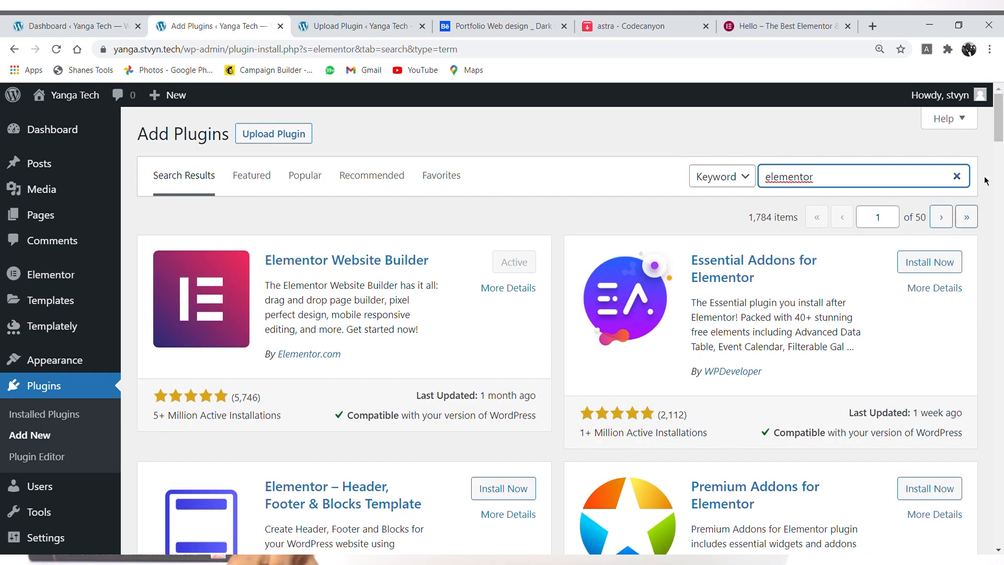
mouse_move(1002, 126)
mouse_down()
mouse_move(1002, 171)
mouse_move(1002, 123)
mouse_up()
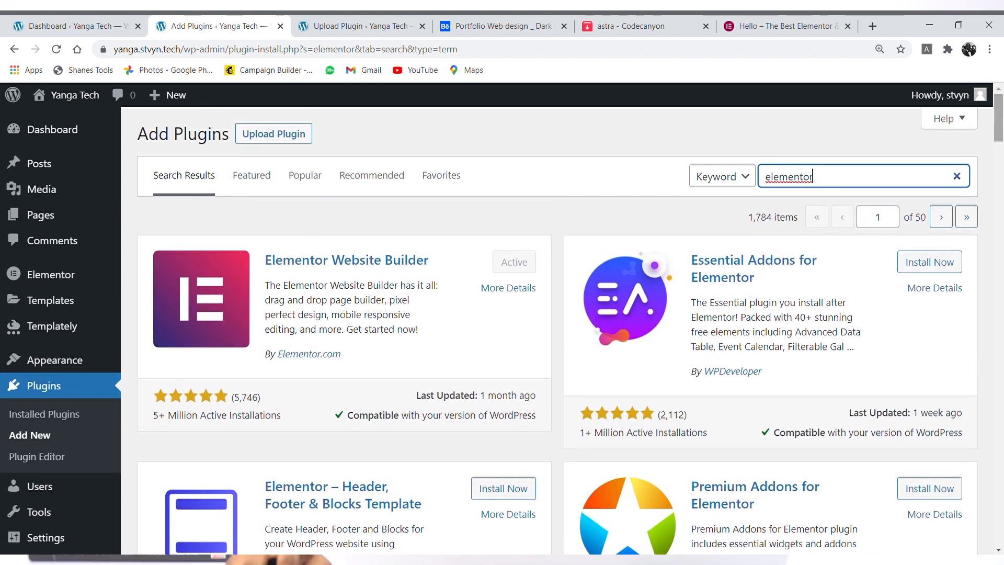
Install and activate Essential Addons for Elementor from the plugin search results, and review the installed plugins list.
click(927, 270)
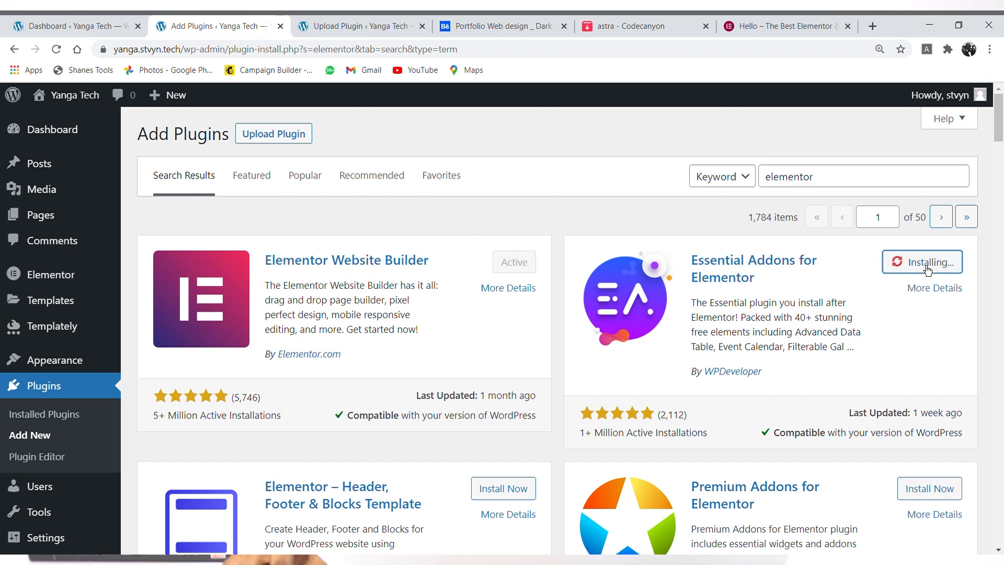
click(937, 271)
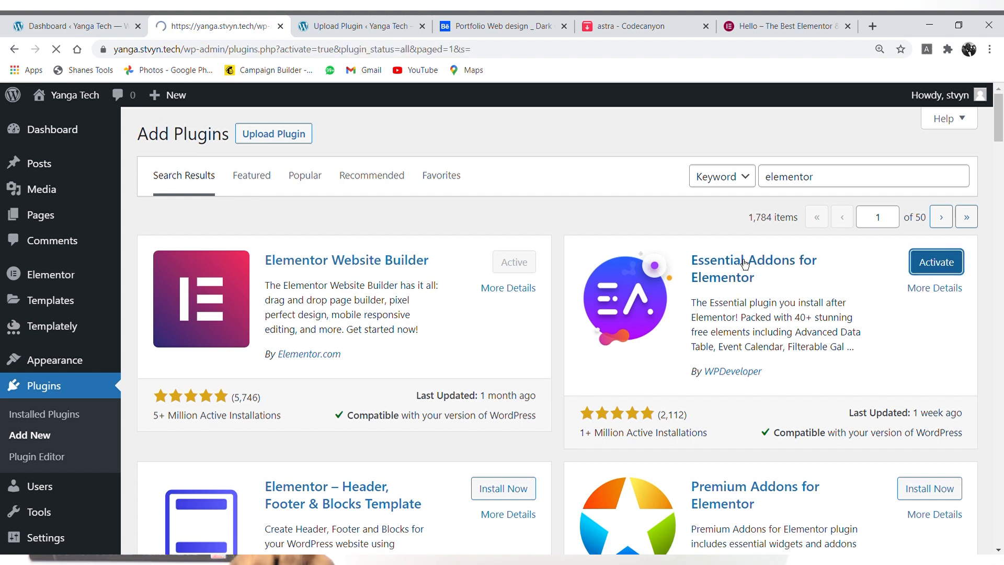
scroll(747, 262, down, 4)
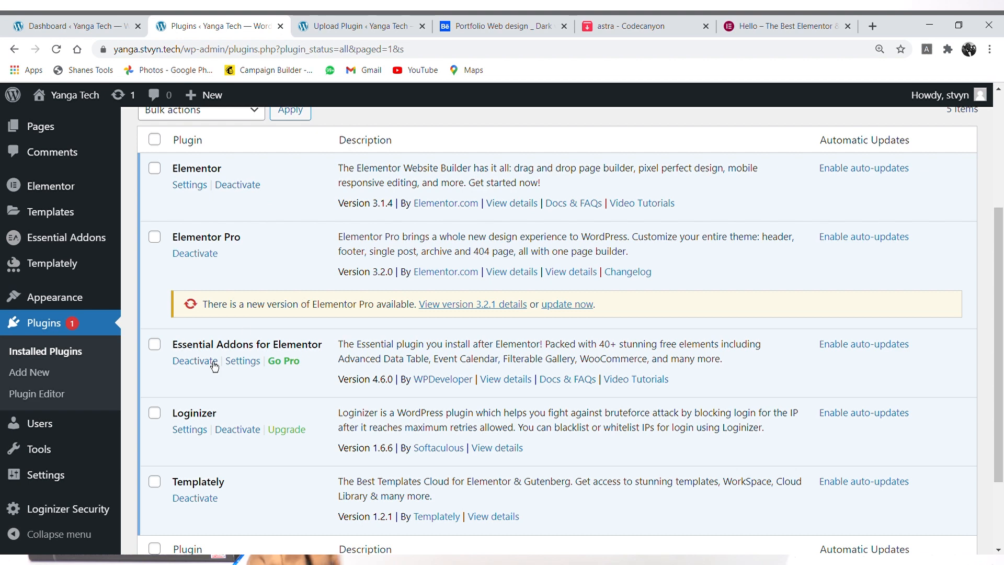
scroll(341, 356, down, 3)
scroll(341, 356, up, 5)
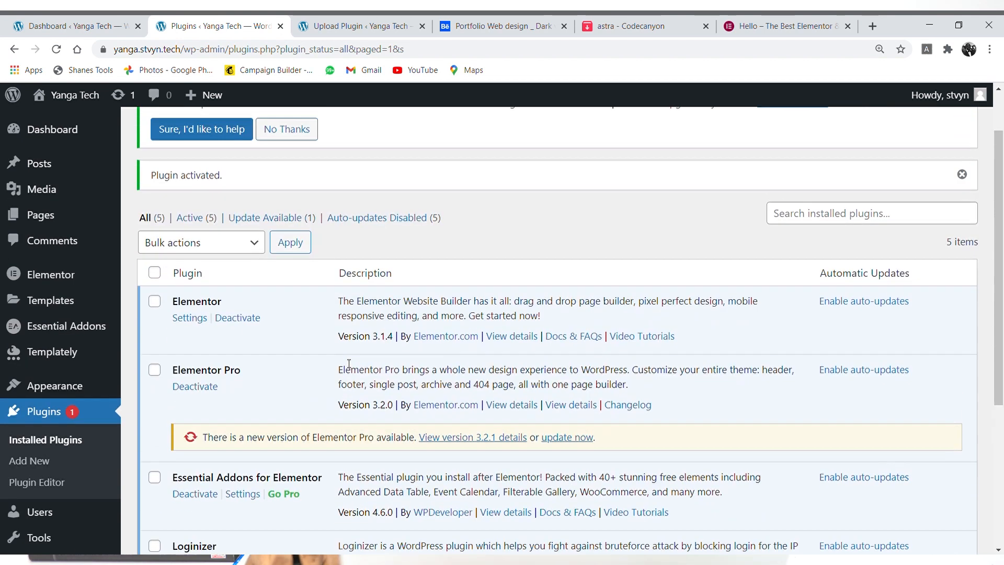
scroll(349, 363, up, 1)
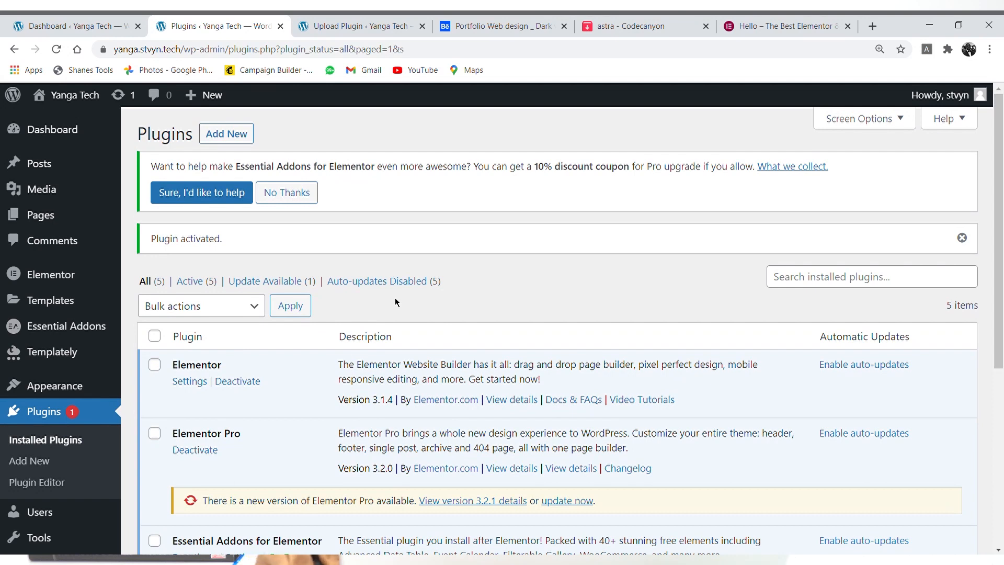
Examine the navigation of the Behance portfolio design to see which pages the site needs.
mouse_move(51, 226)
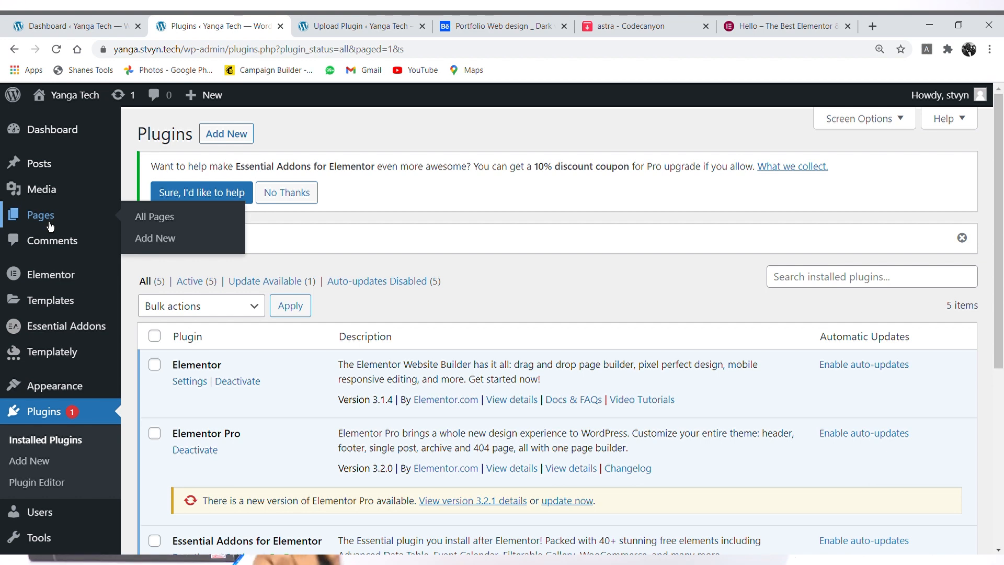
click(480, 26)
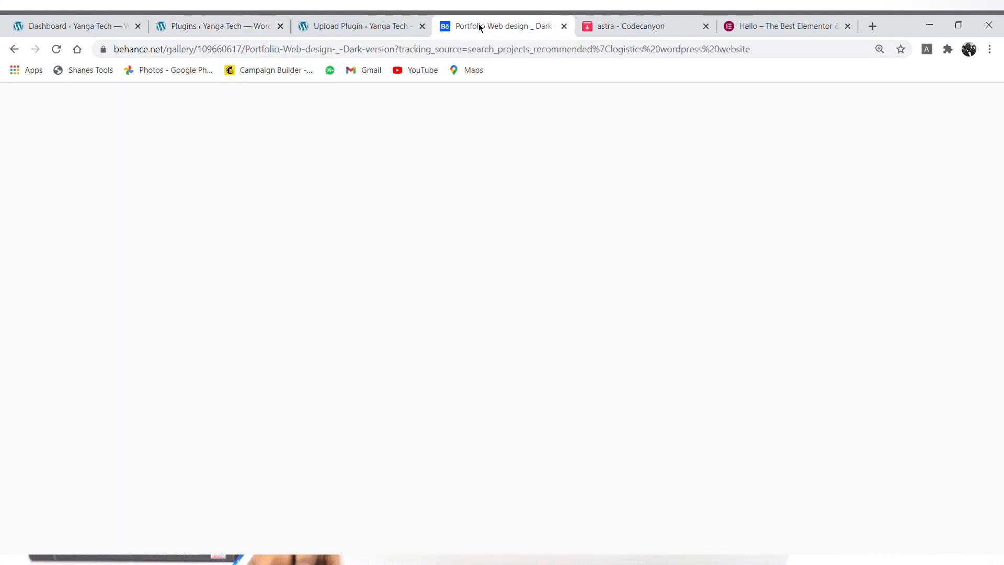
scroll(706, 228, up, 5)
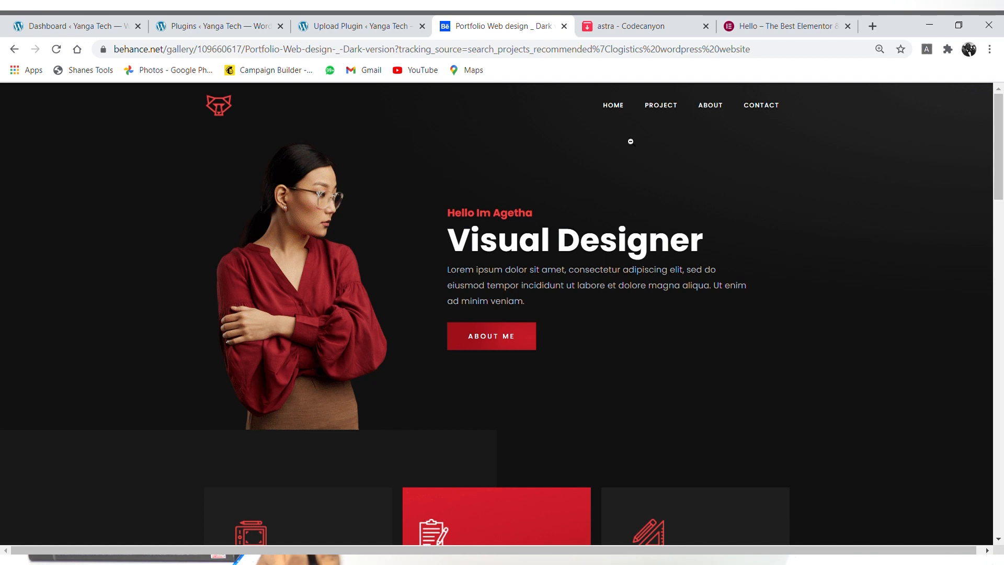
Return to the WordPress admin, open the site's page list and start adding a new page.
click(321, 26)
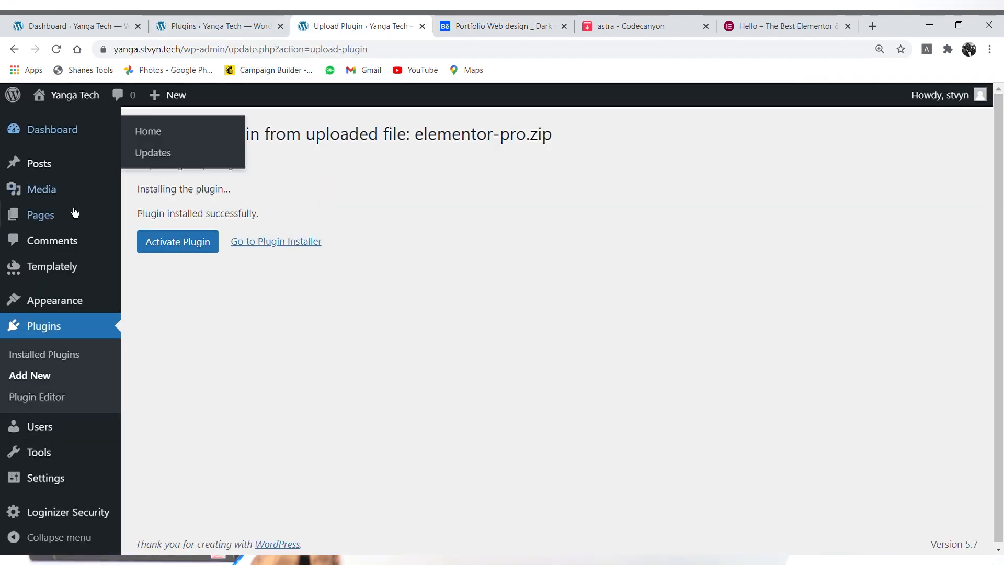
click(52, 226)
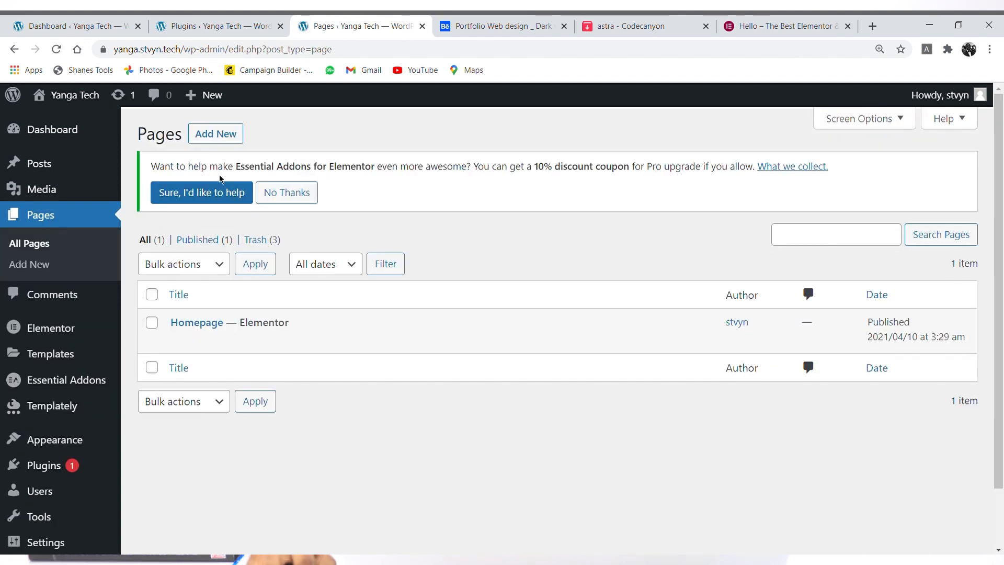
mouse_move(264, 327)
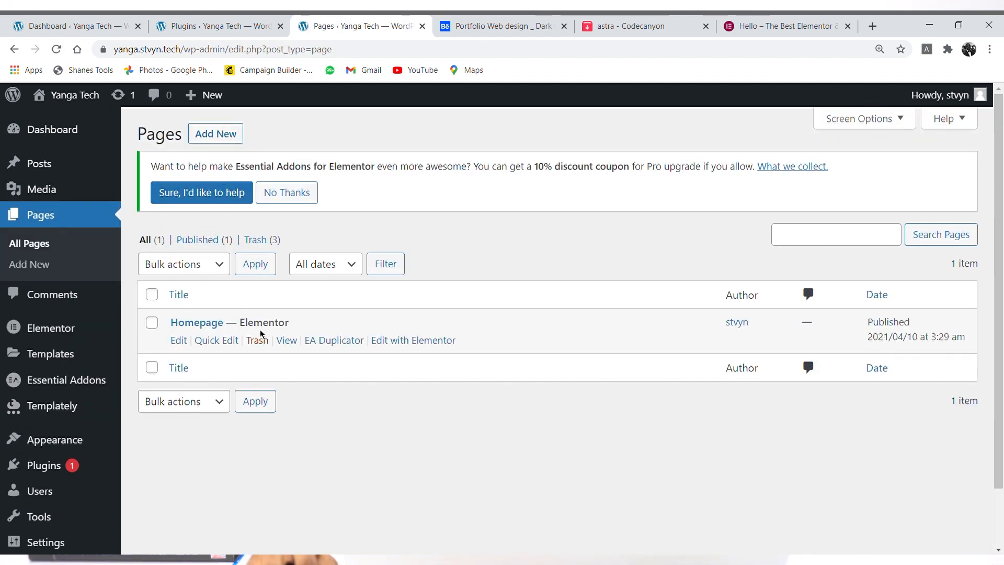
click(221, 135)
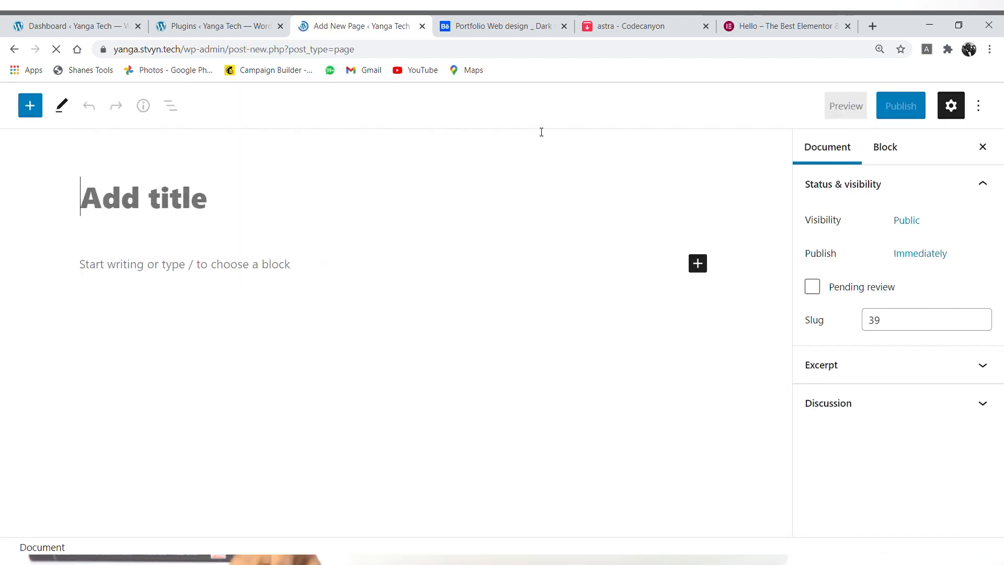
Check the first navigation entry in the portfolio design, title the new page Home and publish it.
click(515, 21)
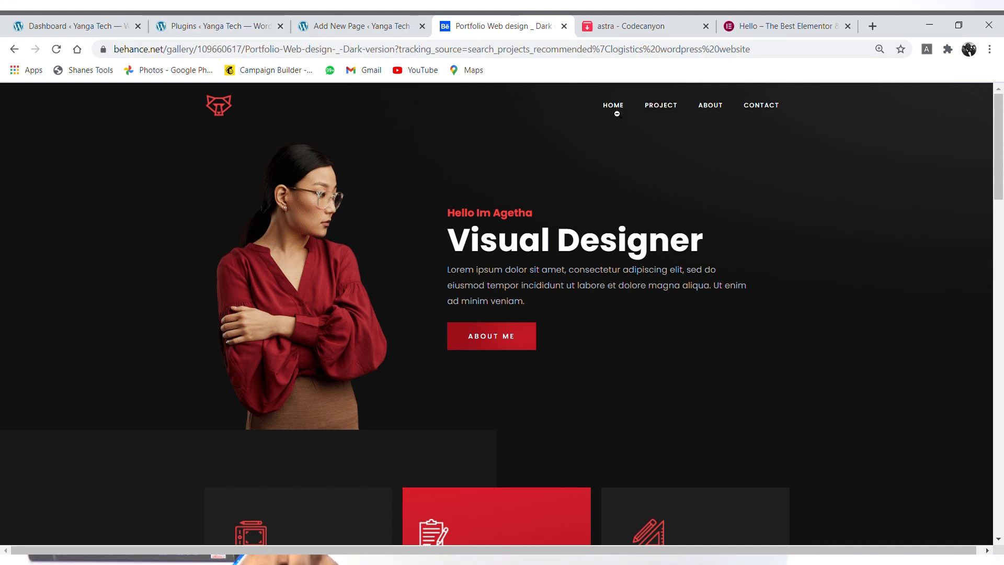
click(243, 26)
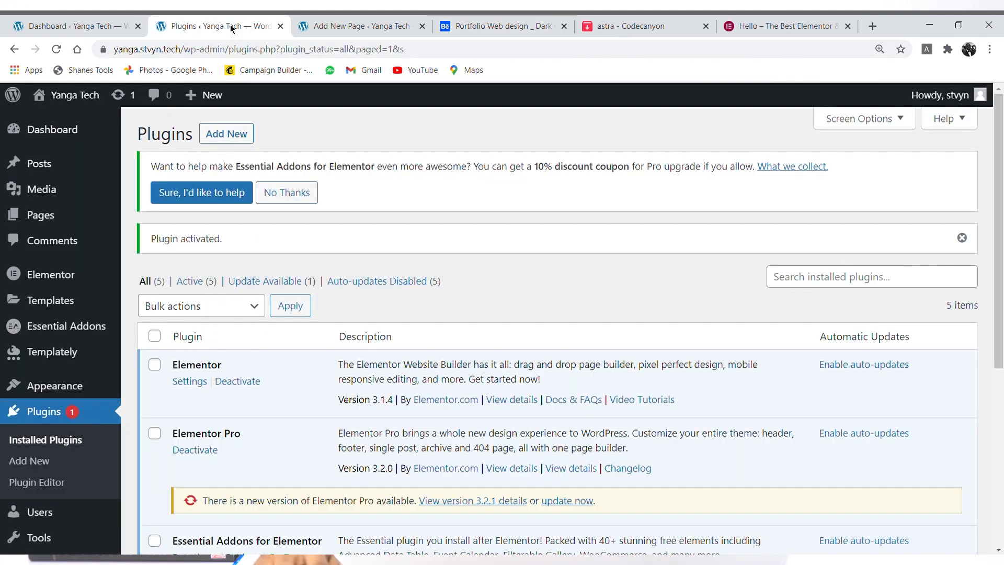
click(361, 26)
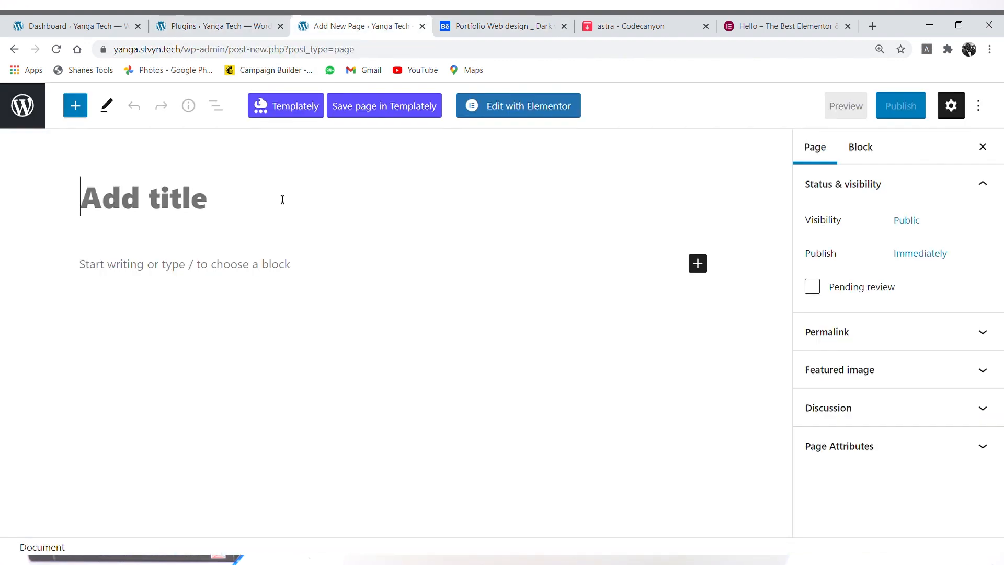
text(Home)
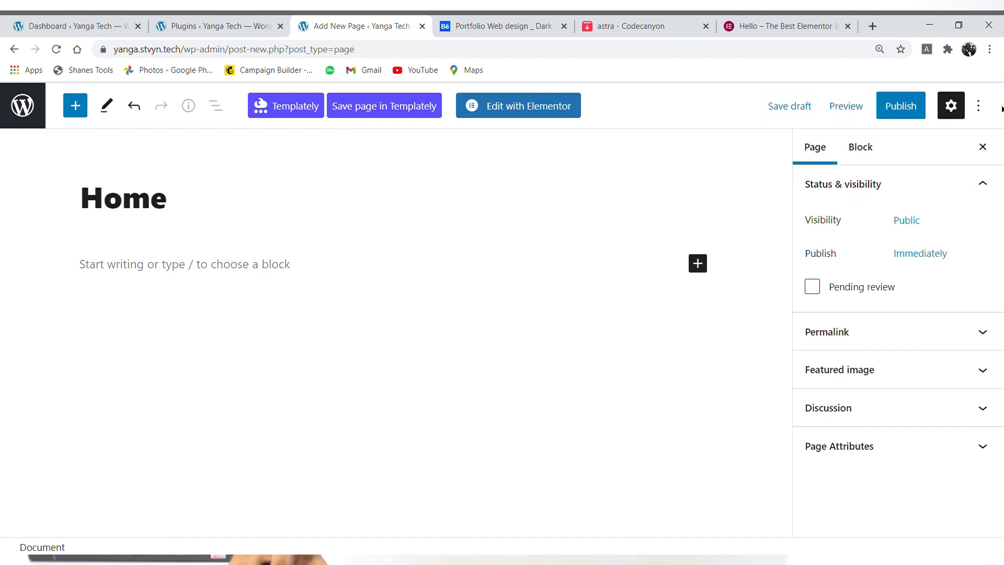
click(909, 102)
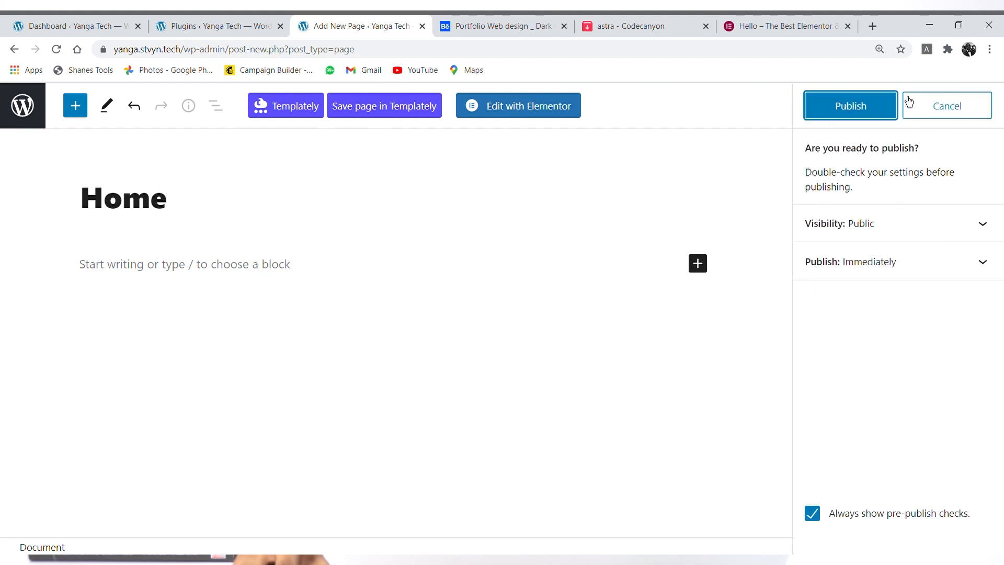
click(825, 111)
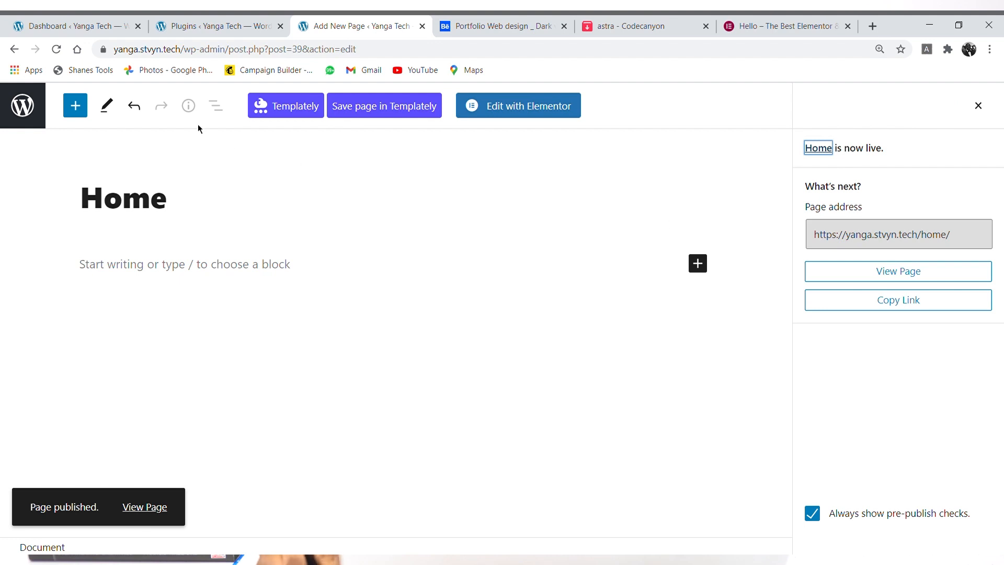
Move the old Elementor Homepage to the trash in the page list, and duplicate the Home page with EA Duplicator.
click(21, 108)
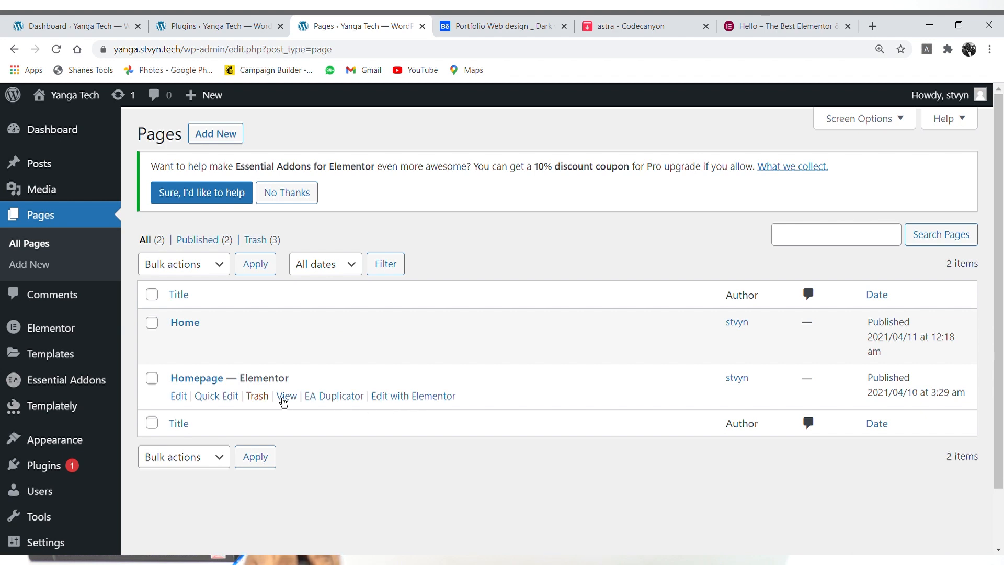
click(257, 397)
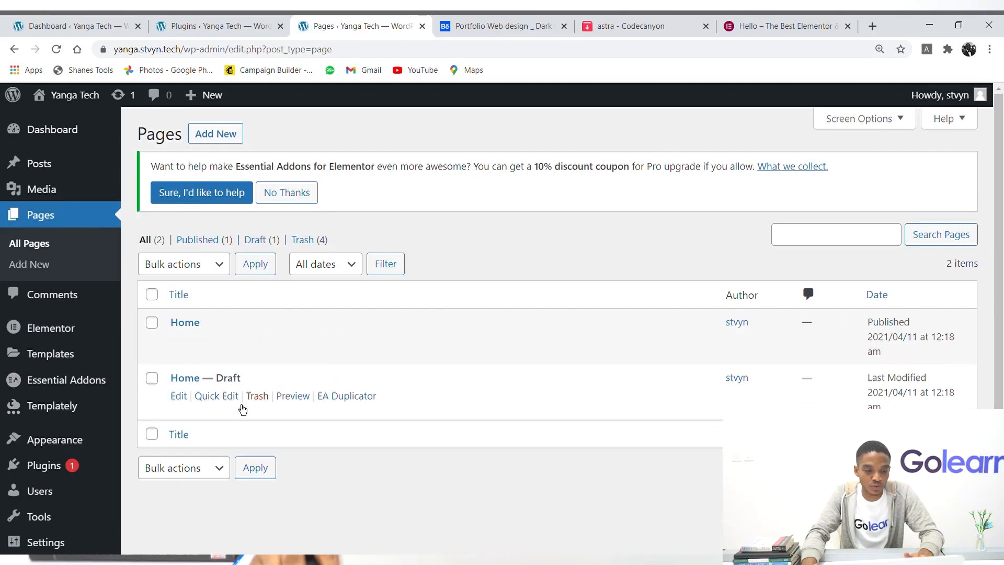
Quick-edit the duplicated Home draft and change its title to Project, following the portfolio design's navigation.
click(216, 396)
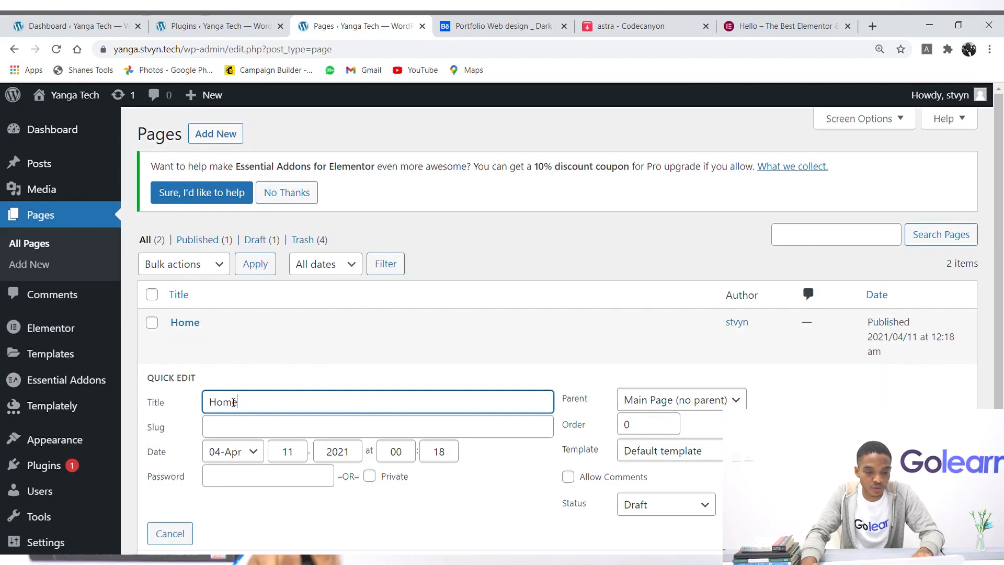
drag(248, 411, 205, 406)
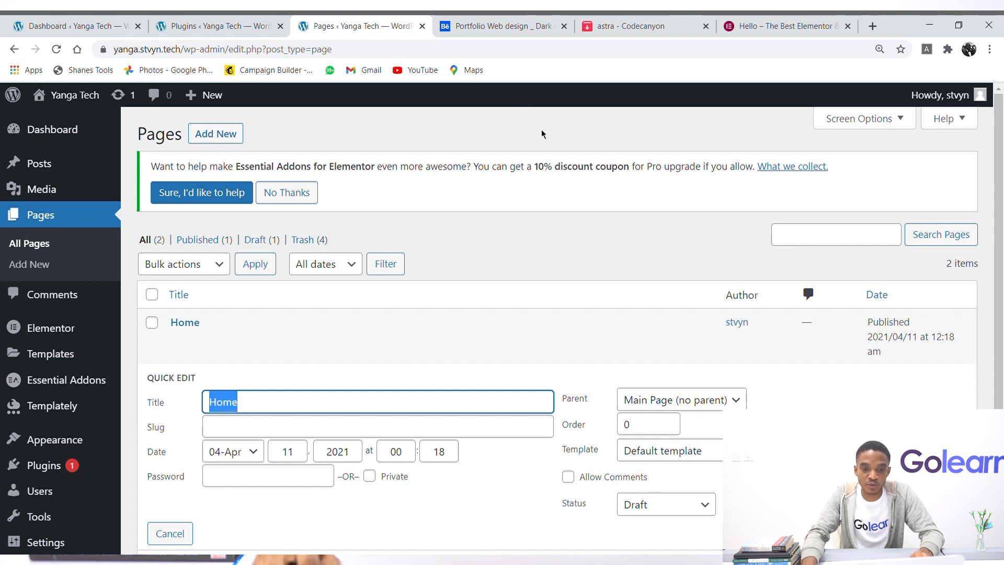
click(501, 27)
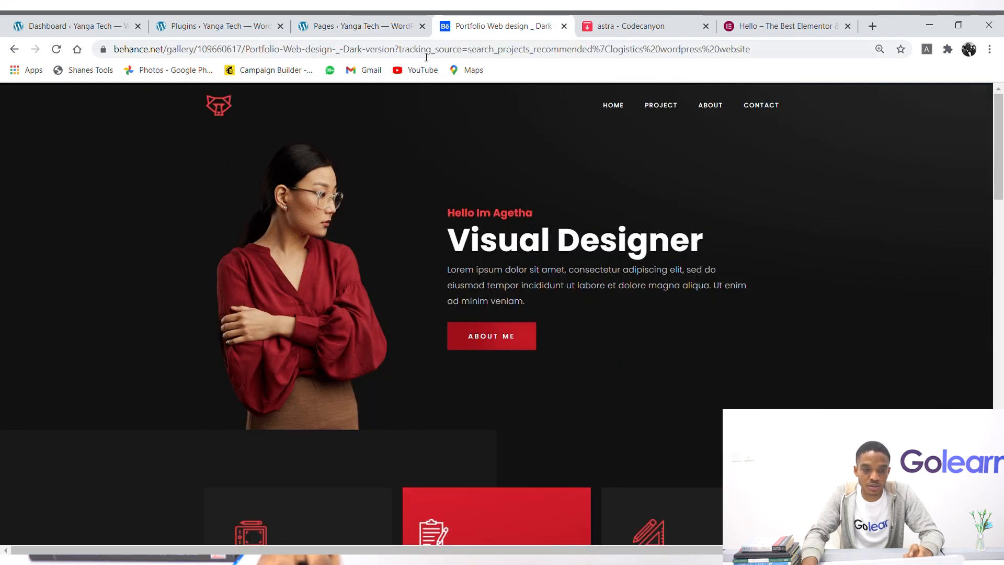
click(352, 31)
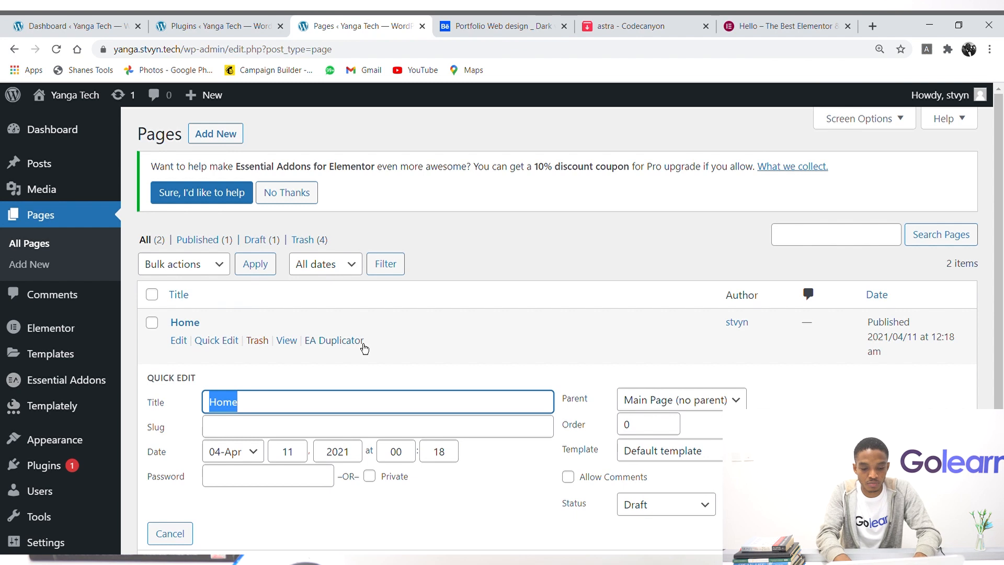
text(Project)
key(Tab)
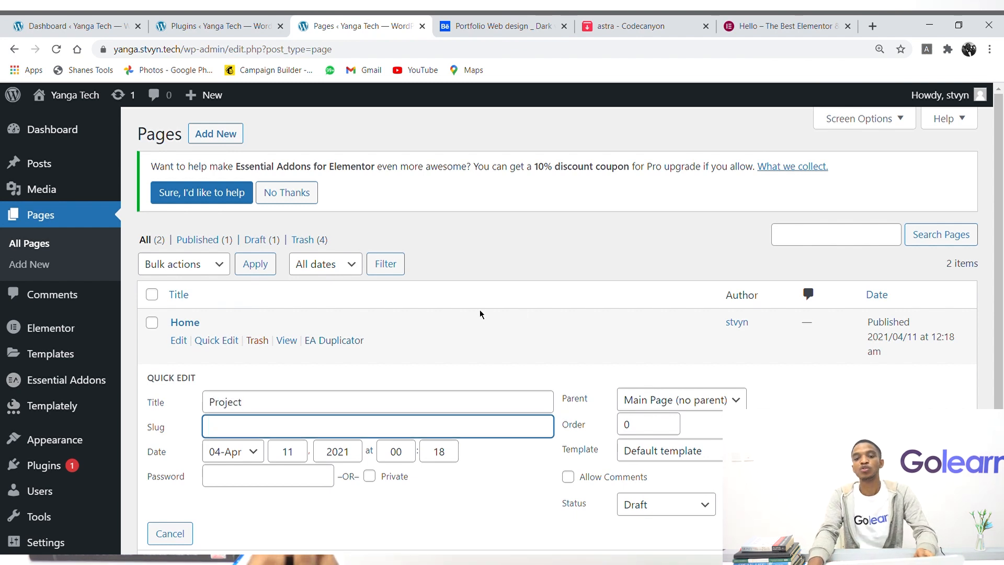
Examine the hello-theme part of the Elementor site's web address as an example of a page slug.
click(646, 24)
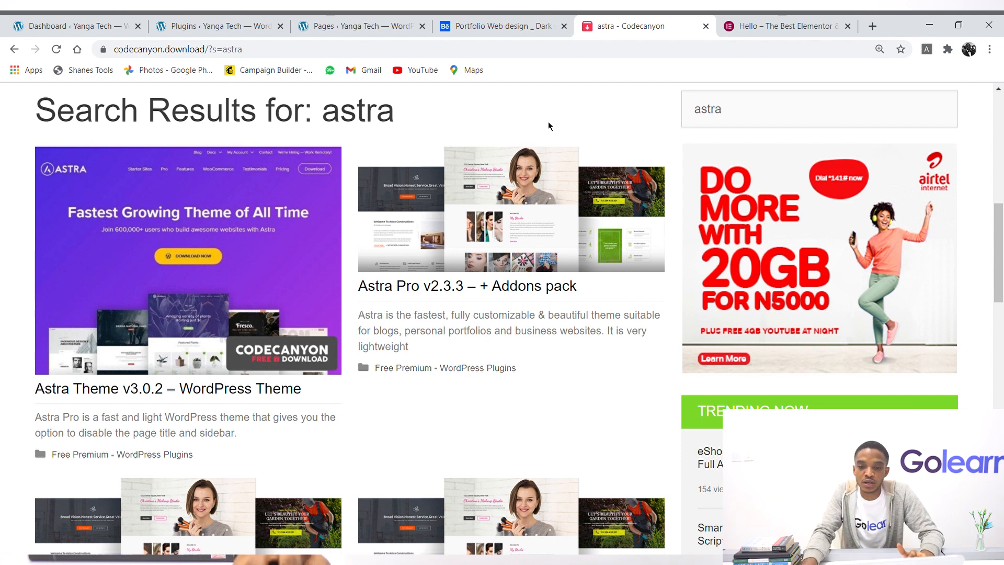
click(804, 28)
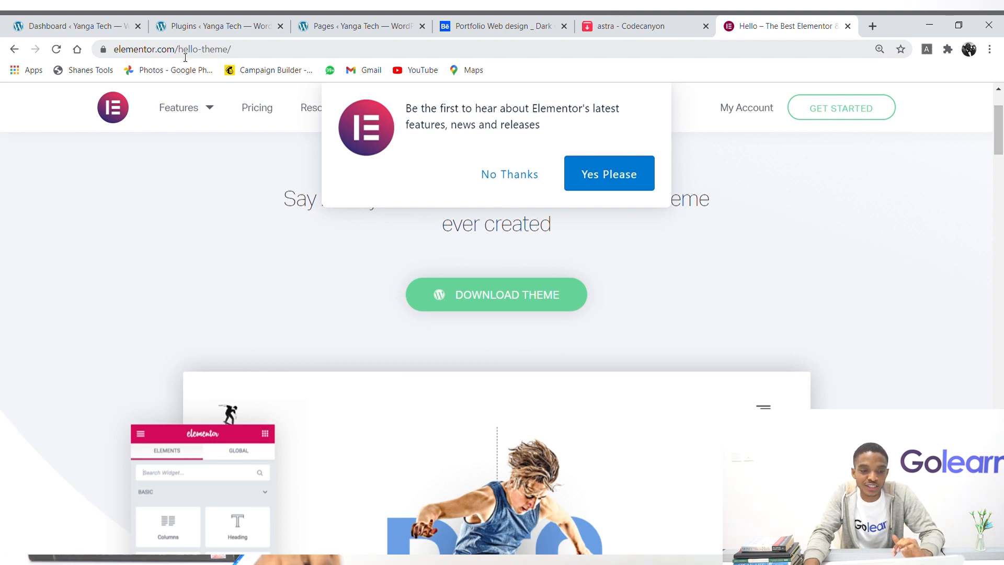
drag(179, 49, 236, 53)
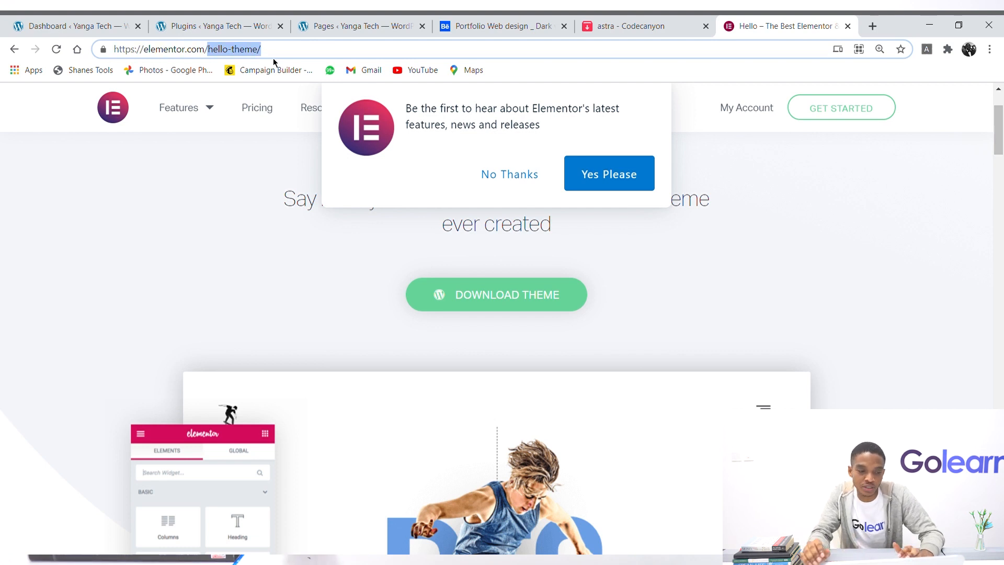
Set the Project page's slug to project, change its status to Published and update the page.
click(384, 28)
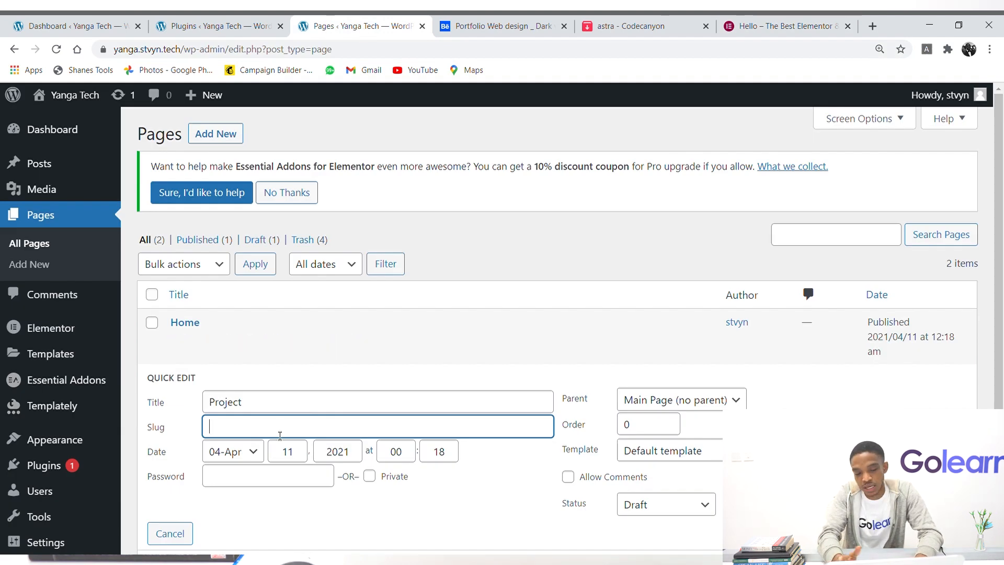
text(project)
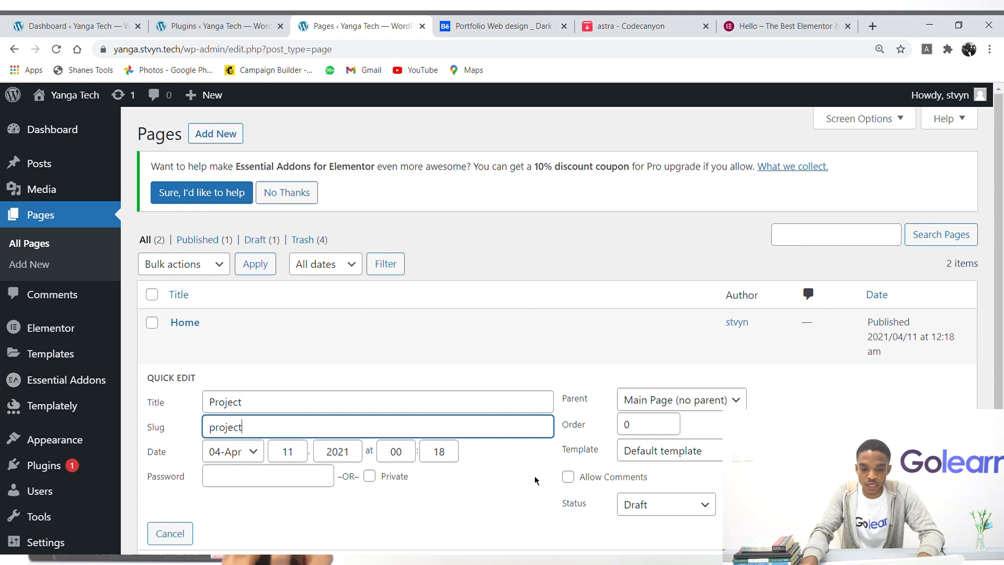
click(677, 510)
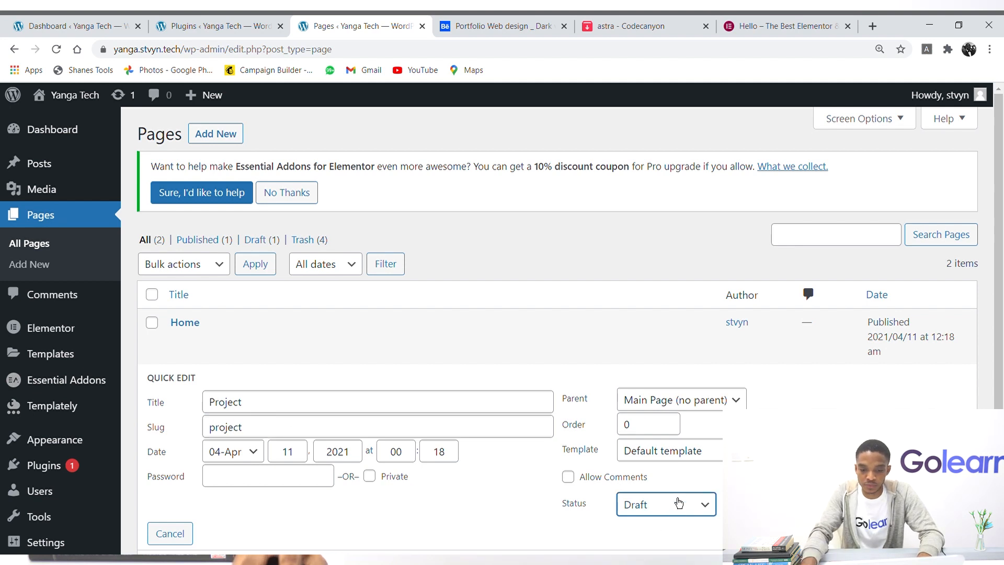
click(662, 446)
click(943, 533)
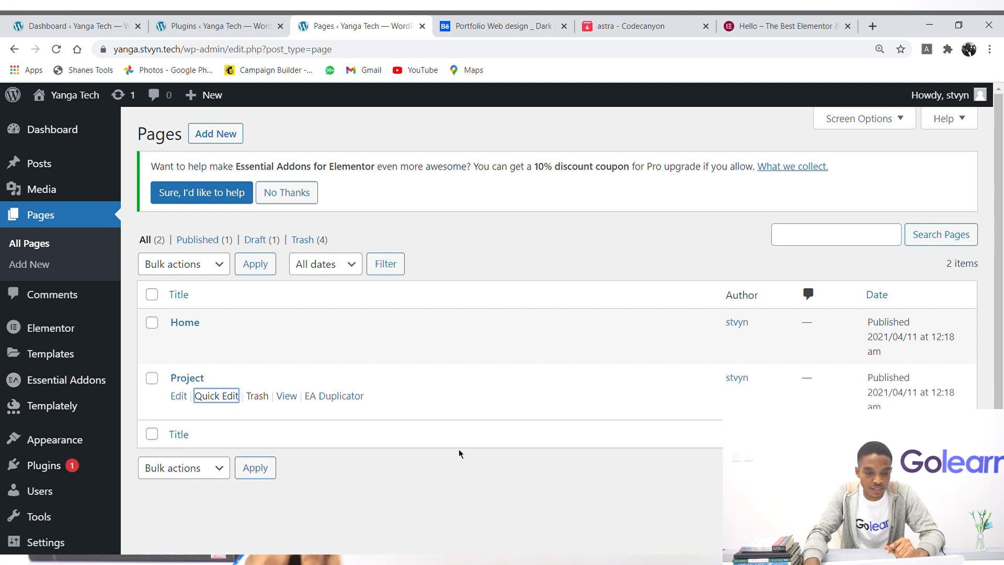
View the published Project page, inspect the slug in its web address, and return to the page list.
click(288, 400)
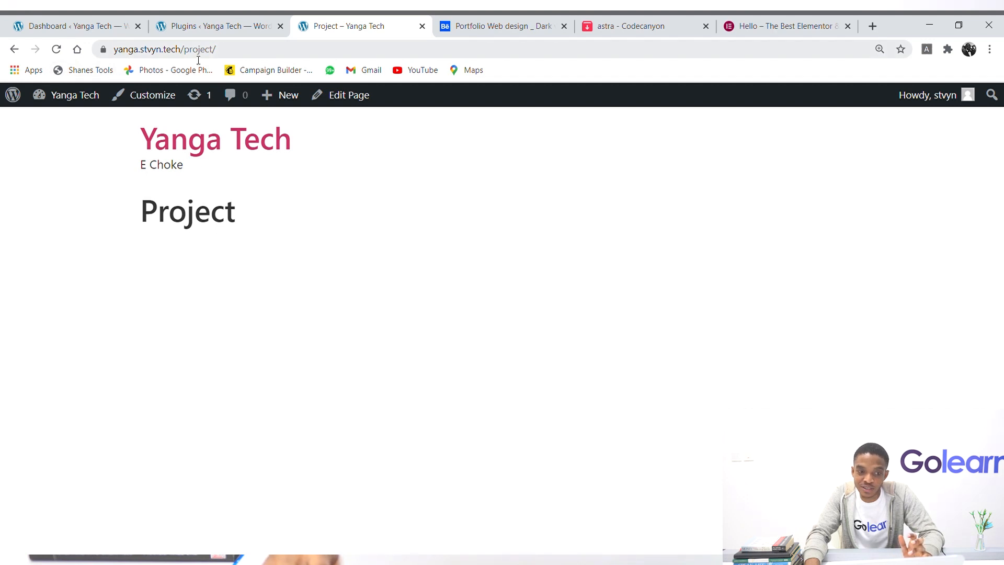
drag(259, 57, 186, 58)
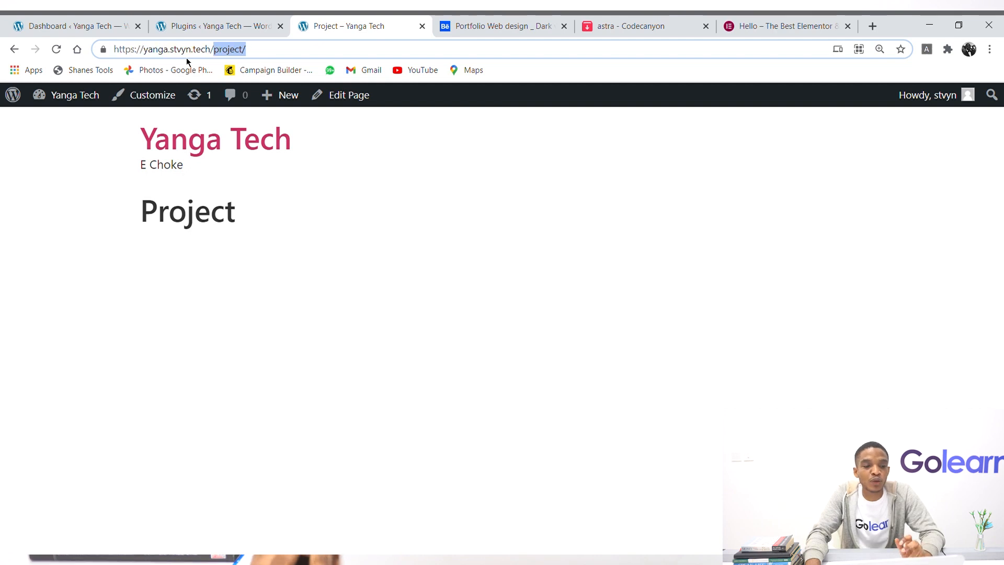
click(14, 49)
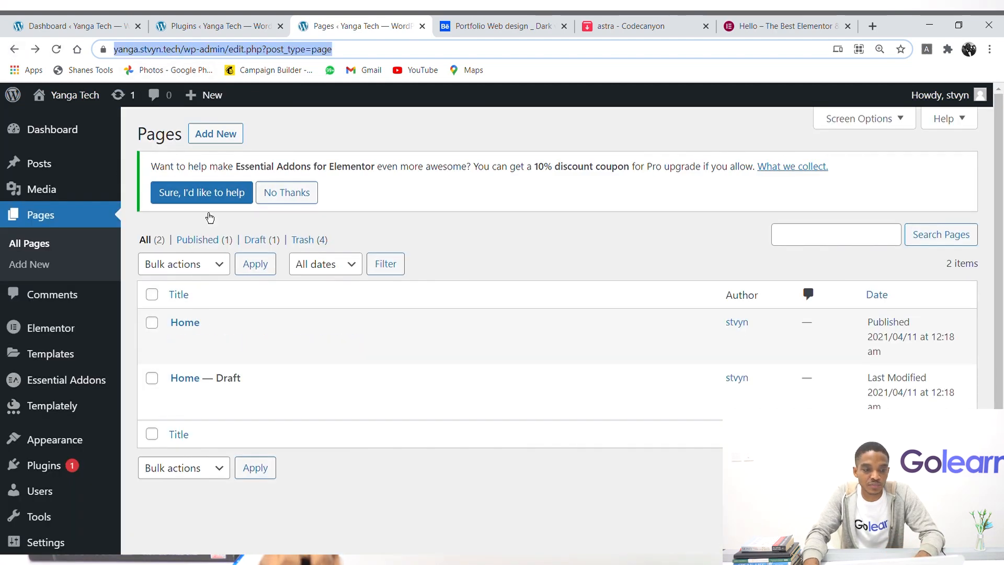
Refresh the page list, quick-edit the Project page, change its slug to our-project and update it.
click(56, 49)
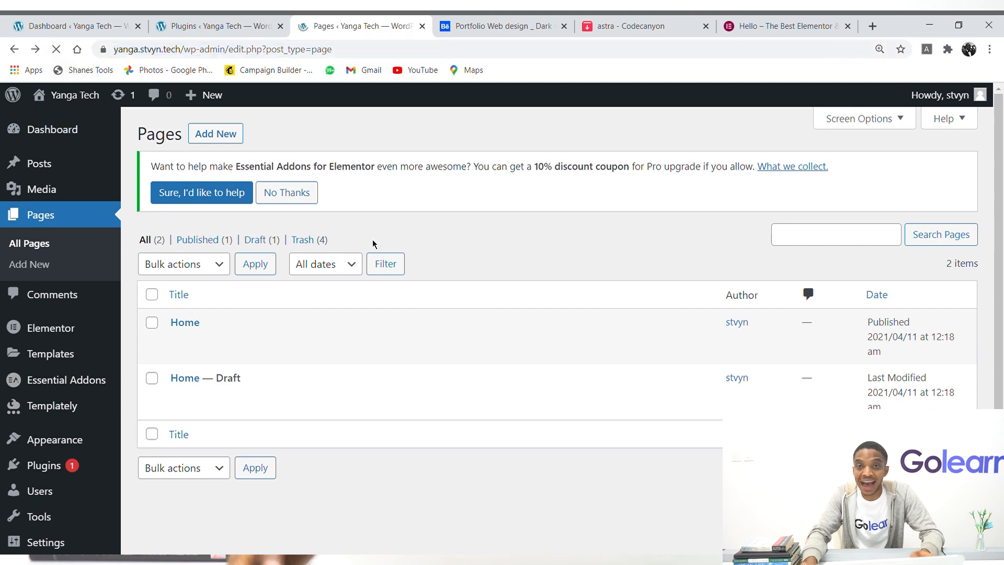
mouse_move(350, 358)
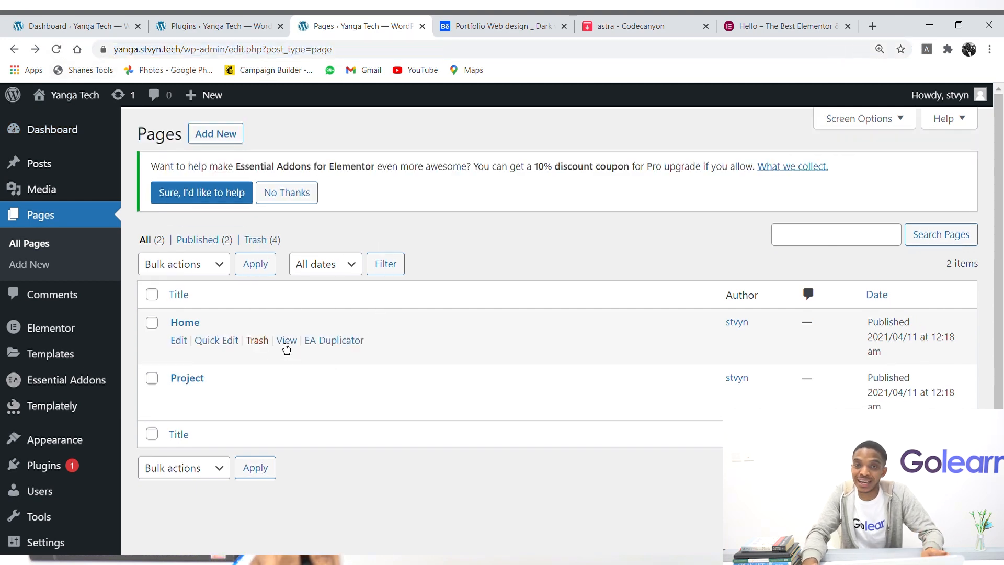
mouse_move(299, 389)
click(224, 403)
click(218, 434)
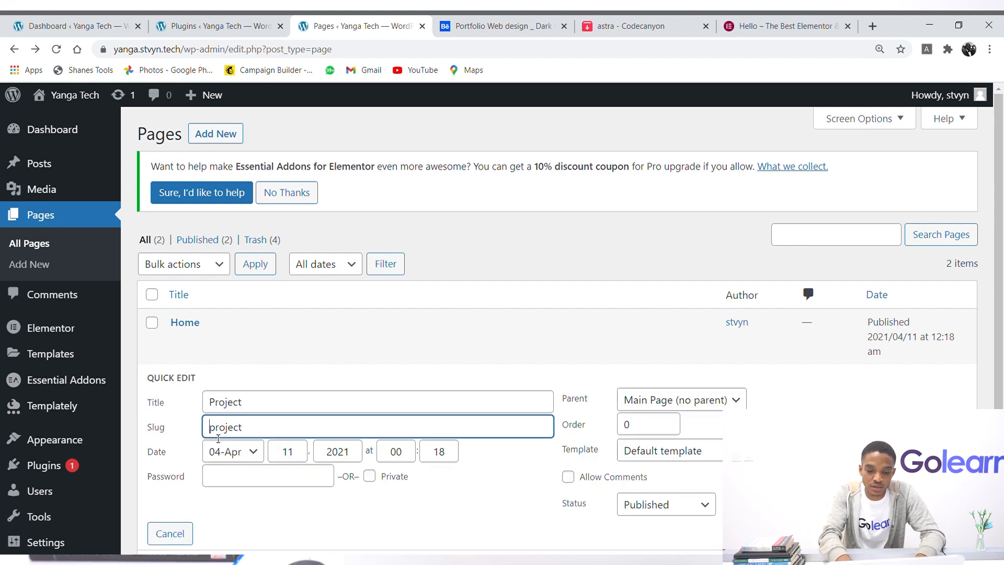
text(our-)
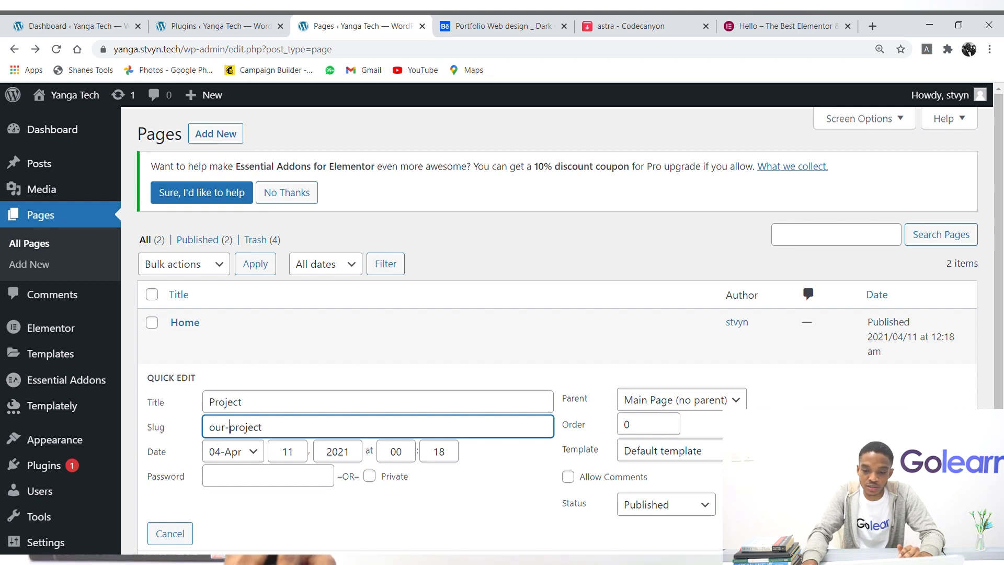
click(945, 533)
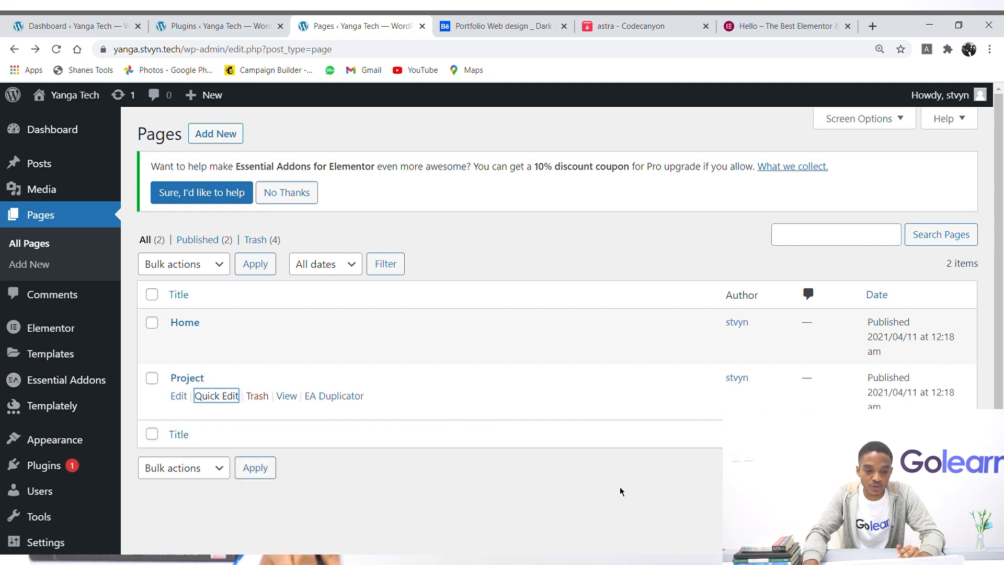
View the Project page separately, inspect the slug in its web address, and return to the page list.
ctrl+click(287, 395)
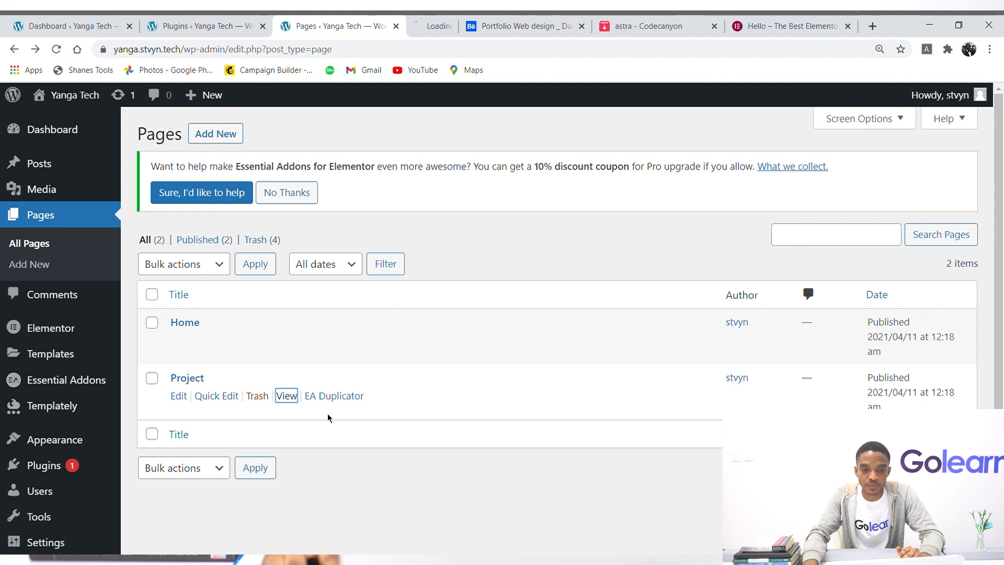
click(430, 26)
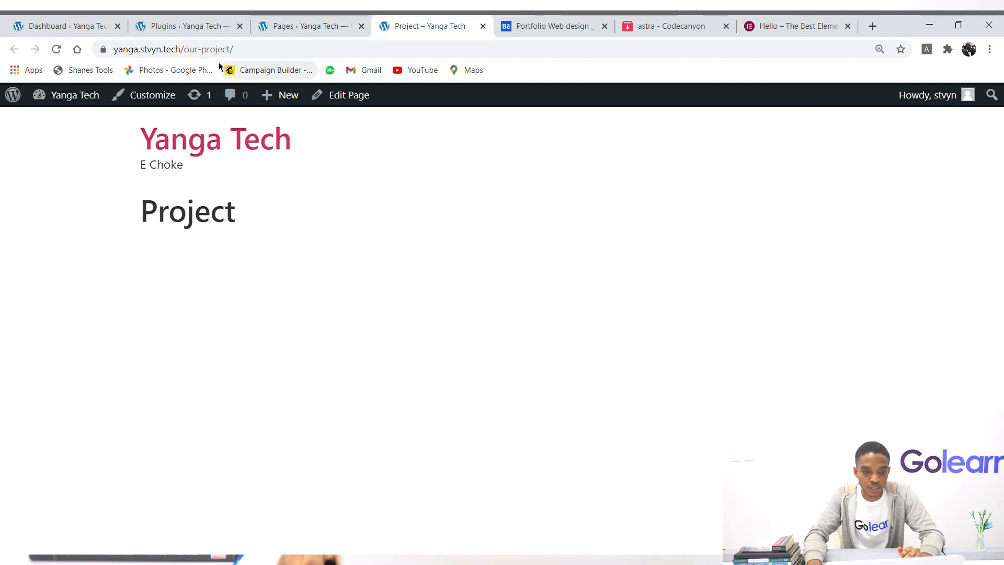
click(197, 30)
click(418, 24)
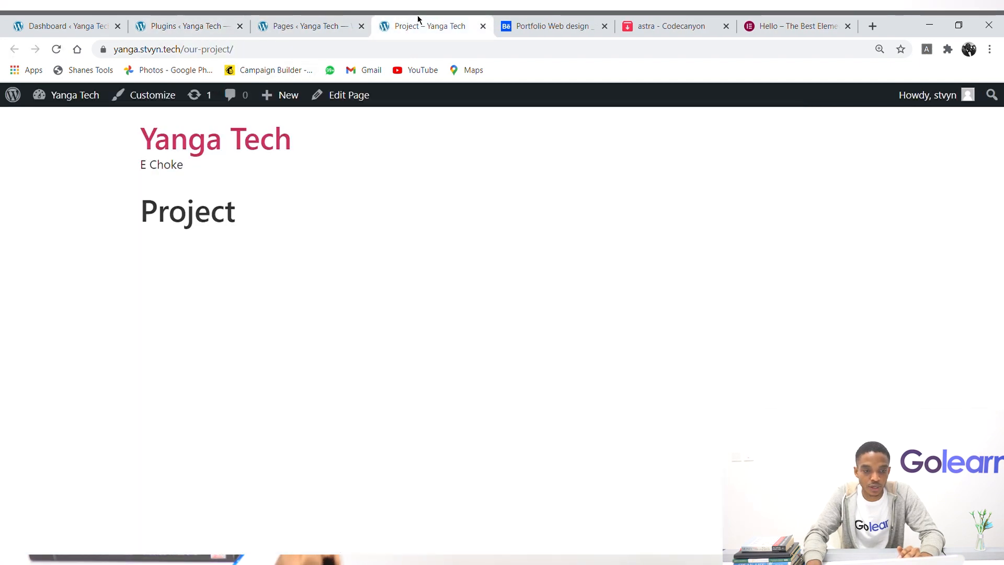
click(208, 52)
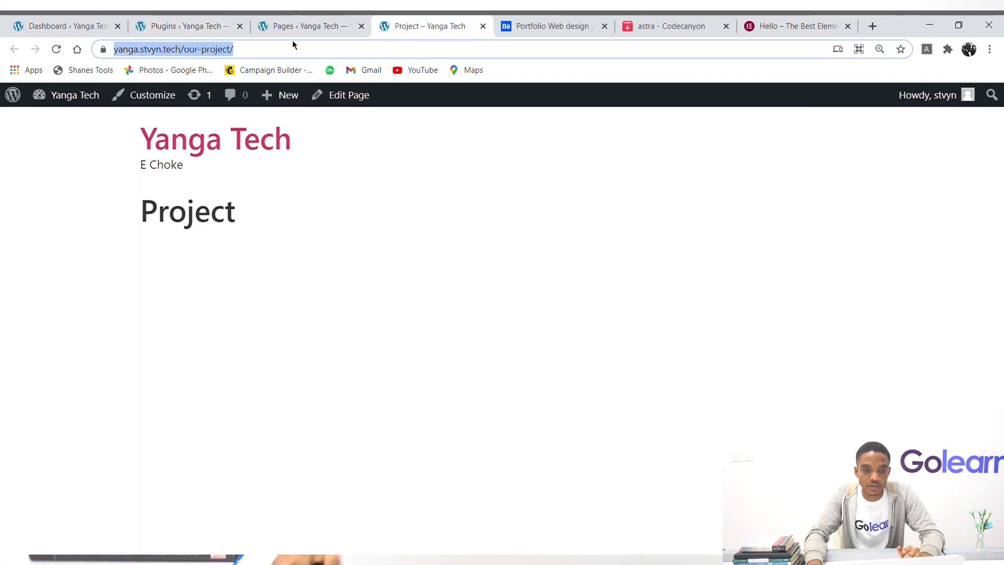
click(482, 26)
click(306, 31)
Duplicate the Project page with EA Duplicator.
scroll(366, 365, down, 2)
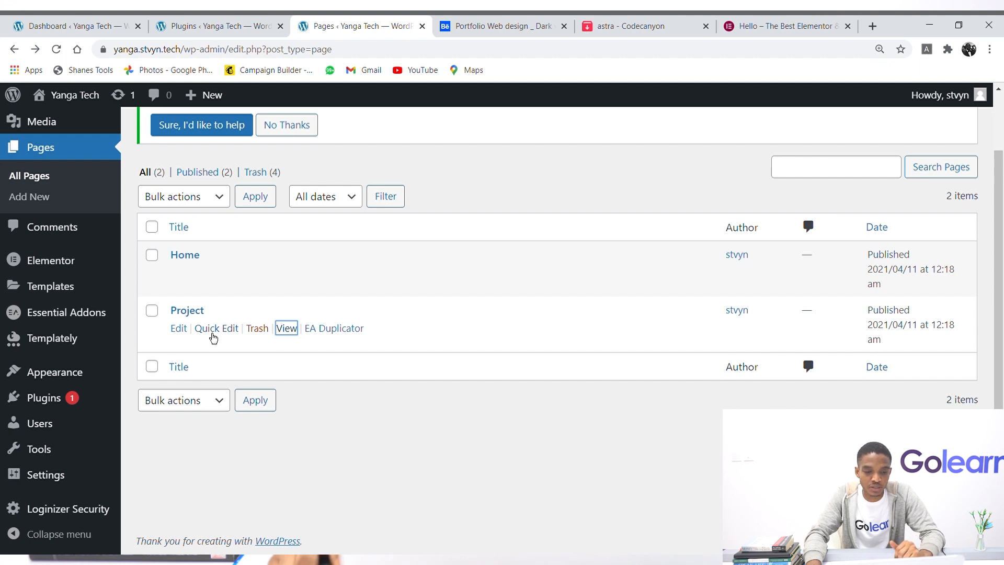
click(334, 339)
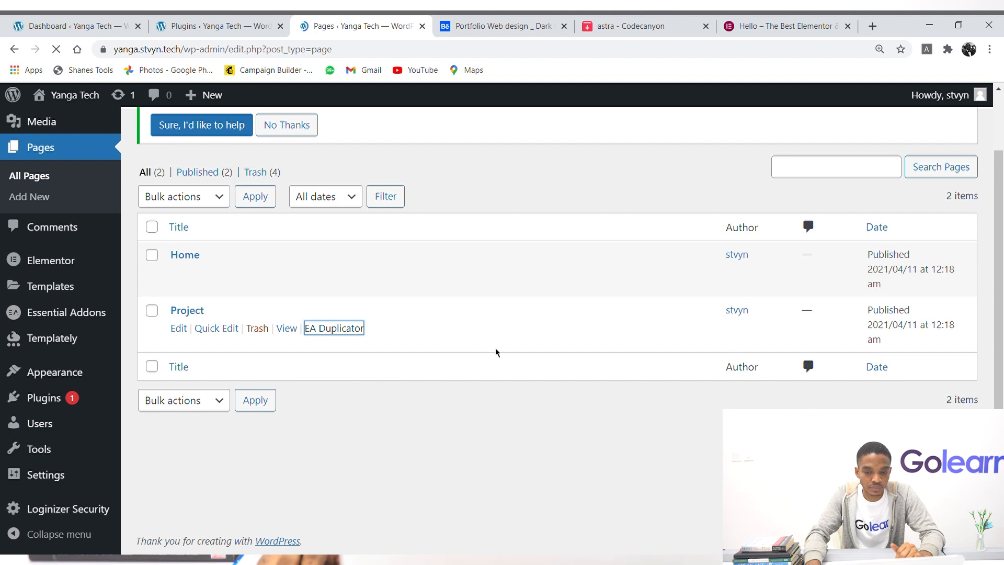
scroll(493, 361, down, 1)
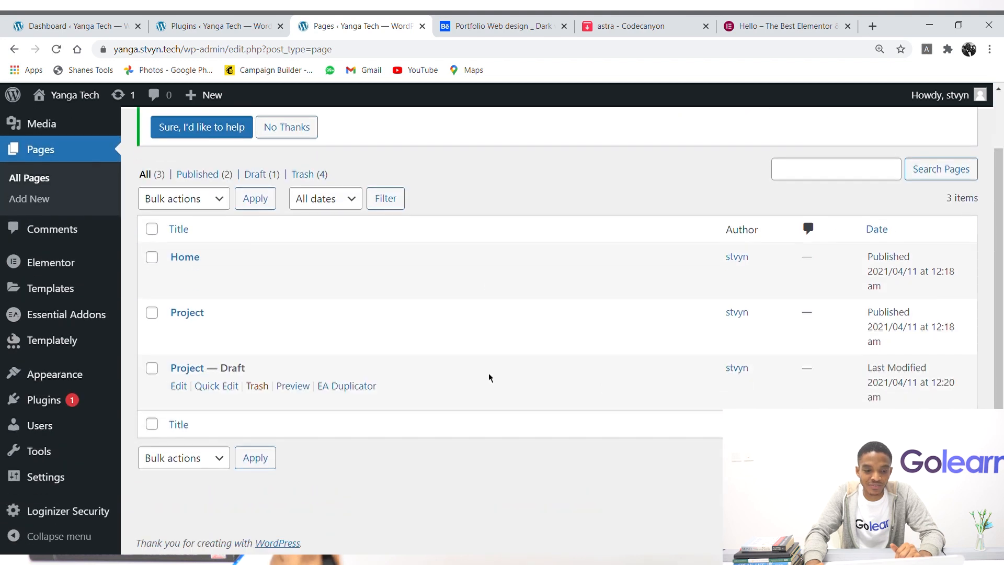
Quick-edit the duplicated Project draft with title About, slug about-us and status Published, and update the page.
click(216, 387)
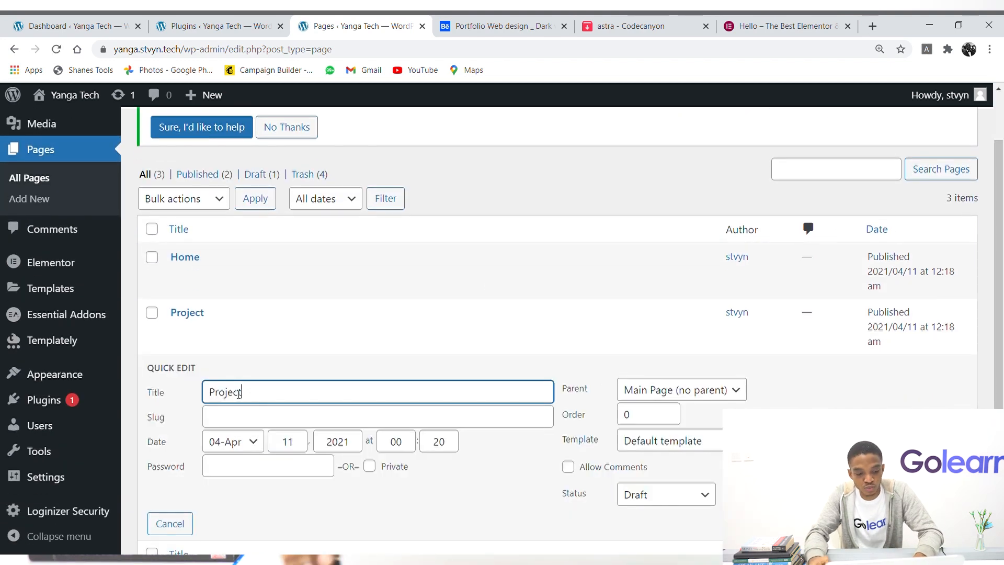
key(BackSpace)
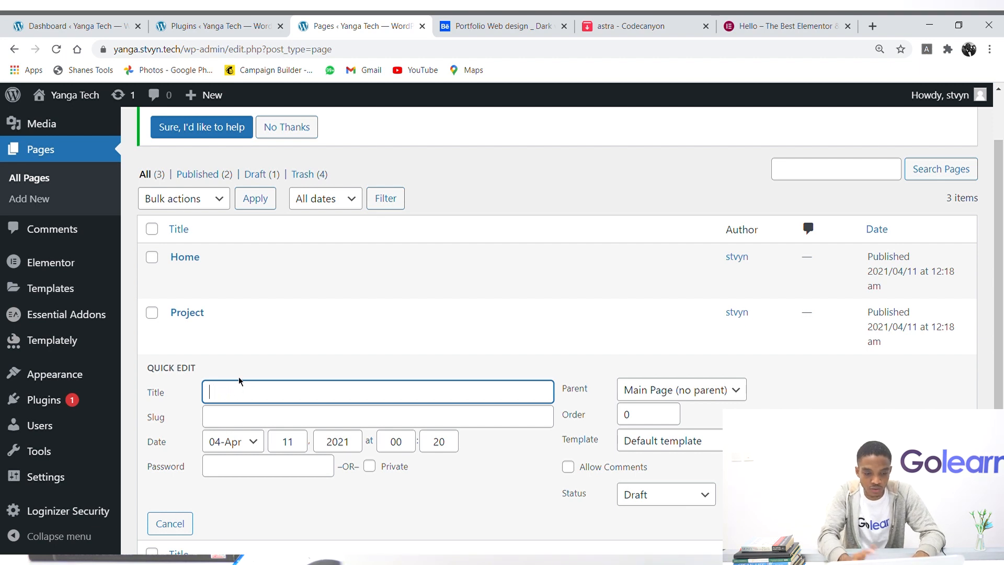
text(About)
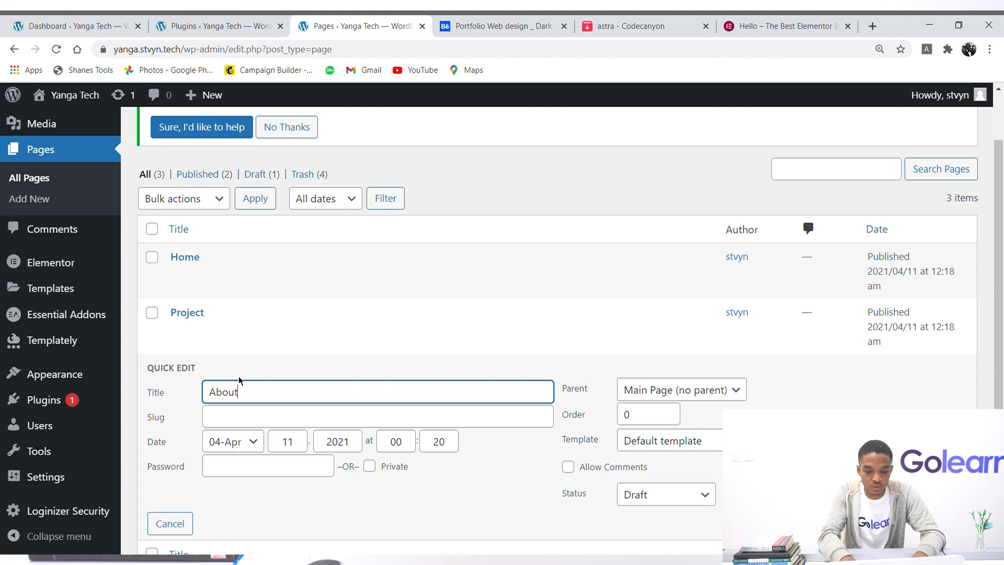
key(Tab)
text(abo)
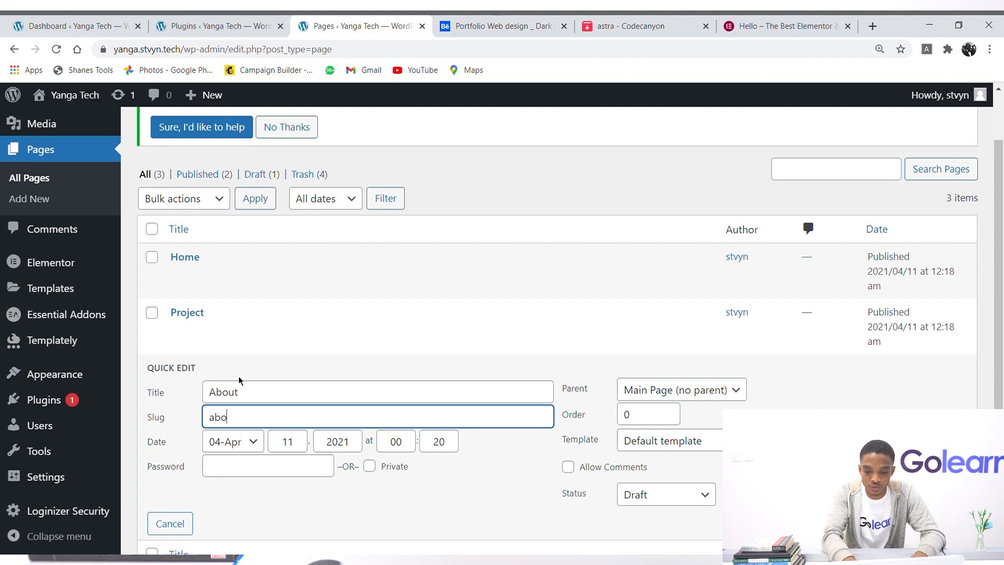
text(ut-us)
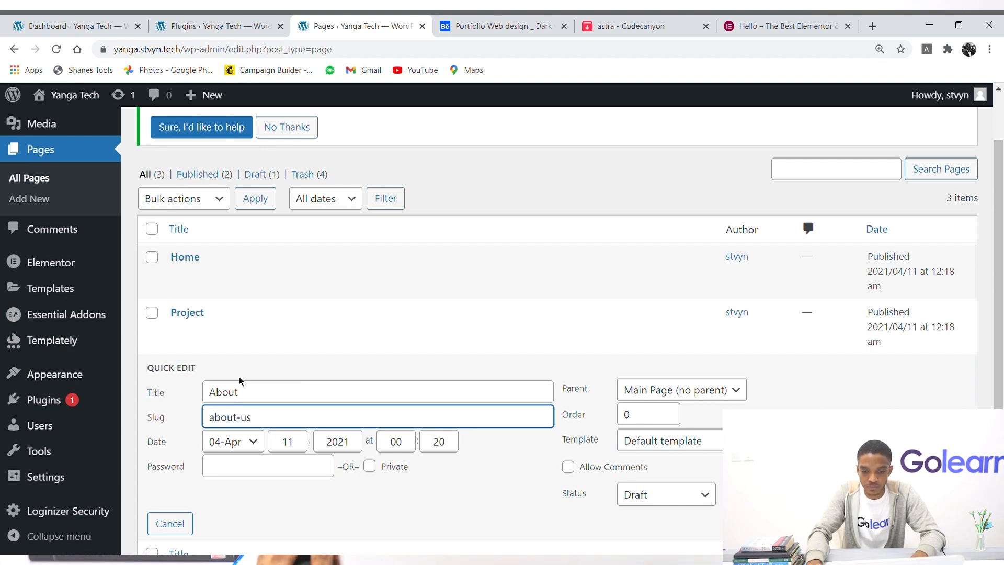
click(632, 496)
click(635, 439)
key(Return)
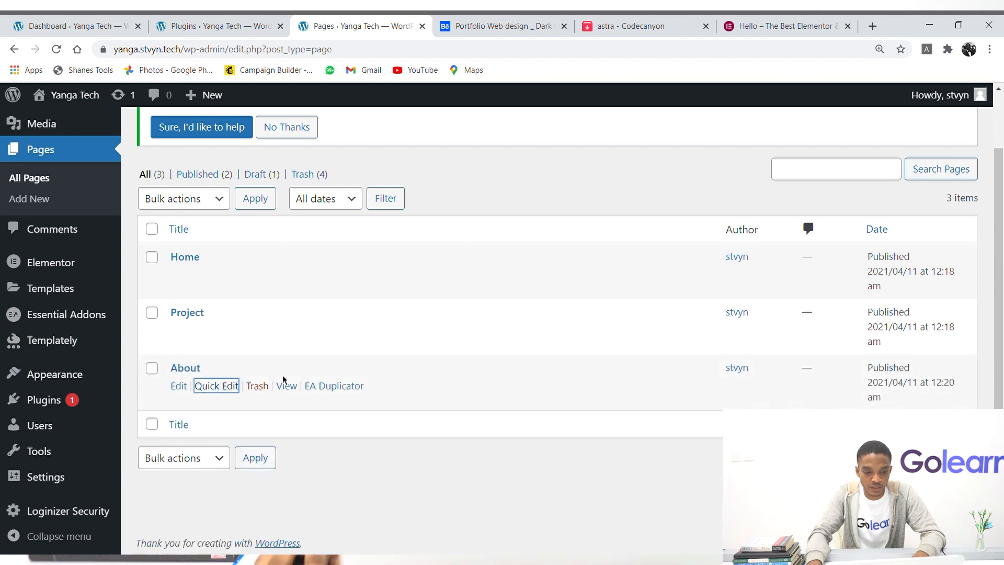
Duplicate the About page with EA Duplicator and change the draft copy's title to Contact.
click(326, 396)
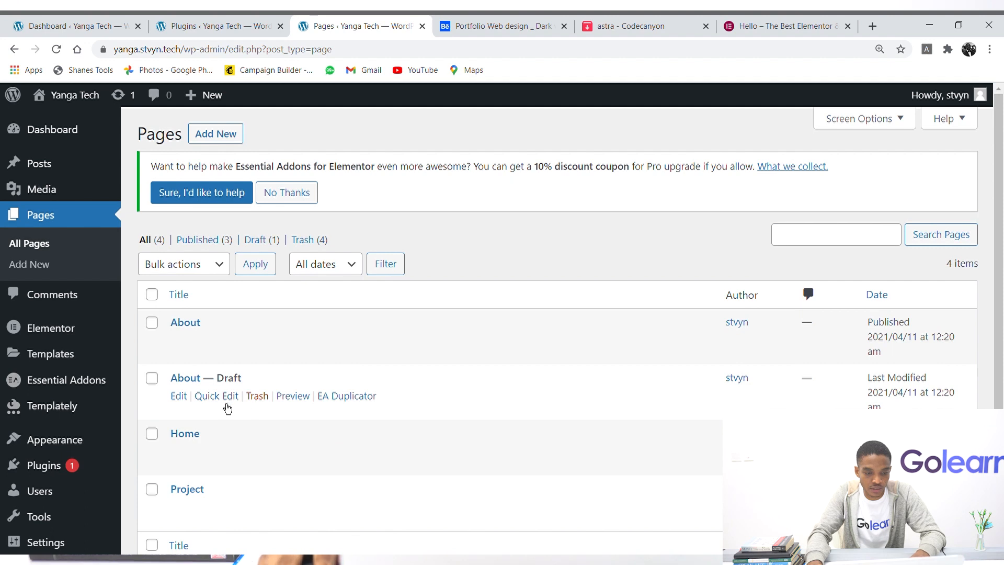
click(226, 400)
key(ctrl+a)
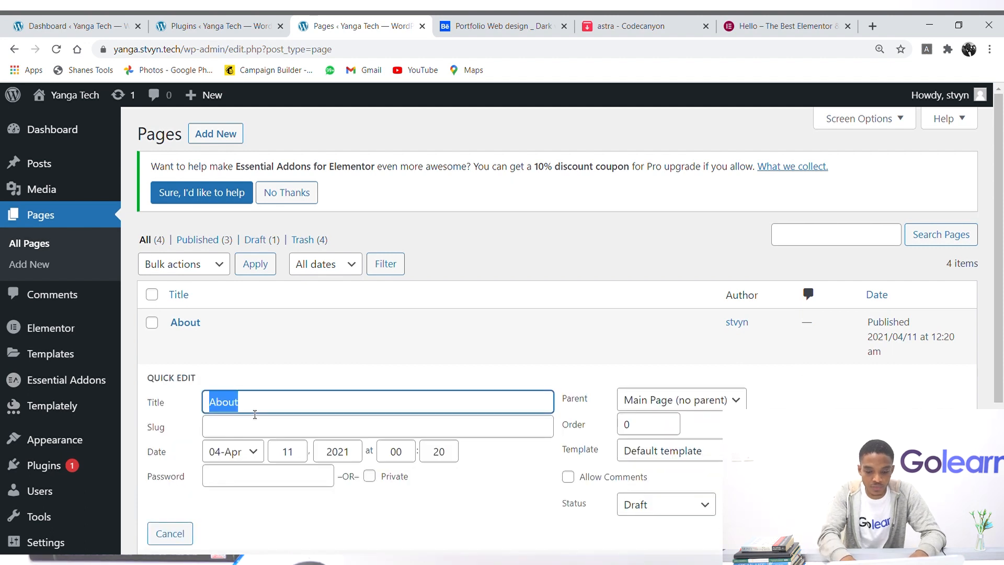
text(Contact)
Set the Contact page's slug to contact-us and its status to Published, update it and refresh the page list.
key(Tab)
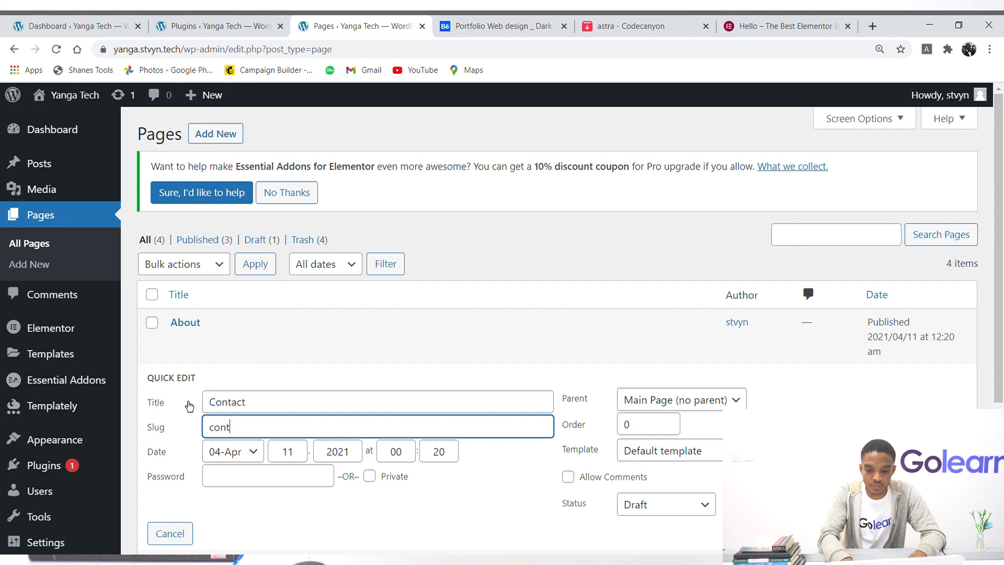
text(contact-us)
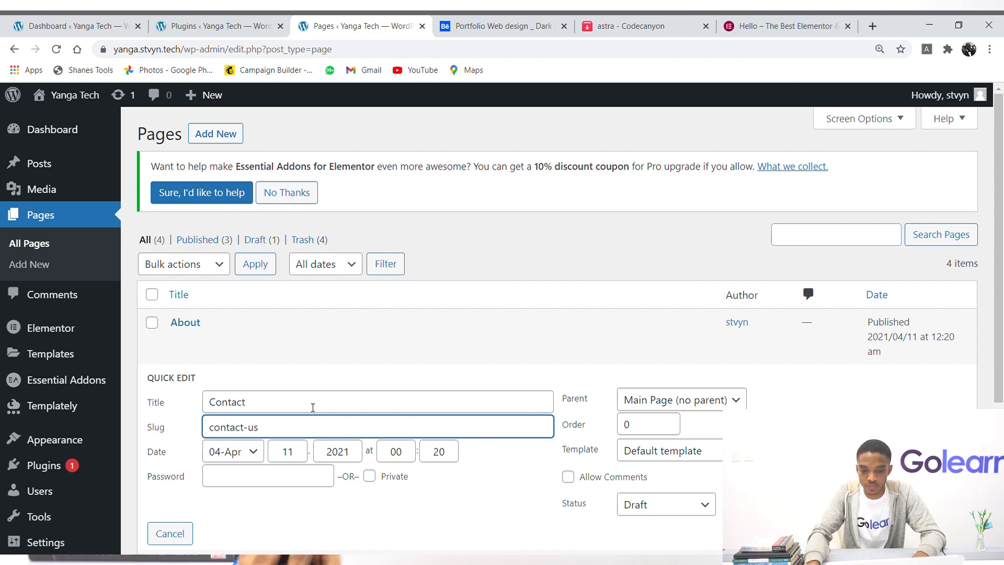
click(650, 512)
click(645, 450)
key(Return)
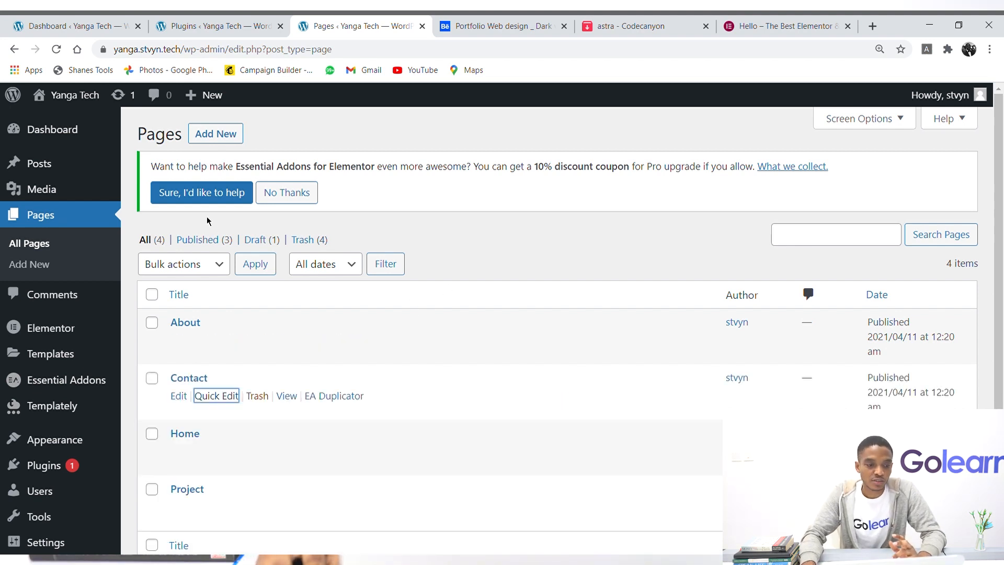
click(56, 49)
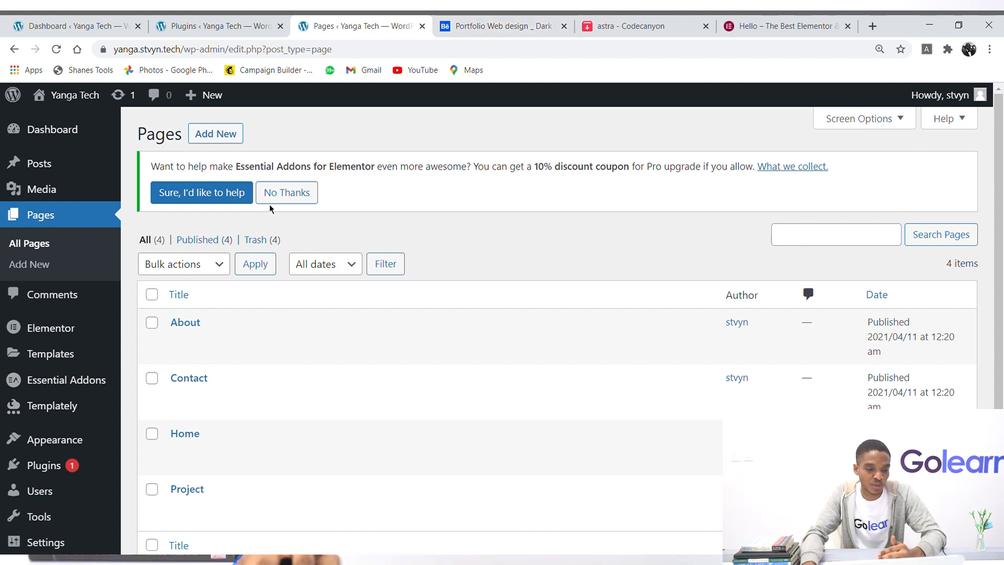
Open the site's menu editor and name the first menu Main menu.
mouse_move(73, 445)
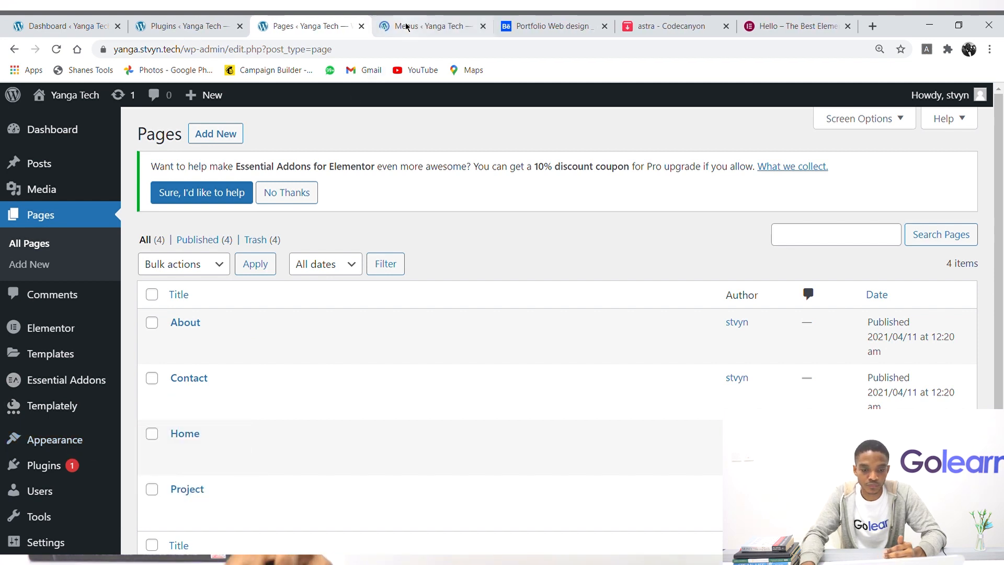
click(406, 28)
drag(503, 390, 447, 398)
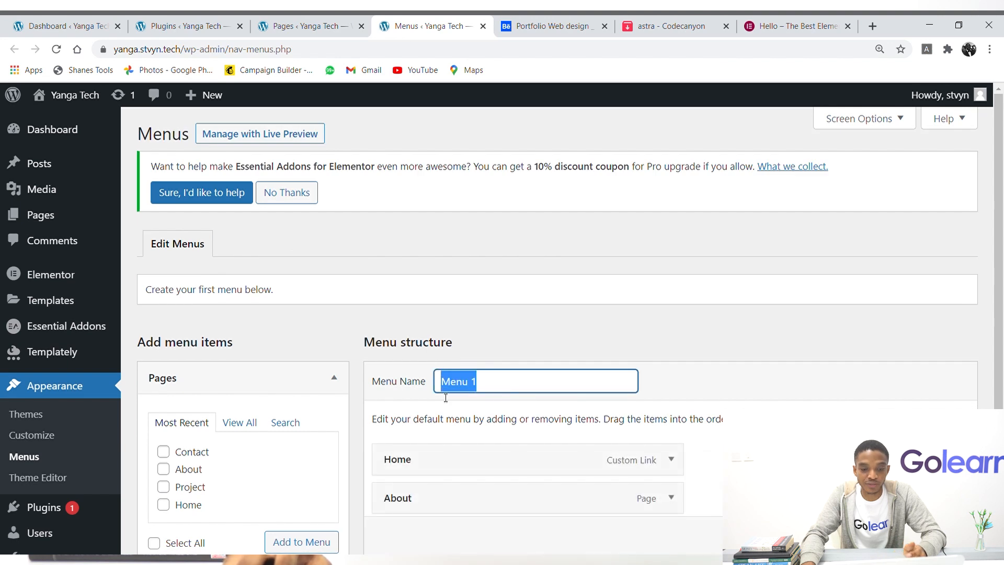
scroll(403, 321, down, 4)
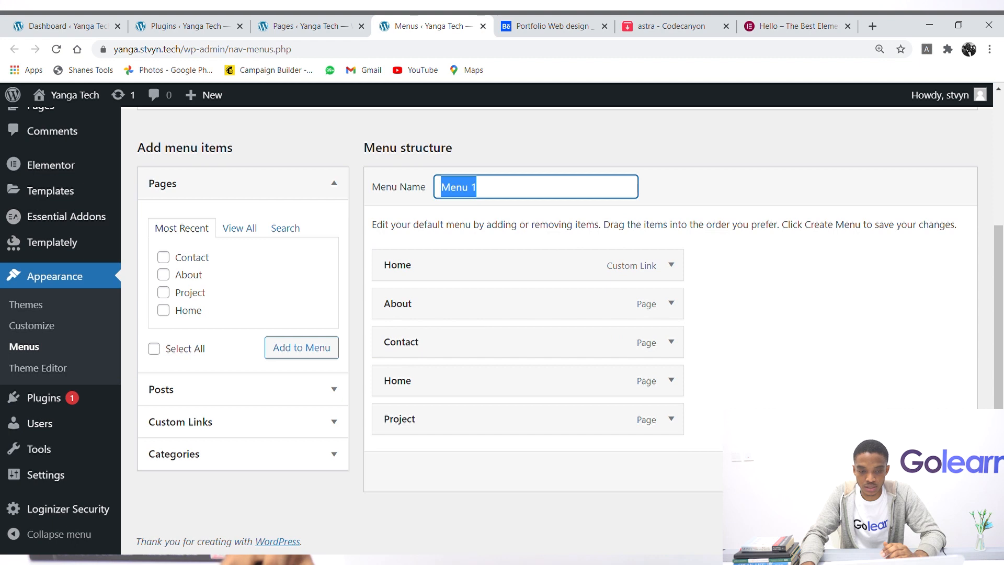
click(573, 199)
drag(564, 195, 448, 198)
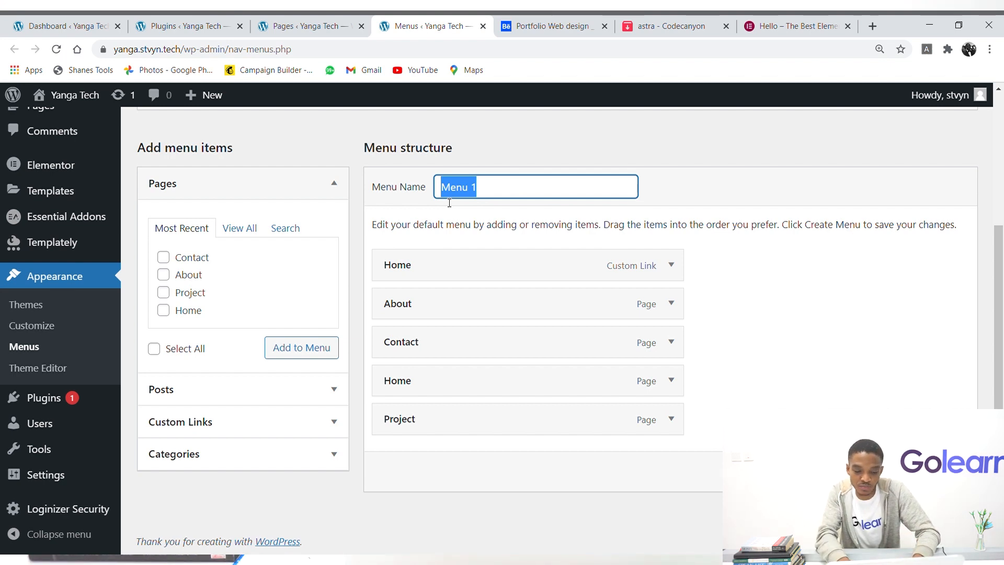
text(Main menu)
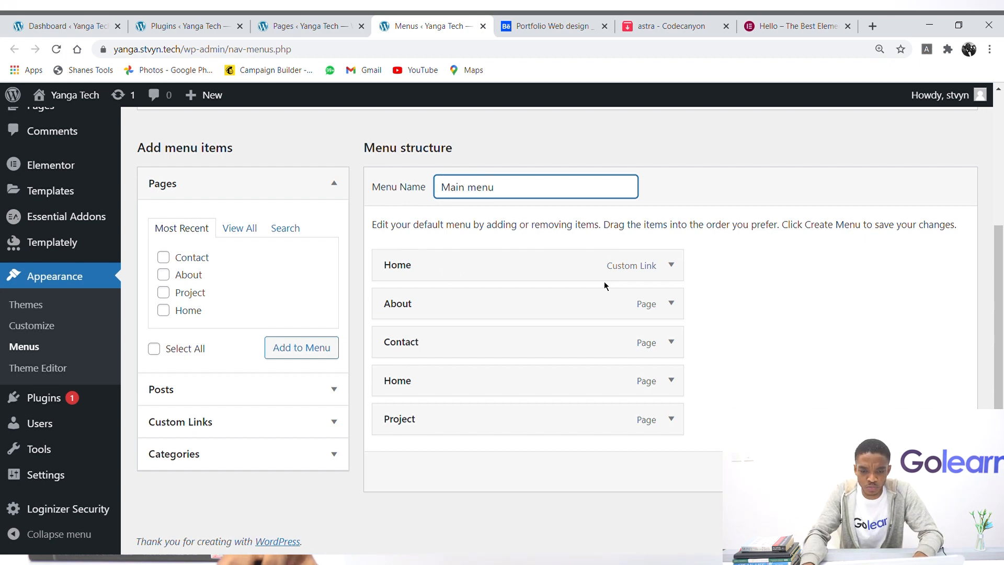
Remove the Home custom link from the menu structure and move the Home page item to first place, following the portfolio design.
click(675, 277)
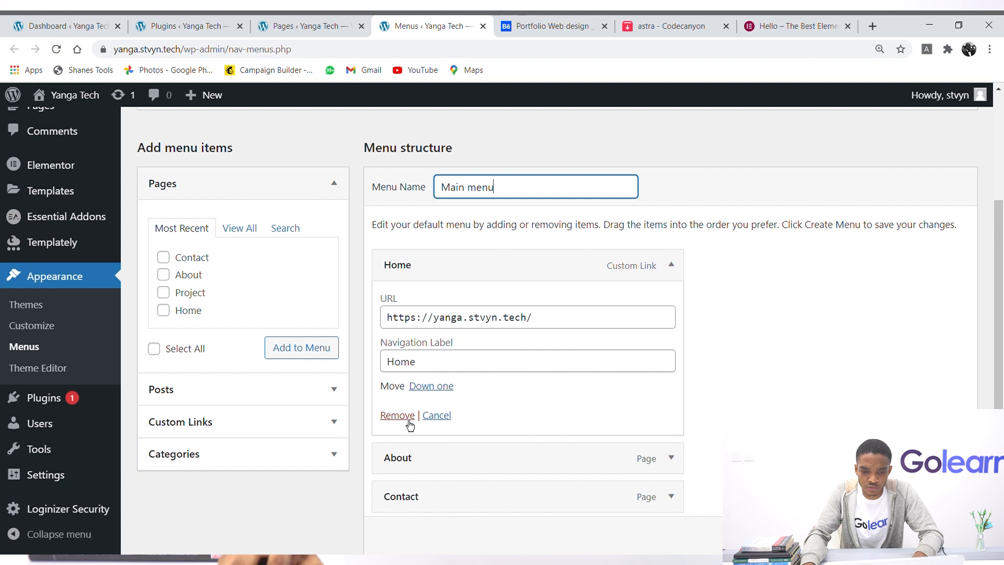
click(406, 416)
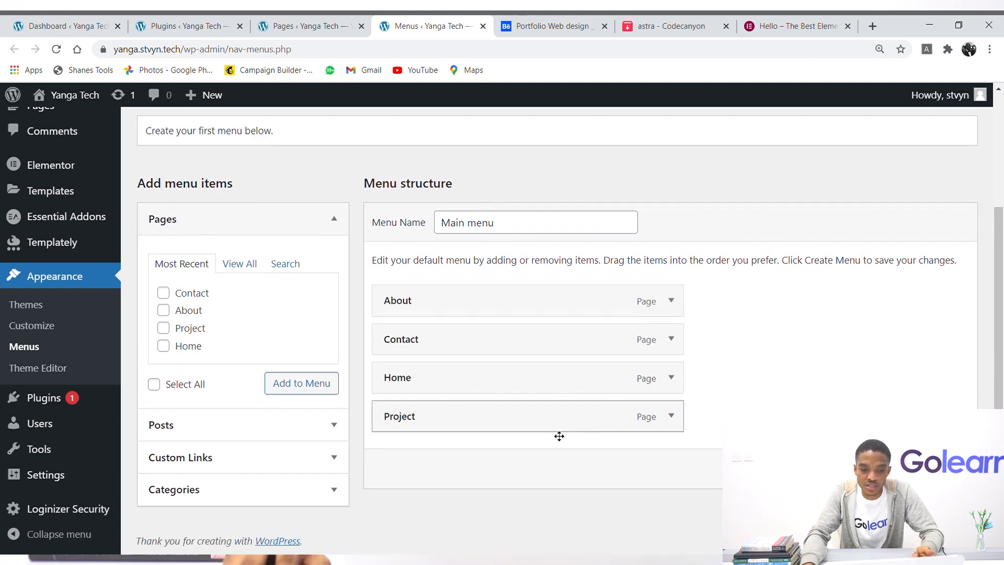
click(531, 33)
click(420, 31)
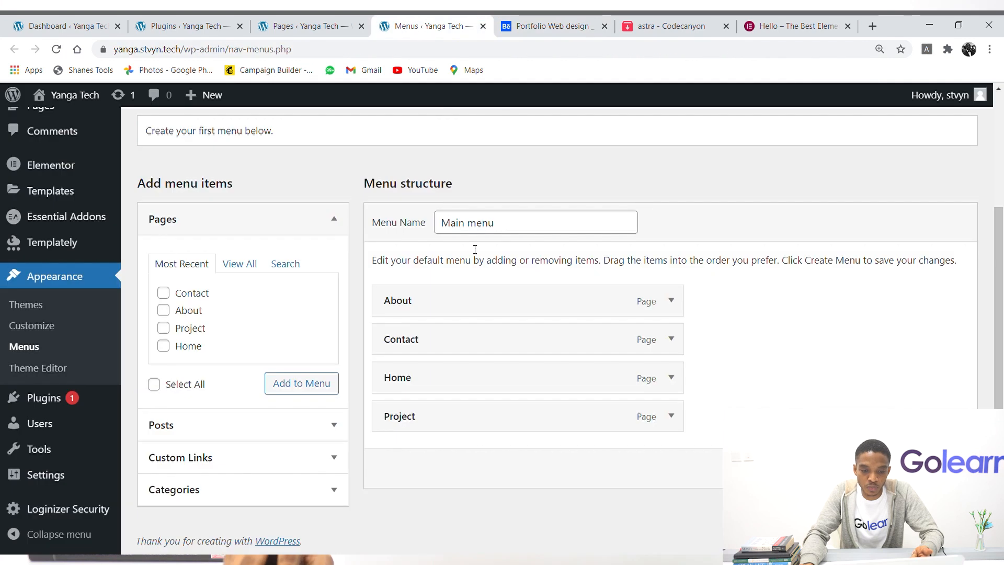
drag(484, 385, 480, 306)
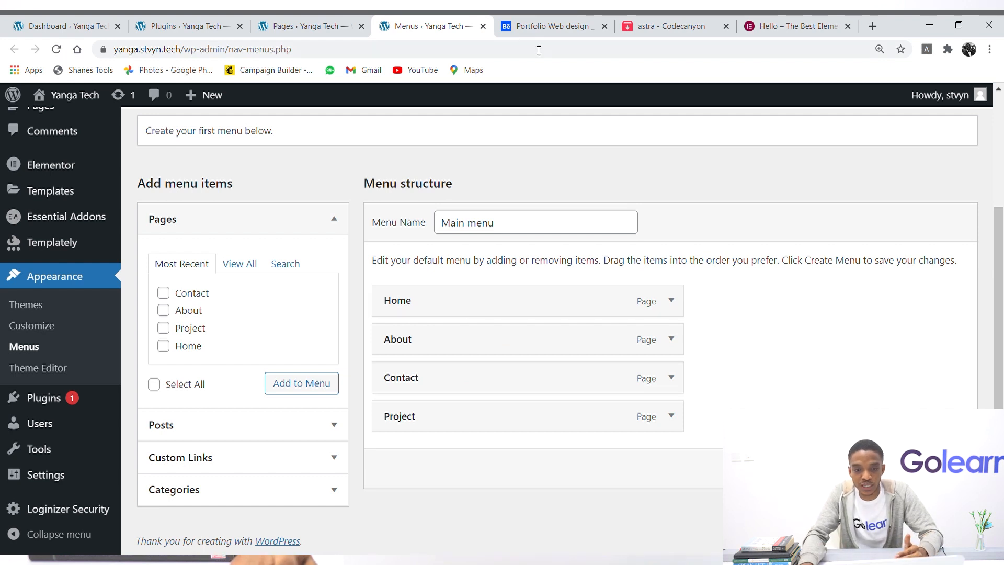
Move the Project item to second place in the menu structure, matching the navigation order of the portfolio design.
click(539, 29)
click(445, 29)
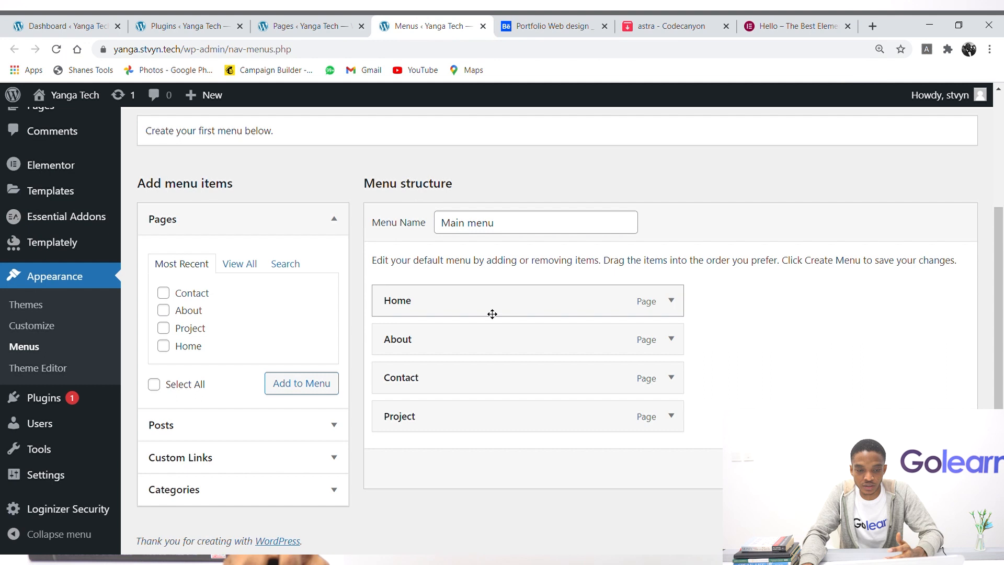
click(520, 23)
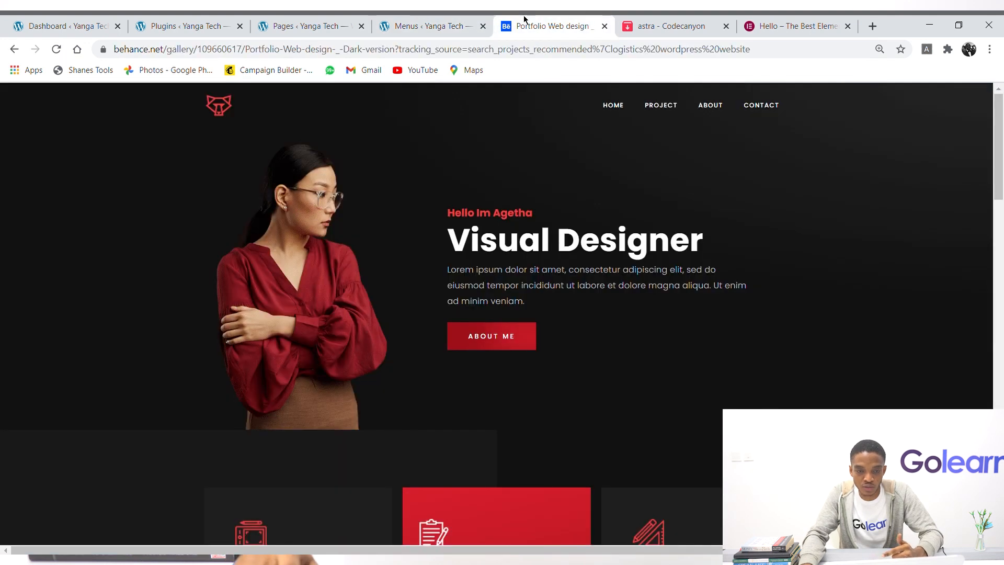
click(424, 26)
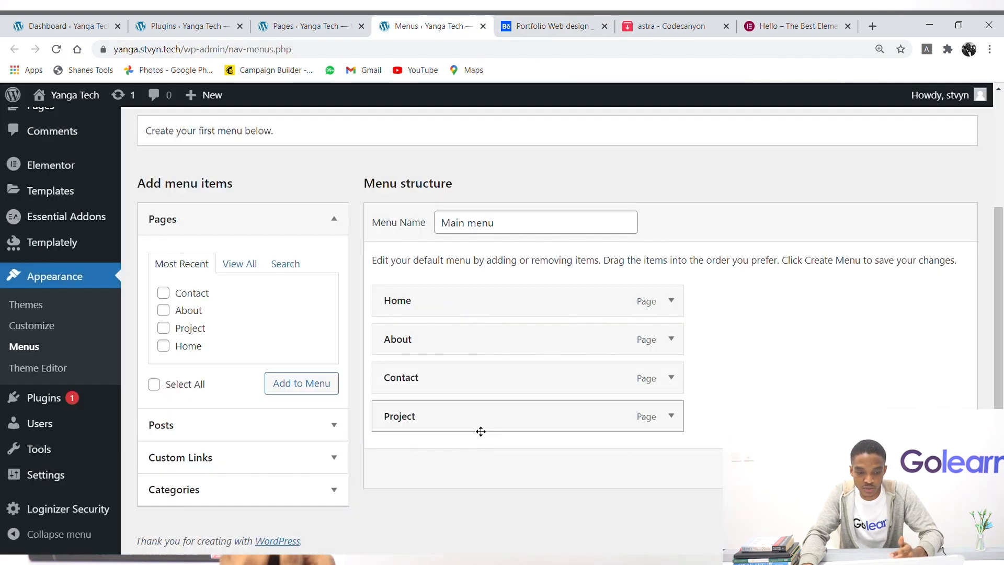
drag(481, 430, 484, 350)
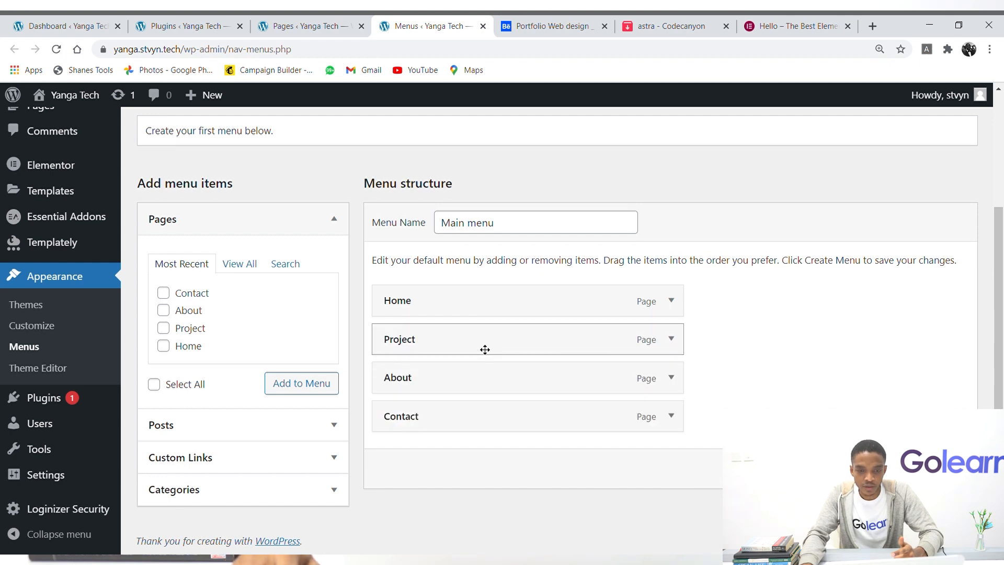
click(536, 29)
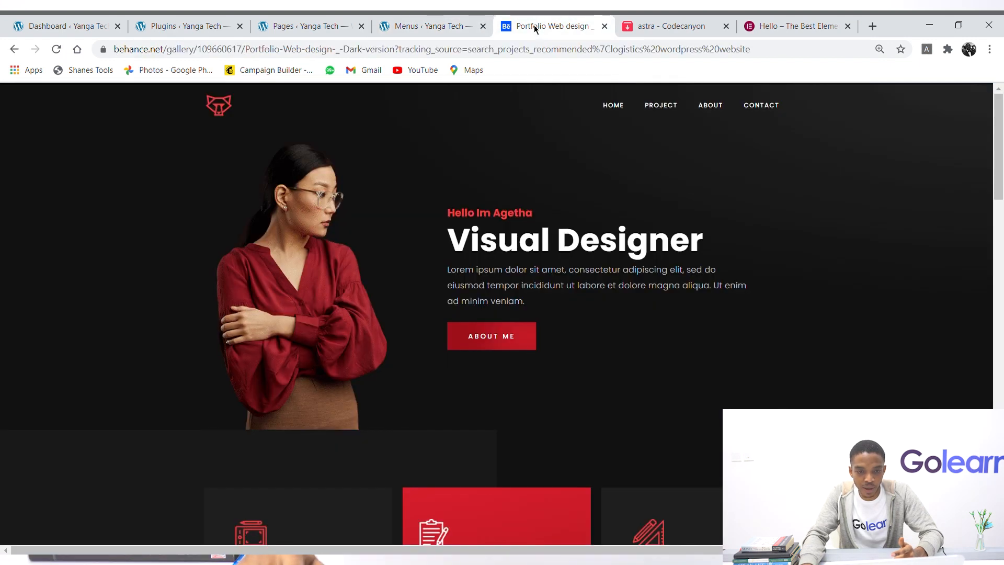
click(486, 26)
mouse_move(450, 425)
mouse_down()
mouse_move(454, 411)
mouse_move(450, 421)
mouse_up()
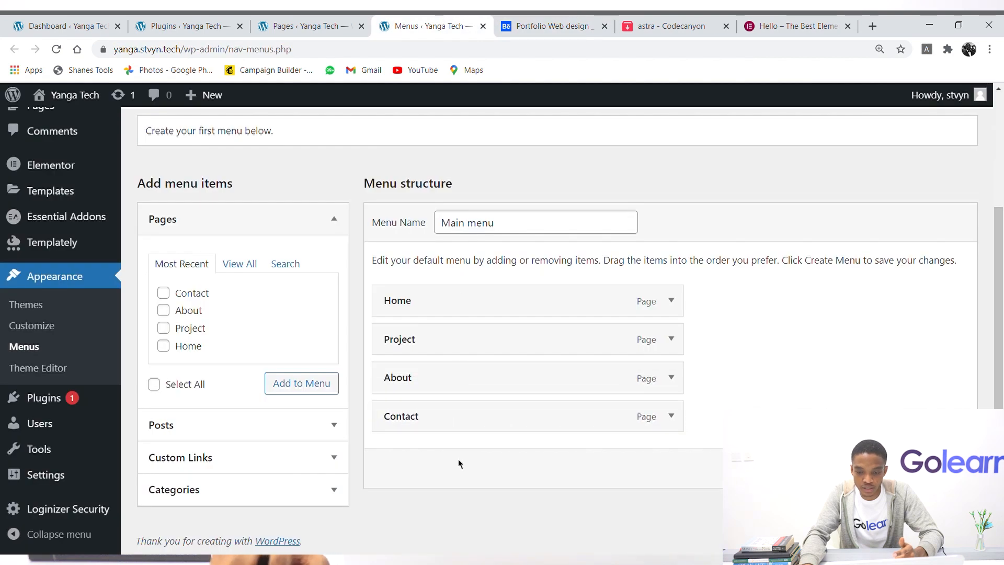
Create the Main menu with the Home, Project, About and Contact items and review its settings.
click(933, 468)
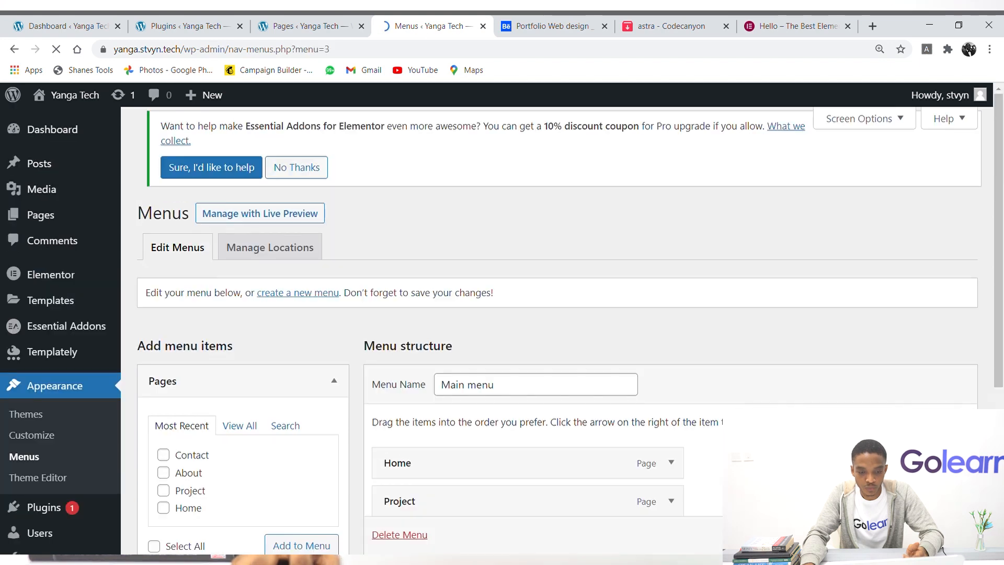
scroll(557, 314, down, 3)
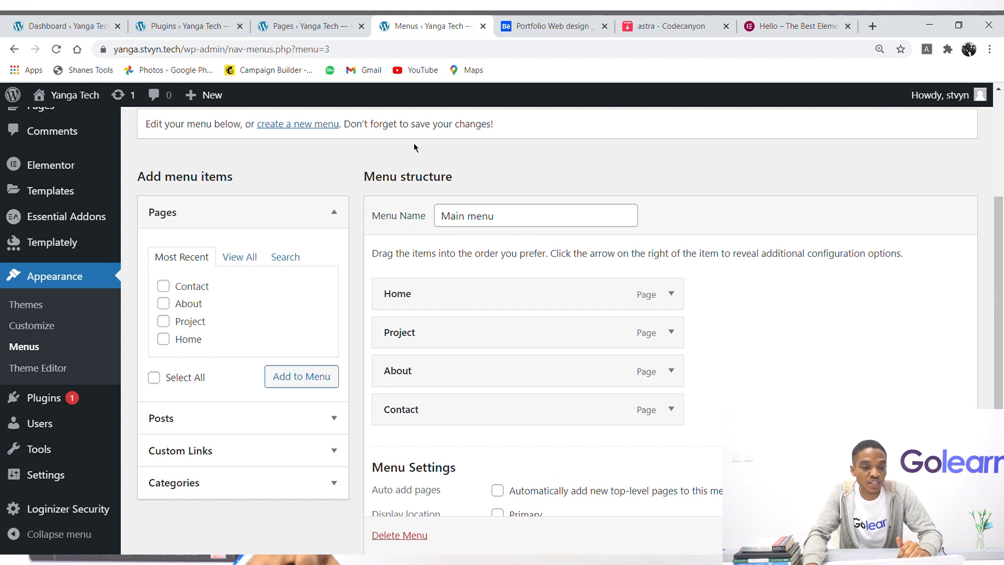
scroll(891, 231, up, 2)
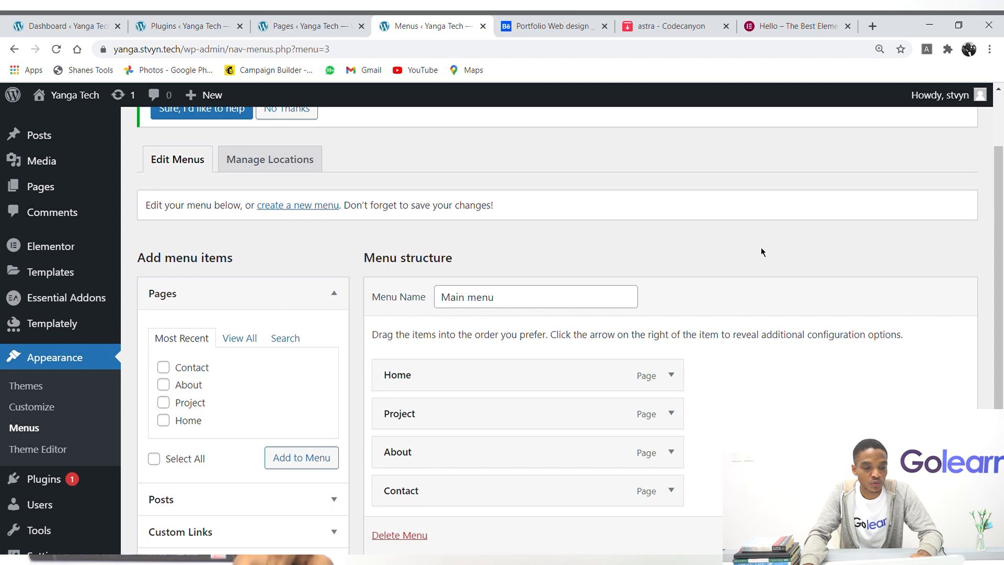
scroll(680, 241, down, 3)
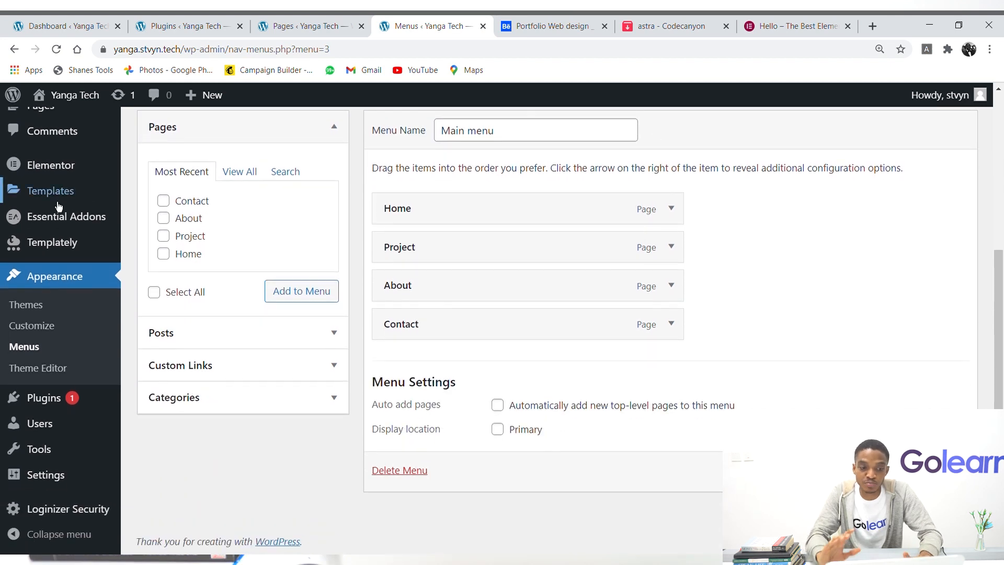
Open the Theme Builder in a new browser tab, close the menu editor and show the header templates.
mouse_move(58, 204)
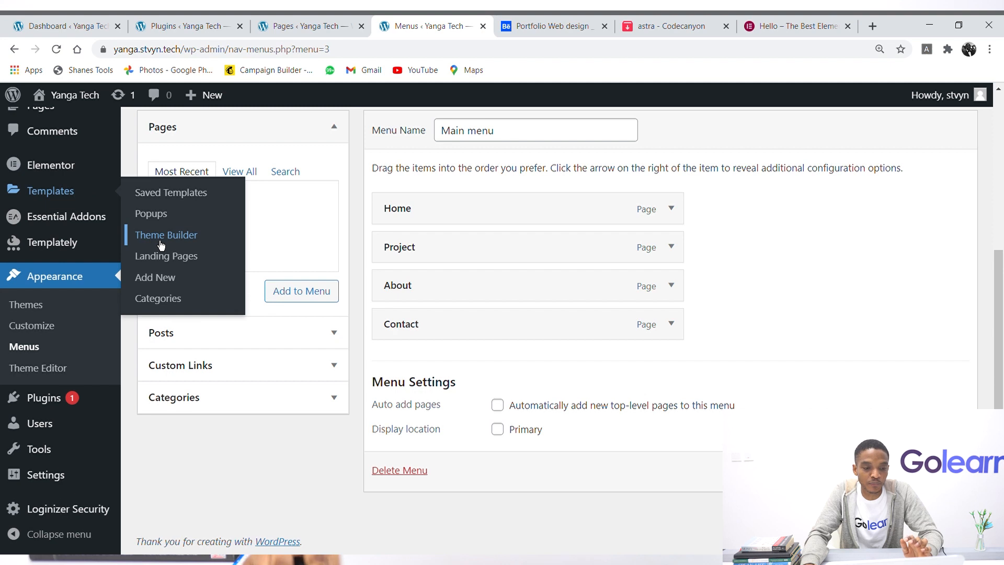
middle_click(187, 244)
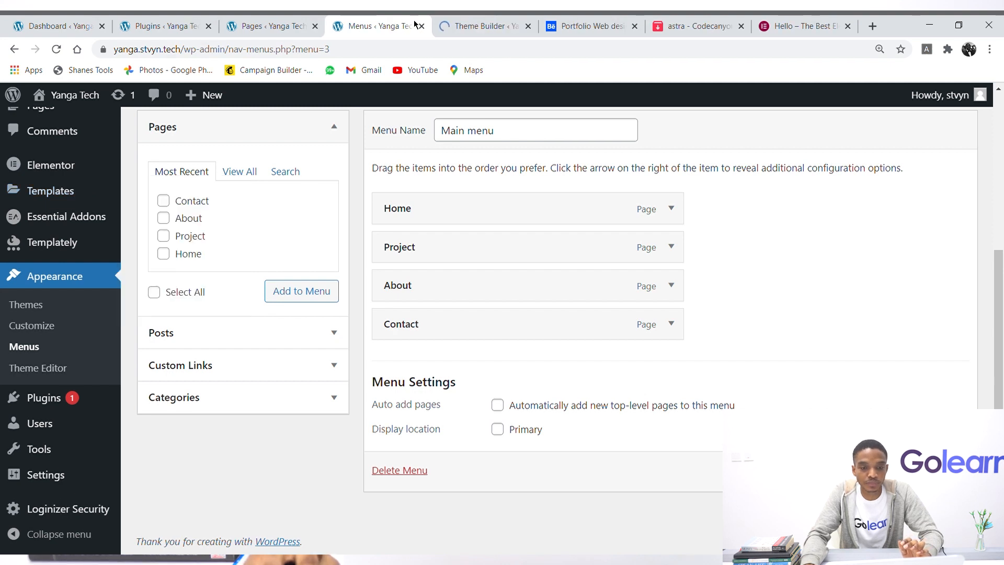
key(ctrl+w)
scroll(501, 246, down, 3)
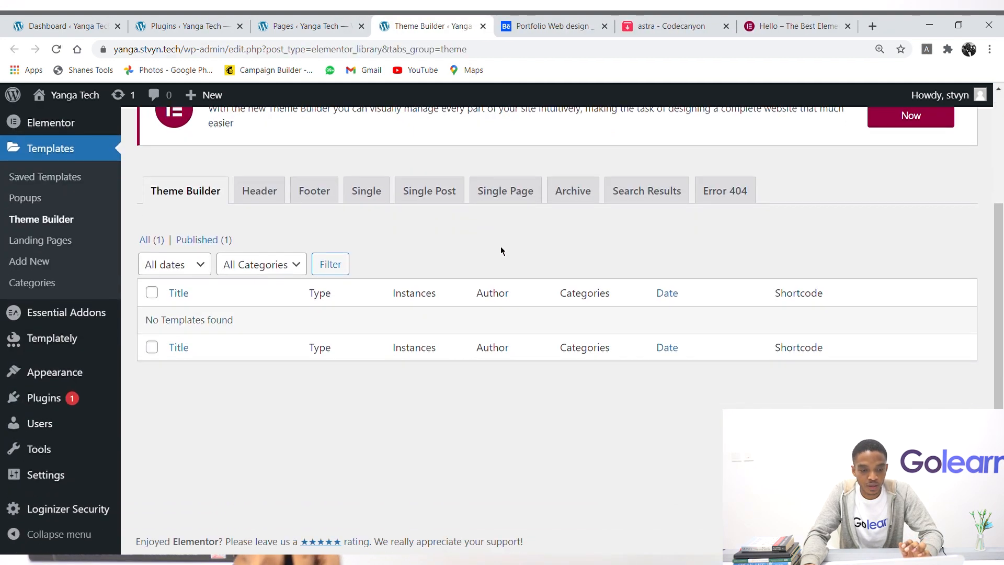
scroll(501, 246, up, 2)
click(265, 327)
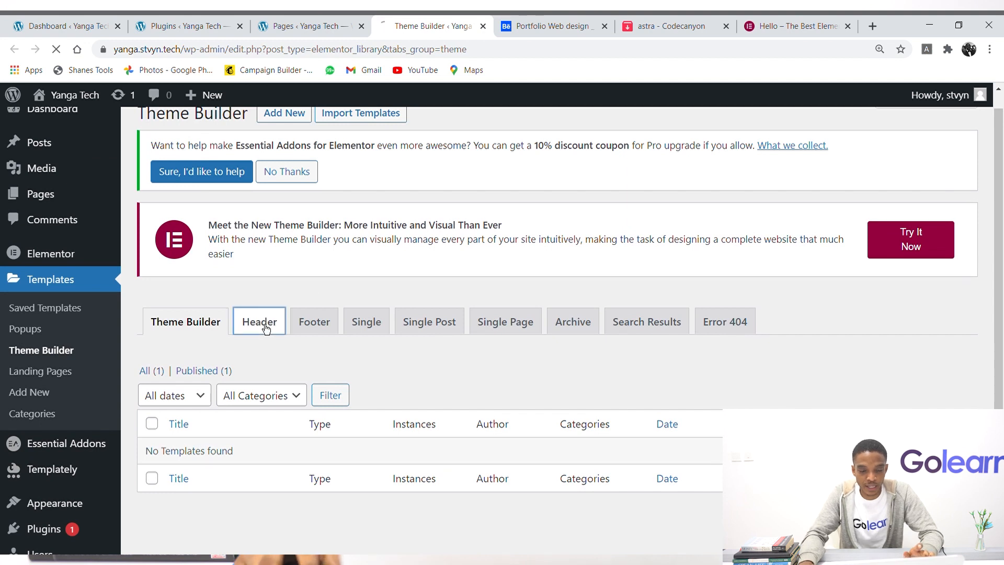
scroll(523, 334, down, 2)
scroll(660, 335, down, 1)
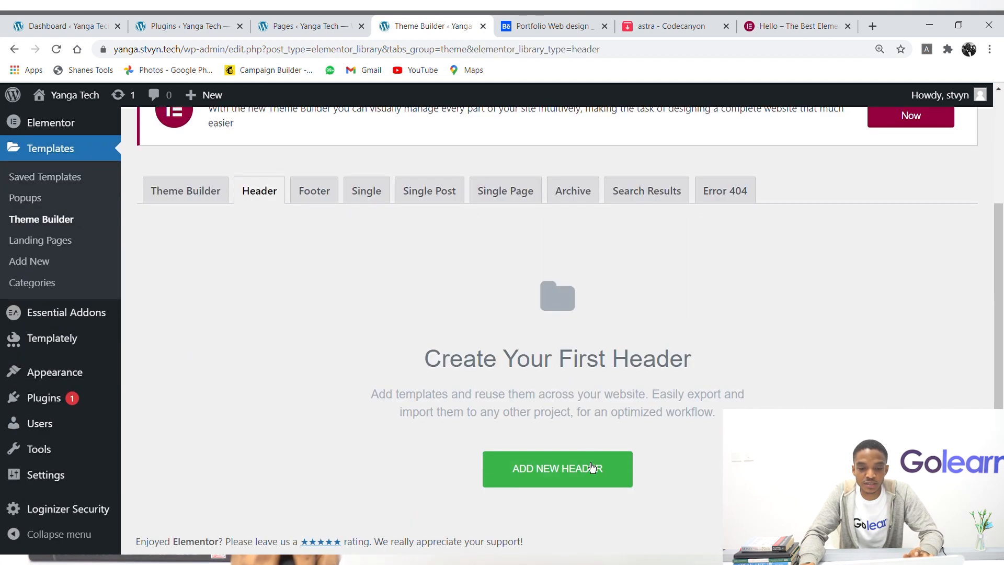
Create a new header template named Main header.
click(583, 487)
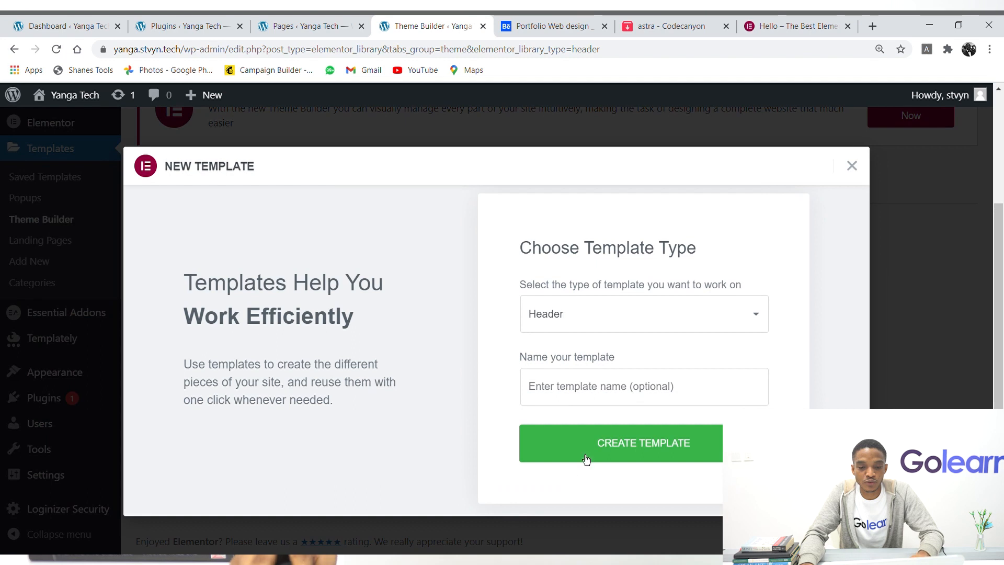
click(594, 399)
text(Main header)
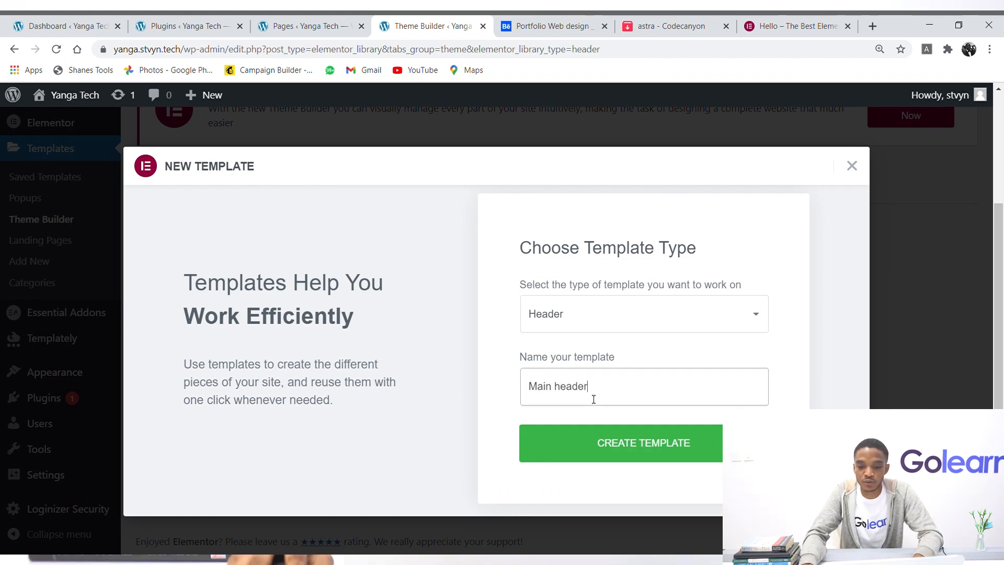
click(674, 452)
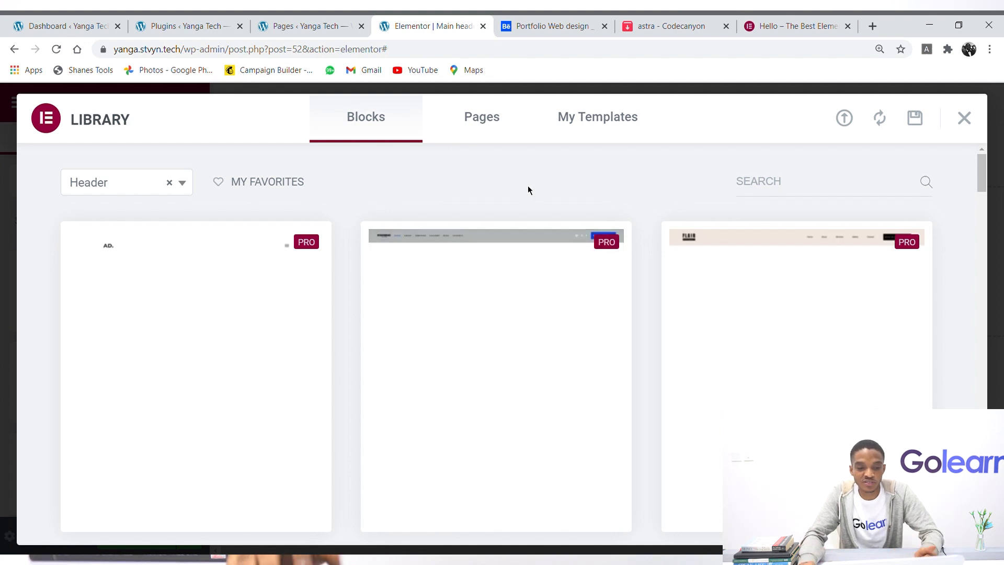
Browse the library's ready-made header blocks and compare them with the header of the Behance portfolio design.
scroll(645, 253, down, 2)
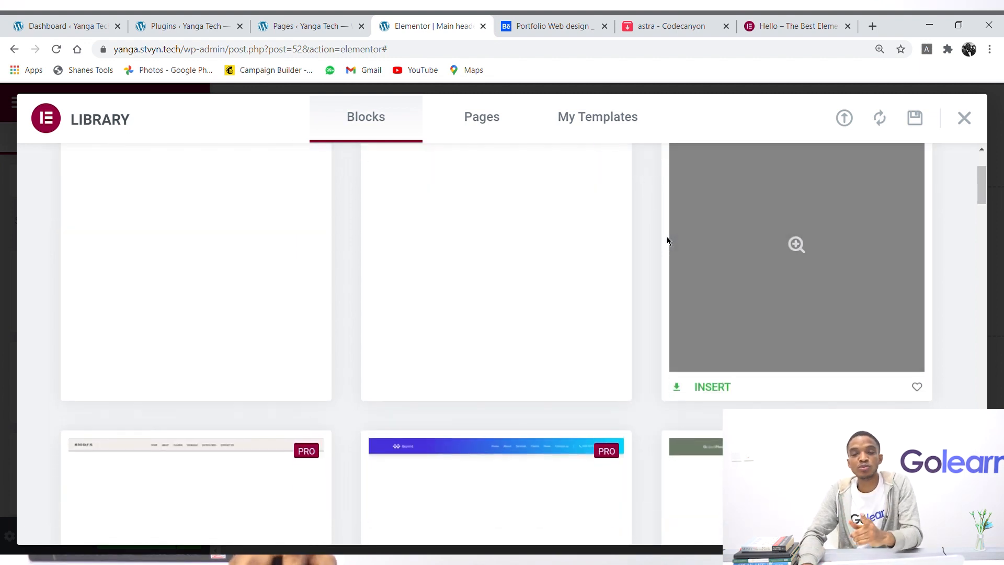
scroll(677, 245, down, 2)
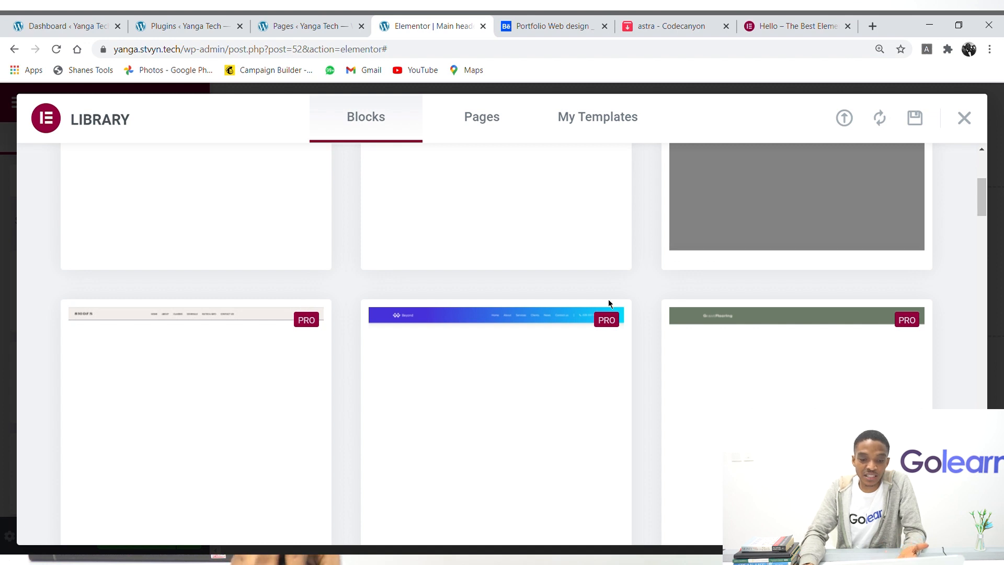
scroll(551, 414, down, 4)
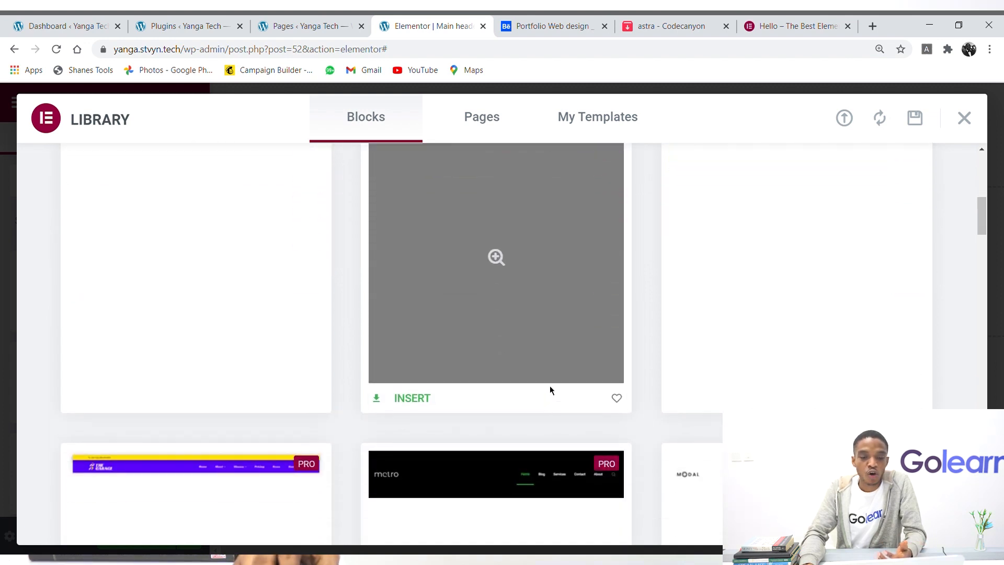
scroll(555, 365, up, 3)
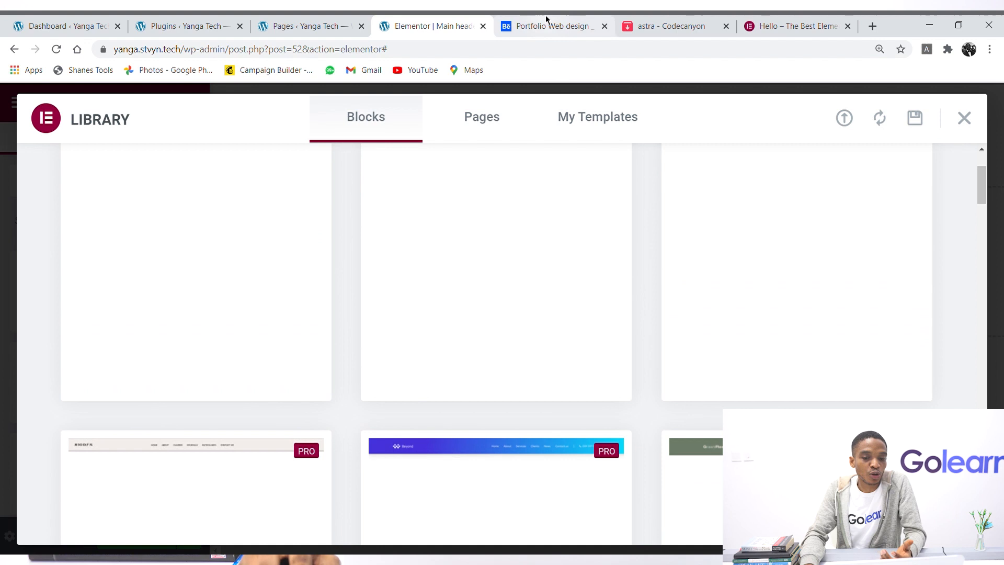
click(546, 20)
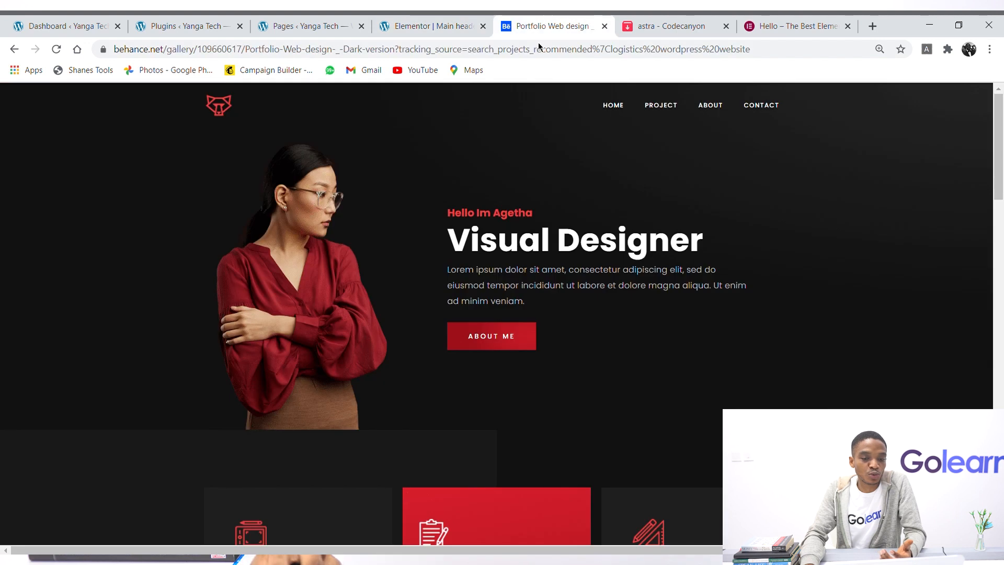
click(396, 27)
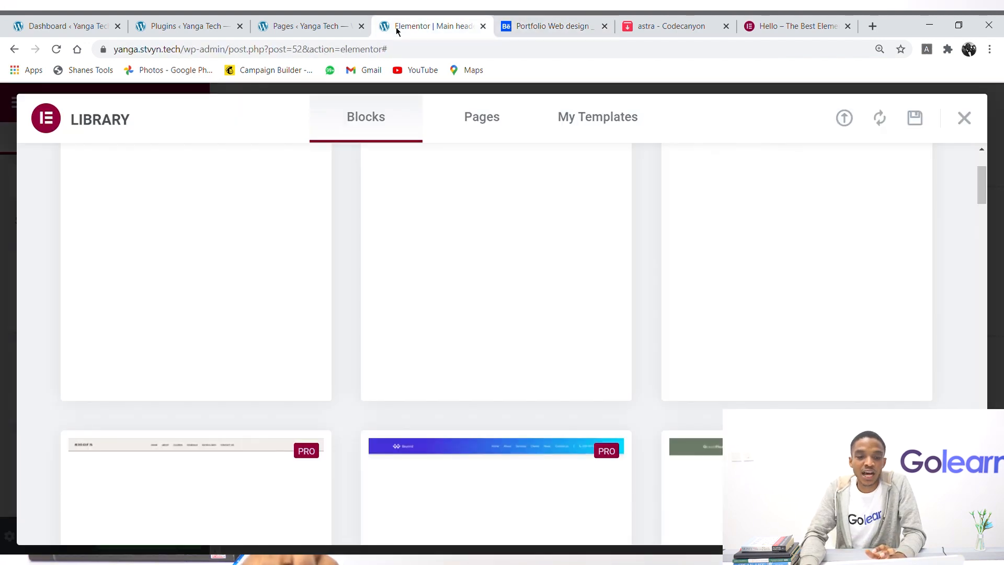
click(565, 23)
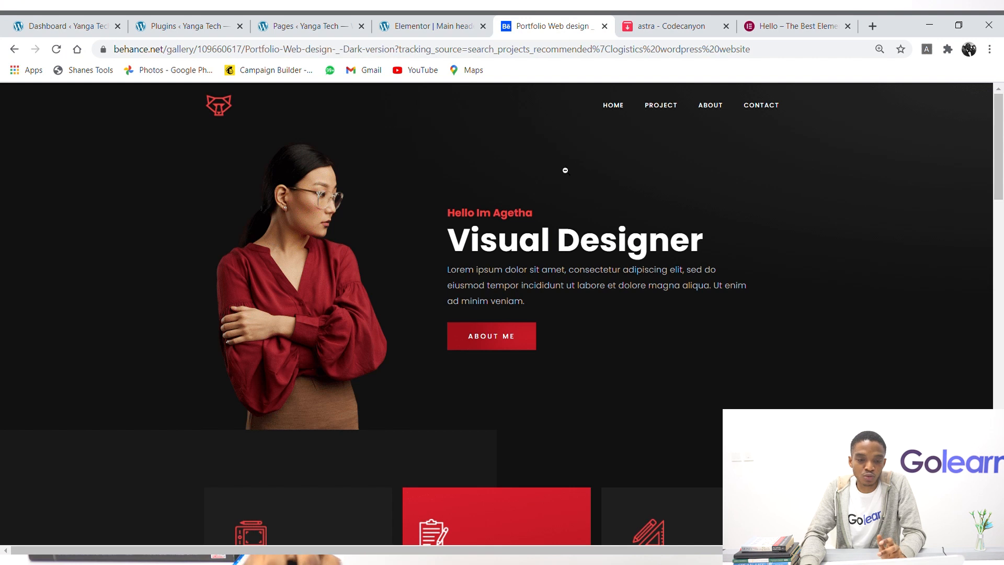
click(439, 23)
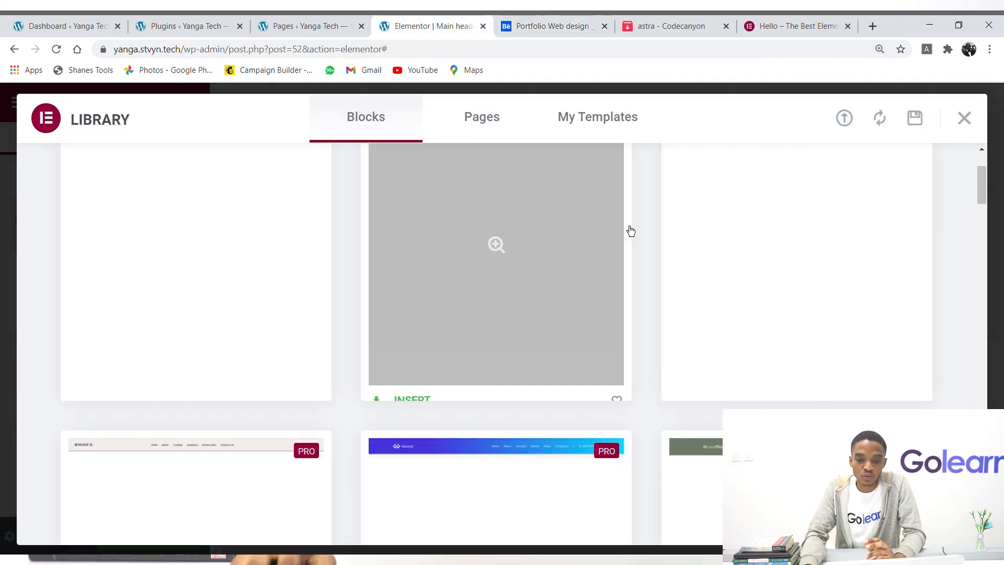
scroll(626, 225, up, 5)
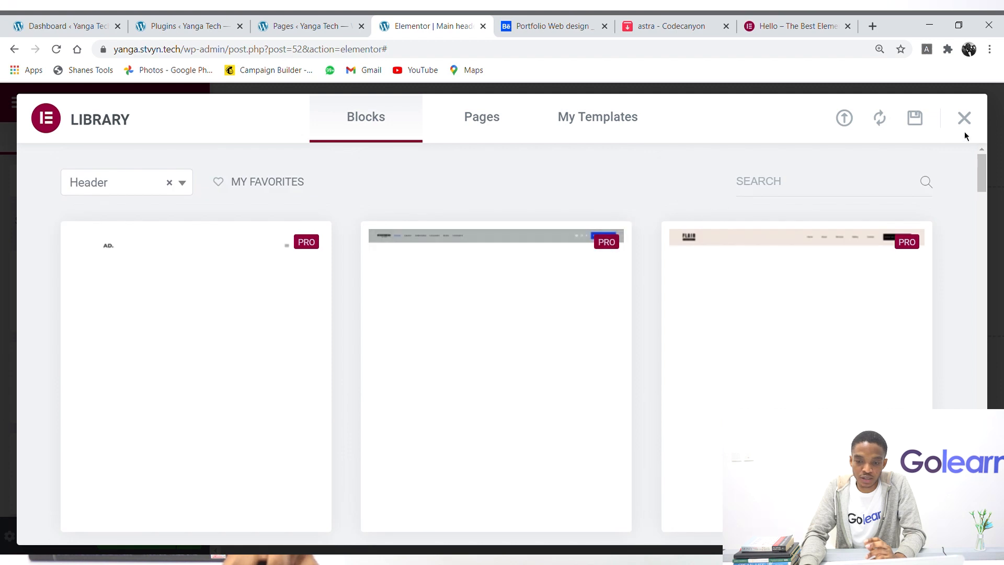
Close the template library and add a section with two equal columns to the header, following the portfolio design.
click(963, 125)
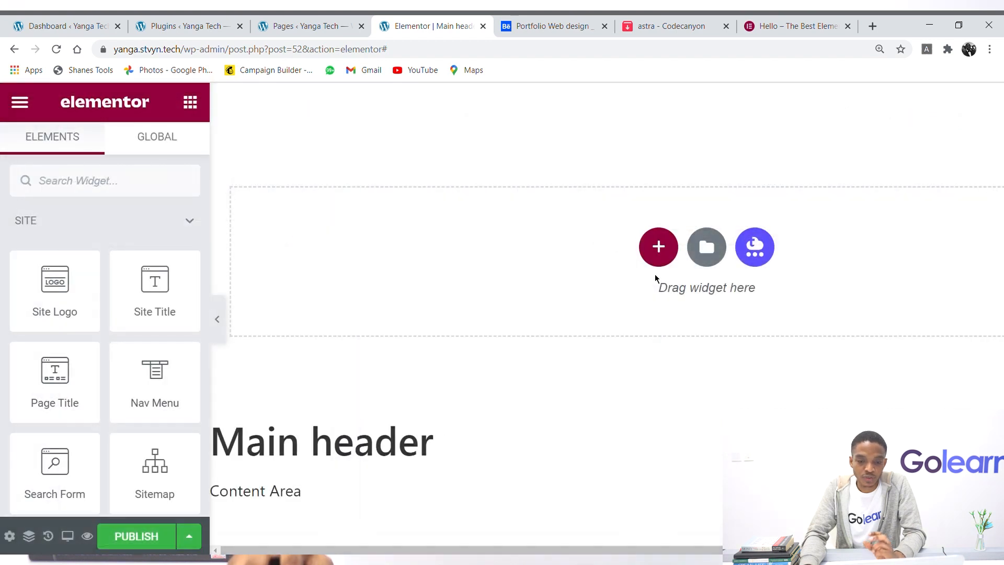
click(667, 260)
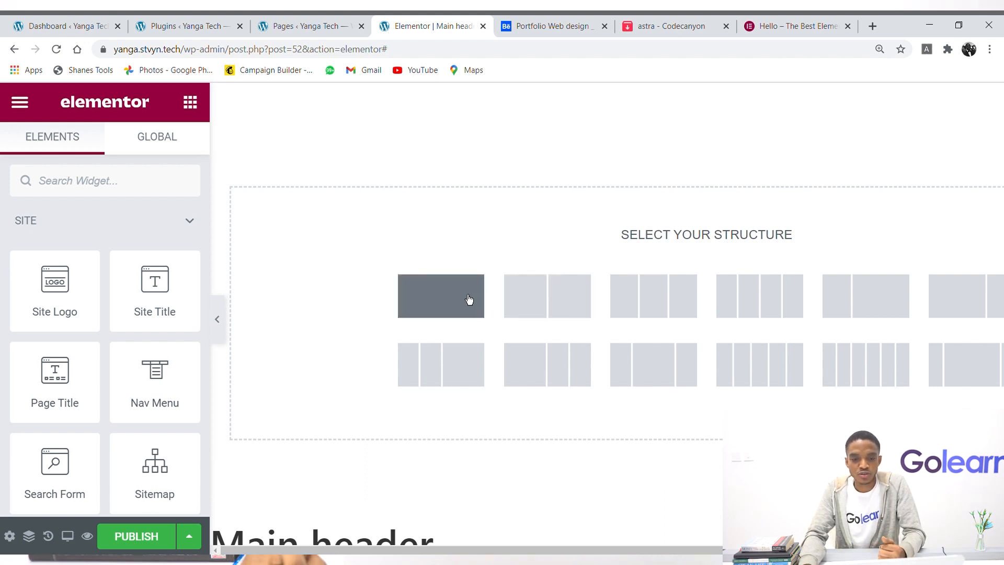
click(545, 27)
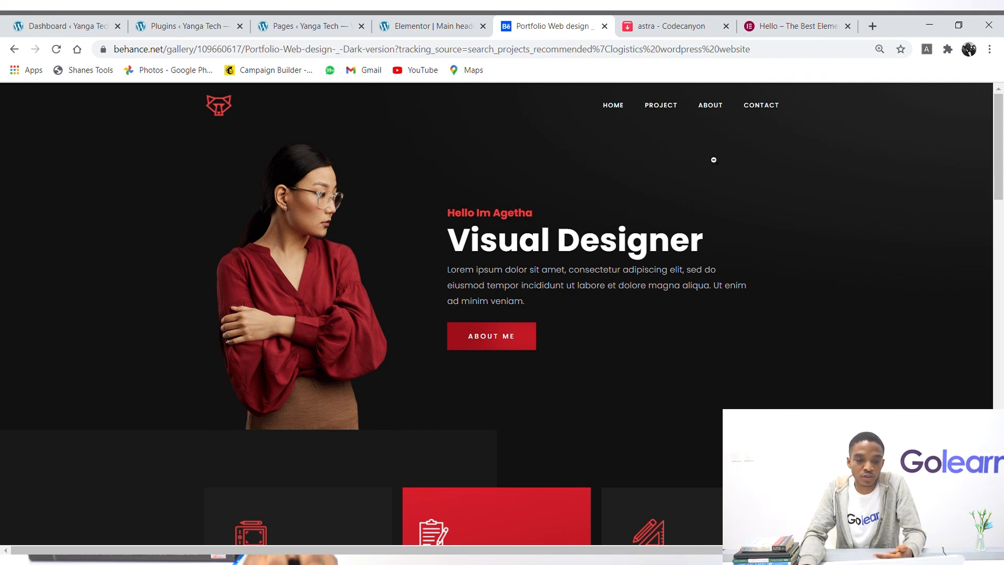
click(443, 27)
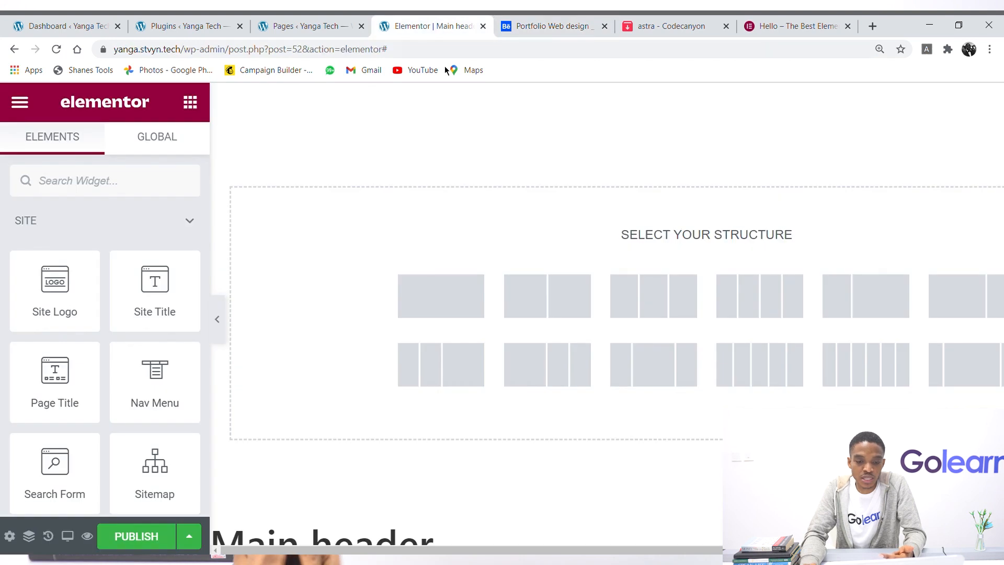
click(542, 299)
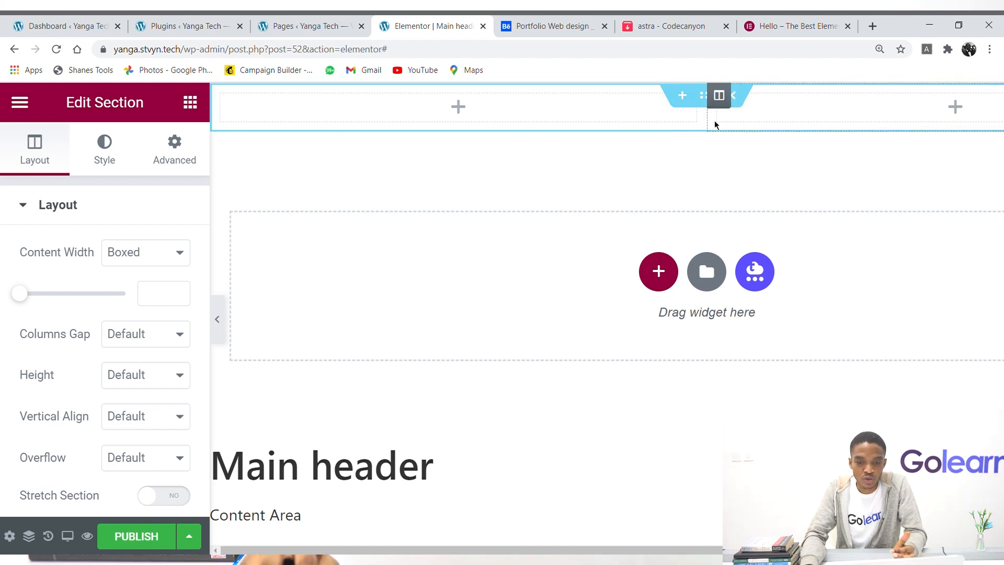
Narrow the header section's first column to about 19% width and open that column's settings.
drag(711, 122, 557, 118)
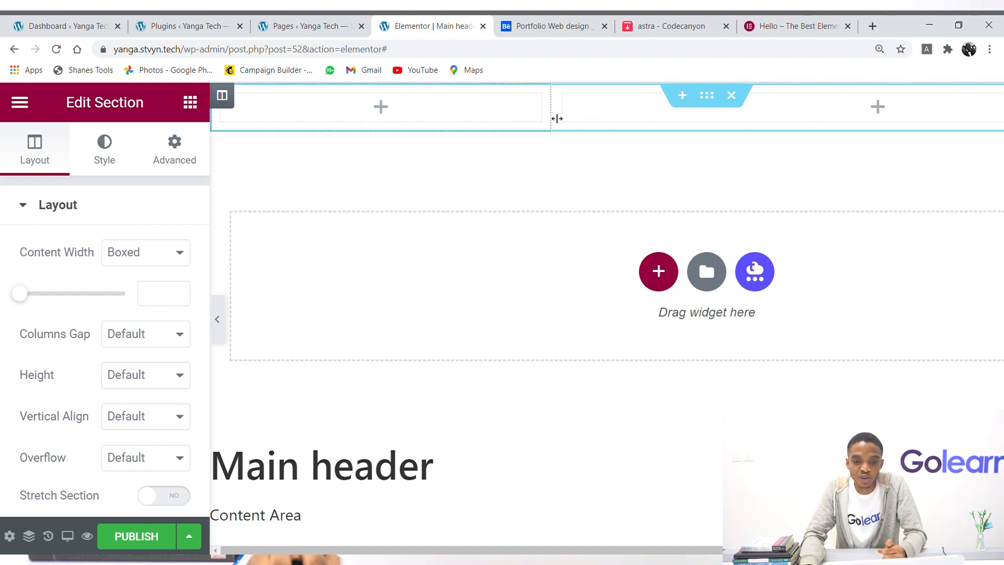
drag(557, 119, 409, 109)
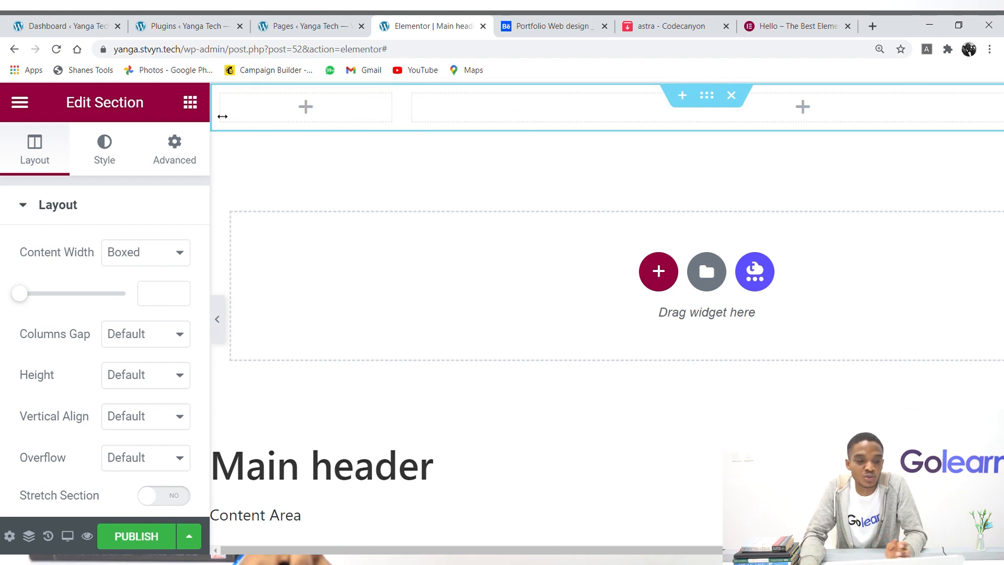
click(223, 97)
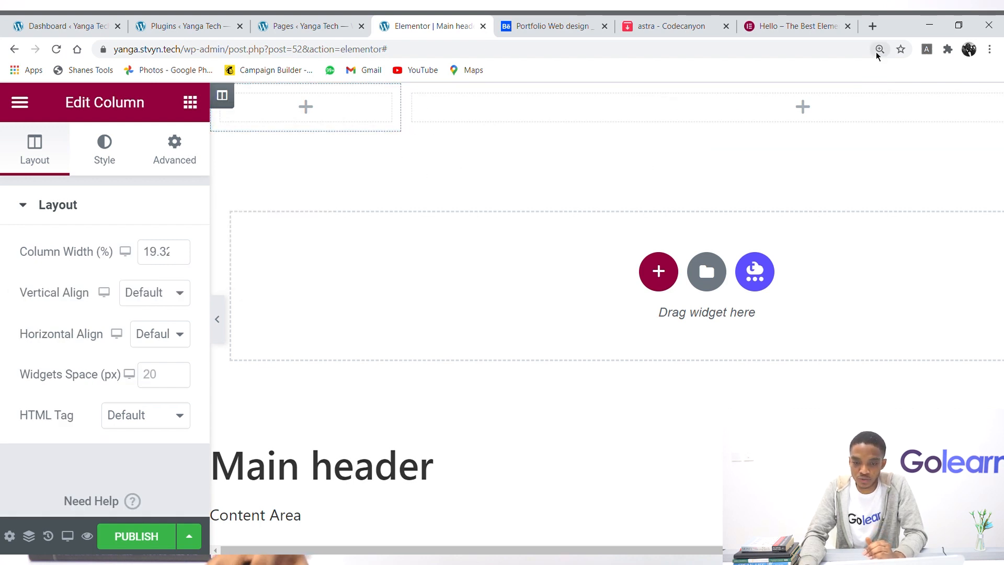
Add a Nav Menu widget to the header's wide second column and set its pointer to None.
key(ctrl+minus)
key(ctrl+minus)
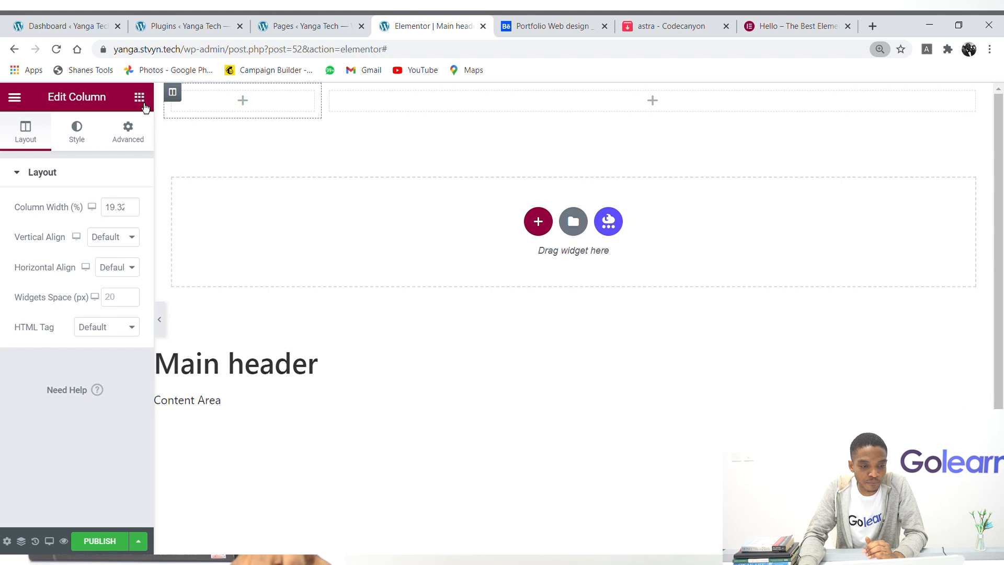
click(140, 99)
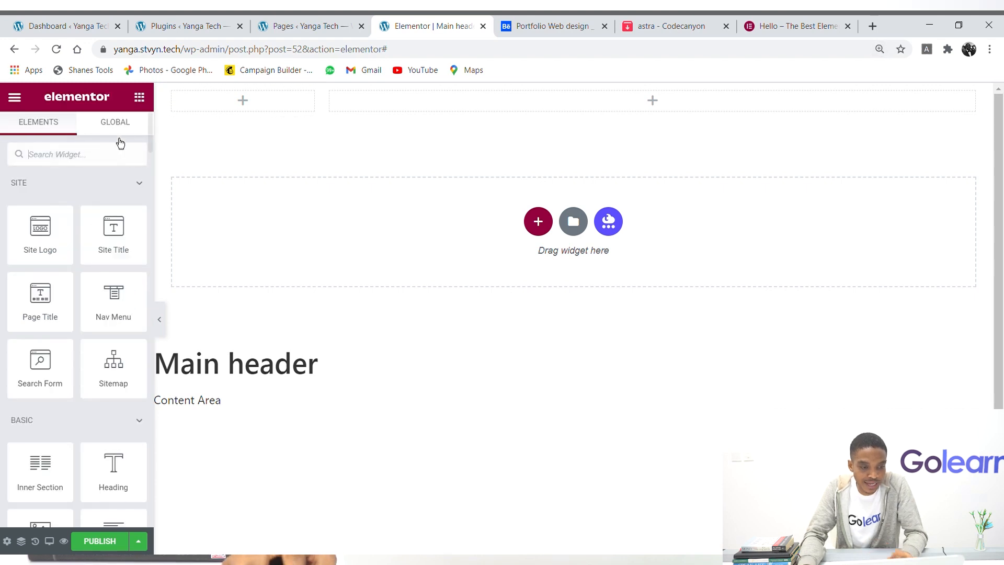
text(menu)
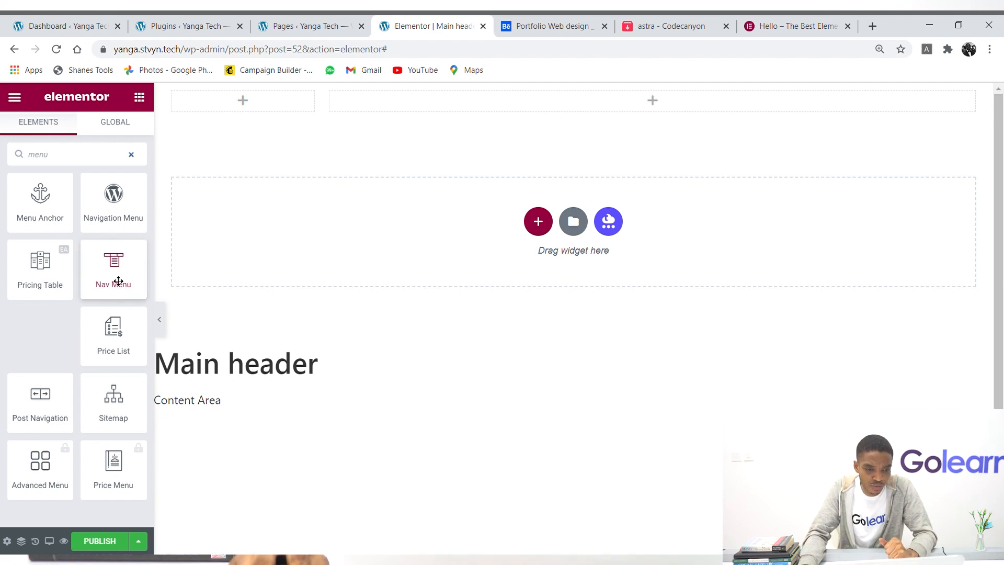
drag(122, 279, 460, 111)
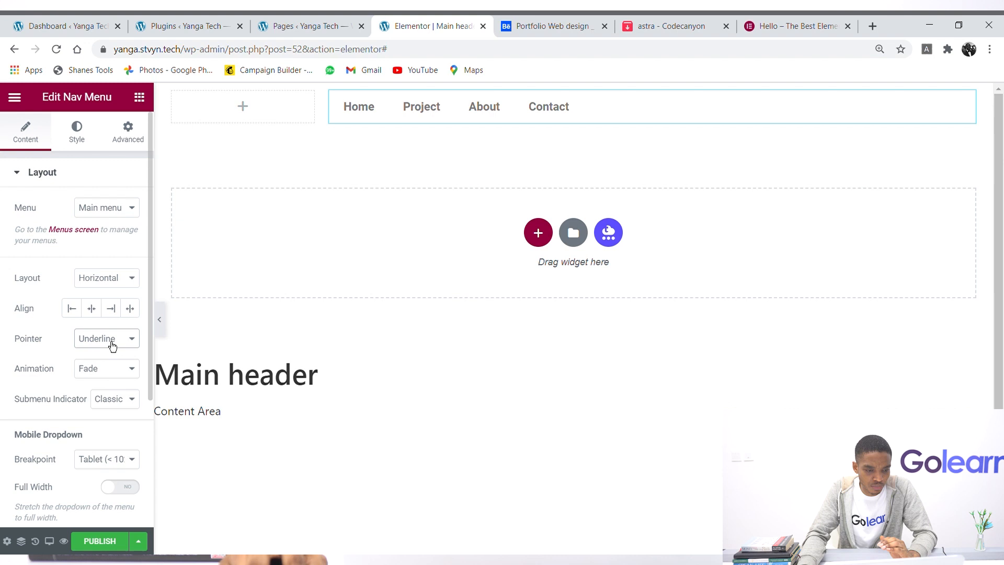
click(103, 359)
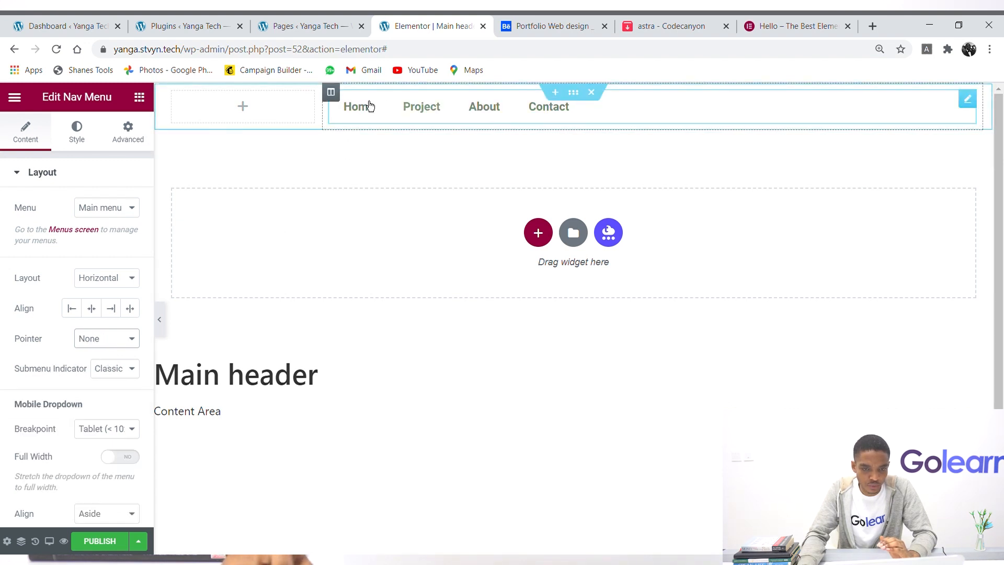
Check the menu styling in the Behance portfolio design and set the Nav Menu's text transform to Uppercase.
click(520, 26)
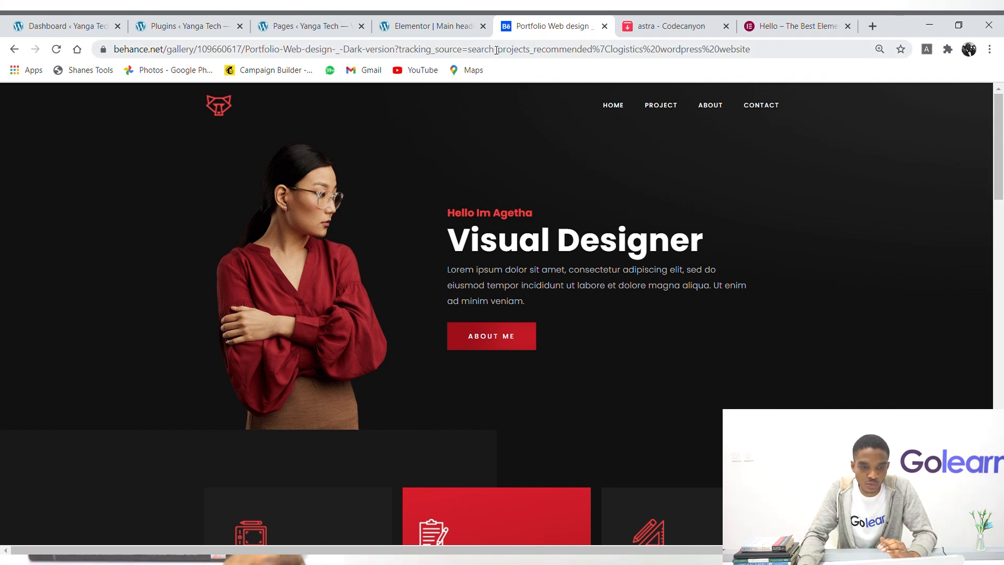
click(444, 27)
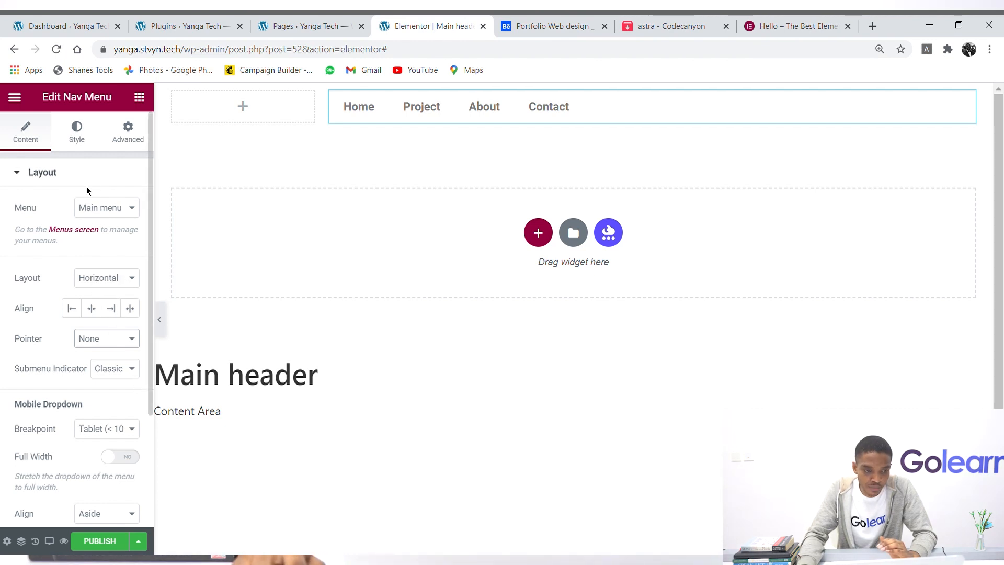
click(79, 135)
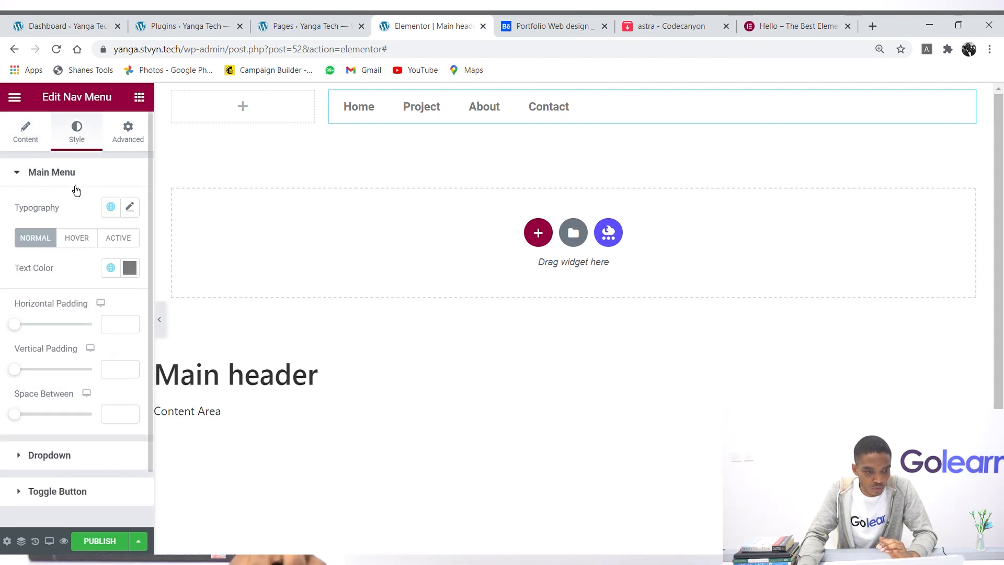
click(130, 208)
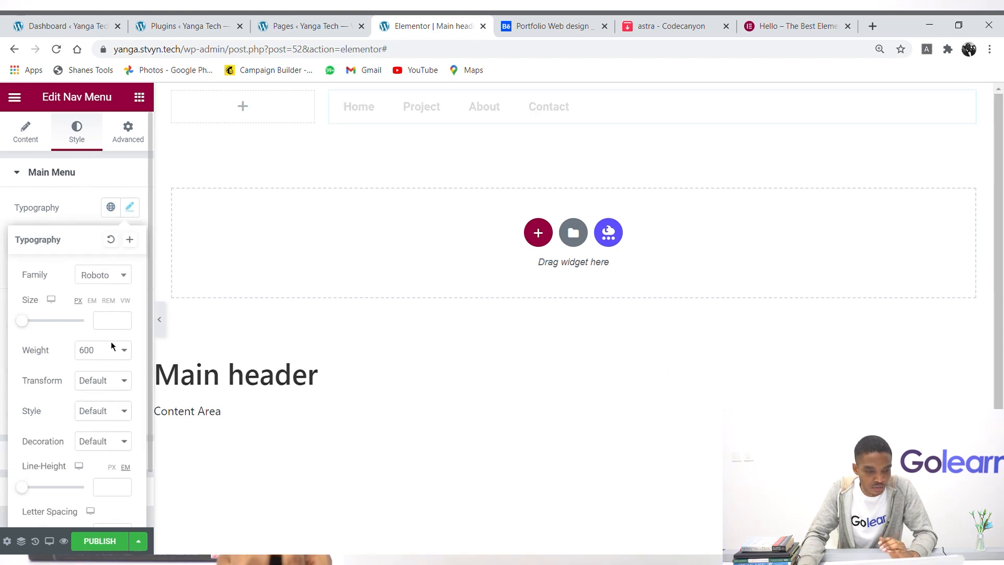
click(117, 391)
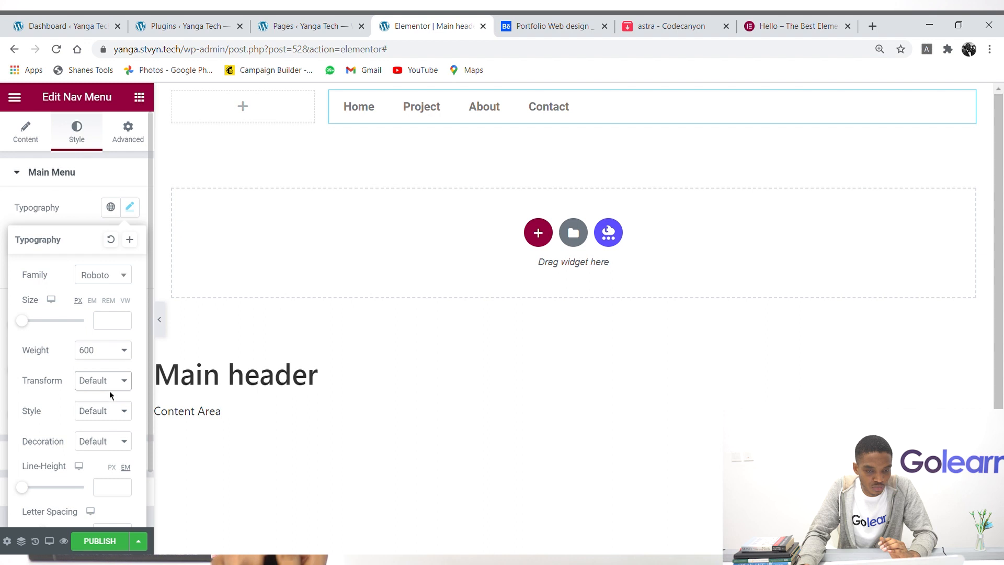
click(111, 422)
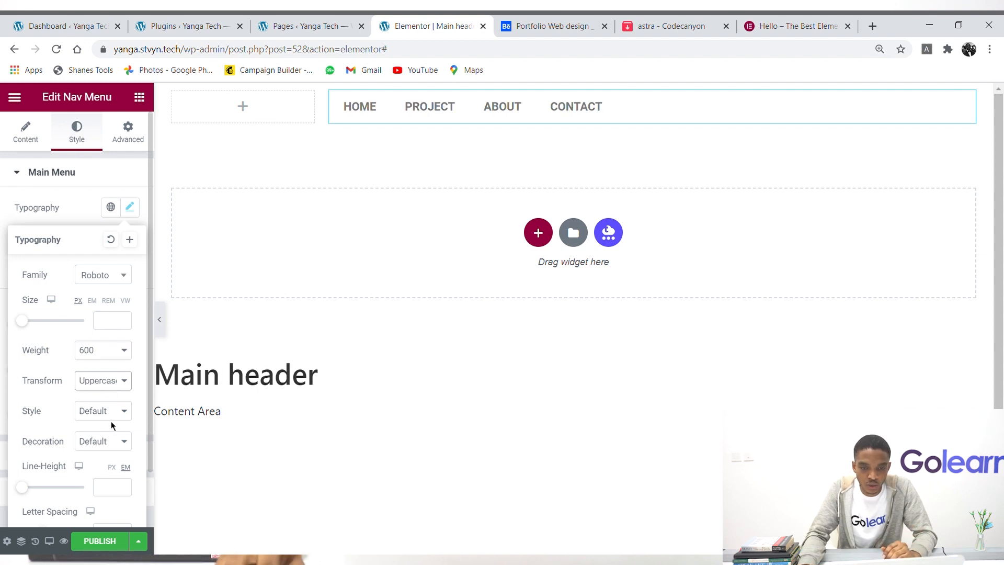
Consult the portfolio design again and give the header section a classic background in black, #000000.
click(520, 27)
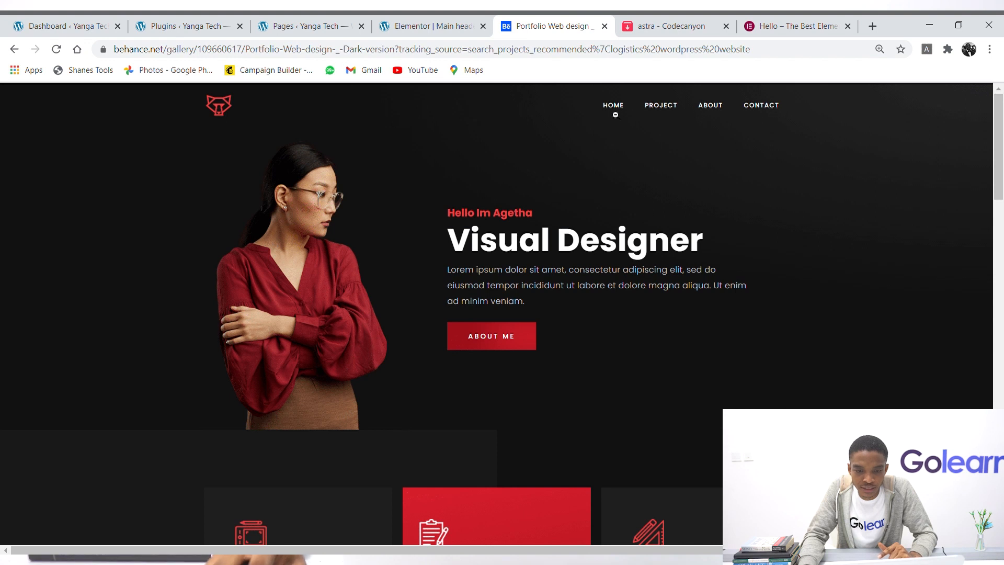
click(459, 27)
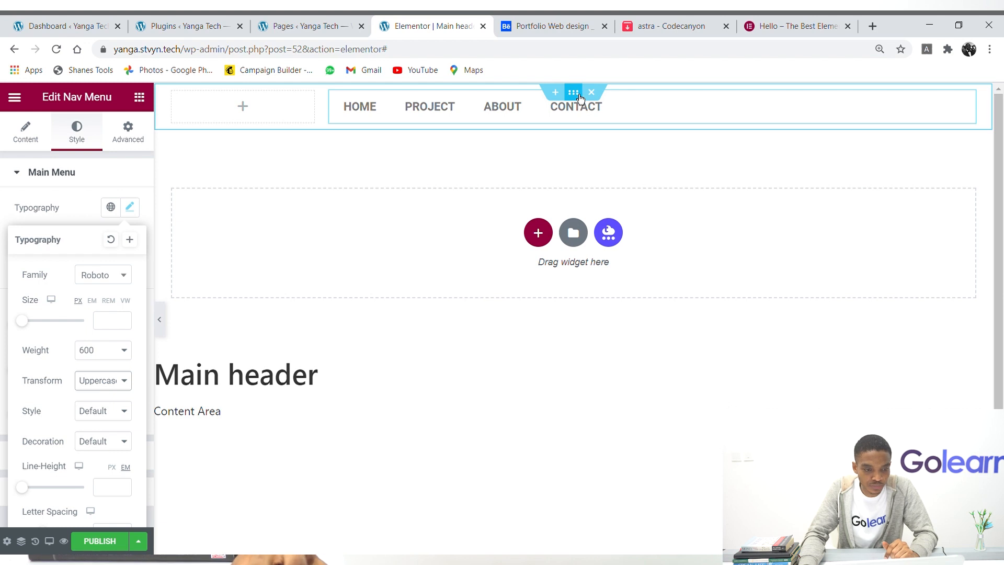
click(580, 98)
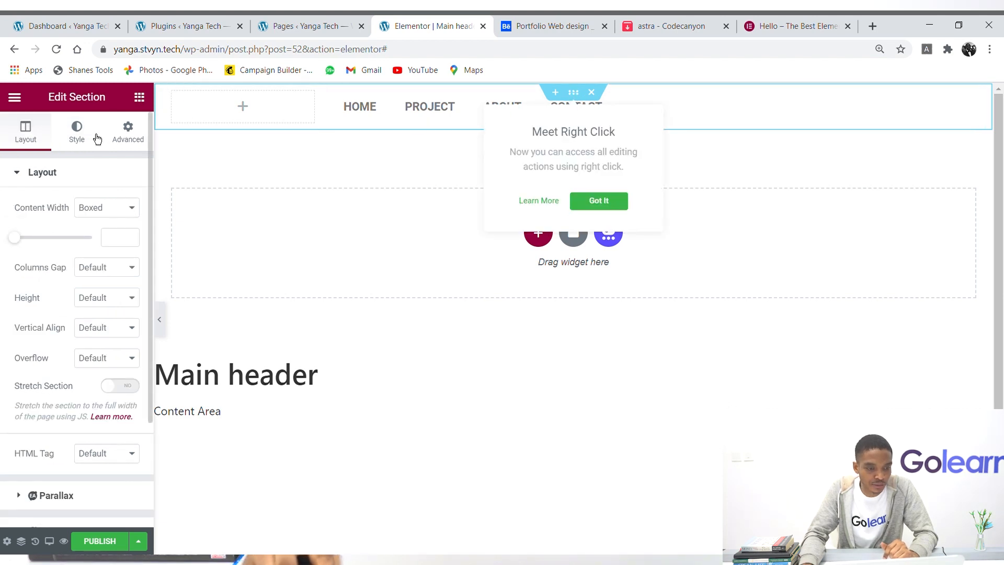
click(87, 147)
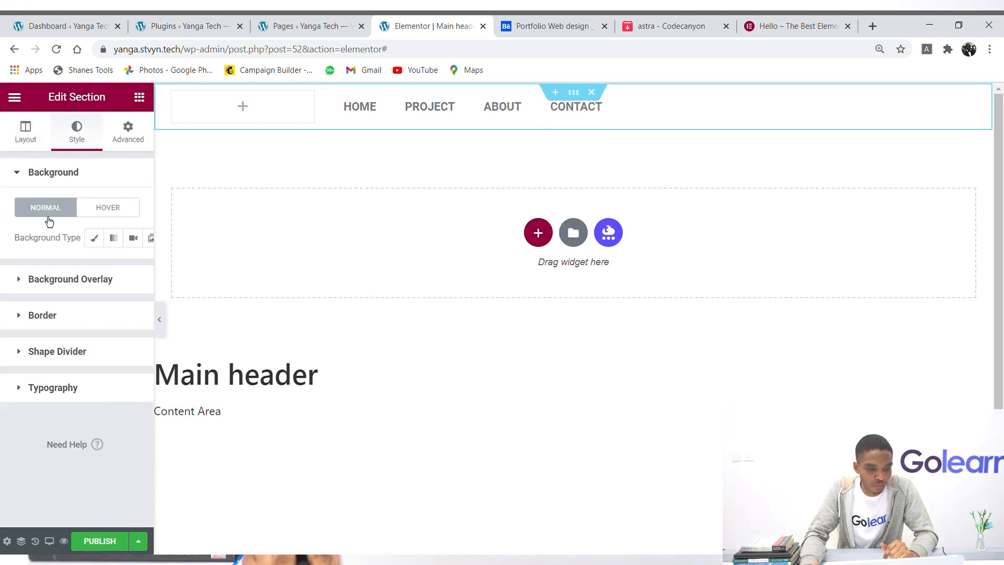
click(97, 239)
click(130, 269)
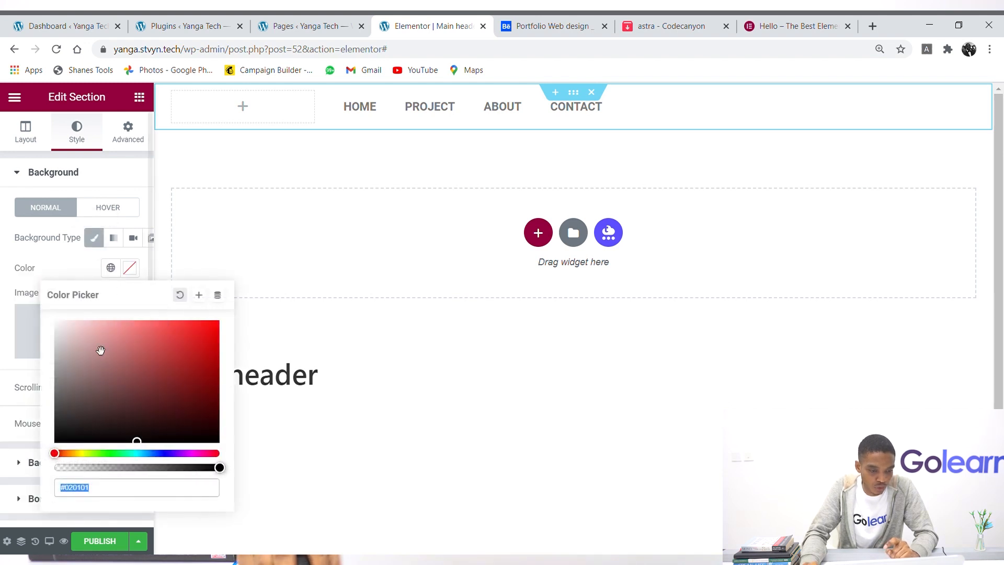
drag(92, 375, 61, 441)
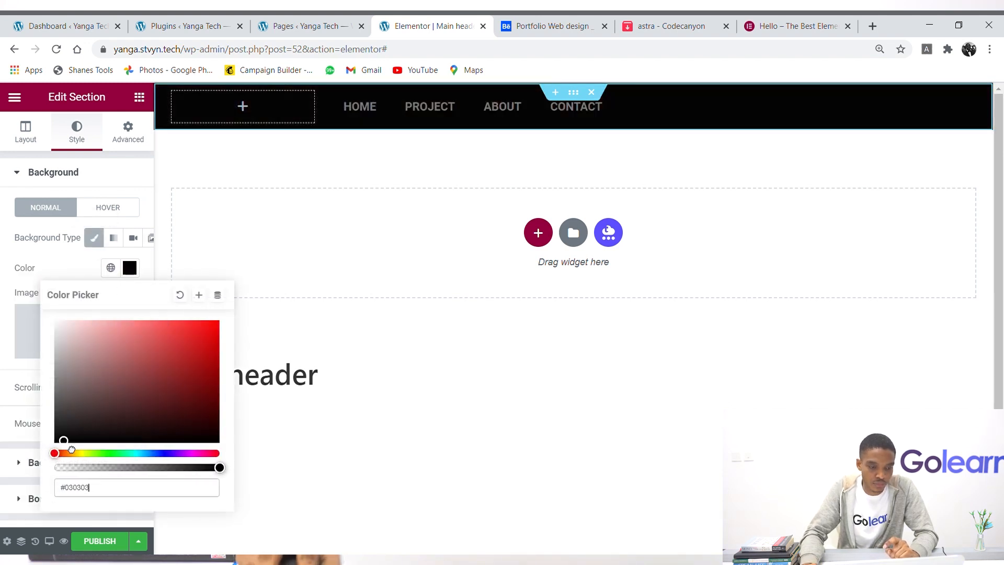
click(132, 276)
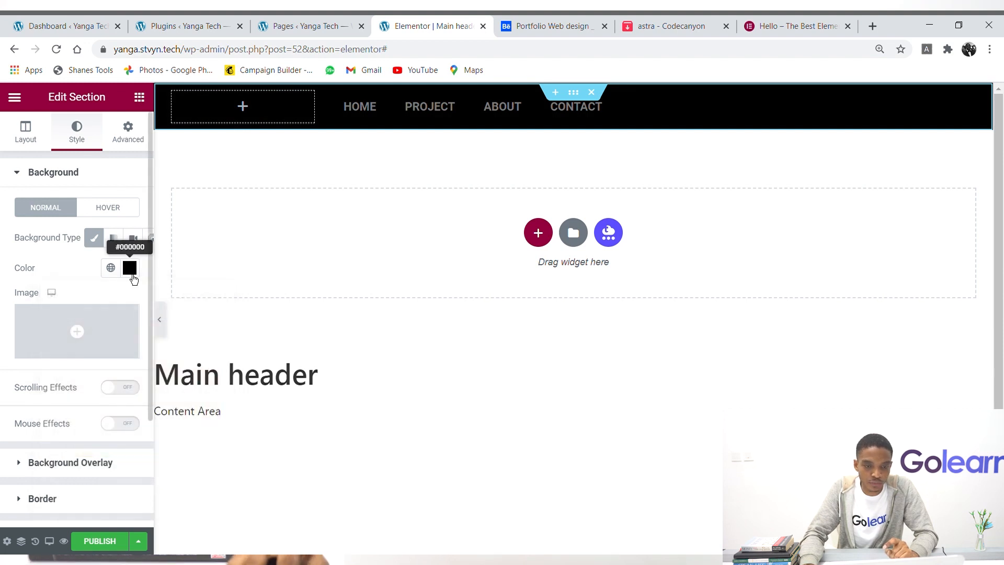
Set the Nav Menu's normal text color to white.
click(639, 117)
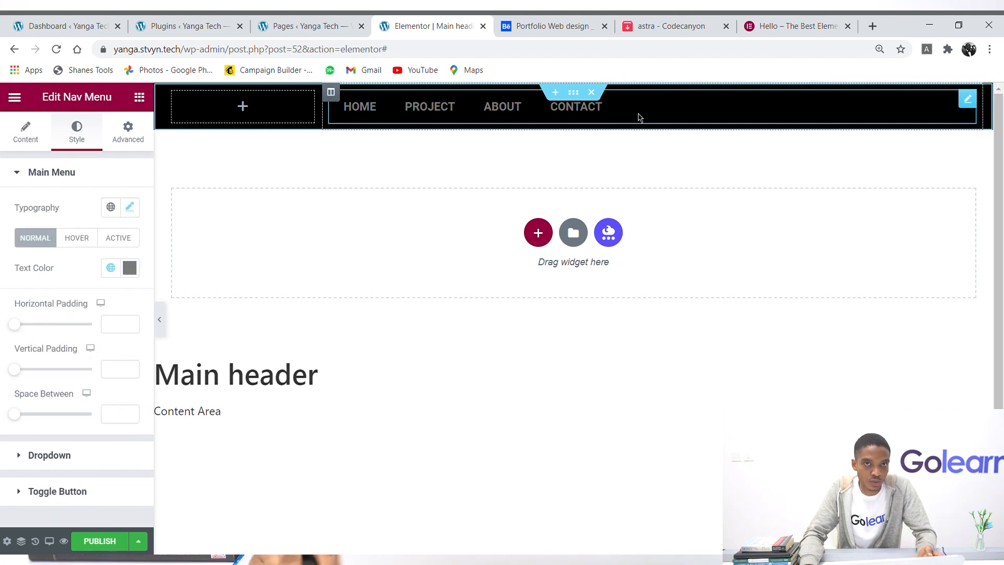
click(137, 279)
text(#FFFFFF)
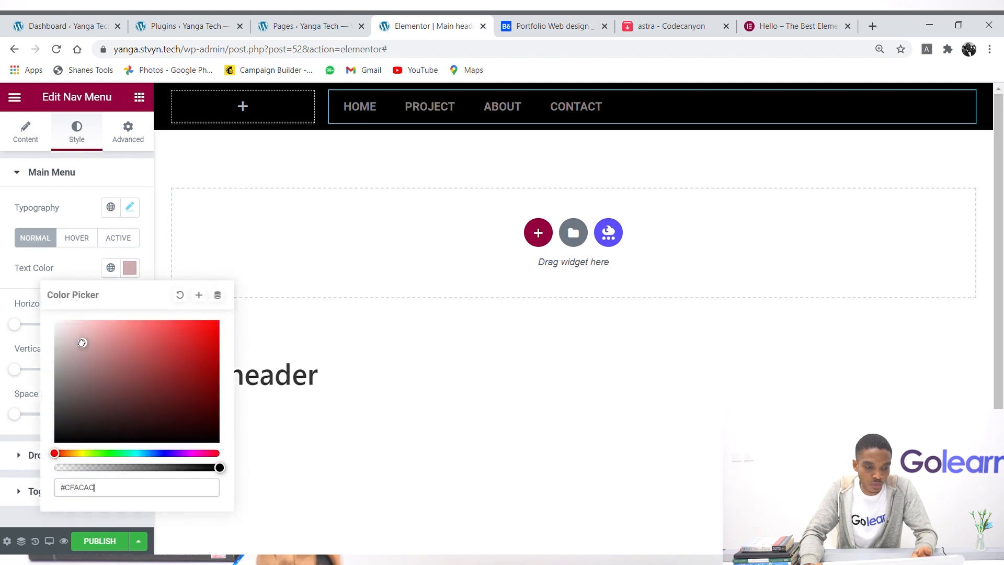
click(134, 274)
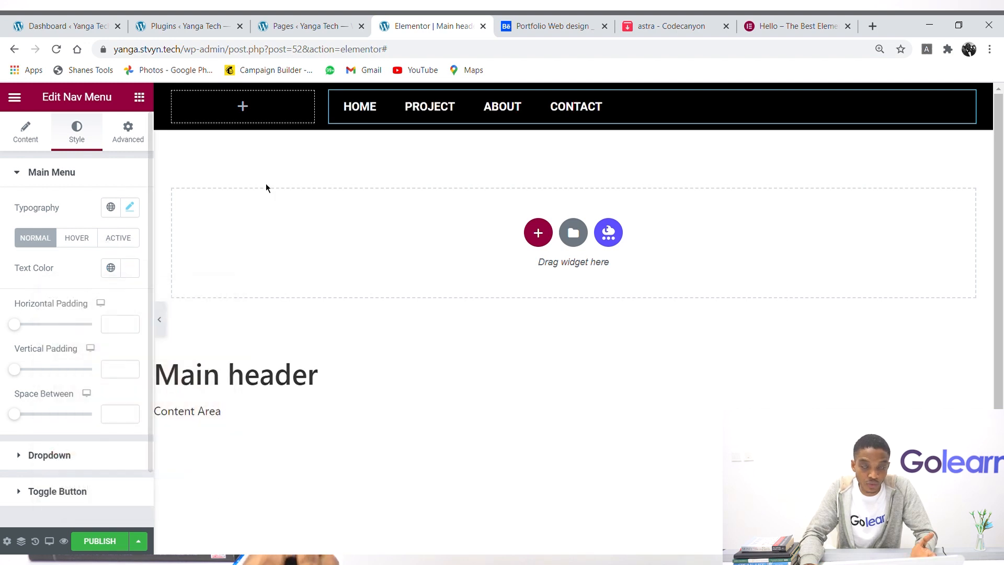
Align the Nav Menu items to the right within their column, following the portfolio design.
click(553, 27)
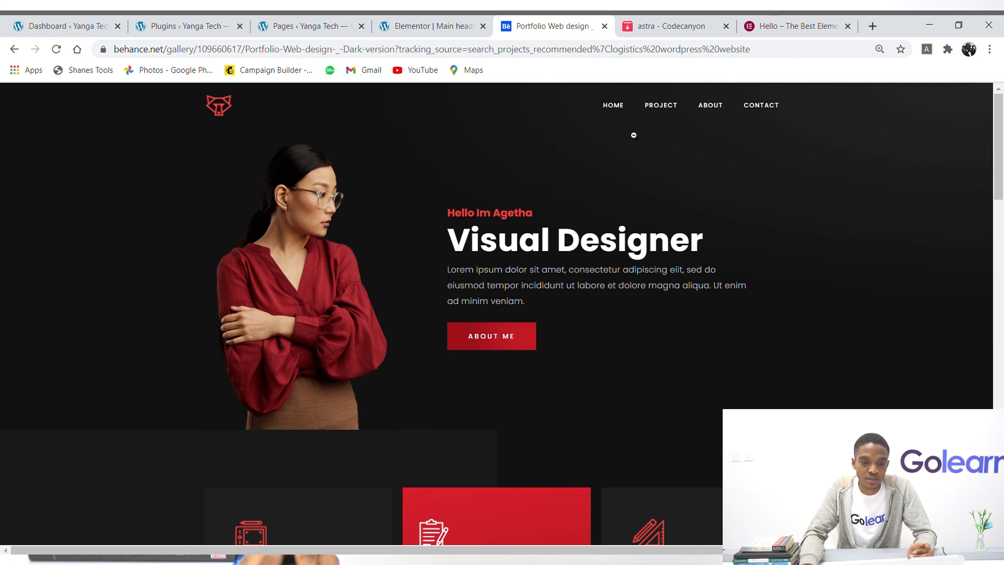
click(424, 26)
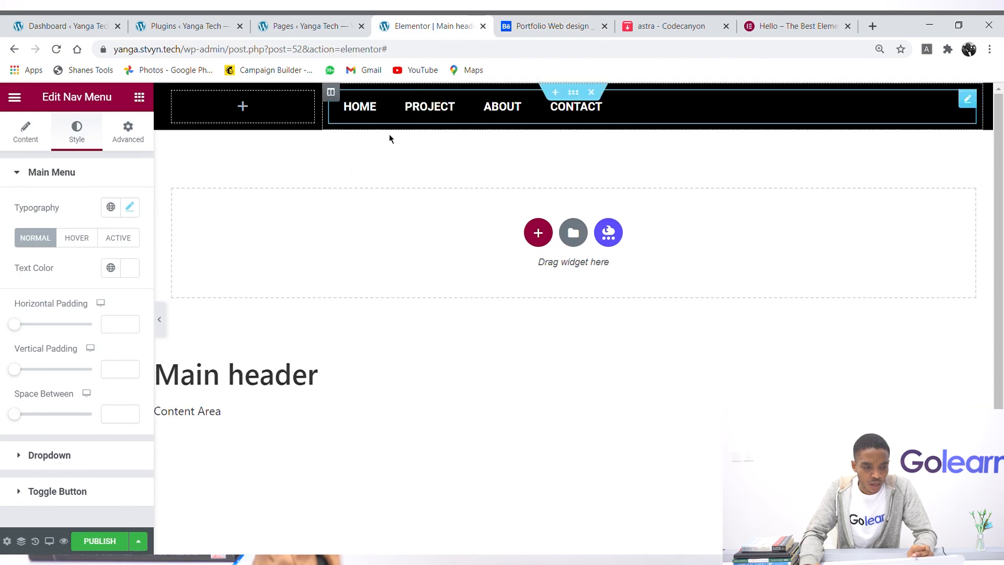
click(33, 146)
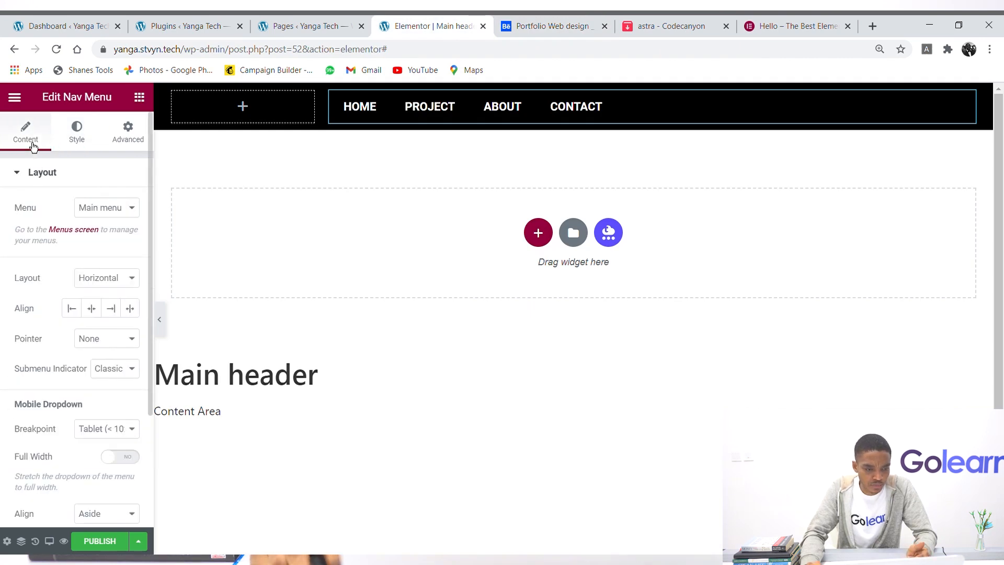
click(119, 317)
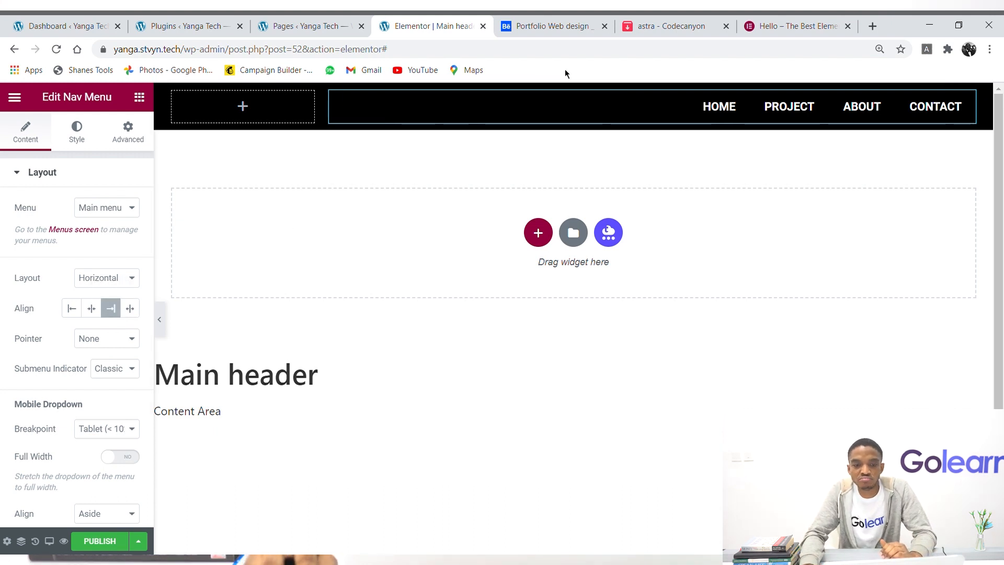
Review the portfolio design's menu once more and set the Nav Menu's font family to Nunito Sans.
click(557, 30)
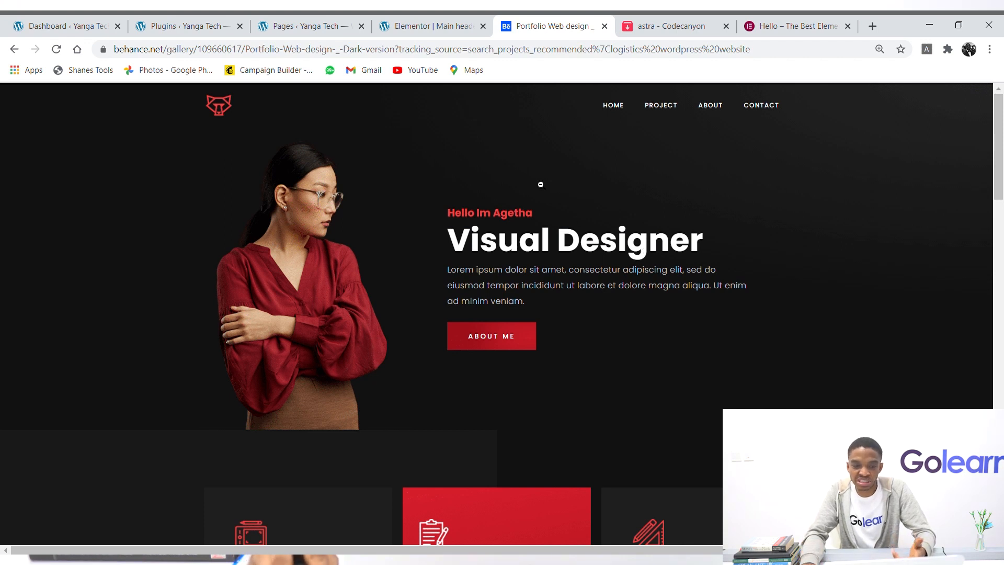
click(434, 26)
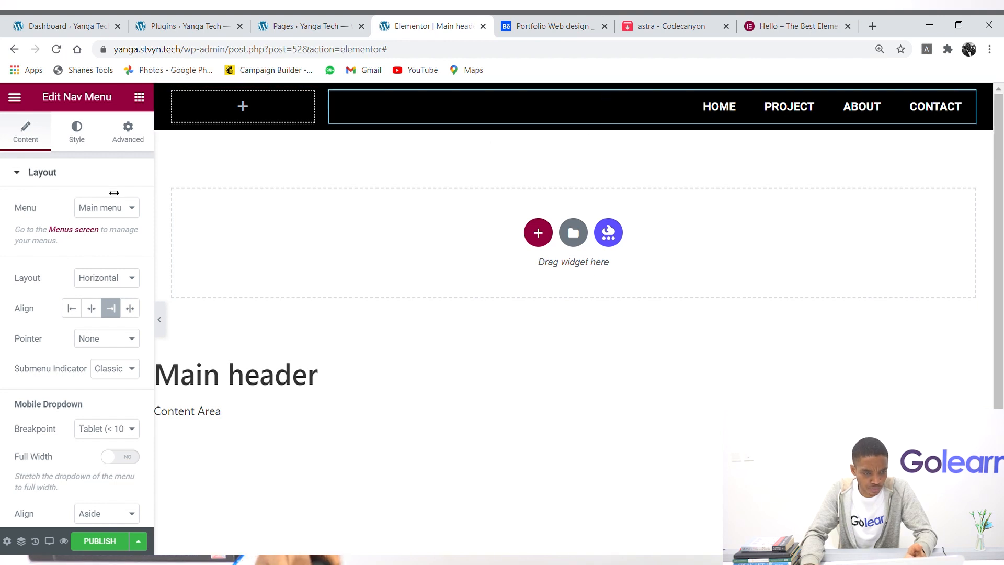
click(77, 135)
scroll(132, 302, down, 2)
scroll(128, 272, up, 2)
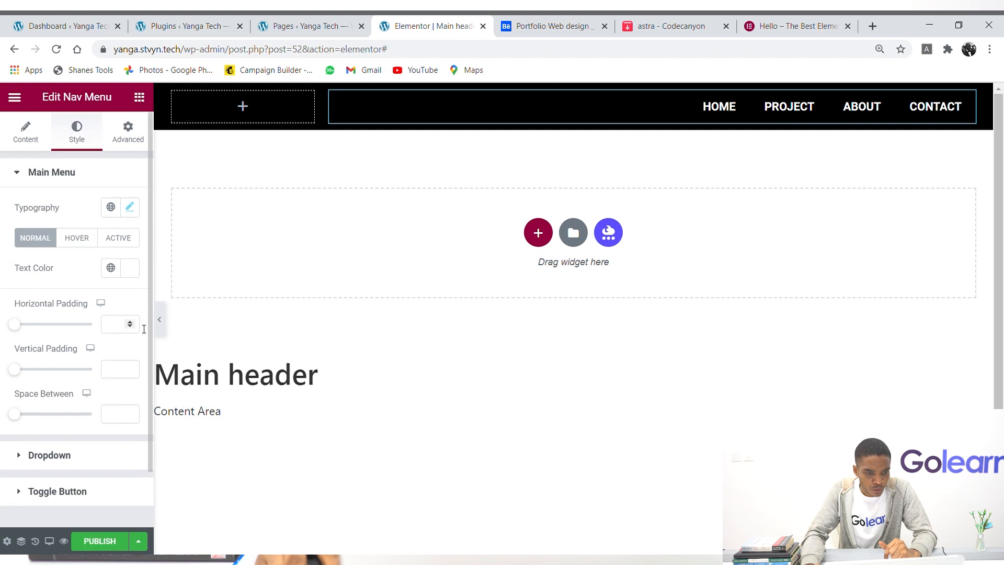
click(130, 208)
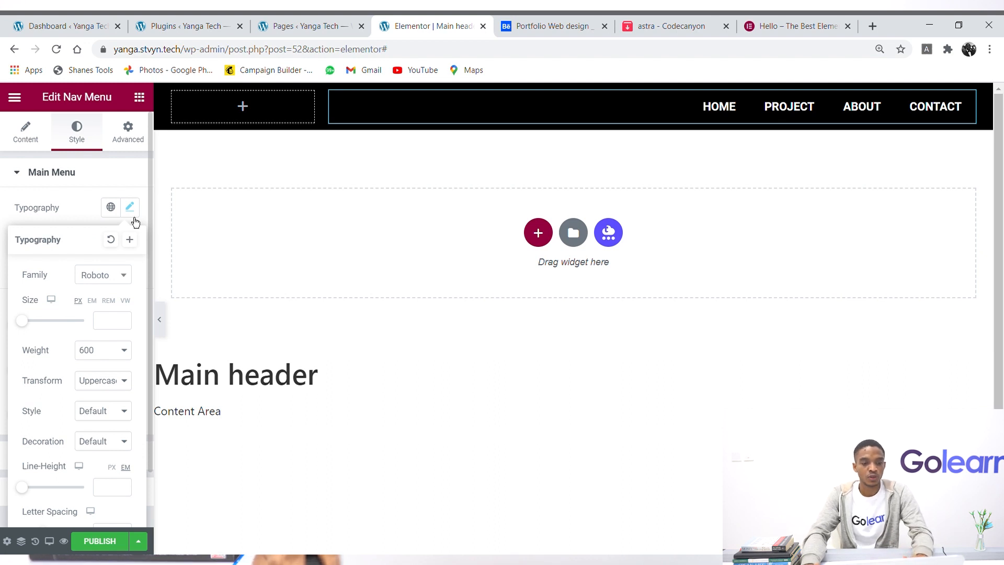
click(104, 286)
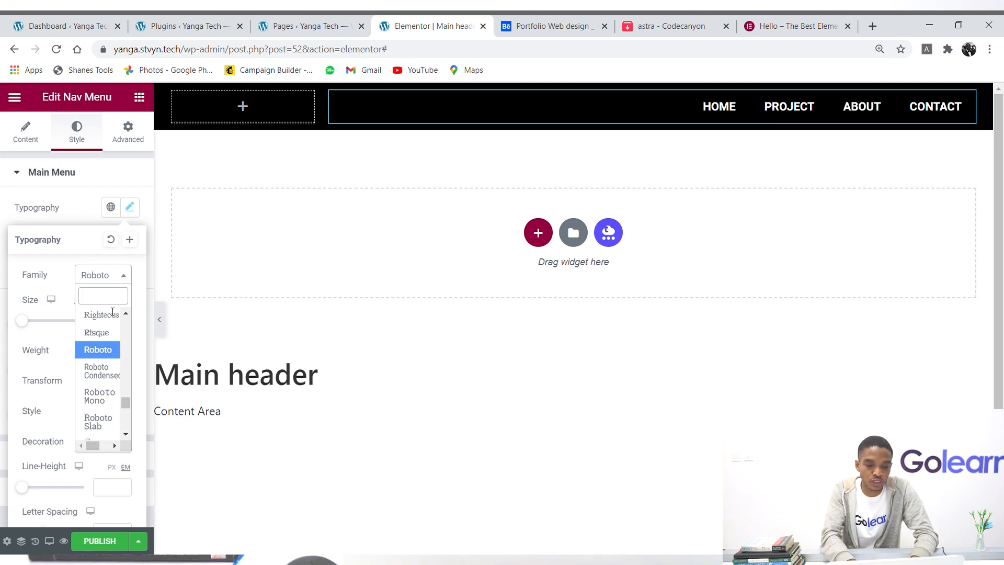
text(nunito)
key(Down)
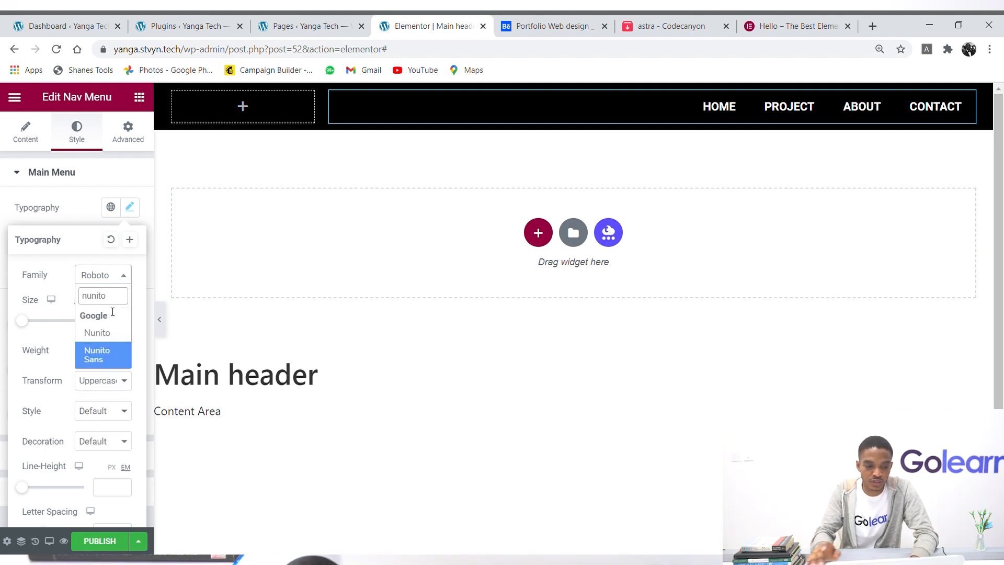
key(Return)
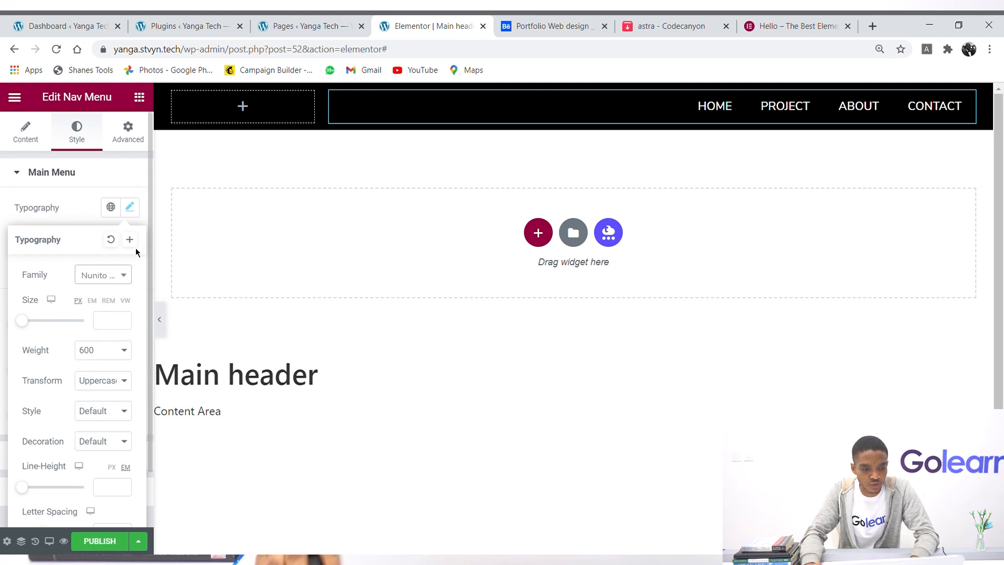
Set the Nav Menu's font size to 14 px.
click(114, 328)
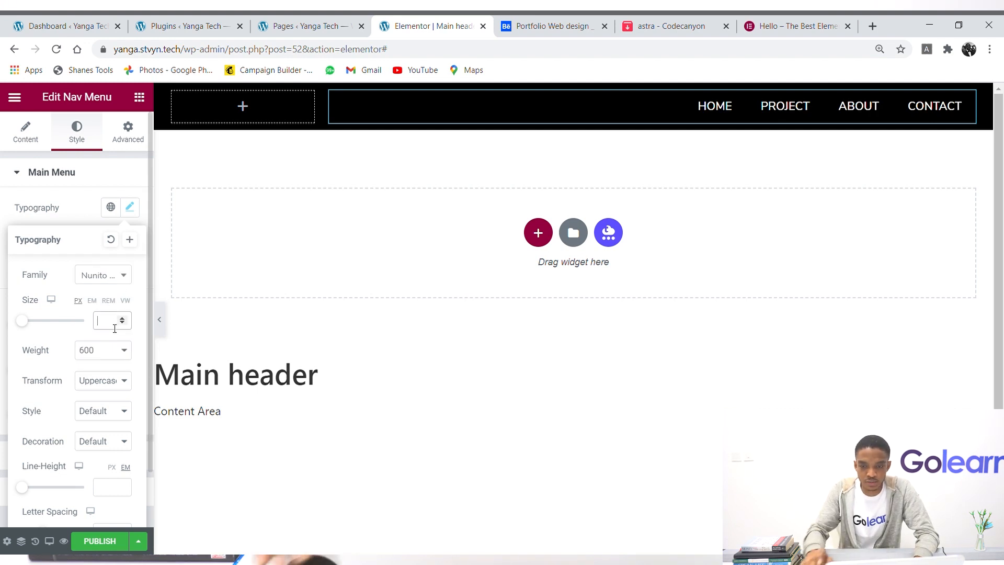
text(14)
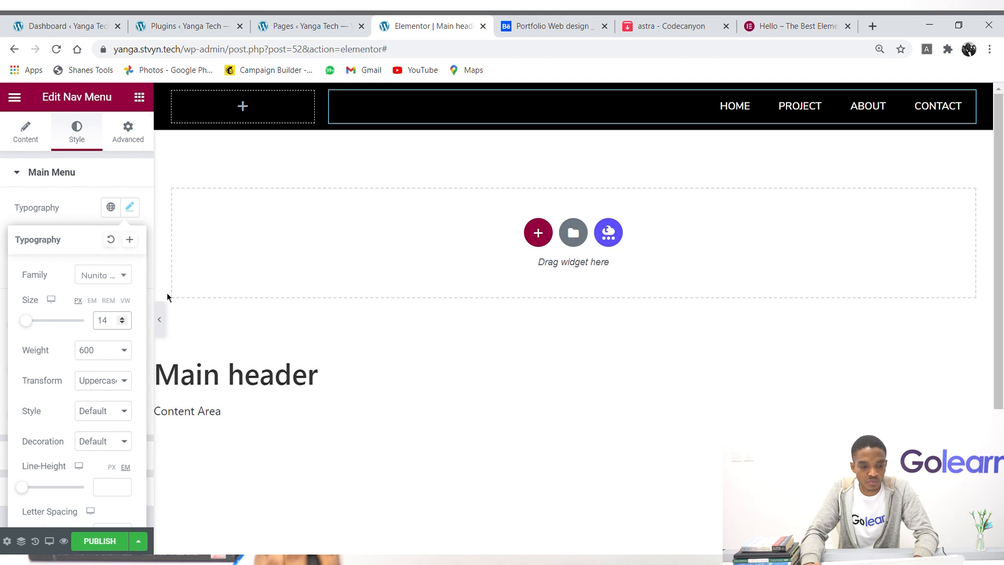
click(124, 323)
click(123, 323)
click(121, 317)
click(122, 317)
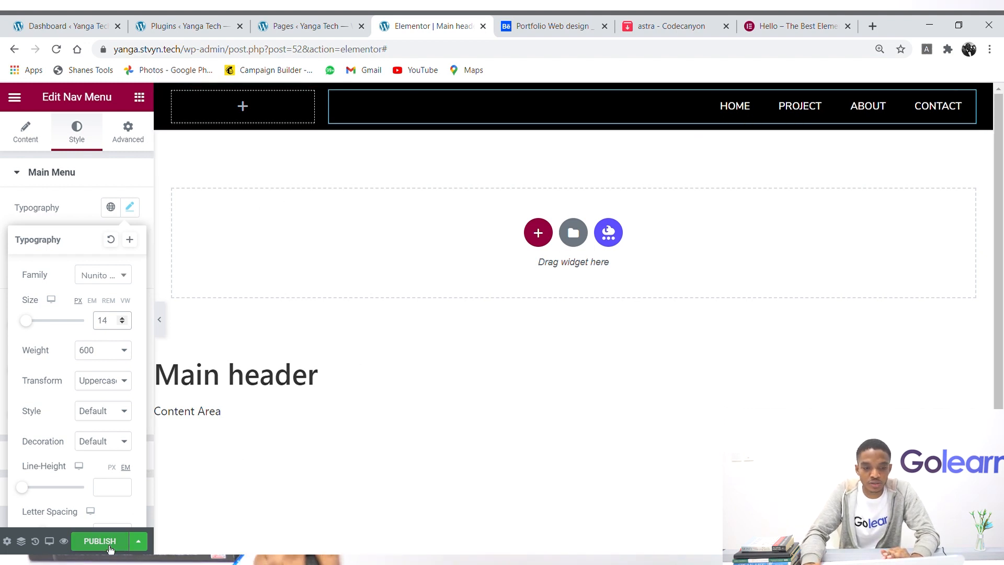
Add a Site Logo widget to the empty column beside the navigation menu in the header.
click(250, 114)
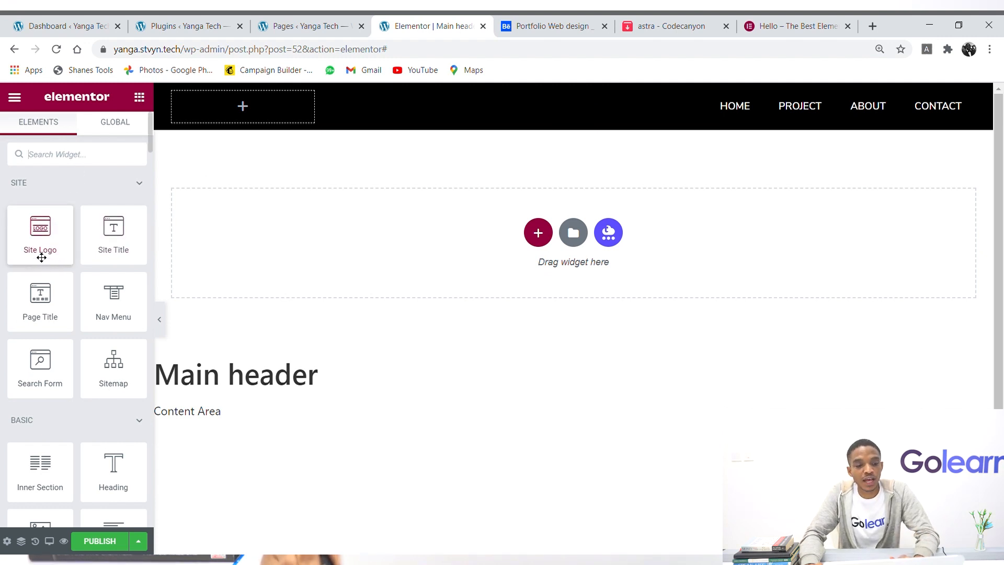
drag(41, 257, 227, 114)
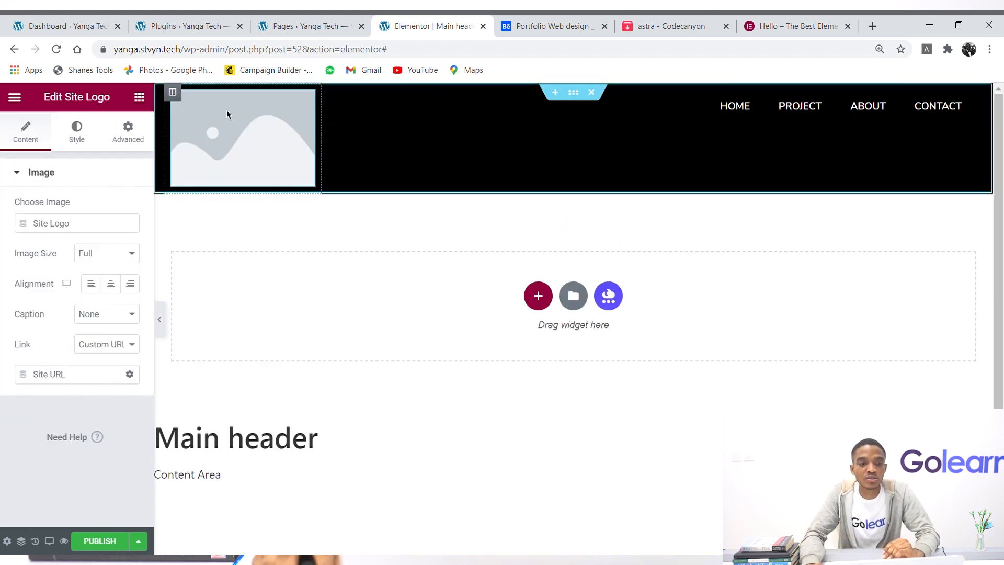
Open the theme Customizer from the WordPress dashboard in a new browser tab and go to the Site Identity settings.
click(175, 33)
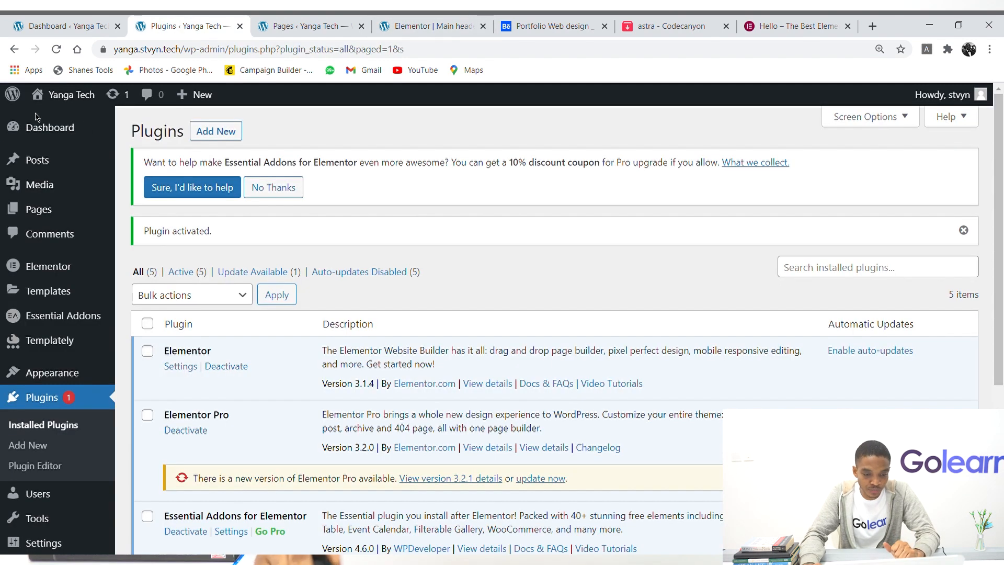
click(38, 135)
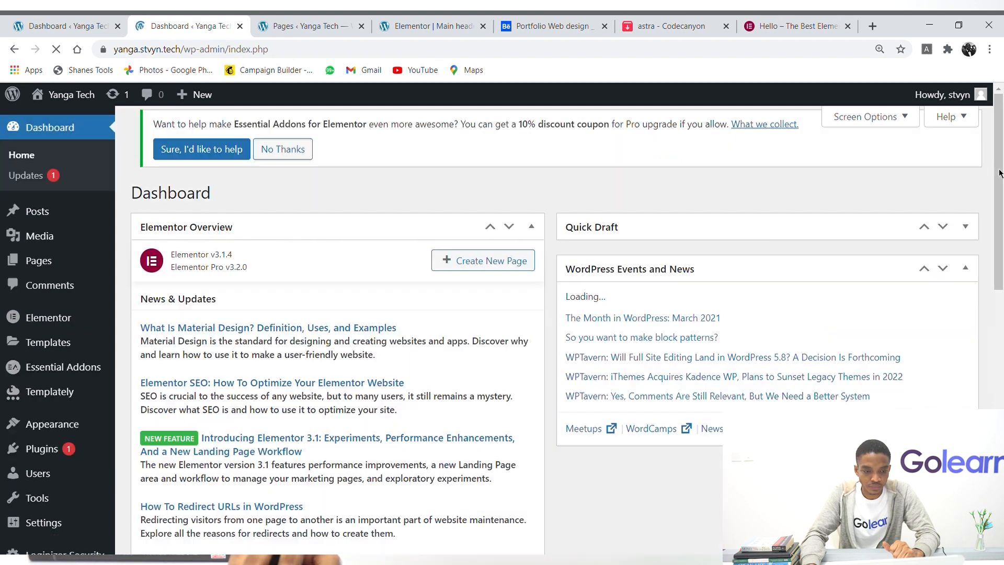
drag(999, 185, 1003, 238)
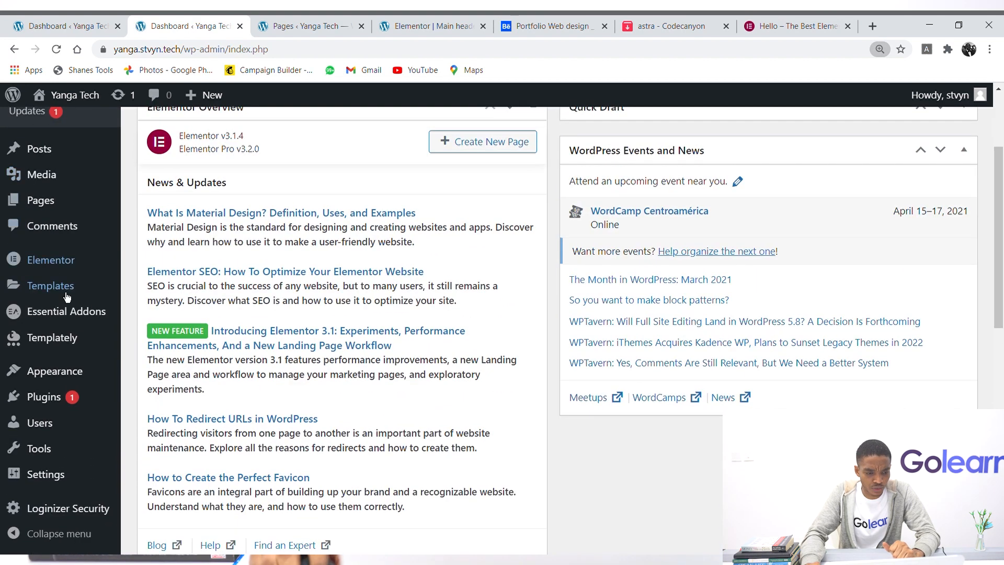
mouse_move(78, 379)
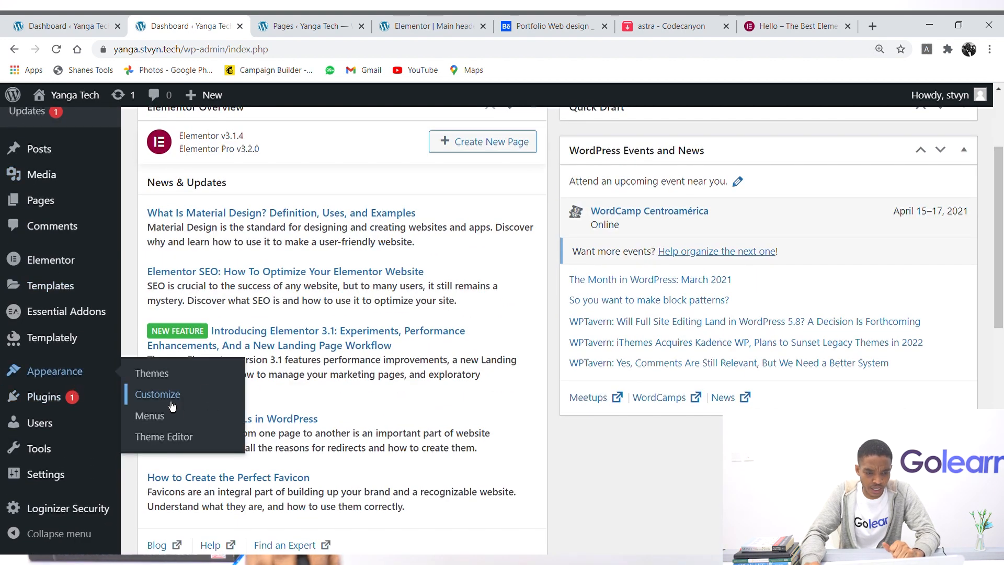
ctrl+click(157, 394)
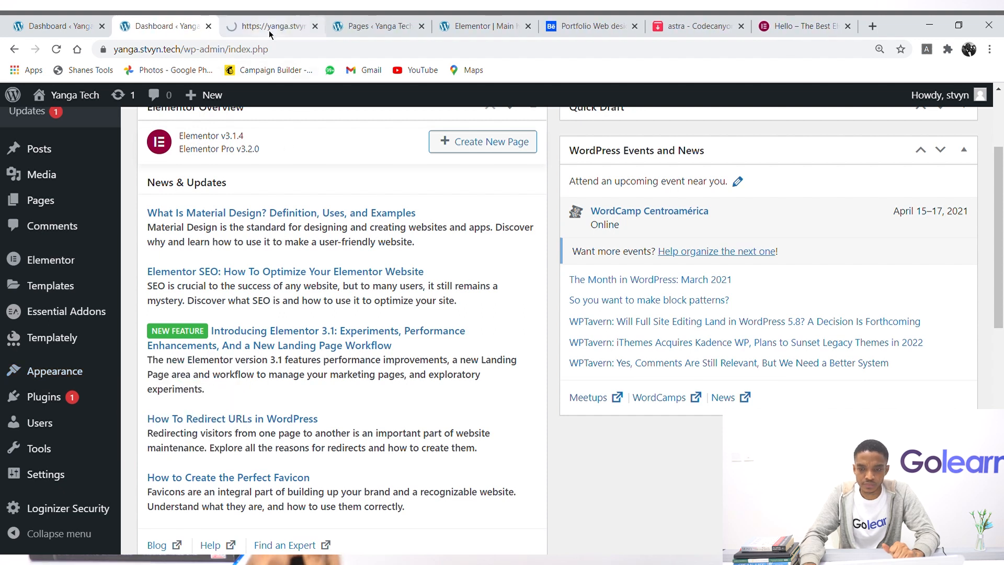
click(267, 26)
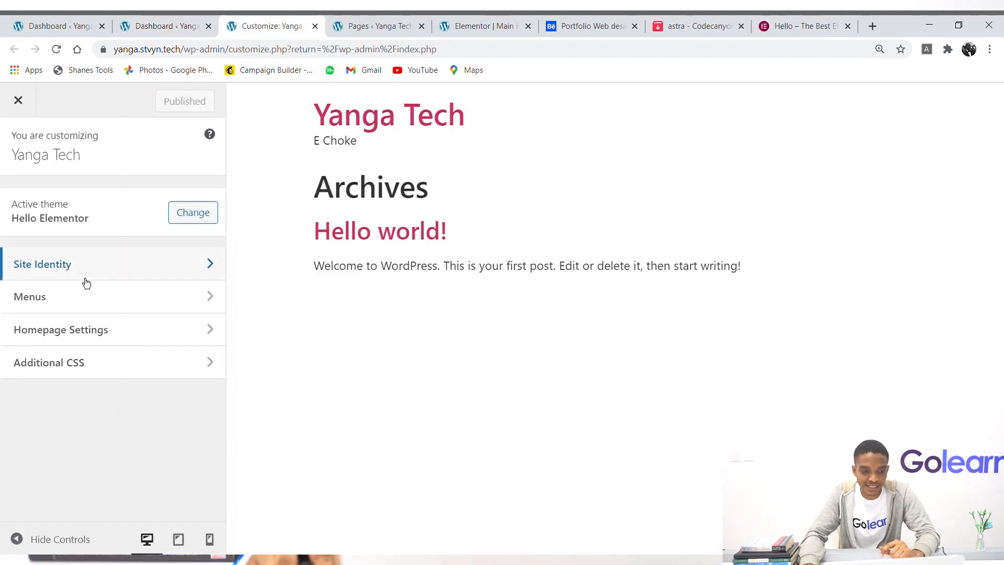
click(86, 279)
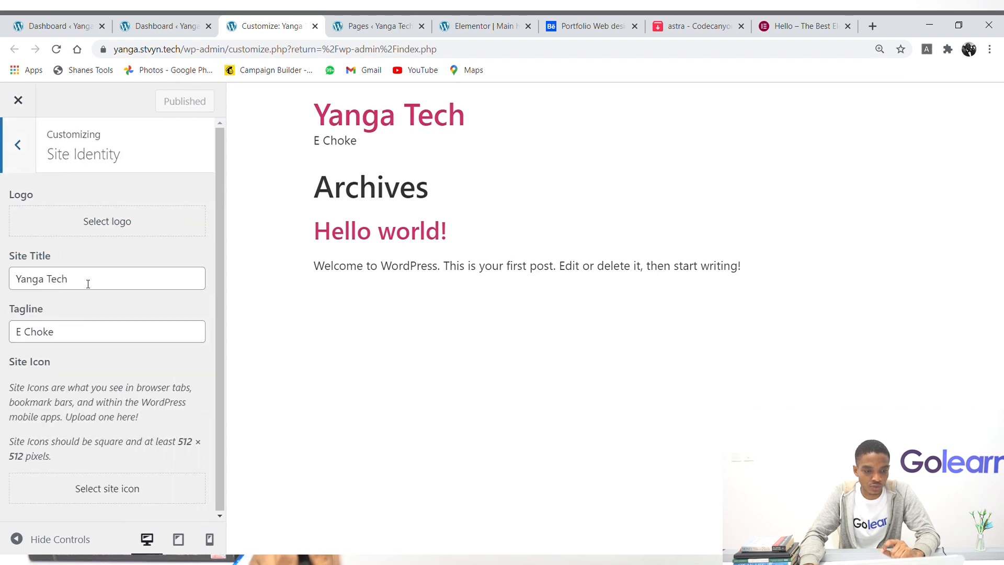
Upload the green house architects PNG, crop it as the site logo, and publish the change.
click(110, 235)
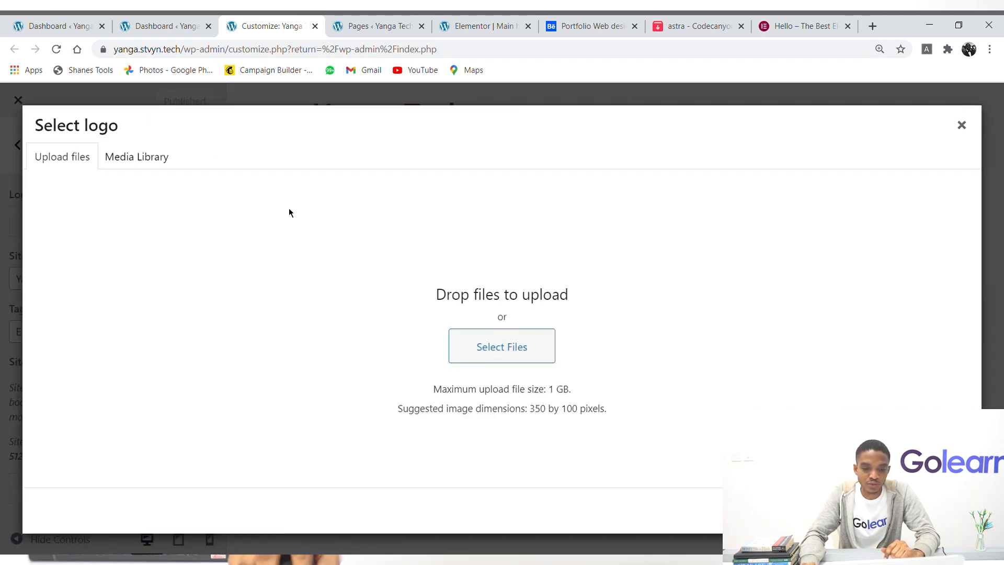
click(531, 352)
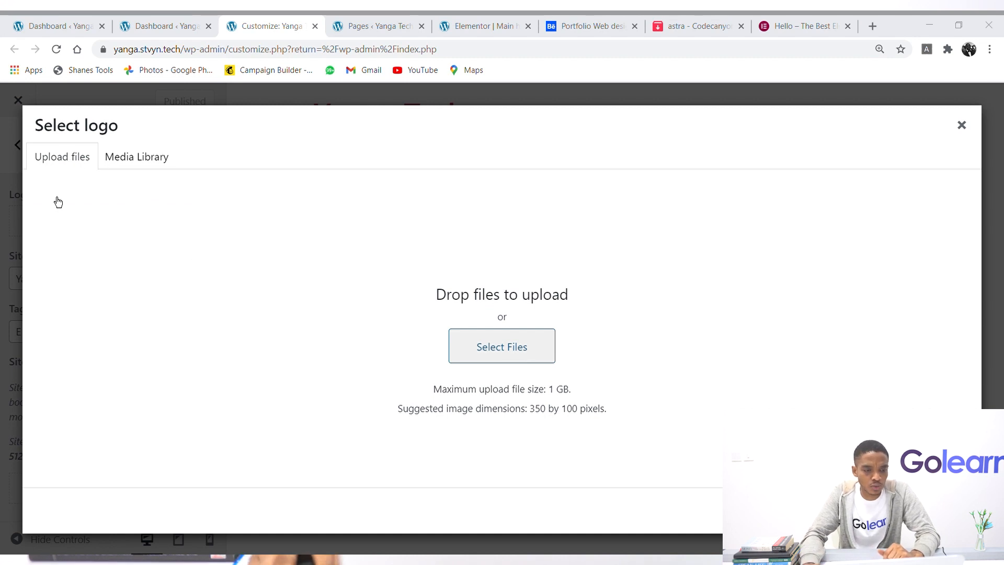
double_click(190, 190)
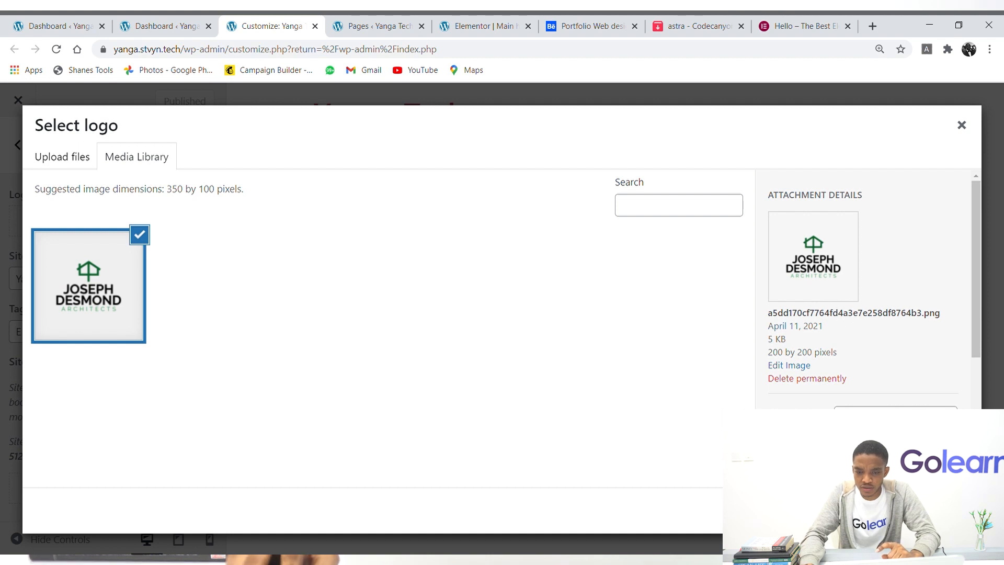
click(948, 510)
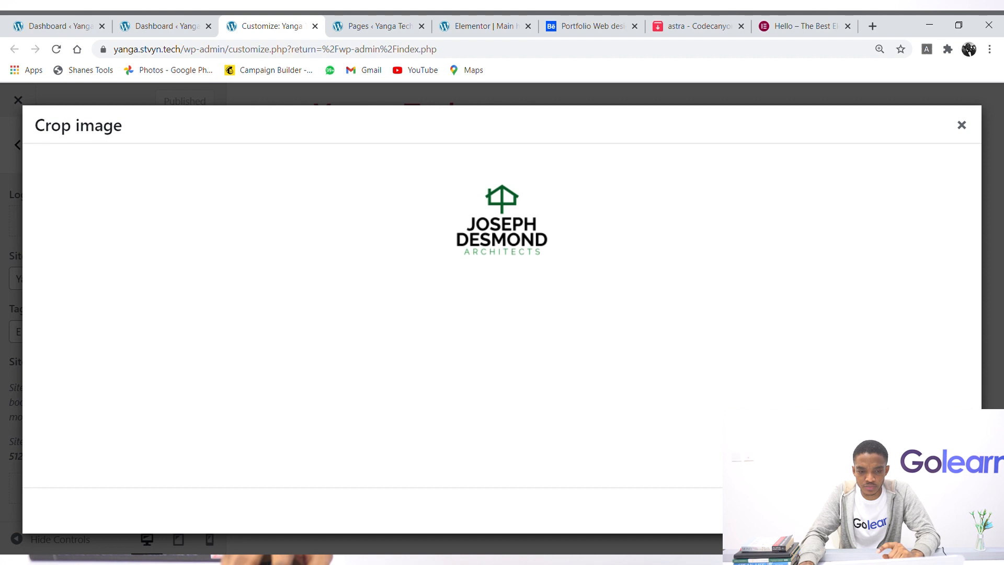
click(941, 510)
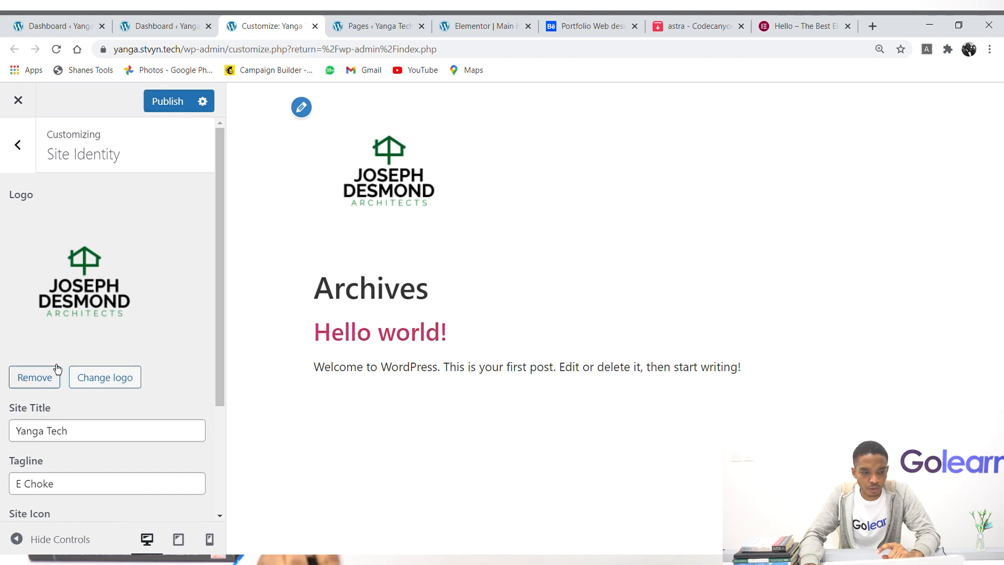
click(165, 101)
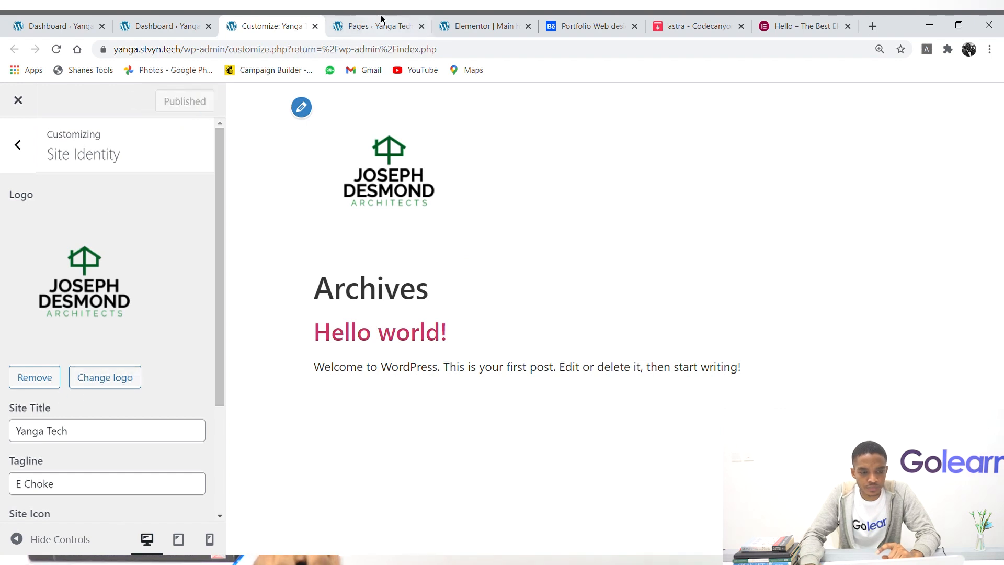
click(511, 19)
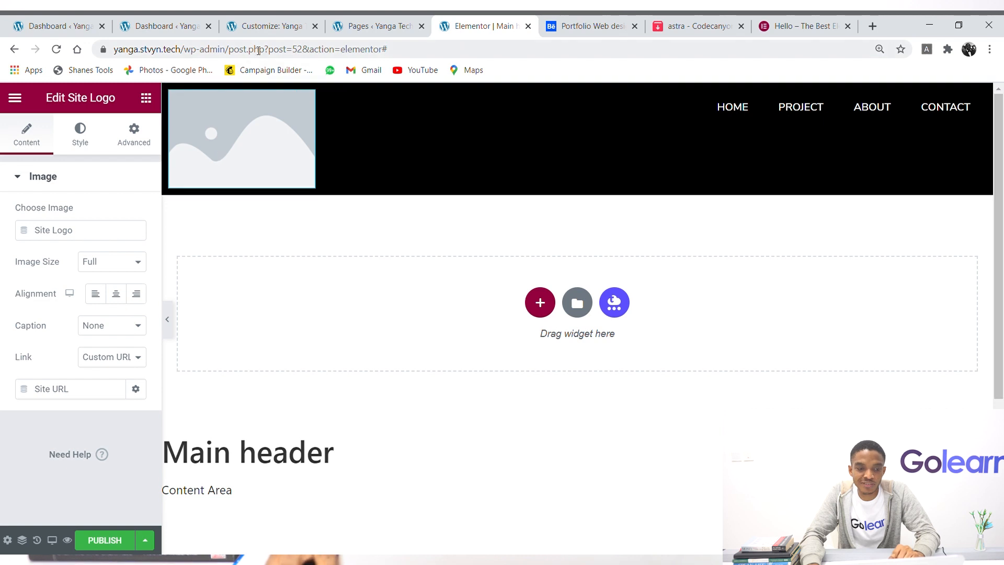
Set the originally uploaded 200 by 200 pixel logo image as the site icon, publish it and close the Customizer.
click(269, 26)
drag(218, 268, 236, 376)
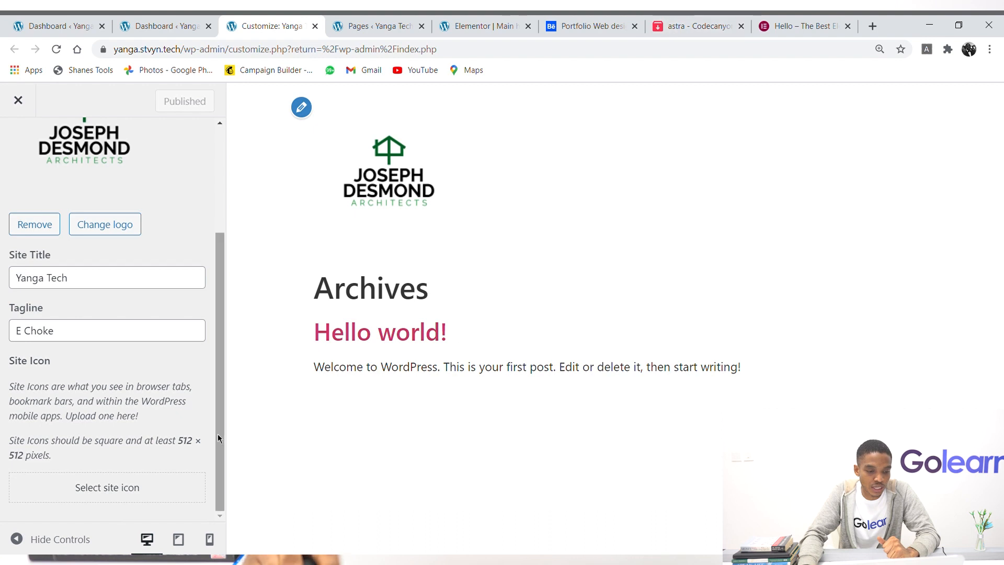
click(120, 487)
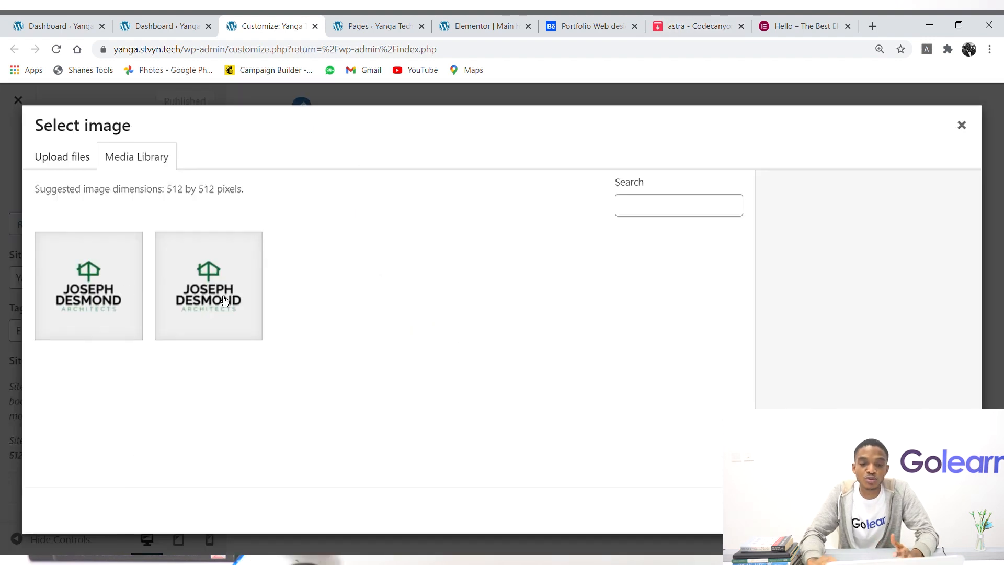
click(225, 302)
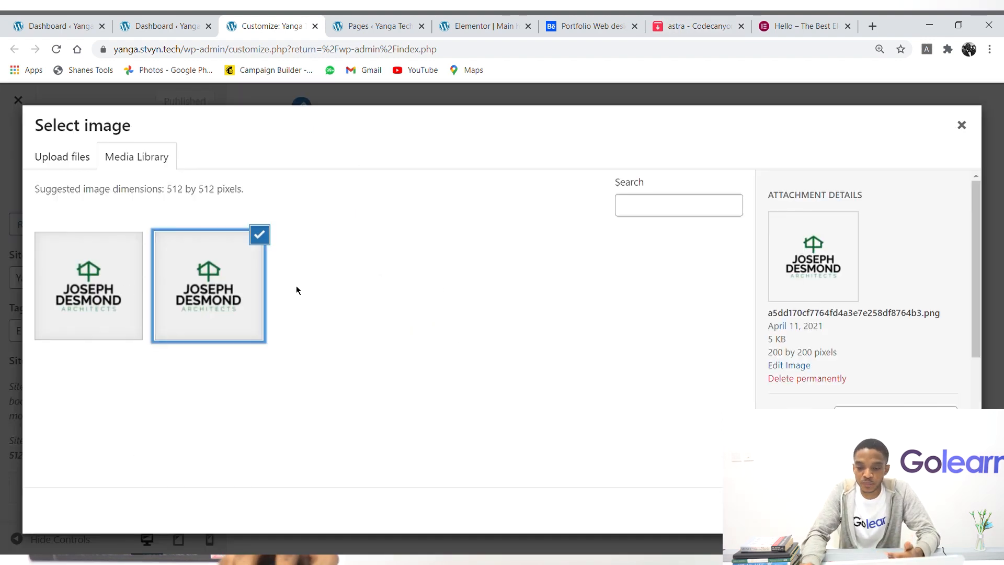
click(949, 510)
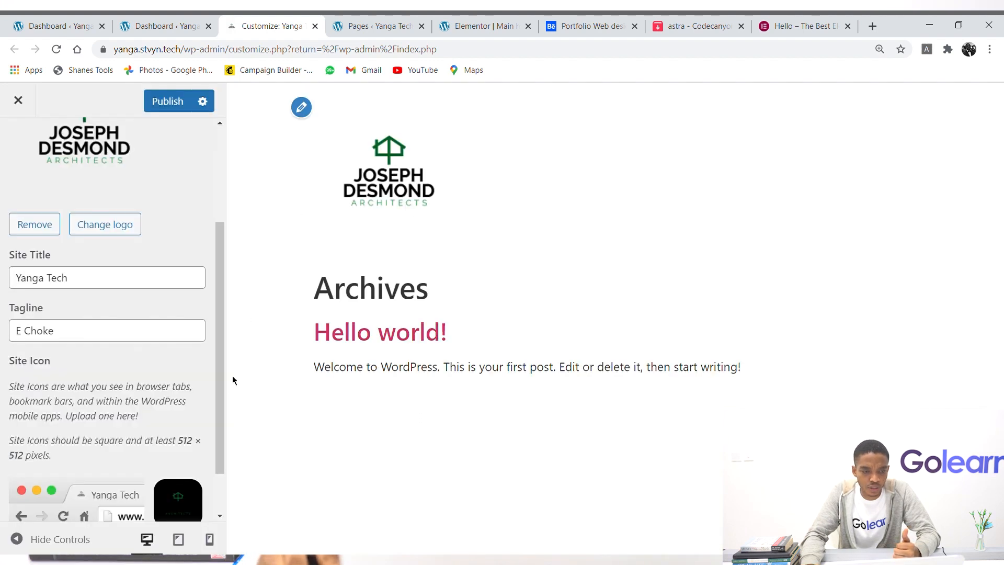
click(172, 106)
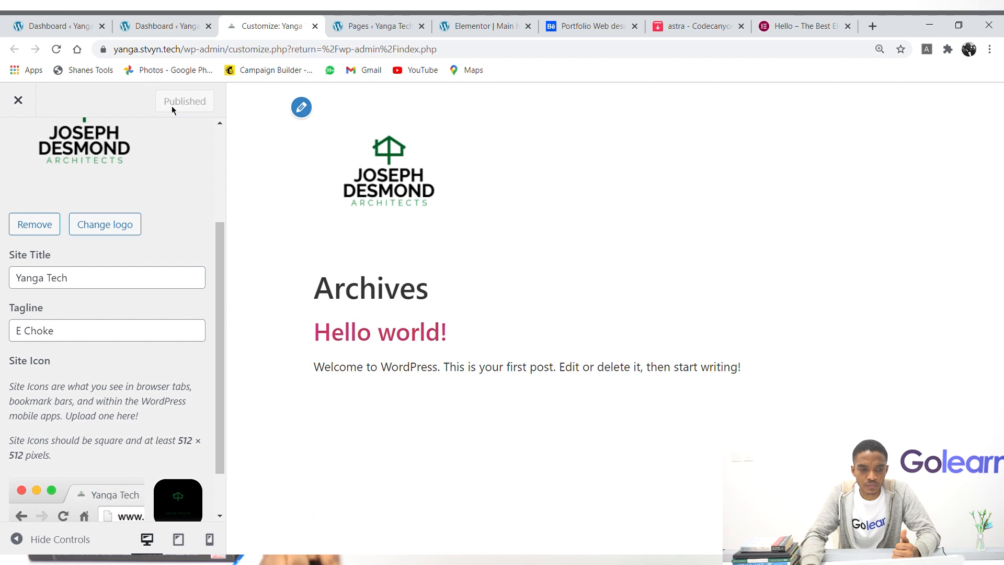
click(32, 105)
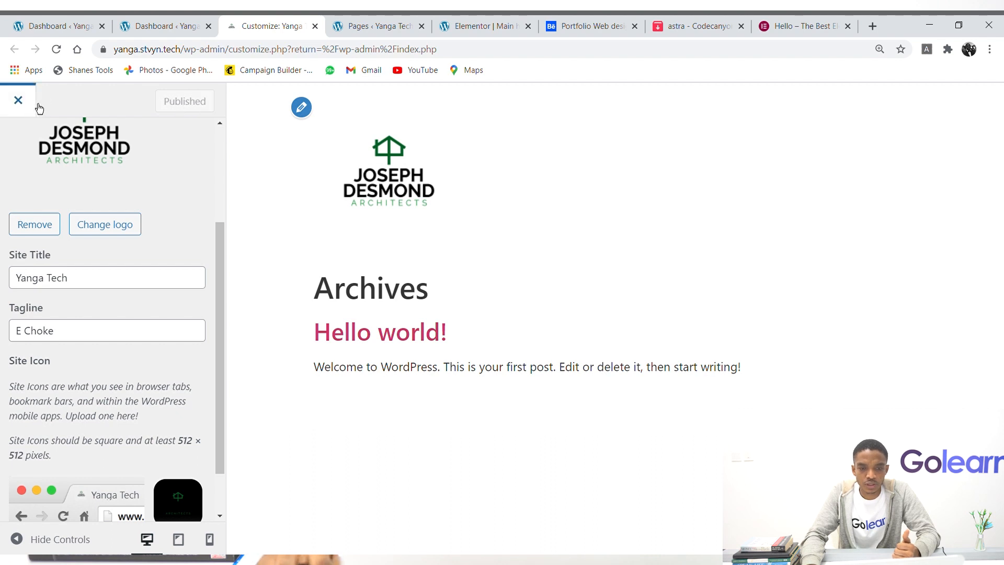
Publish the header template in Elementor with a display condition that includes the Entire Site.
click(476, 21)
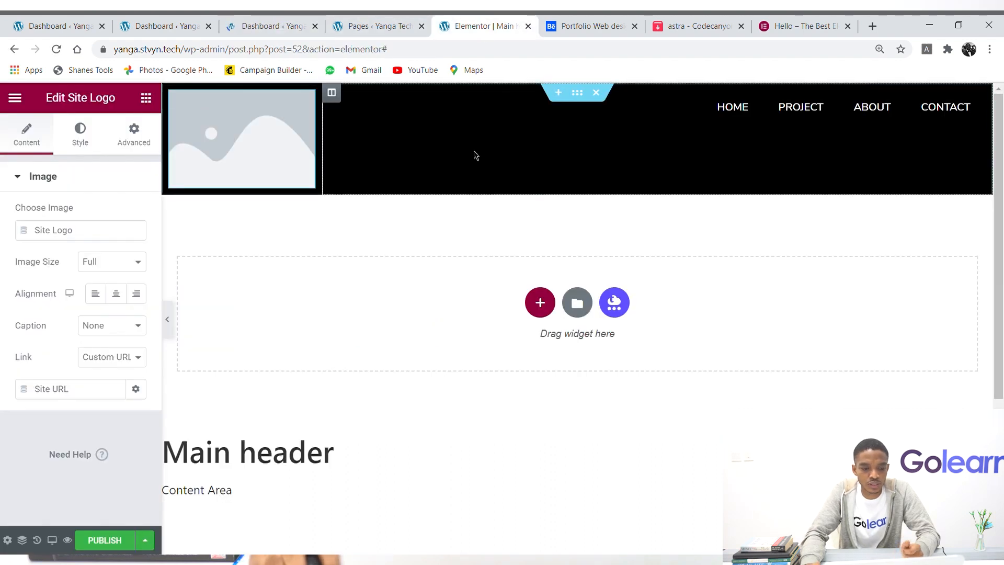
click(119, 547)
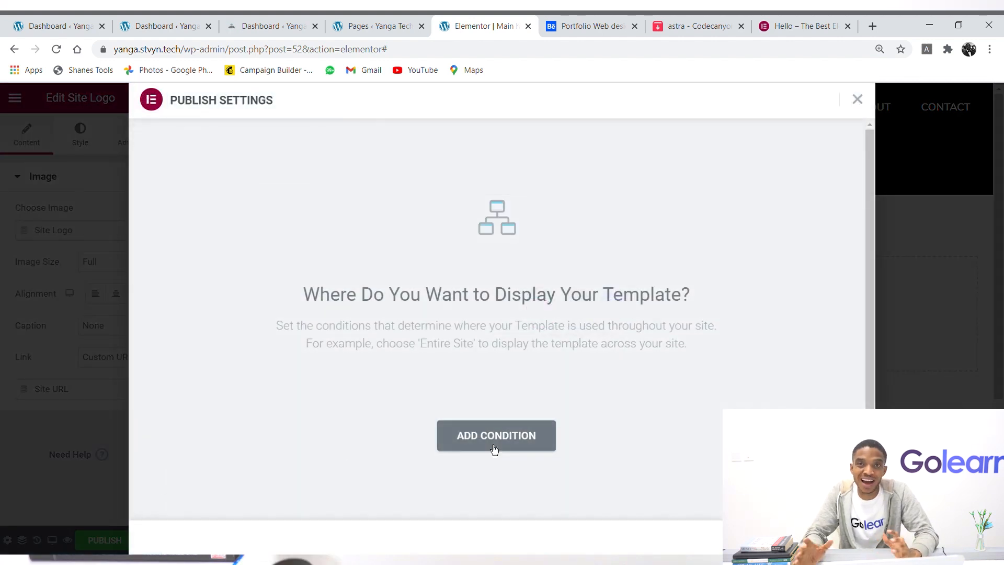
click(494, 449)
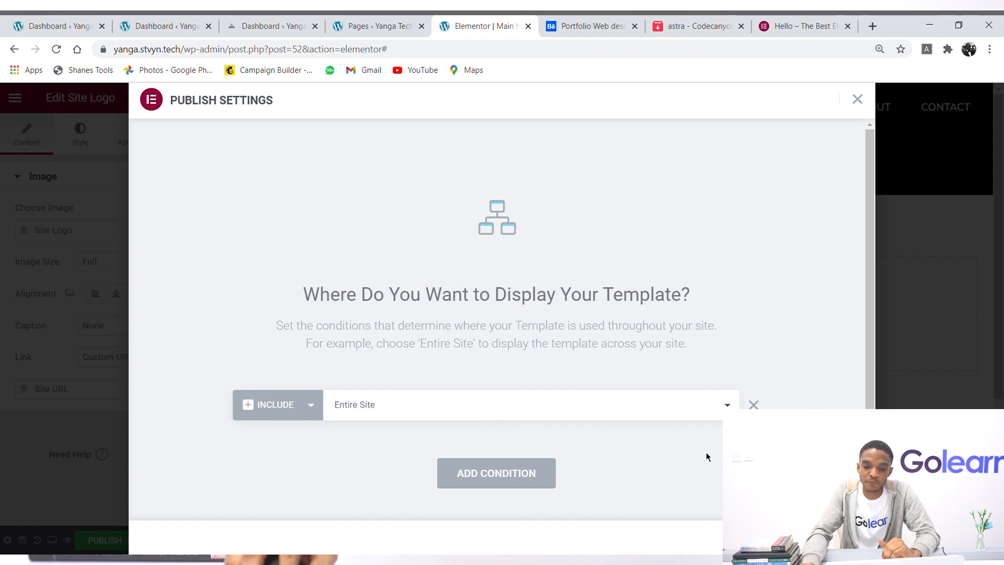
click(831, 537)
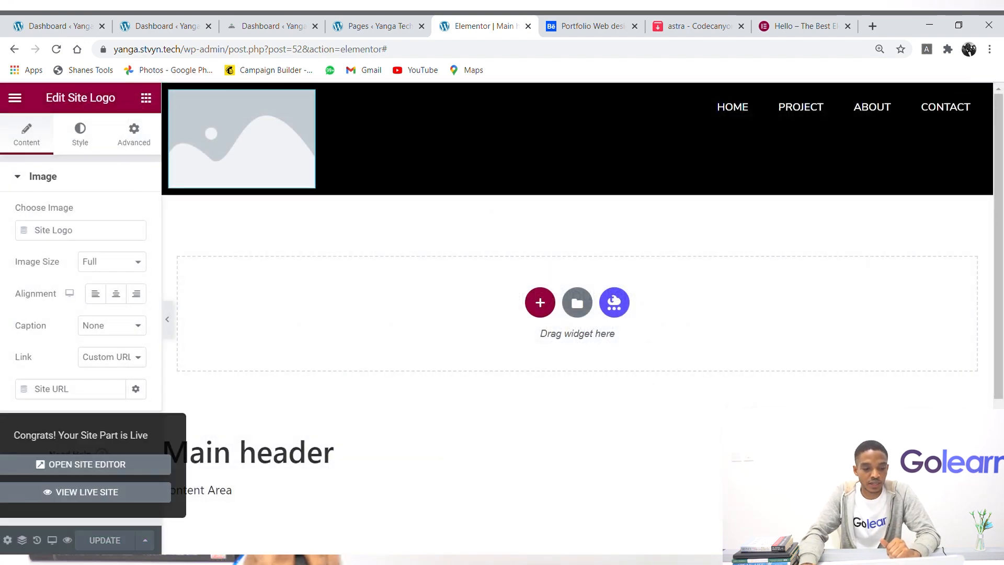
View the published header on the live site and compare it with the header of the Behance portfolio design.
click(106, 500)
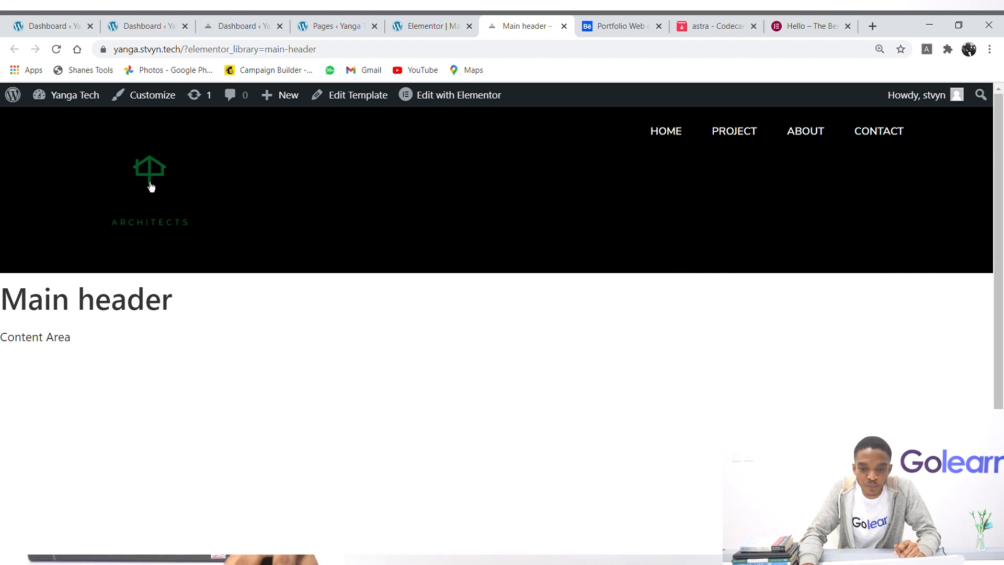
click(702, 27)
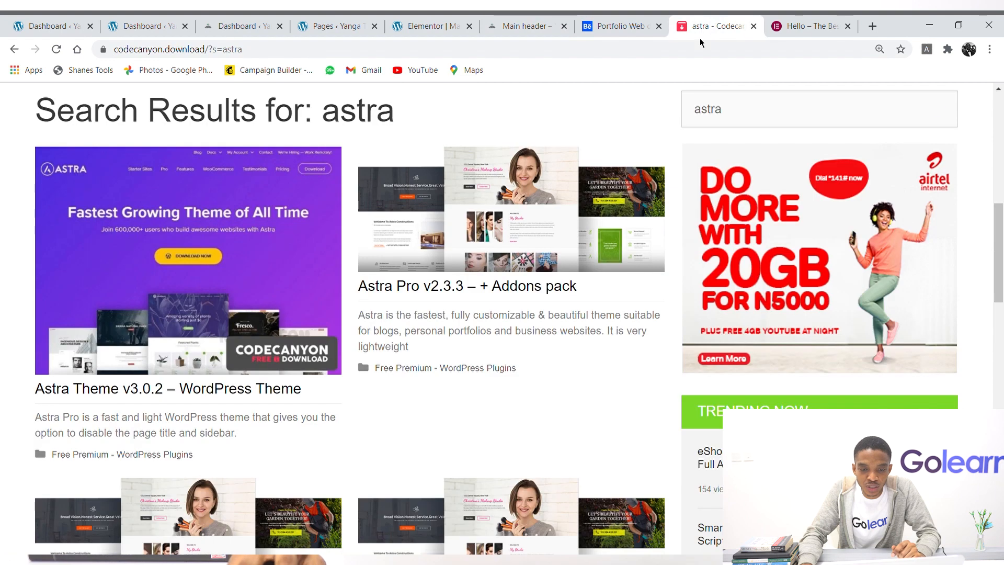
click(614, 28)
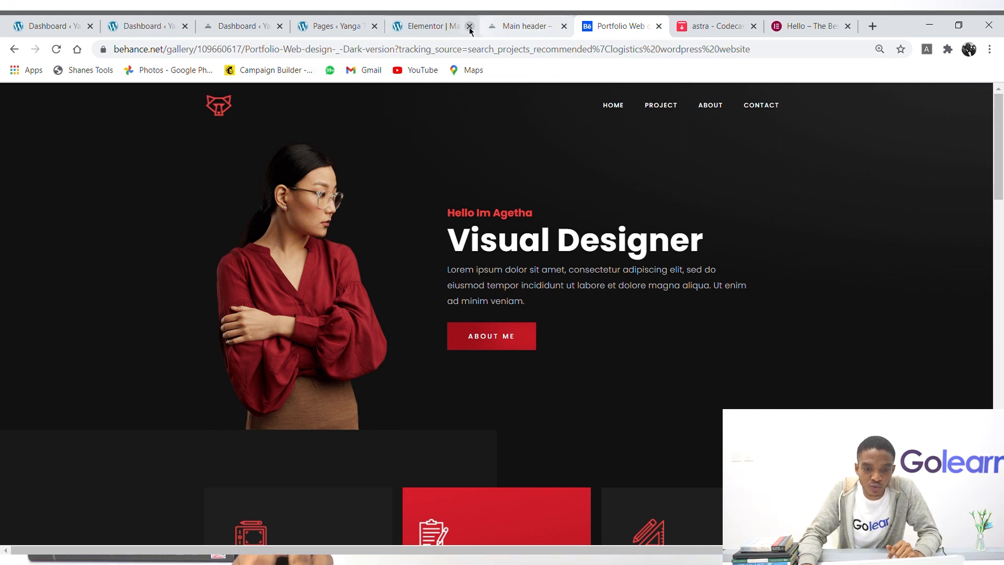
Switch to the main header in the Elementor editor and widen the column that holds the site logo.
click(418, 25)
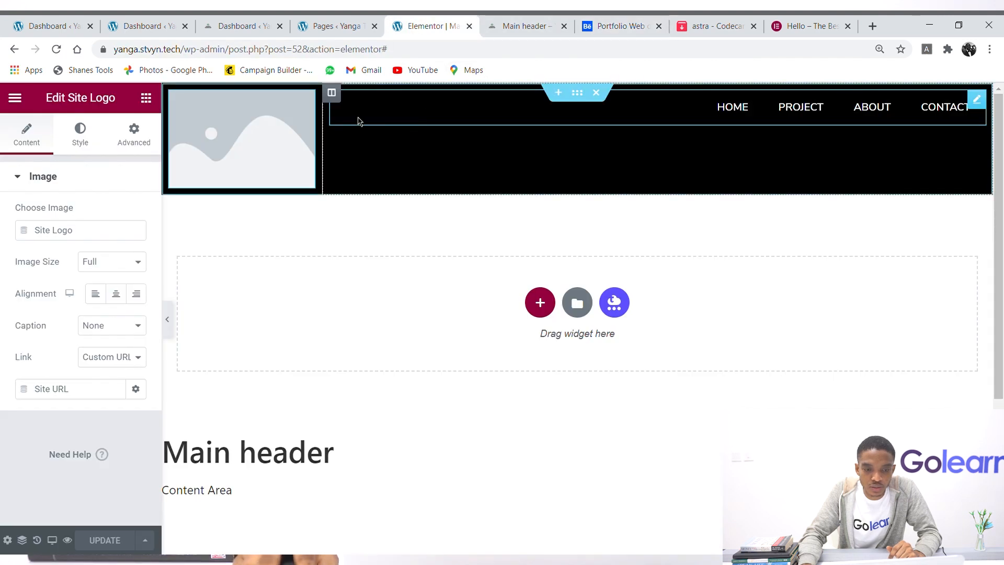
drag(317, 141, 384, 146)
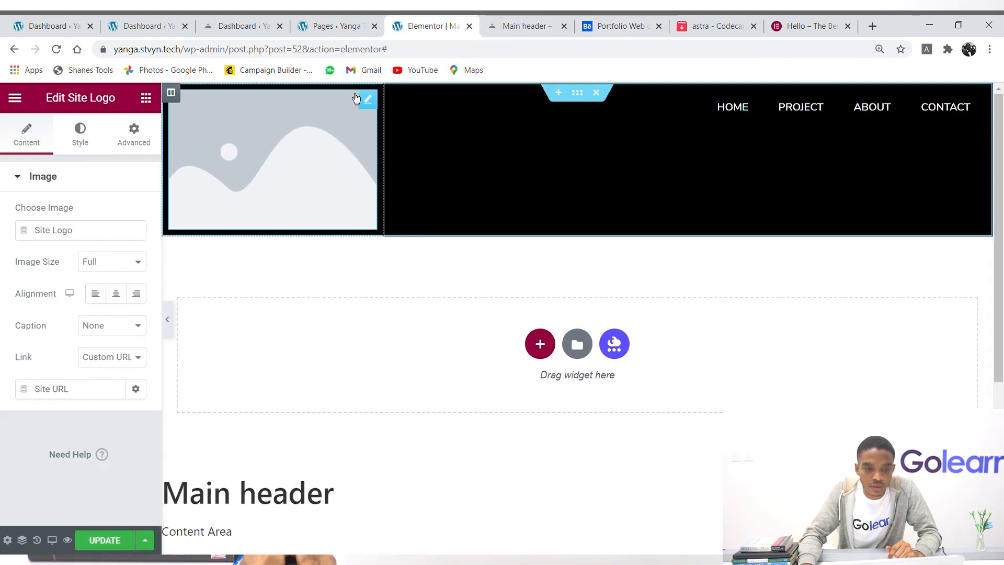
Switch to the WordPress dashboard and open the media library.
click(241, 24)
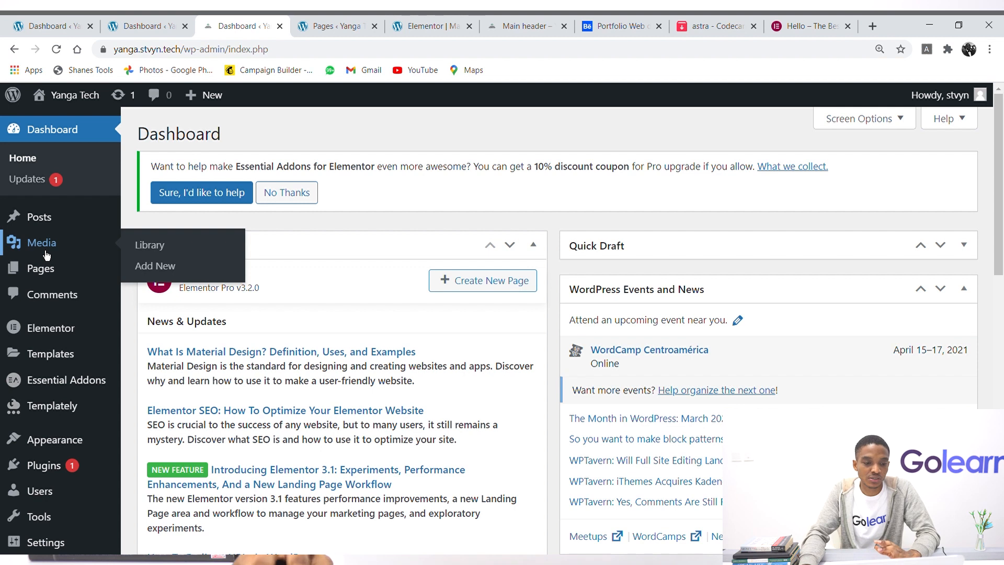
click(160, 254)
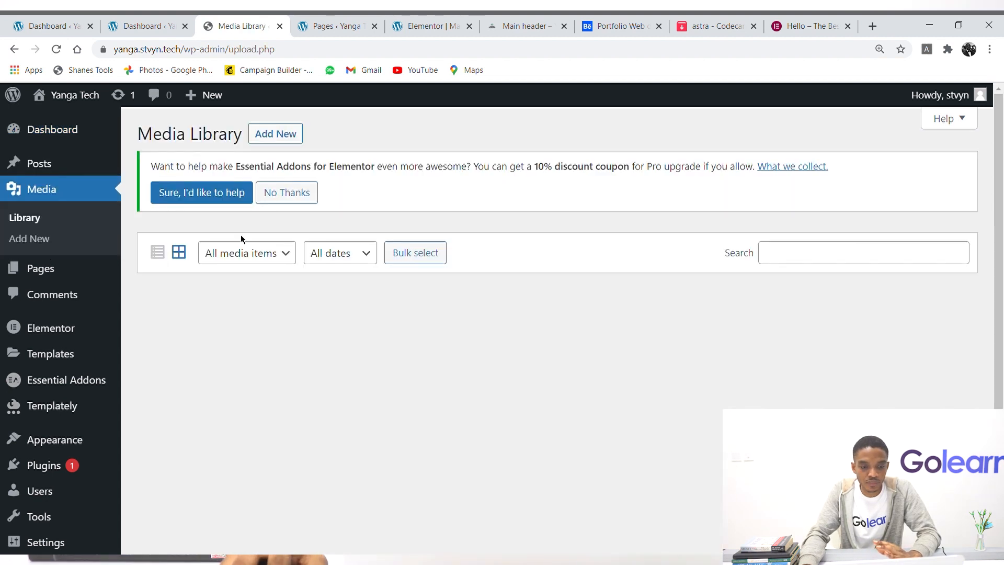
click(227, 388)
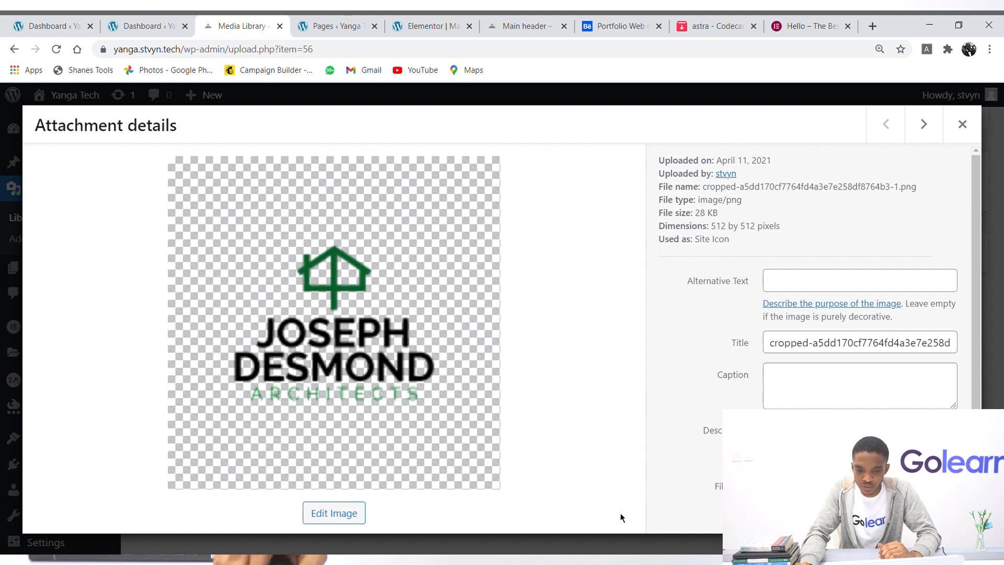
scroll(674, 502, down, 2)
click(337, 517)
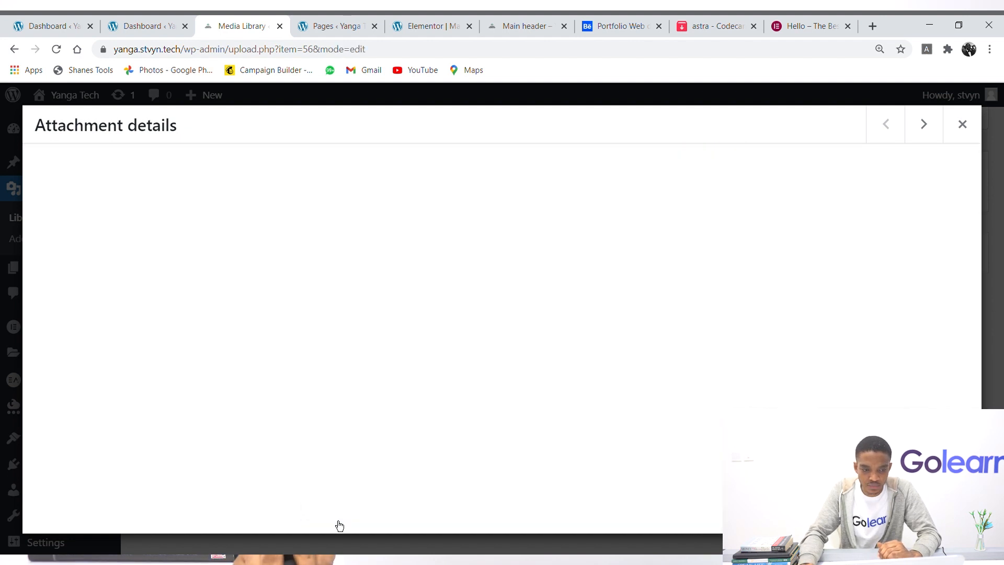
click(82, 177)
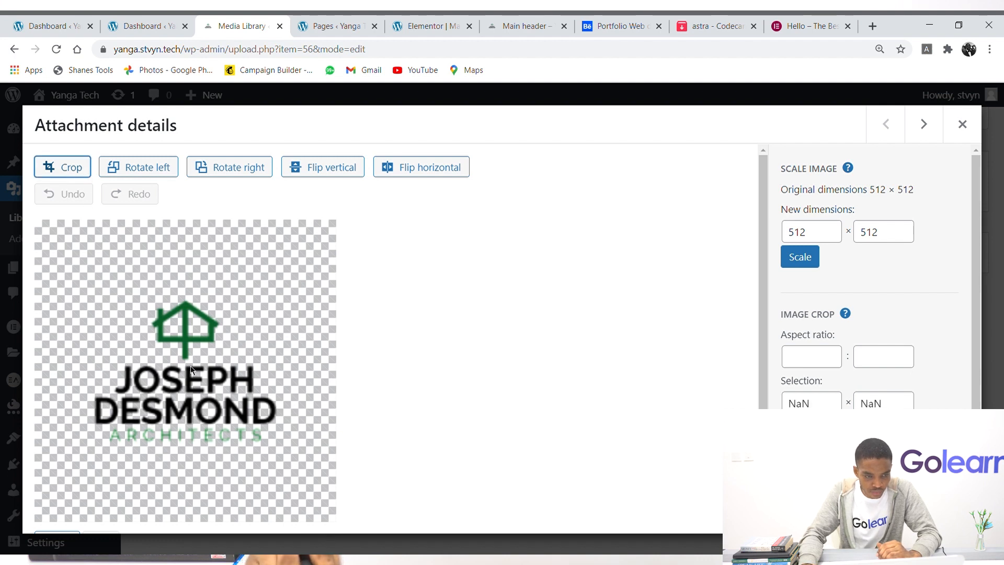
scroll(280, 286, down, 1)
scroll(205, 268, up, 1)
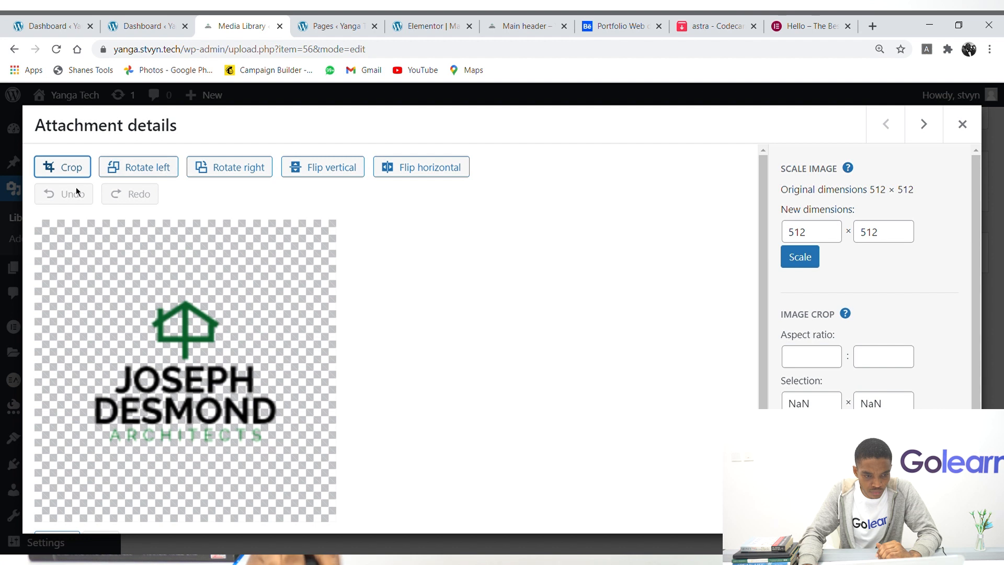
drag(62, 255, 313, 364)
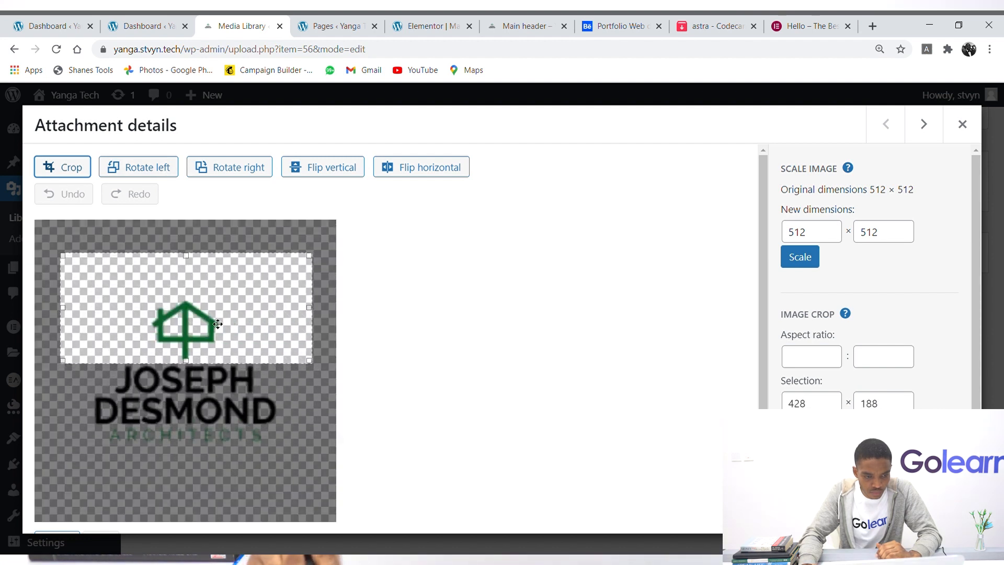
drag(68, 263, 142, 283)
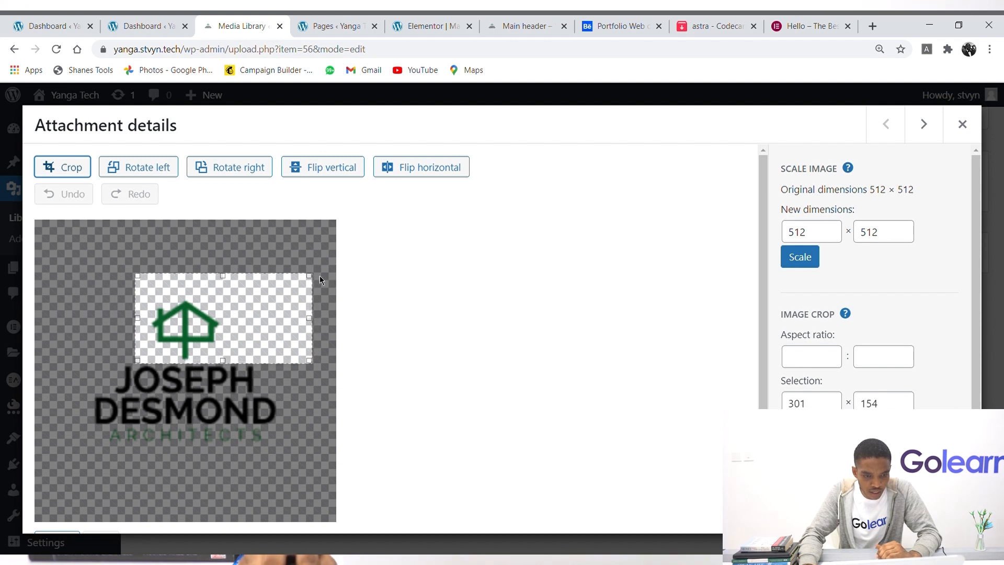
drag(319, 279, 248, 280)
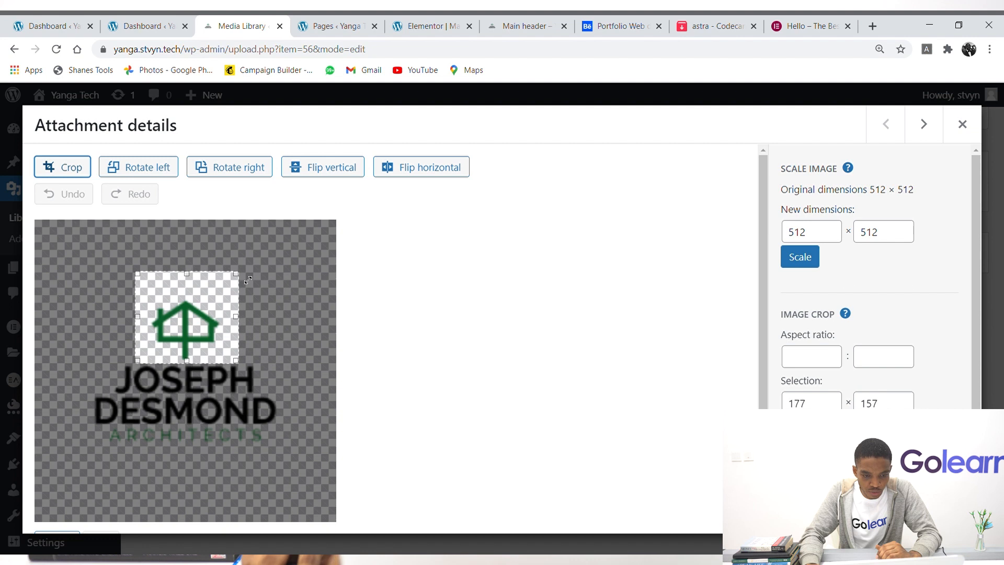
click(444, 292)
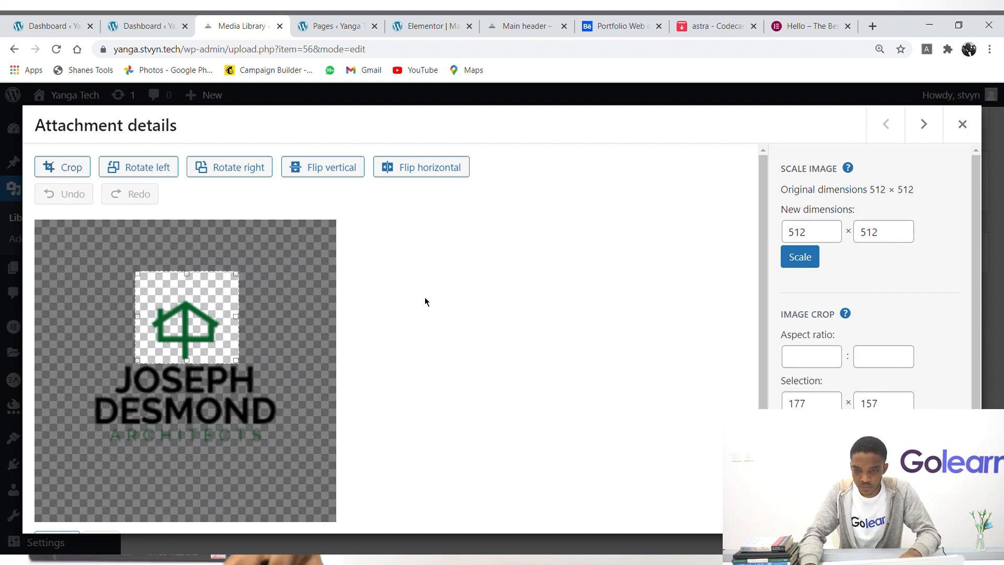
click(962, 124)
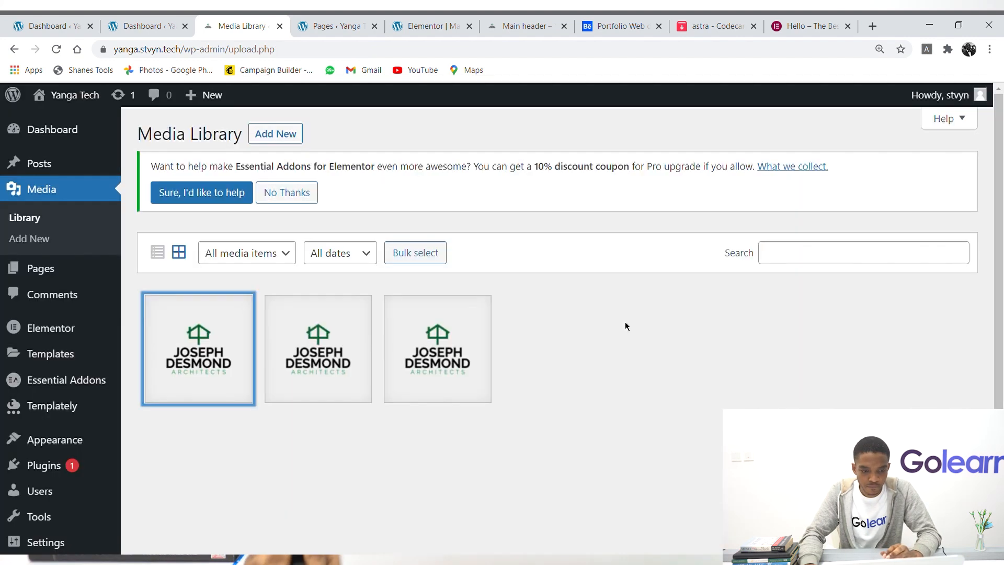
Crop the first logo image in the media library to its house symbol, about 176 by 156 pixels, and save it.
click(221, 357)
click(334, 514)
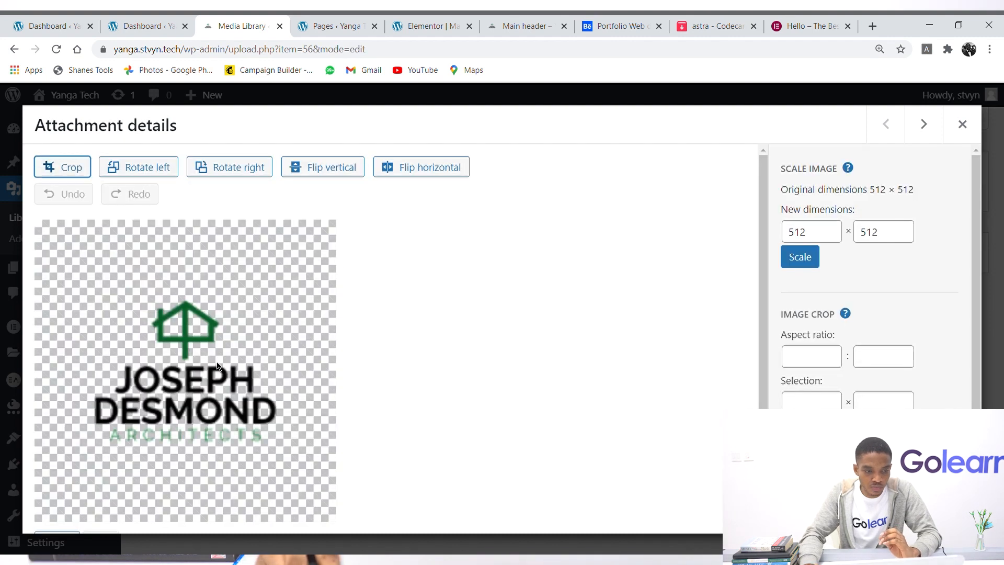
click(76, 180)
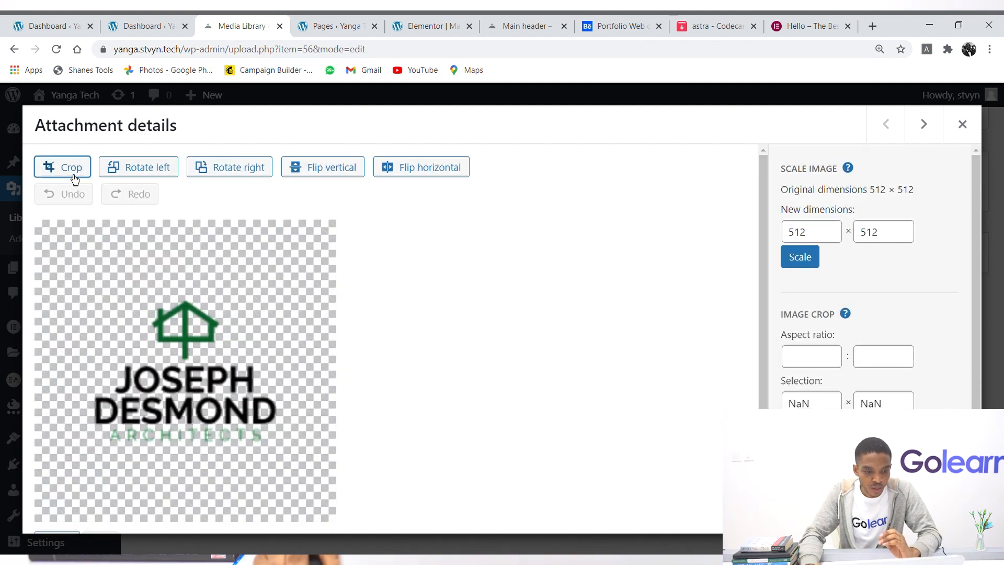
drag(67, 273, 300, 365)
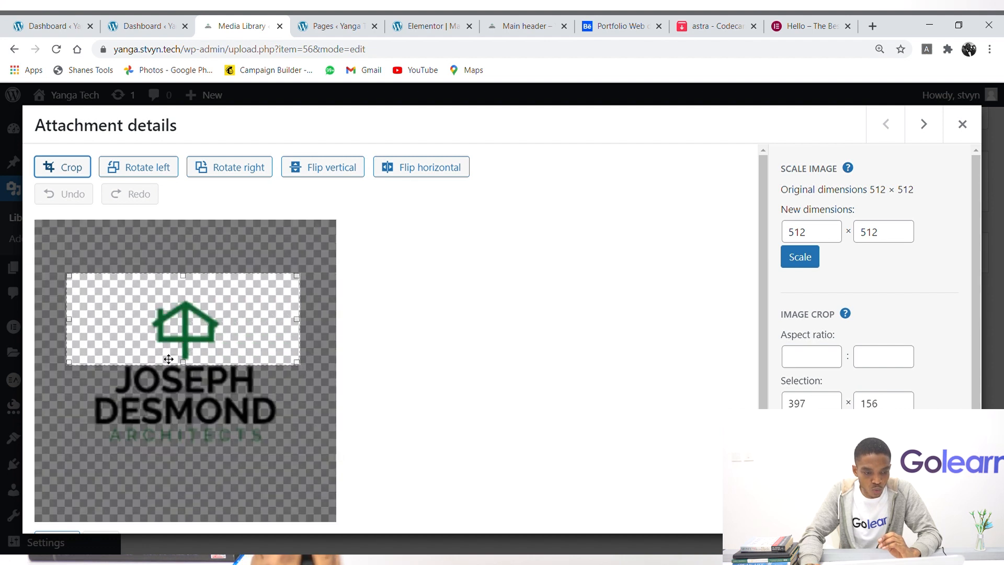
drag(78, 329, 145, 327)
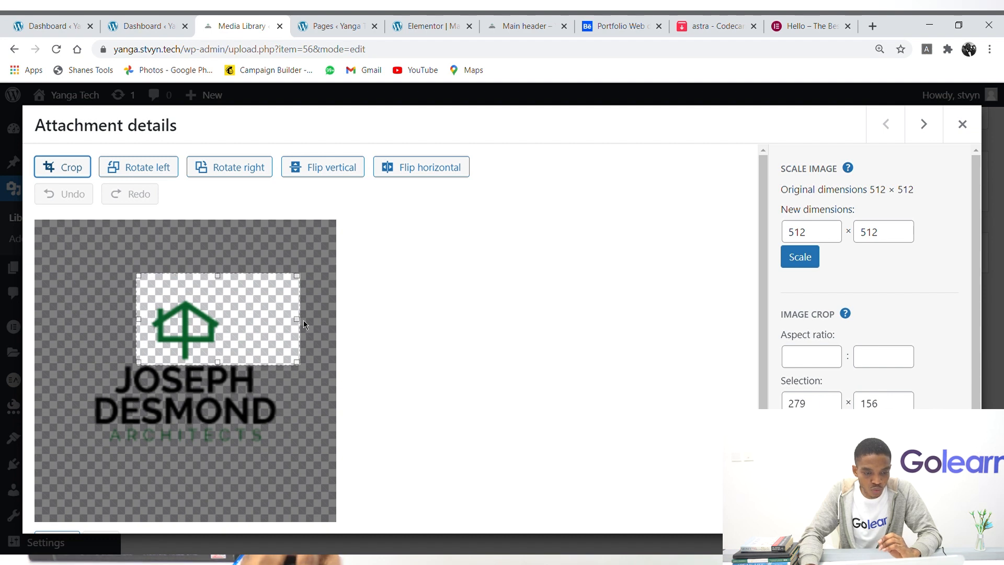
drag(303, 324, 248, 327)
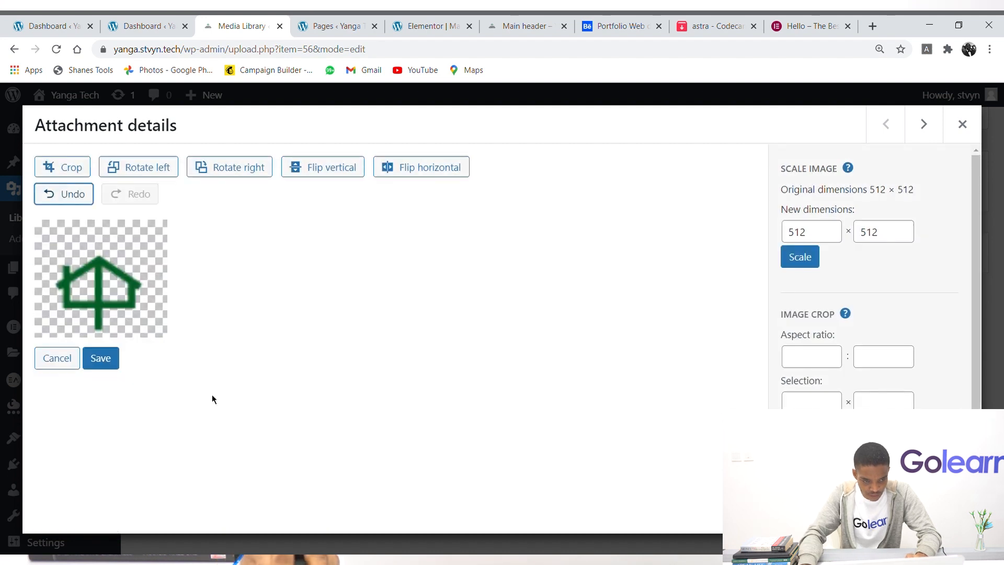
click(105, 363)
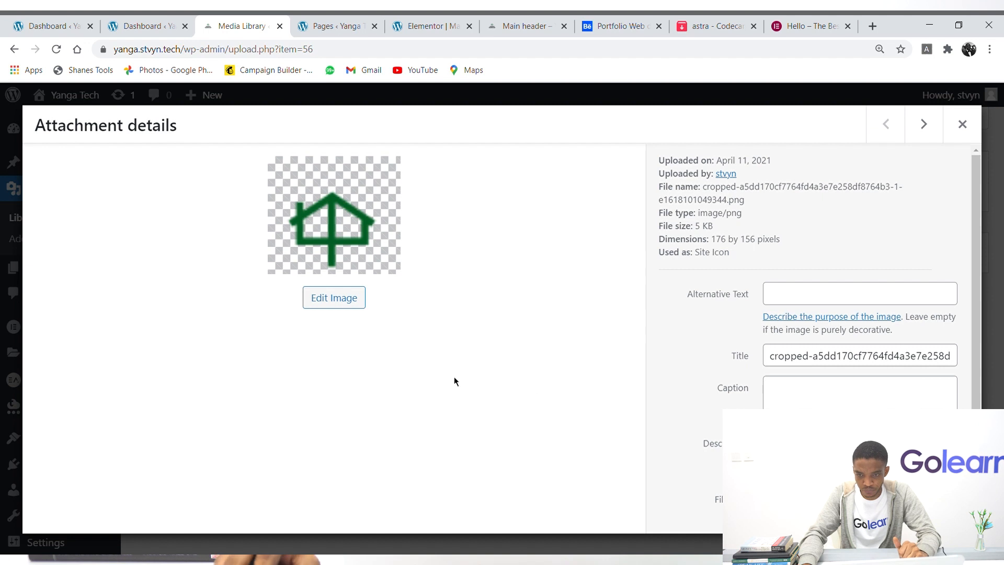
click(964, 128)
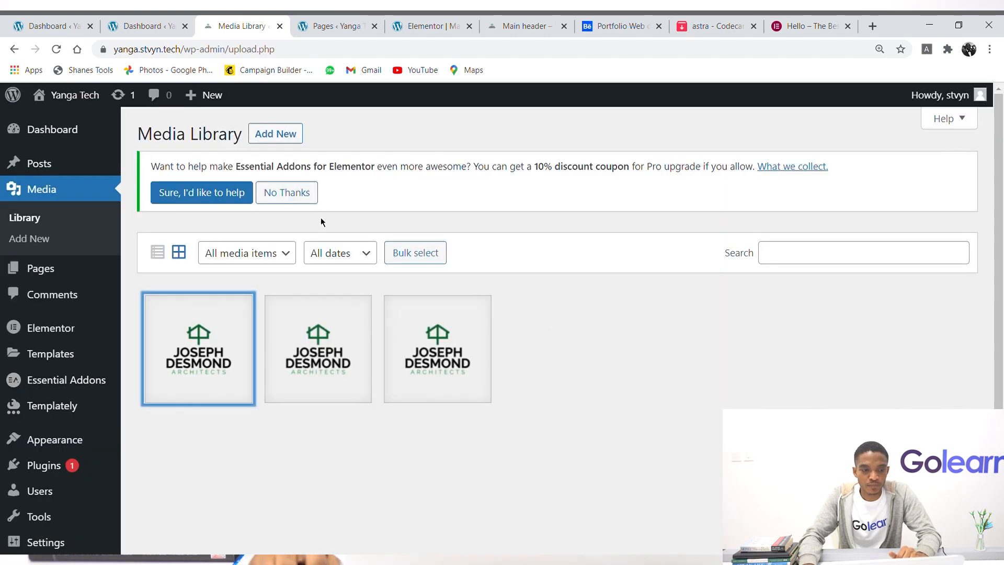
Reload the media library and check the attachment details of the cropped logo image.
click(57, 51)
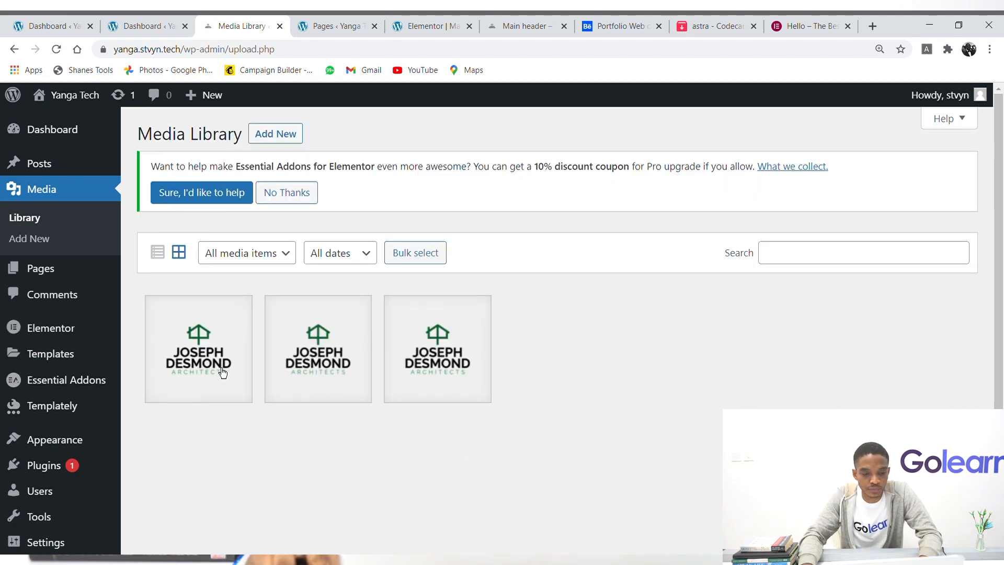
click(195, 356)
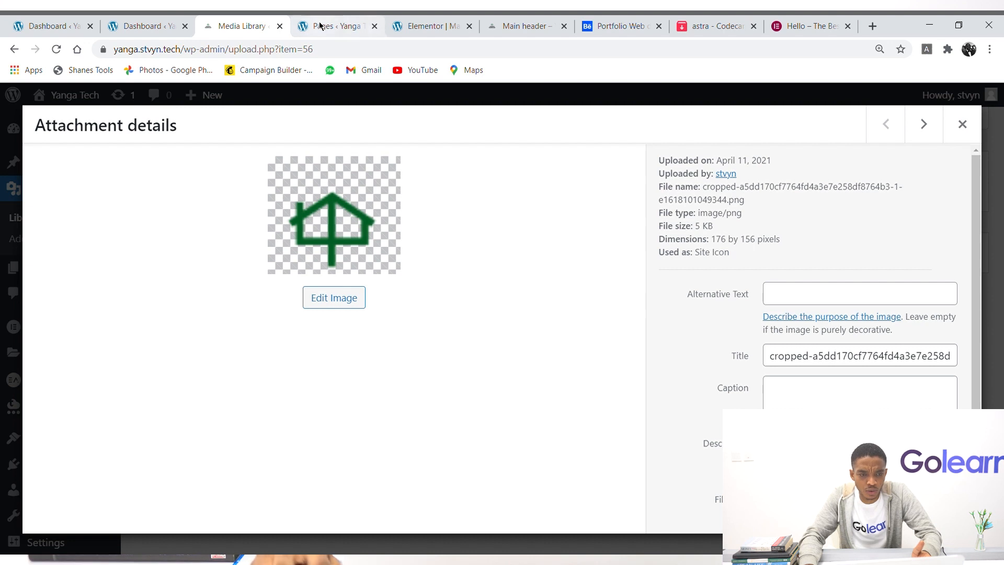
click(963, 124)
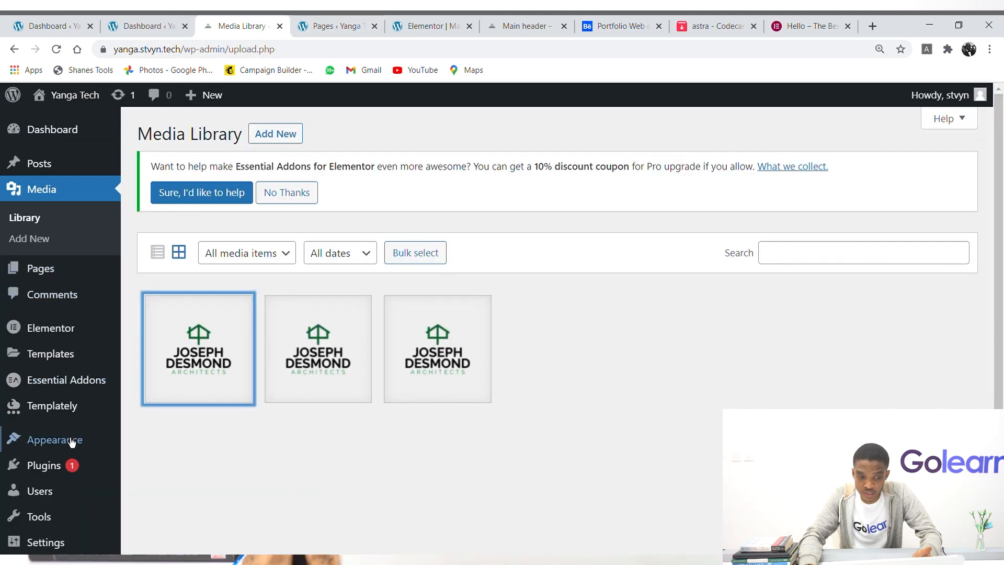
Start changing the site logo in the theme customizer's Site Identity settings and select the first library image, the 176 by 156 pixel crop.
mouse_move(71, 458)
click(184, 470)
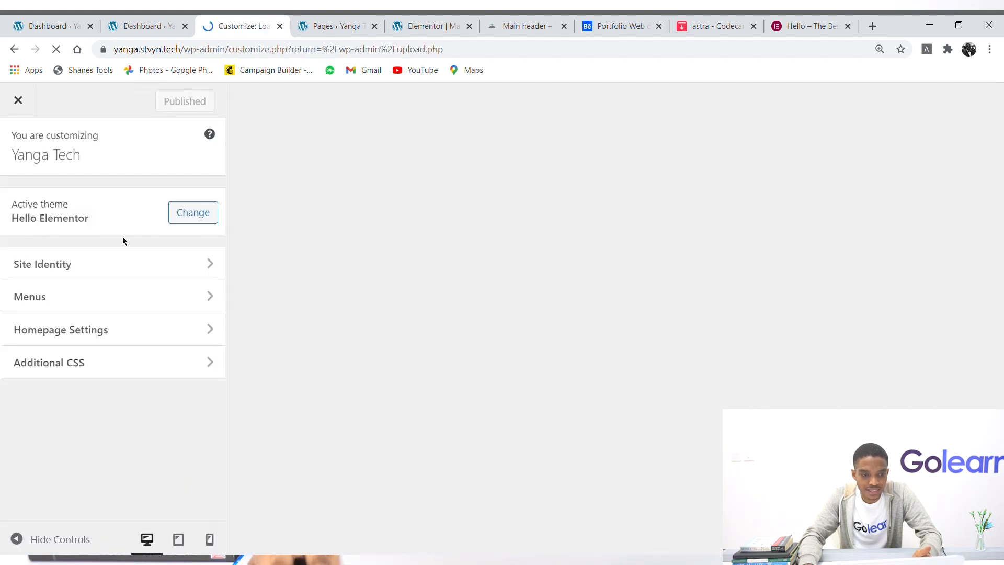
click(97, 276)
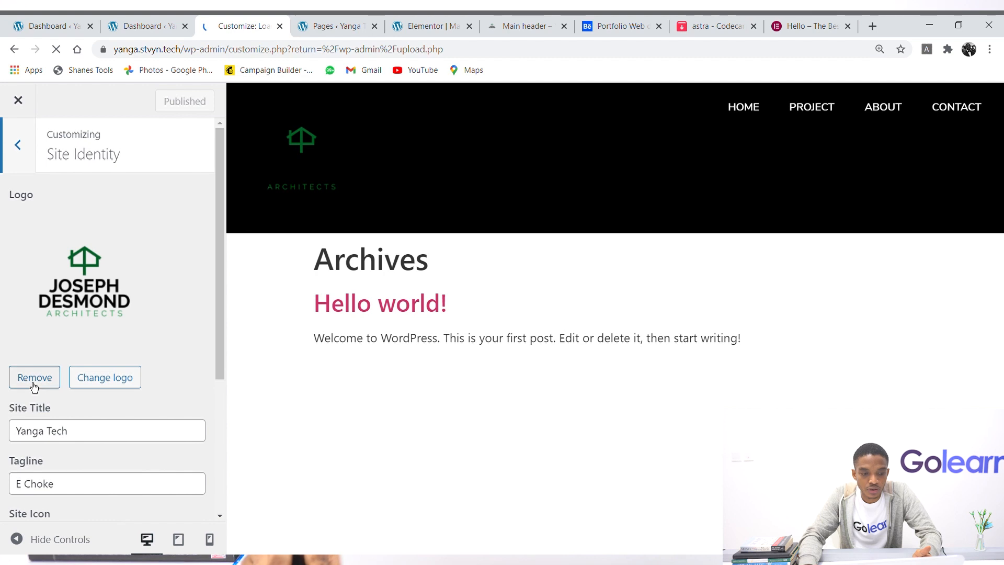
click(111, 385)
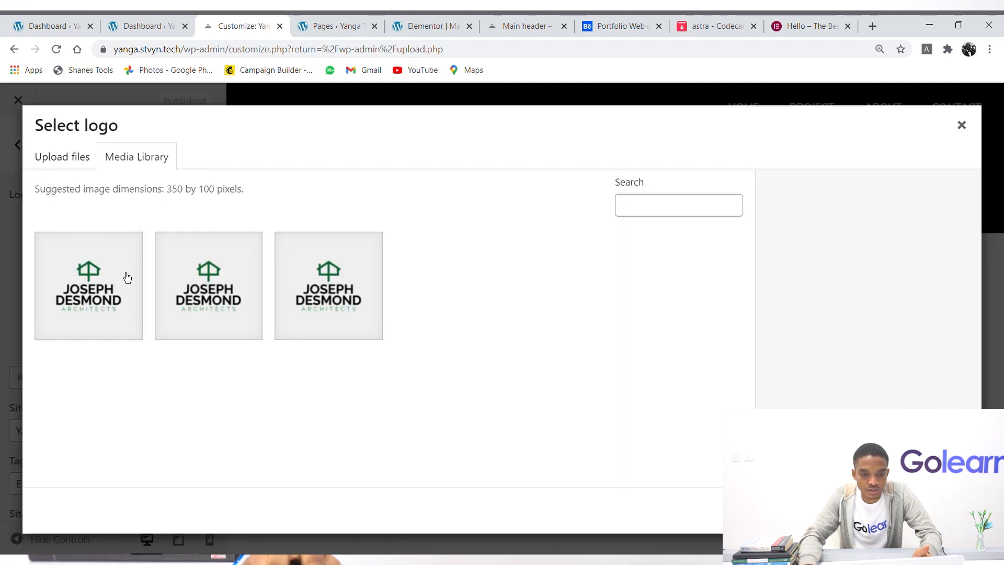
click(99, 289)
click(212, 294)
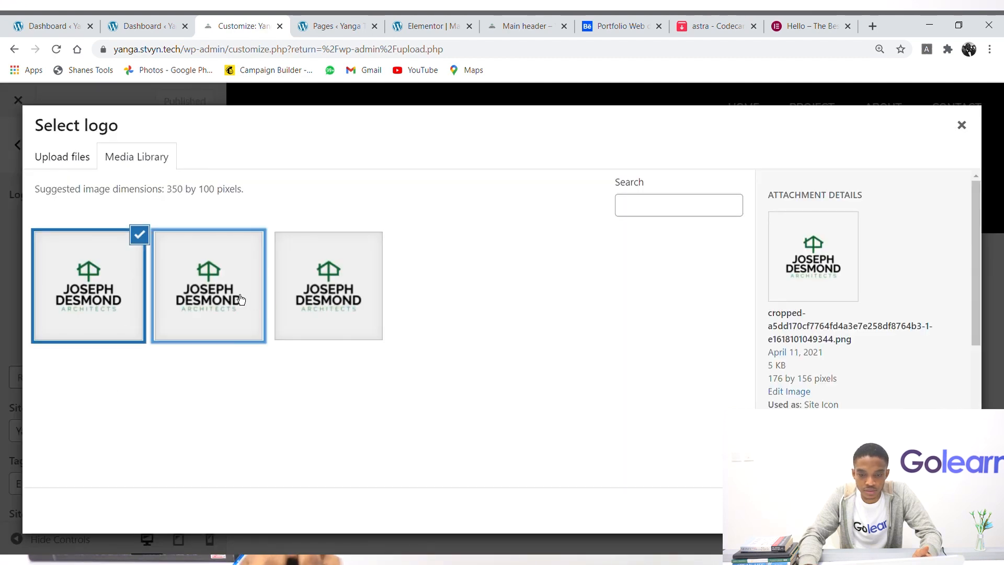
click(310, 291)
click(115, 293)
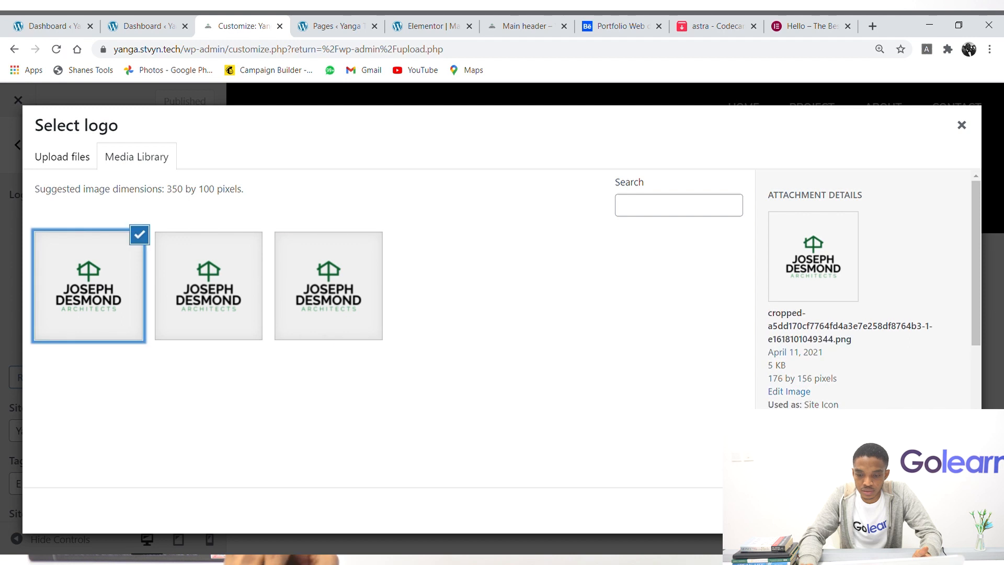
scroll(863, 287, down, 3)
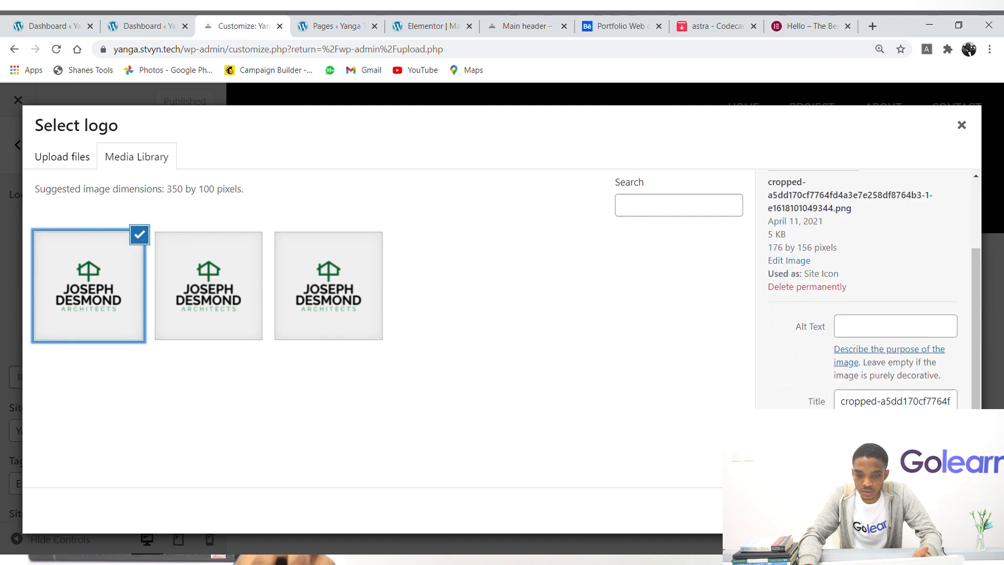
Open the selected logo image for editing, update its media entry, and return to the logo selection.
click(800, 261)
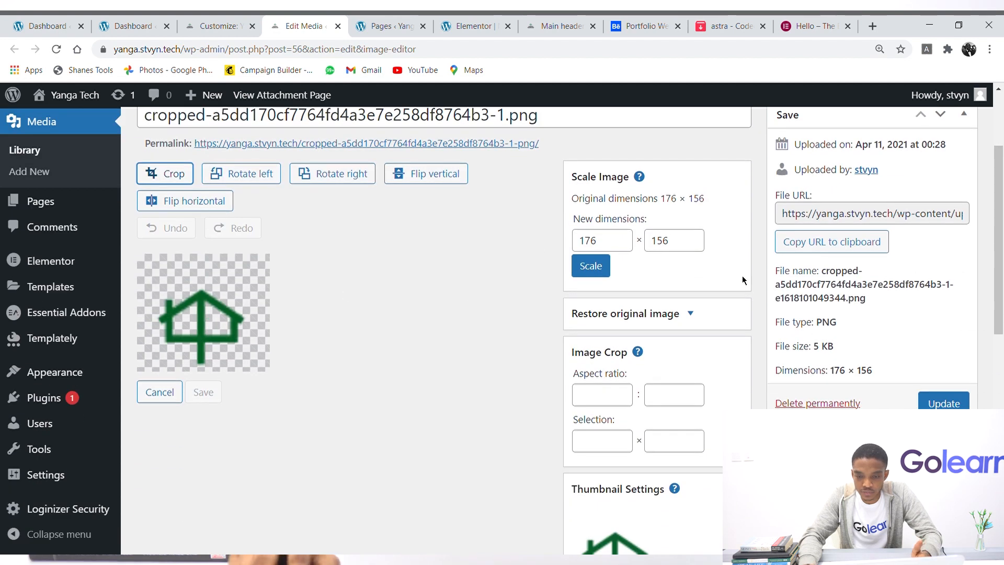
click(949, 405)
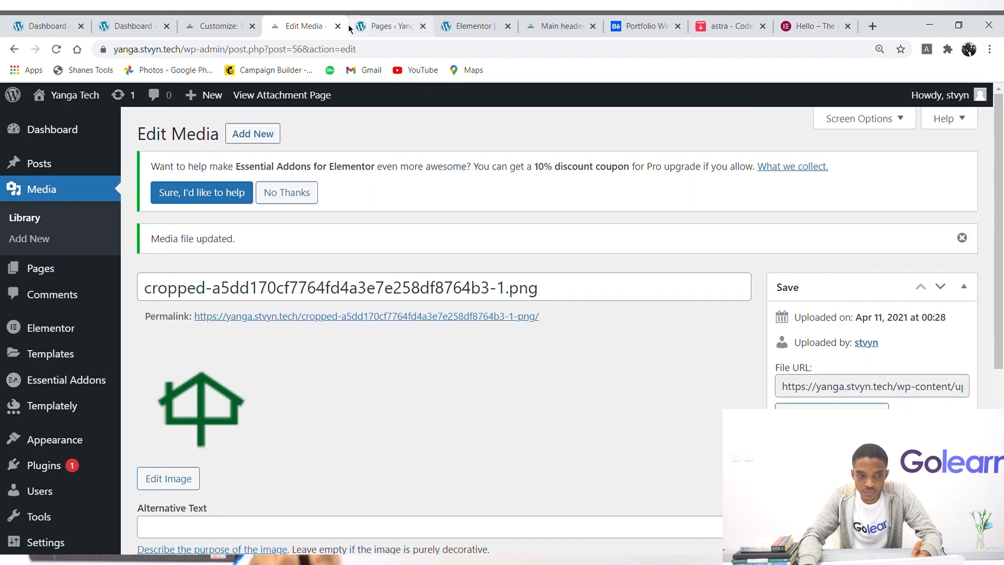
click(8, 53)
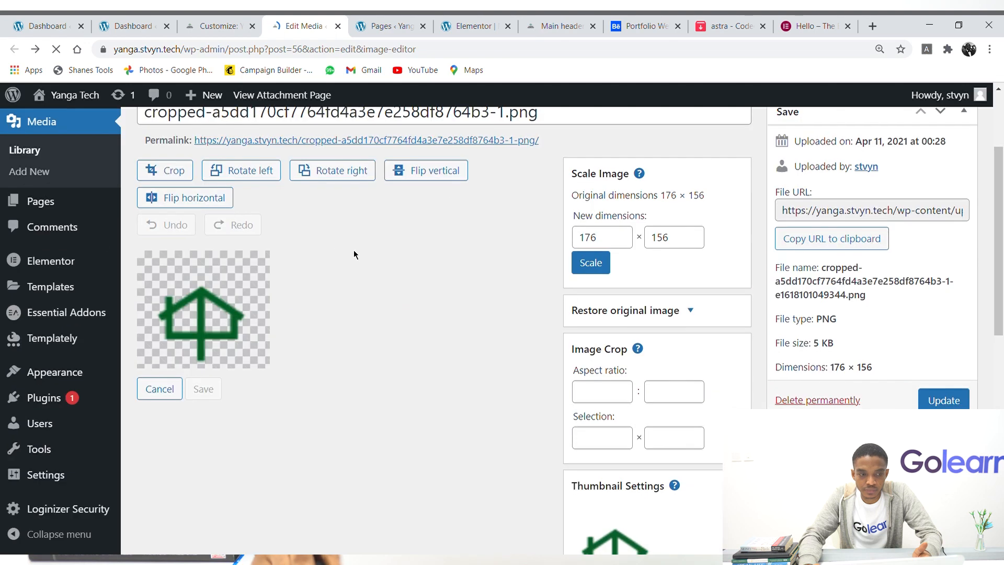
click(337, 26)
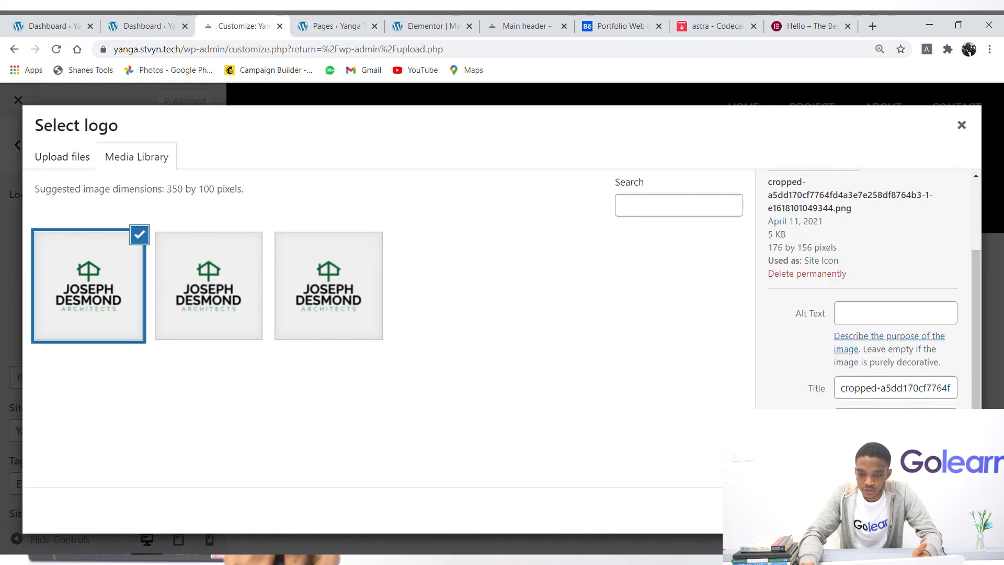
Apply the selected house symbol as the site logo without cropping it further.
click(945, 511)
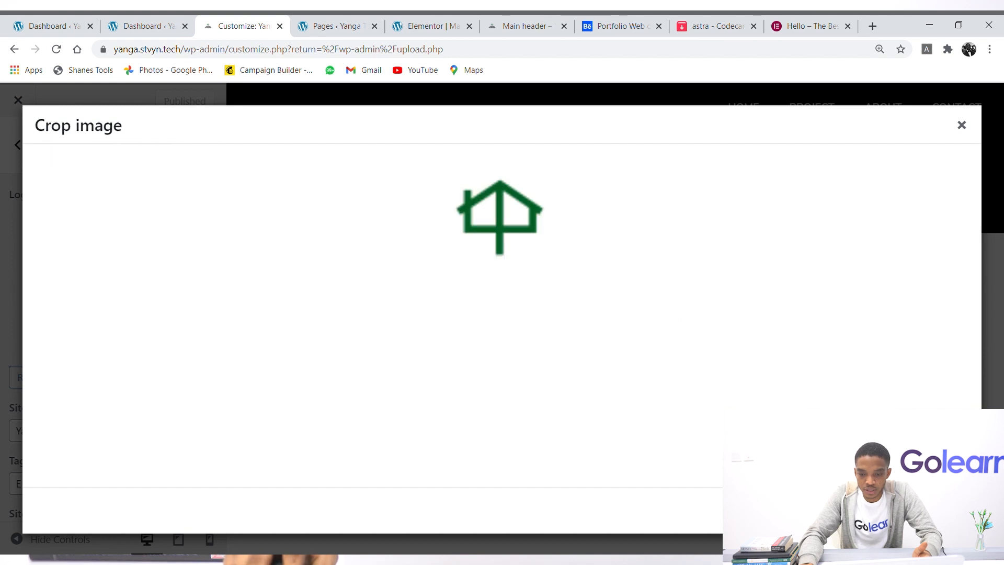
click(855, 510)
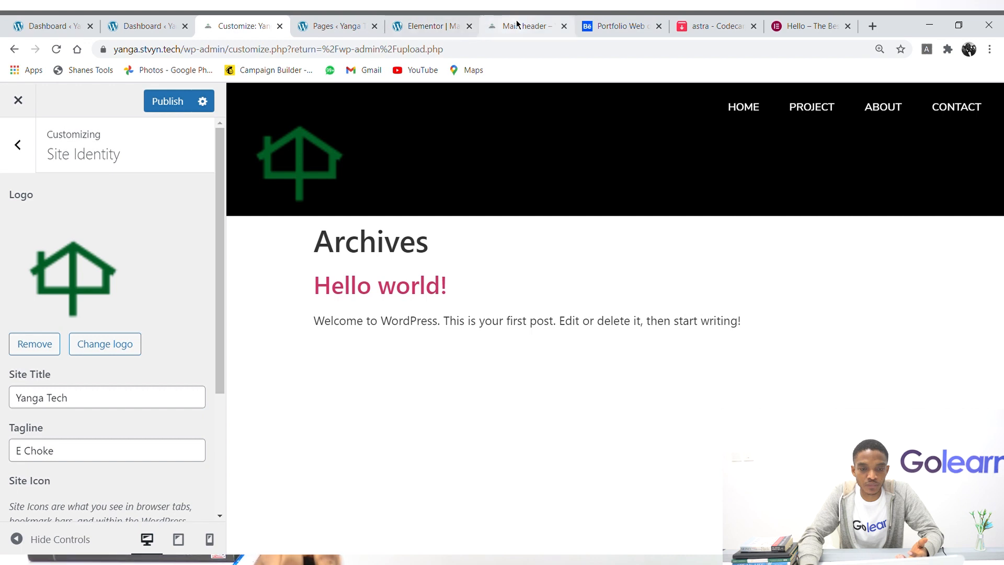
Switch to the Main header template in the Elementor editor and reload it to pick up the changed site logo.
click(424, 24)
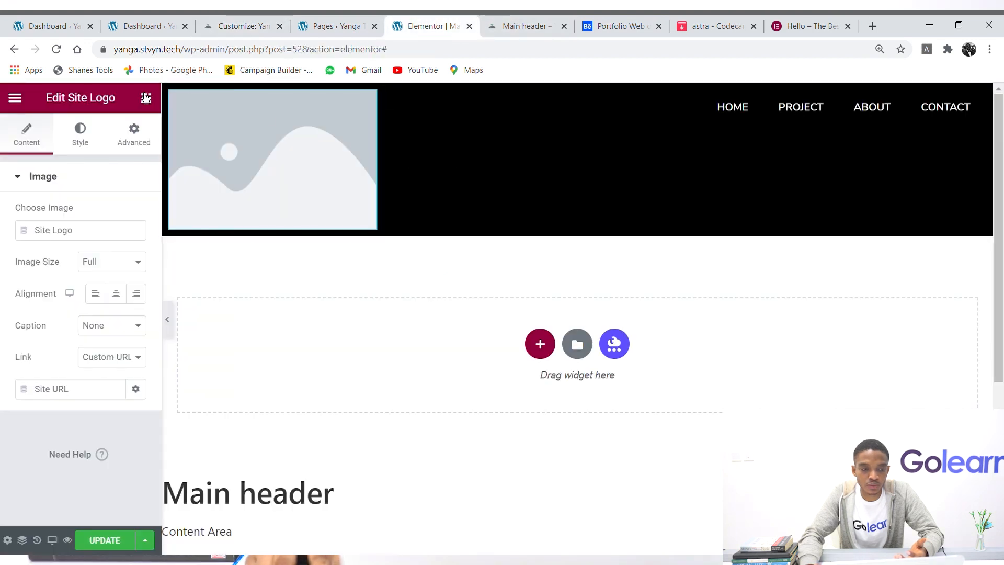
click(57, 49)
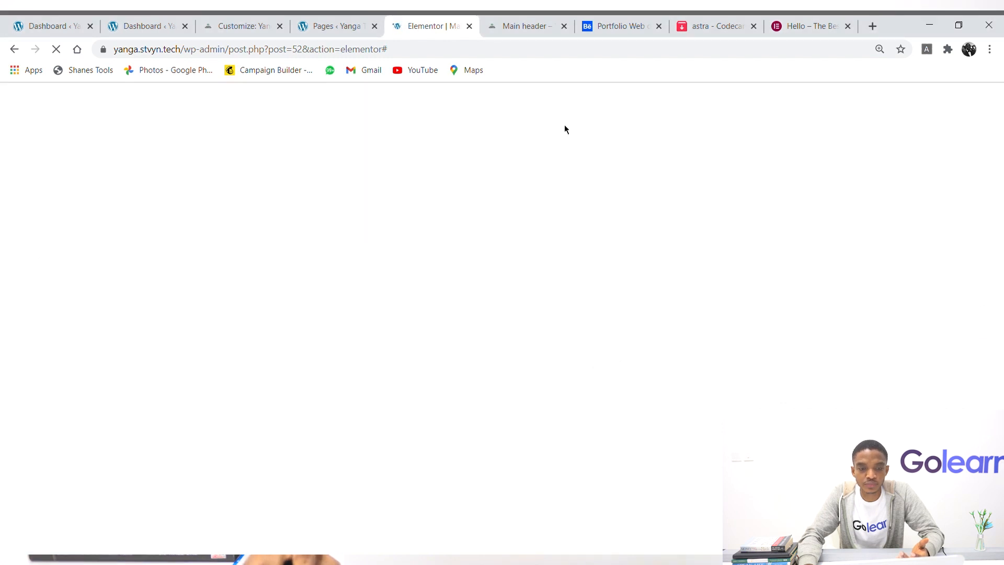
key(ctrl+plus)
key(ctrl+plus)
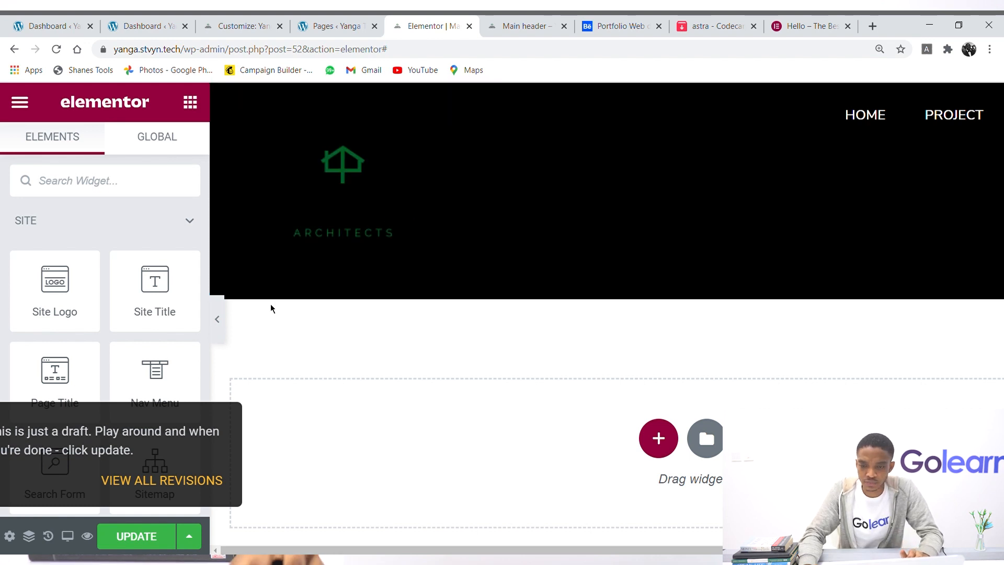
Set the width of the header's Site Logo widget to 28%.
click(358, 181)
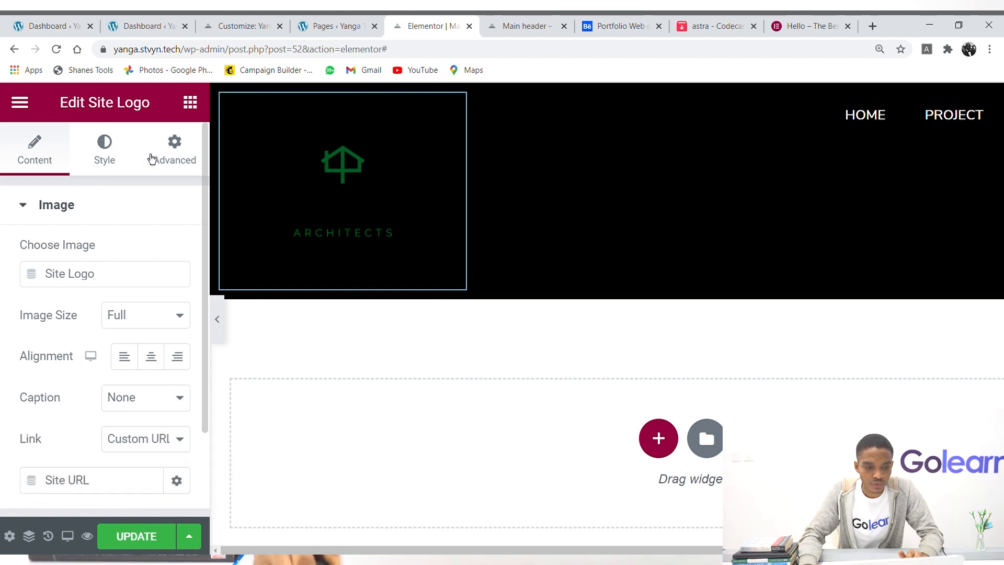
click(117, 157)
drag(24, 288, 51, 283)
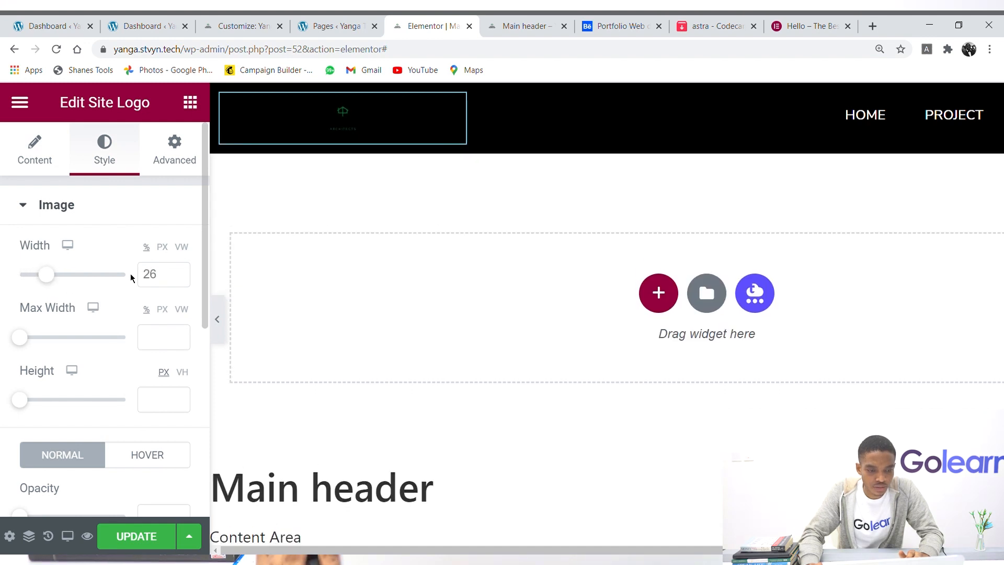
click(177, 271)
click(177, 271)
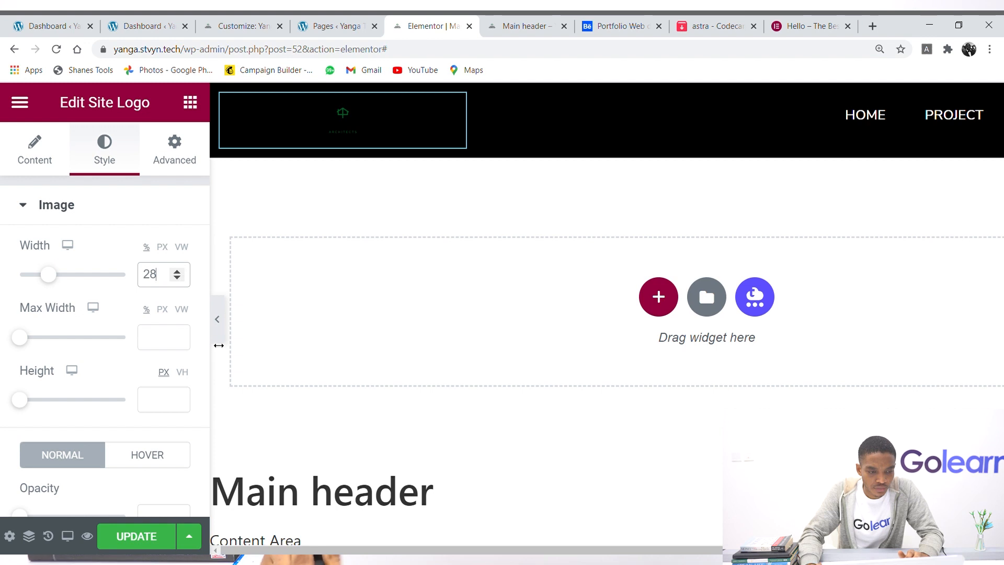
Align the Site Logo widget to the left and update the header template.
click(44, 162)
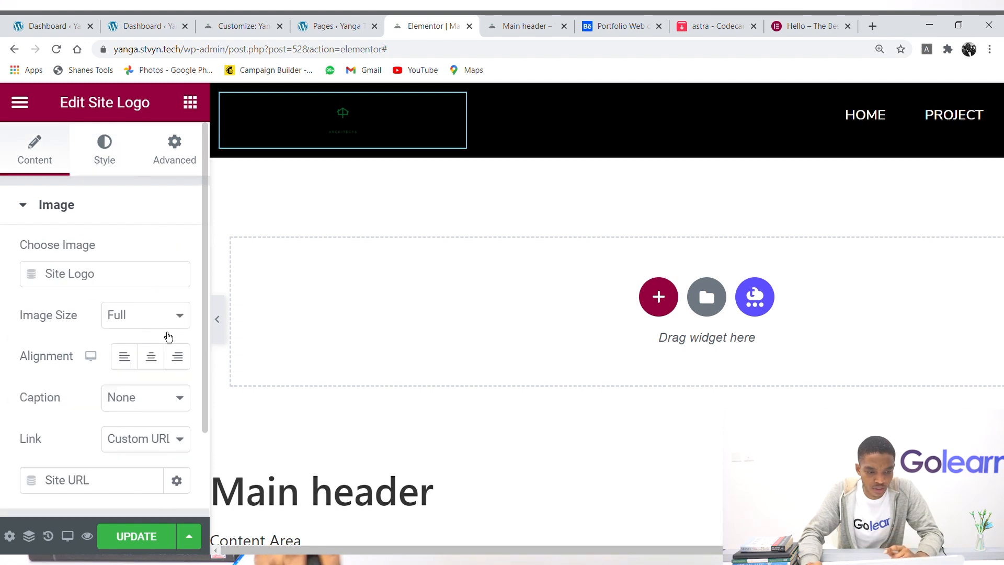
click(129, 362)
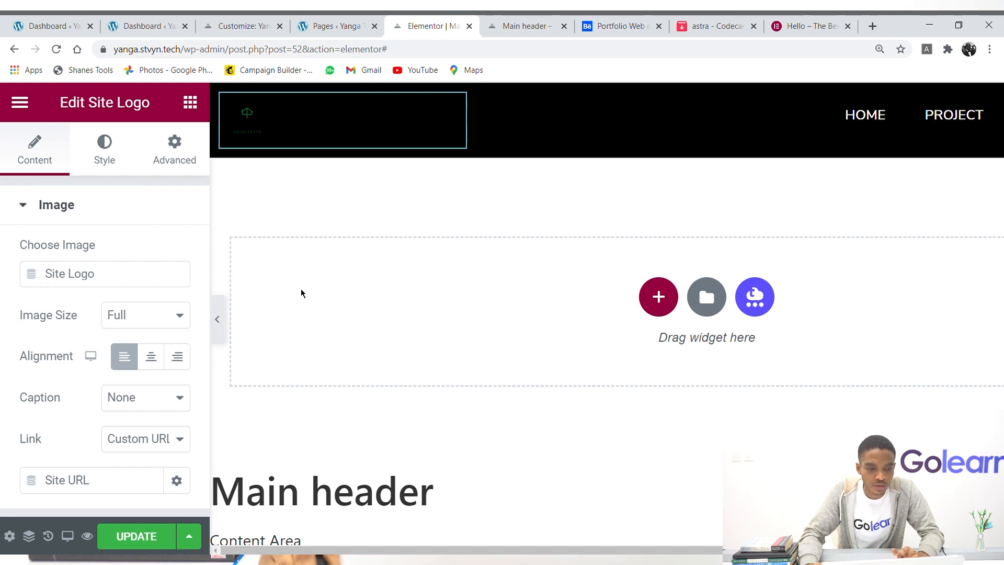
click(102, 154)
click(129, 546)
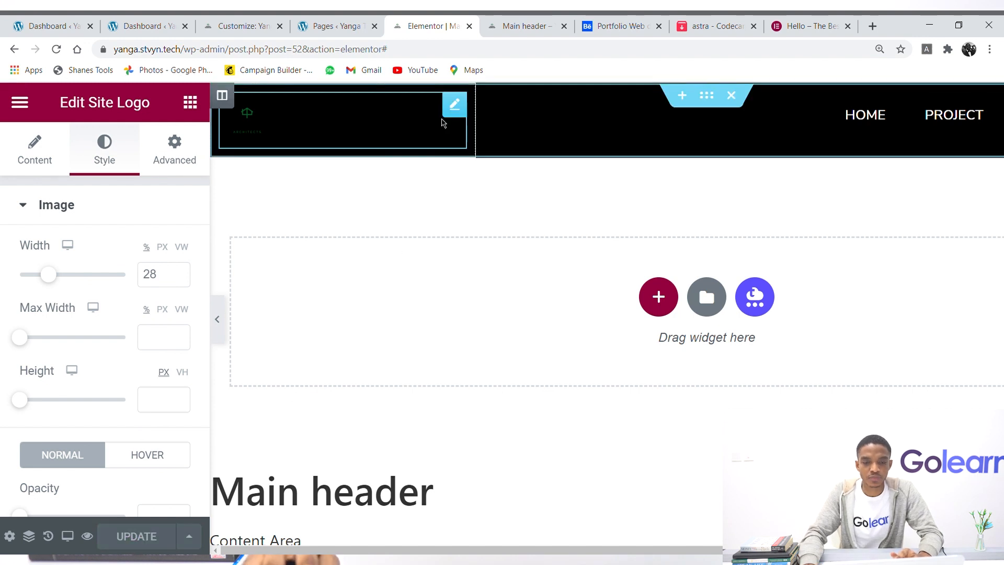
Open a fresh preview of the Main header template and close the outdated one.
click(516, 29)
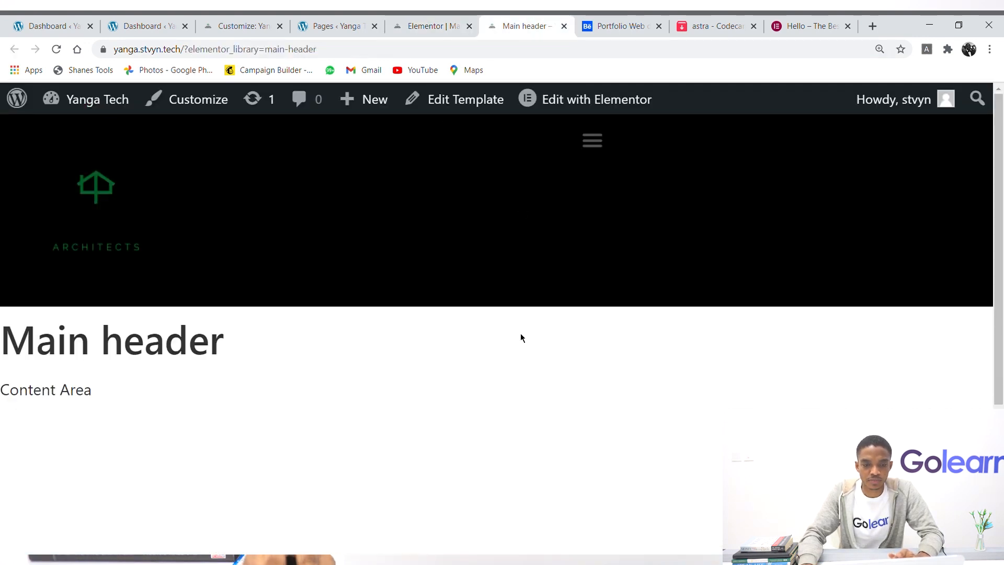
click(432, 23)
mouse_move(88, 537)
click(157, 501)
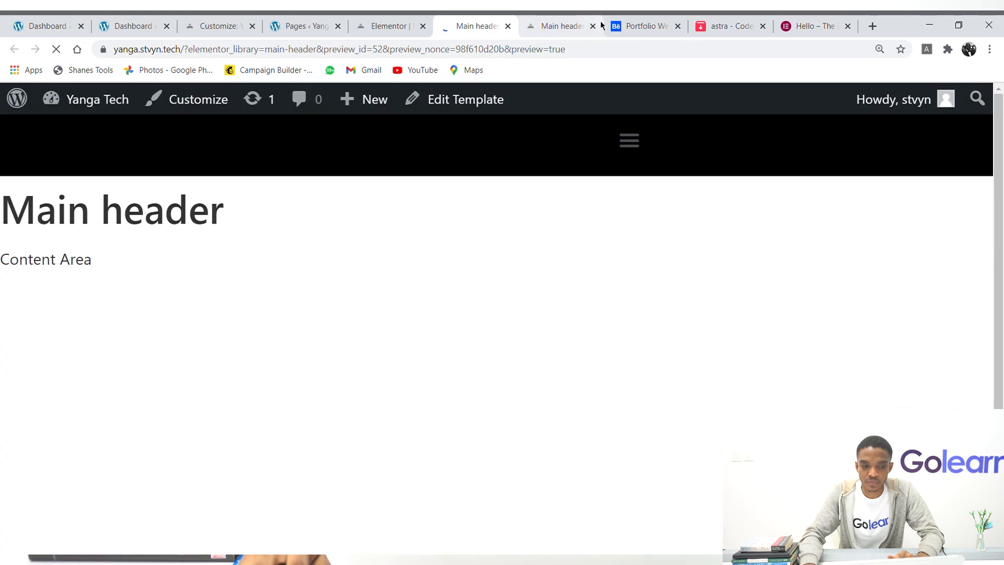
click(593, 26)
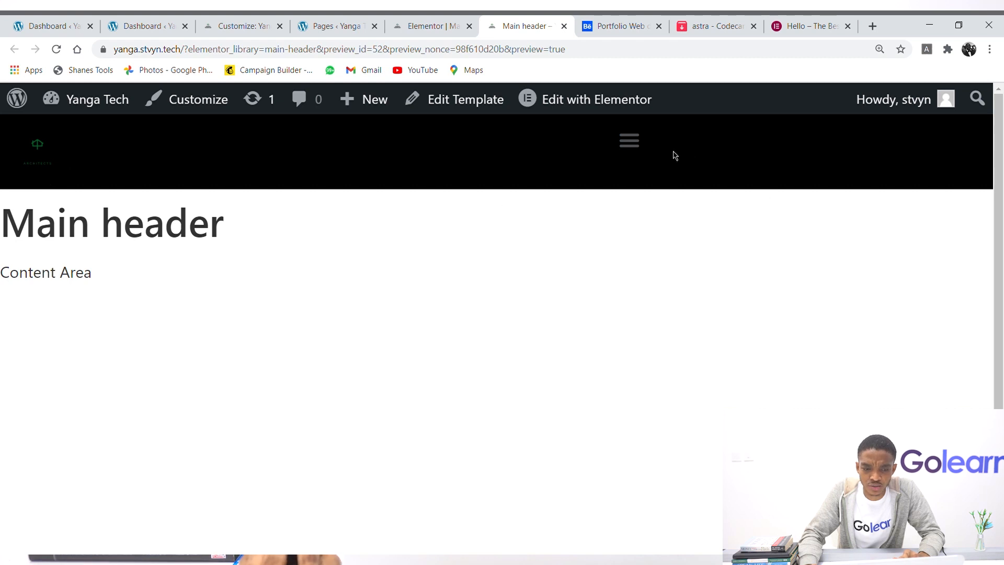
Set the Nav Menu's mobile dropdown to the Mobile breakpoint with full width on and the toggle aligned right.
click(453, 19)
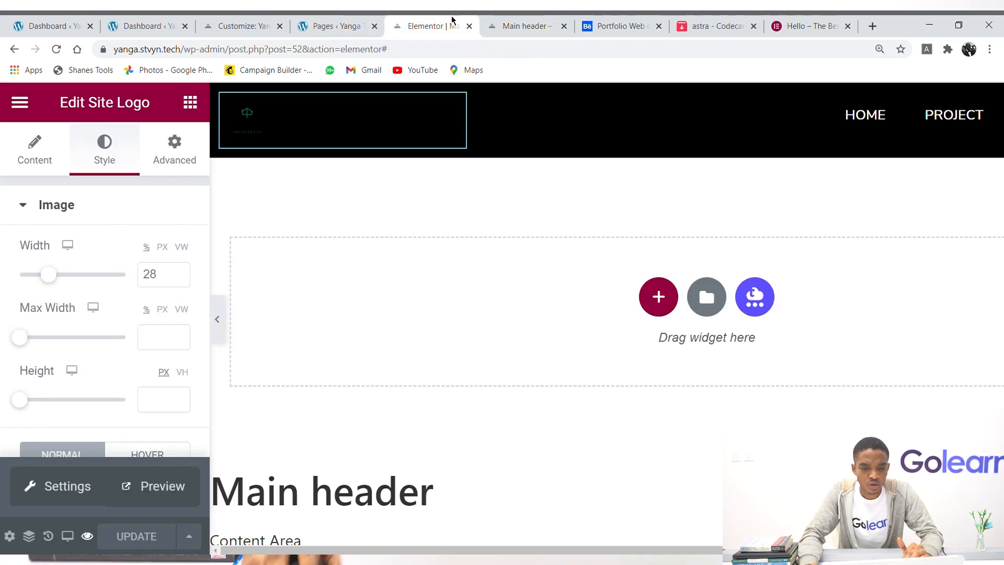
click(741, 132)
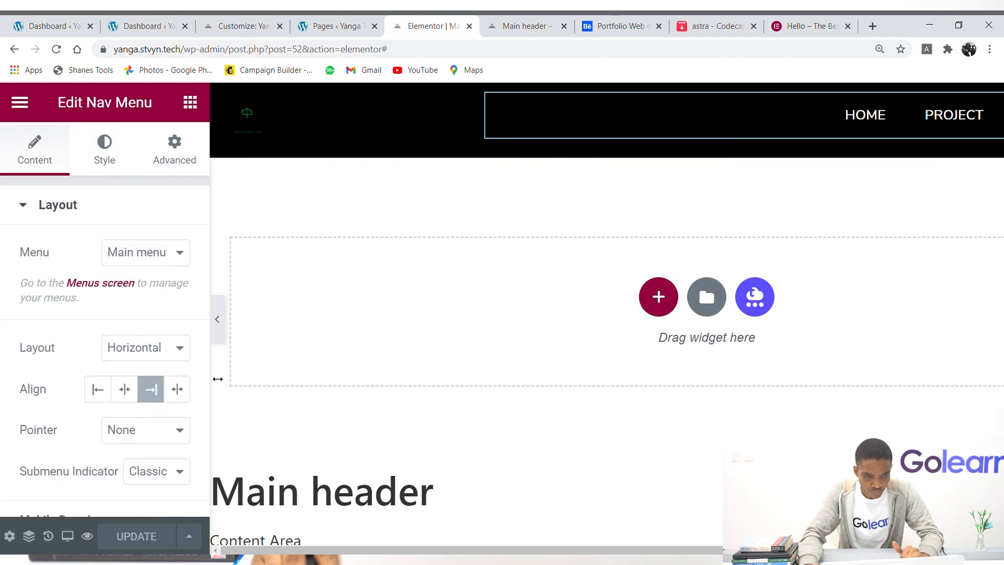
scroll(202, 291, down, 6)
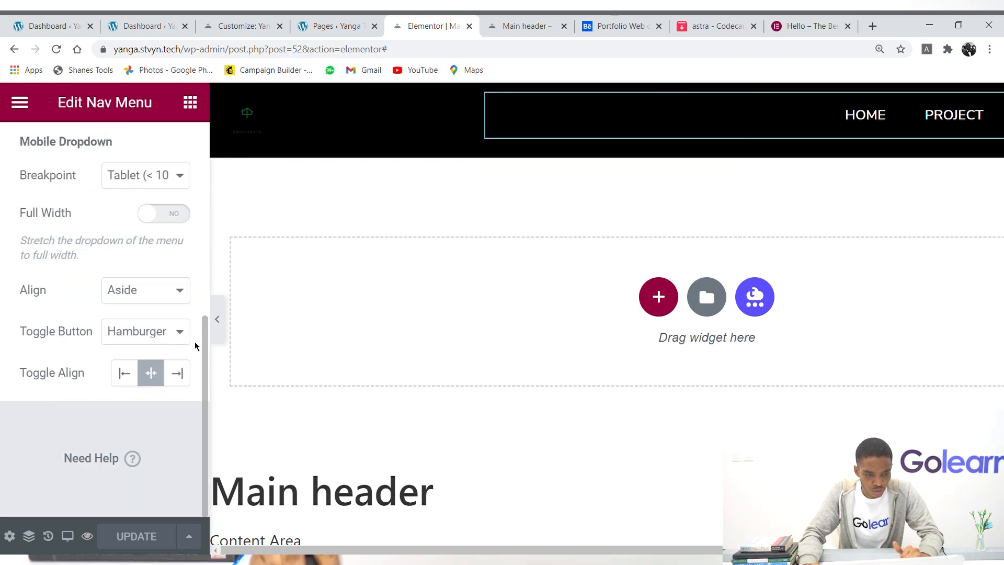
drag(204, 343, 204, 228)
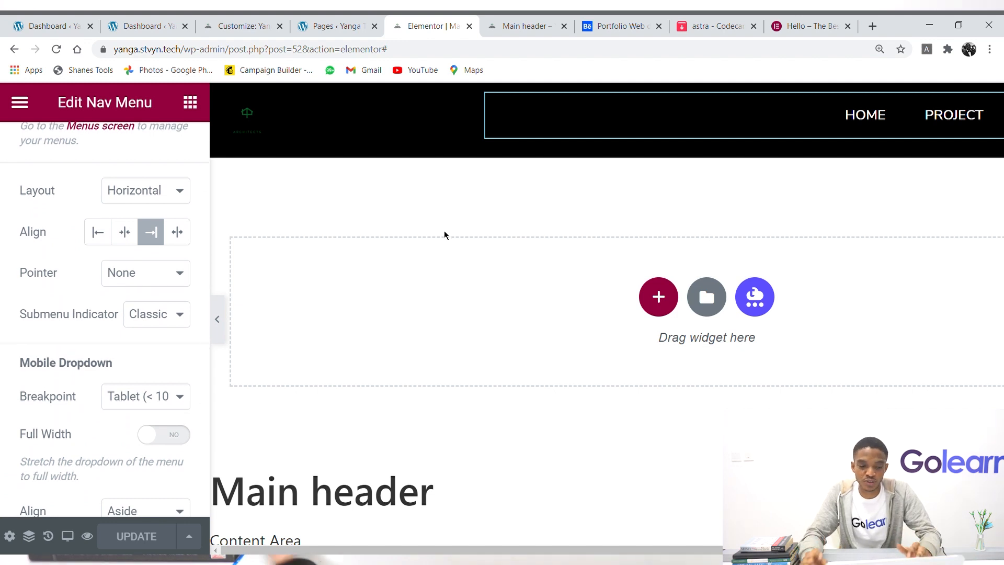
click(159, 423)
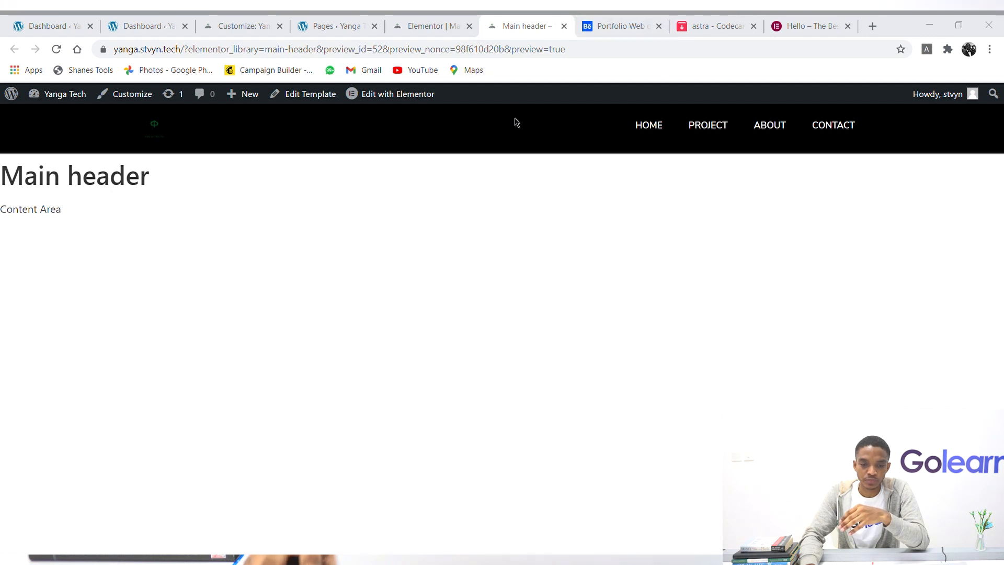
Reload the header preview and compare its logo and menu with the Behance portfolio design.
click(617, 26)
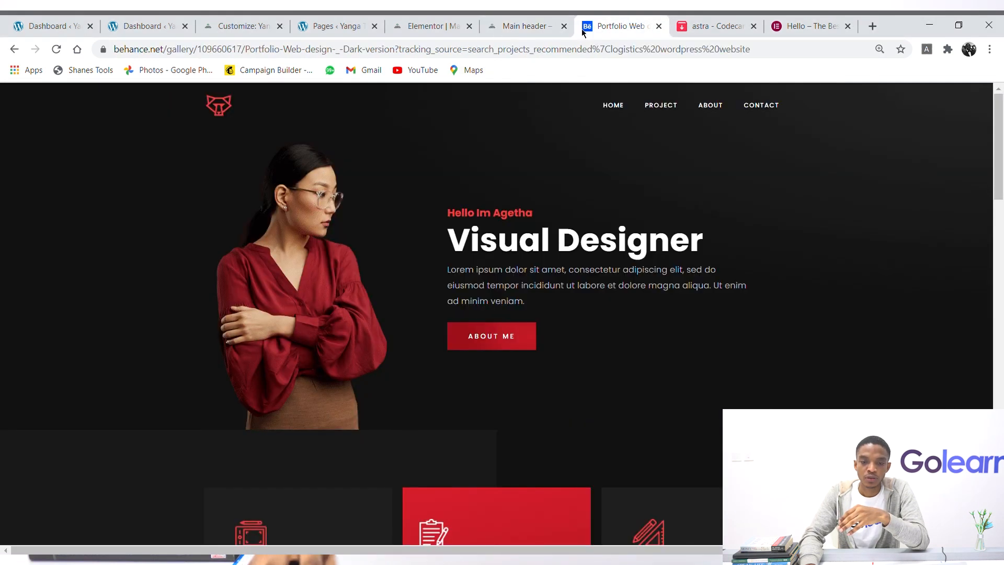
click(506, 20)
key(F5)
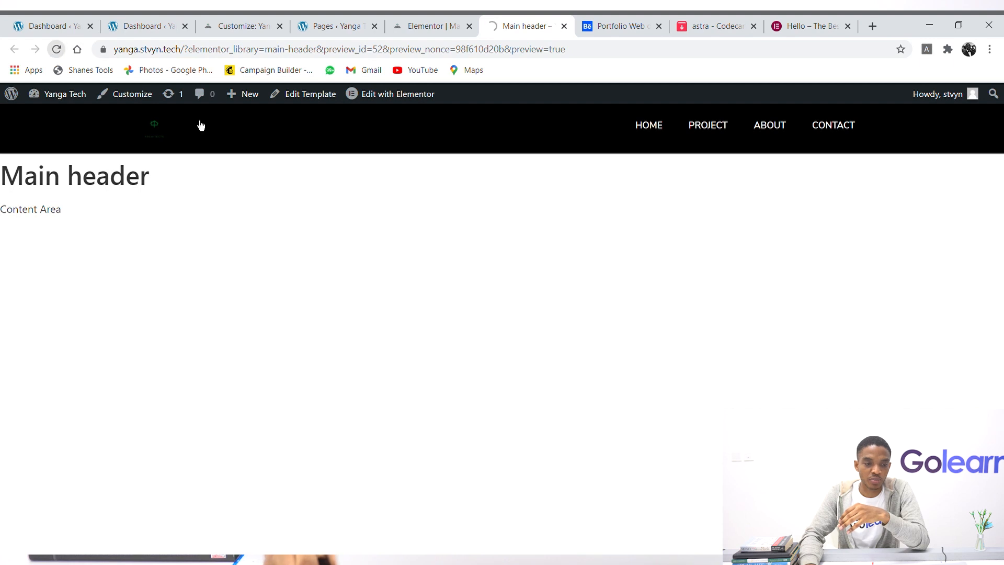
key(ctrl+plus)
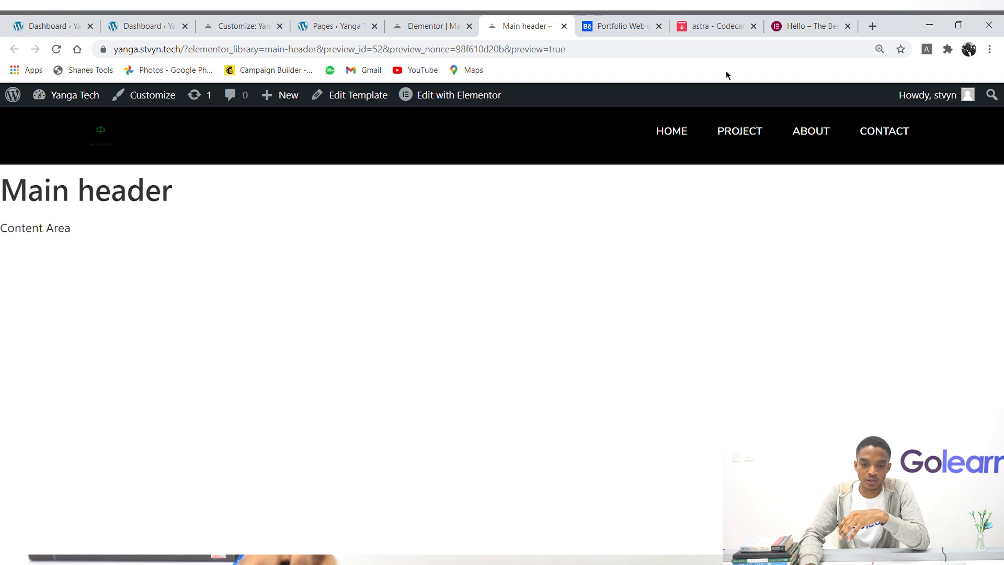
click(621, 26)
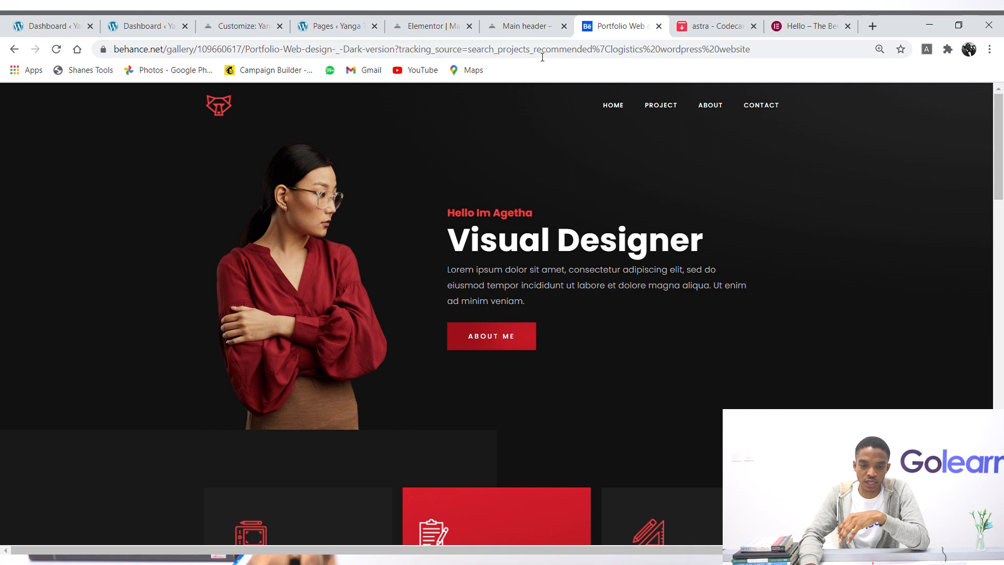
click(520, 26)
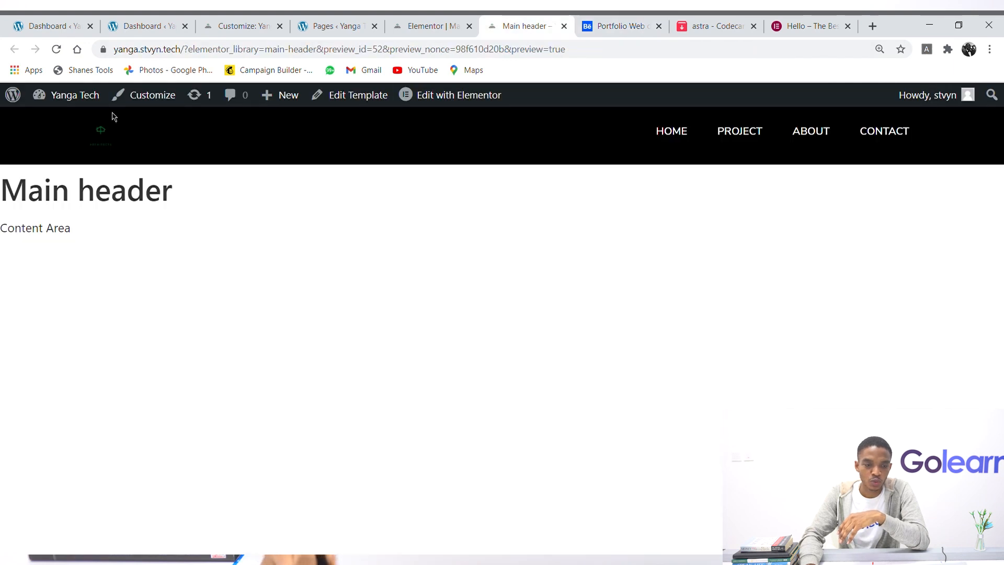
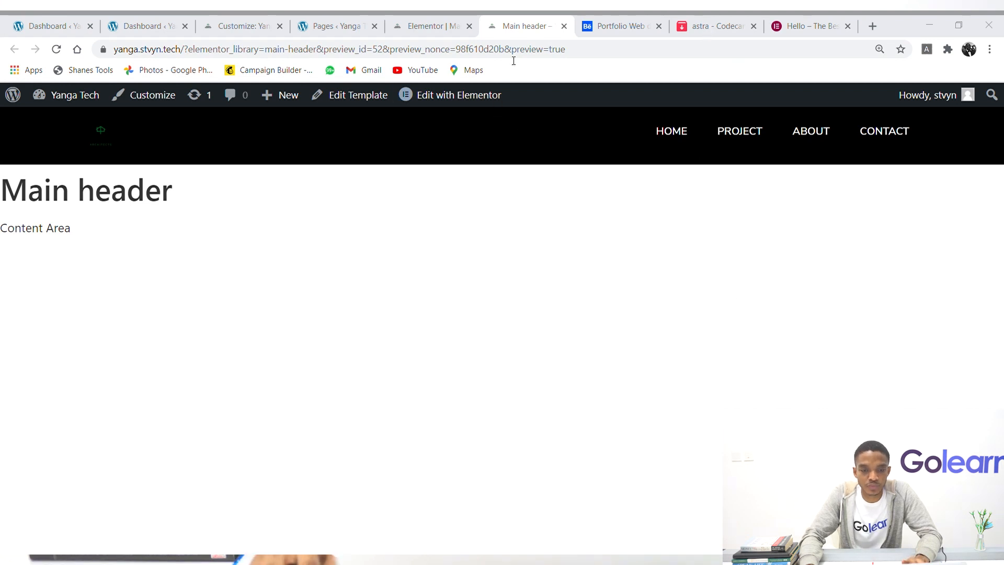
Delete the Site Logo widget from the header's first column in the Elementor editor.
click(447, 27)
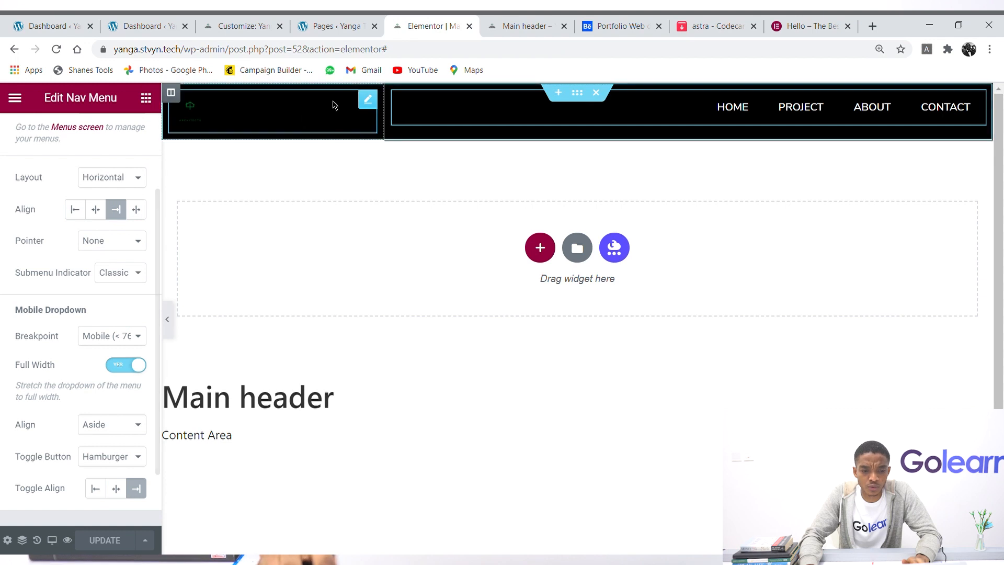
click(367, 99)
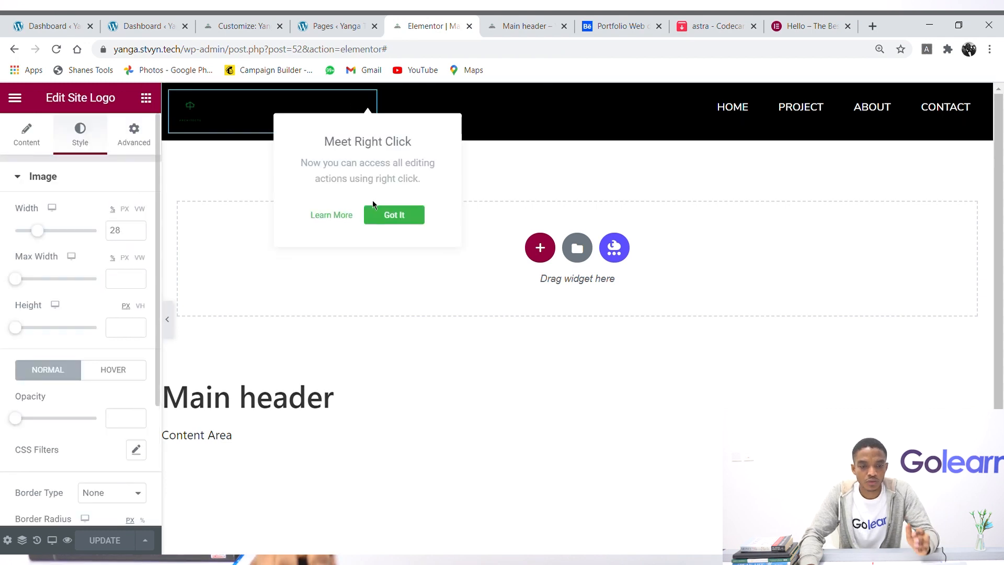
right_click(365, 99)
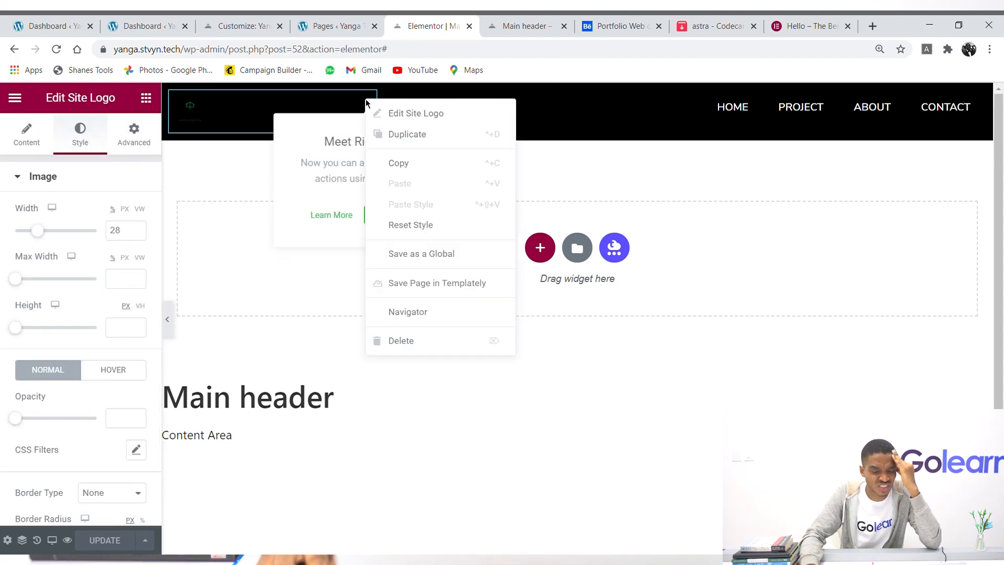
click(437, 340)
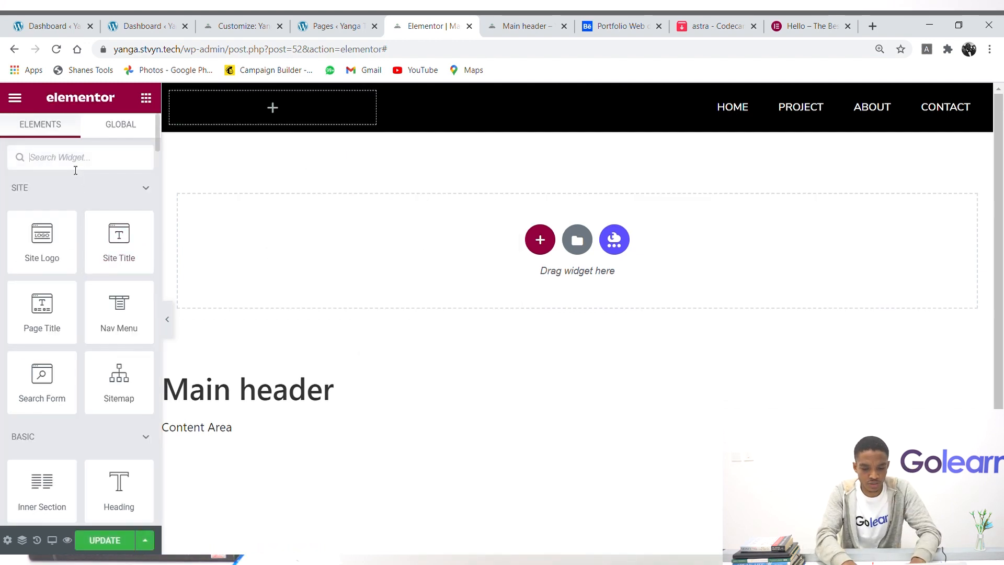
Add an Image widget to the empty header column and insert the cropped house symbol from the media library.
text(image)
drag(45, 201, 244, 110)
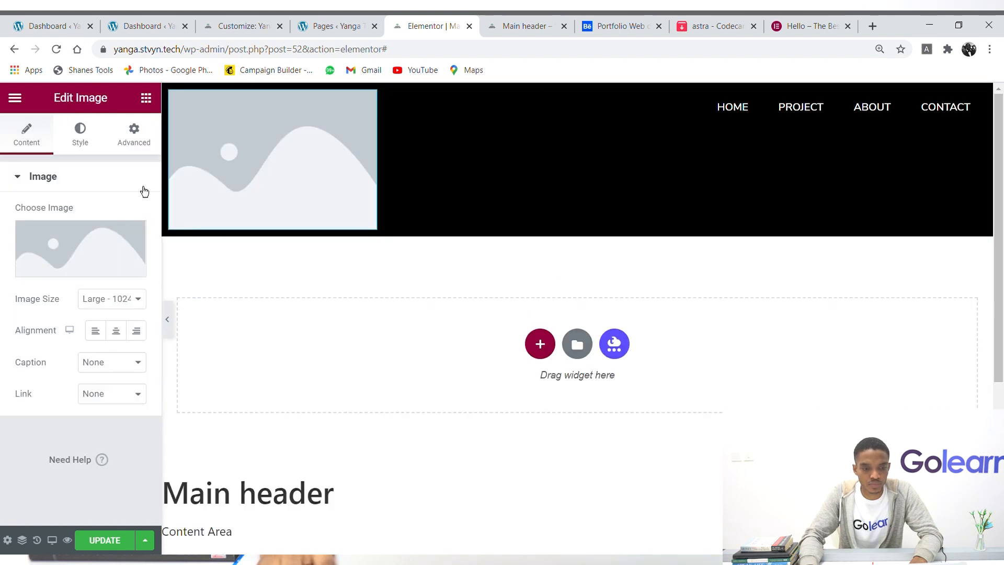
click(99, 235)
click(76, 156)
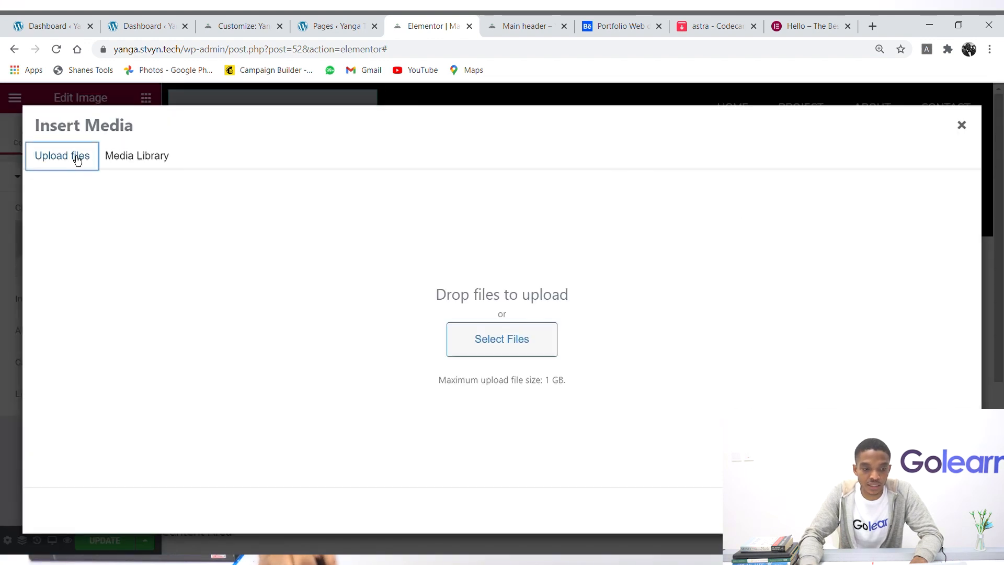
click(151, 166)
click(120, 261)
click(936, 510)
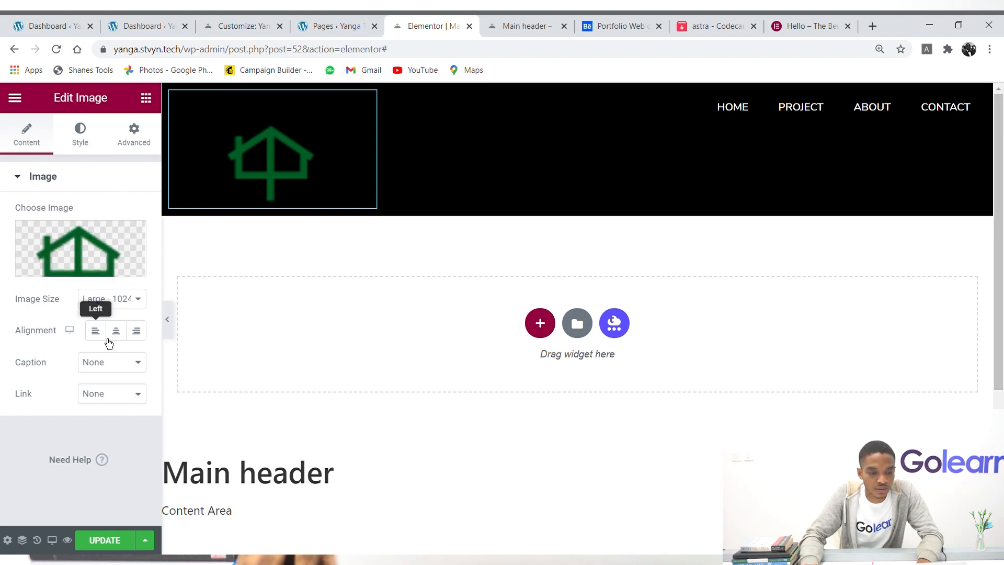
click(124, 400)
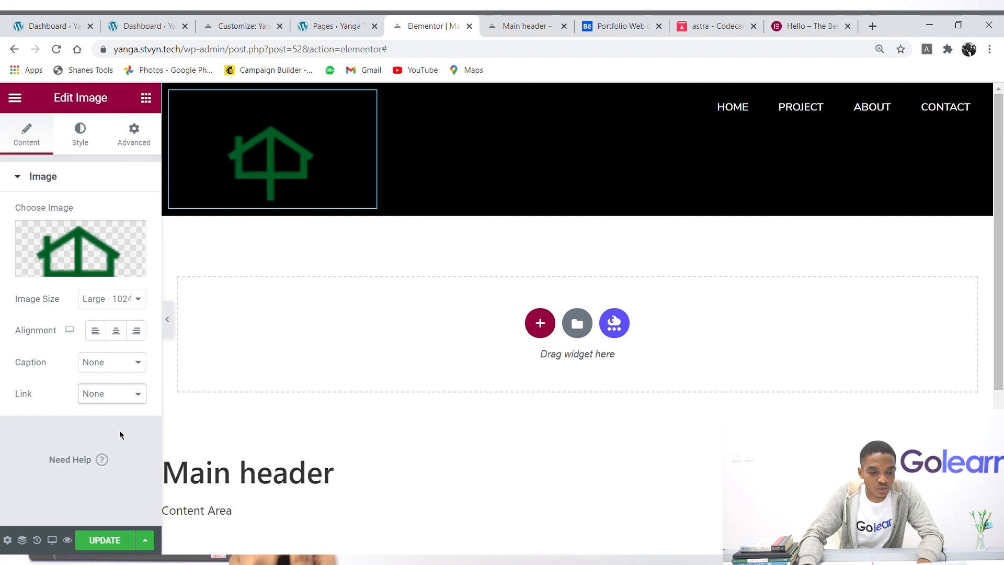
click(116, 460)
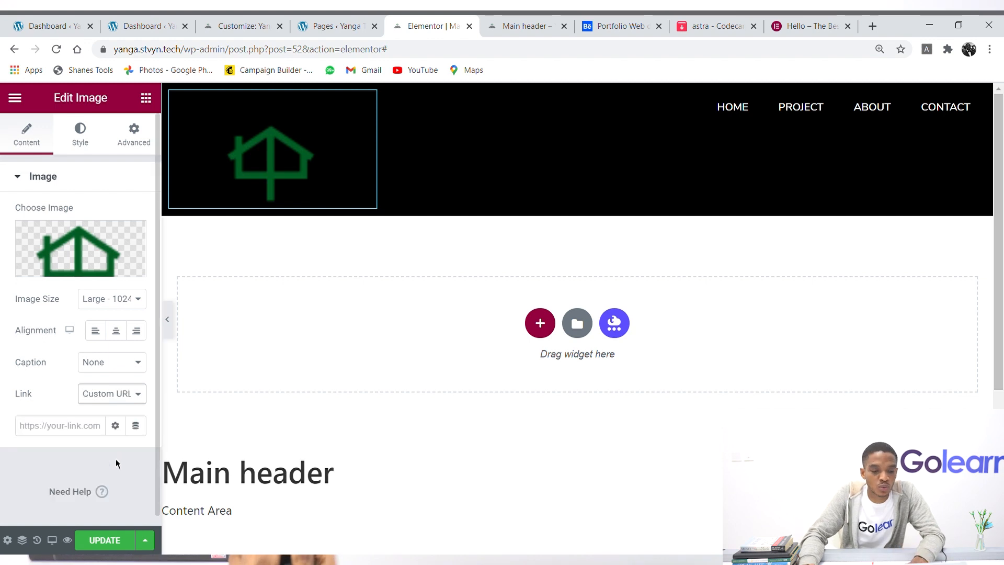
click(51, 429)
text(yanga.stvyn.tech)
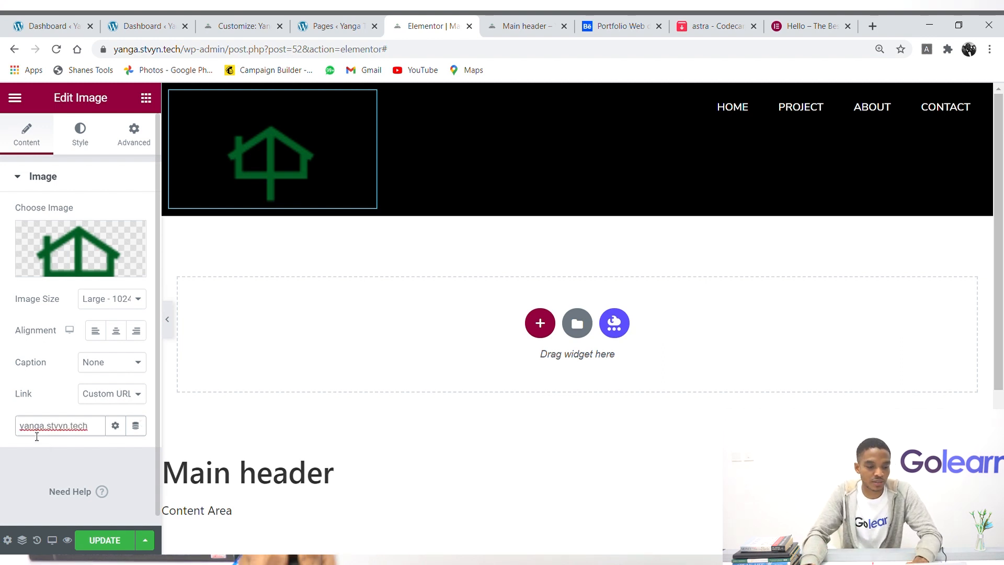
text(ttp)
text(://)
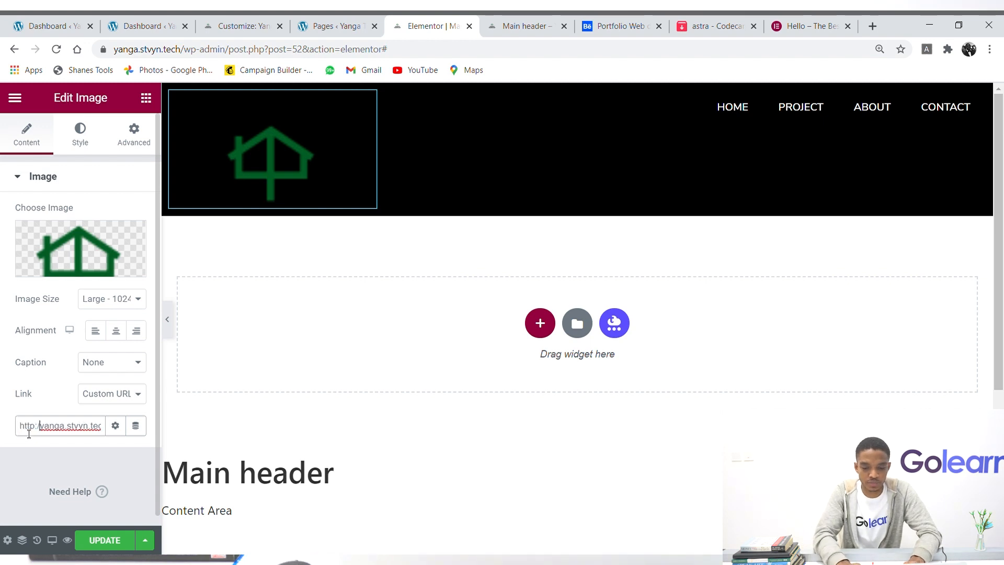
click(106, 339)
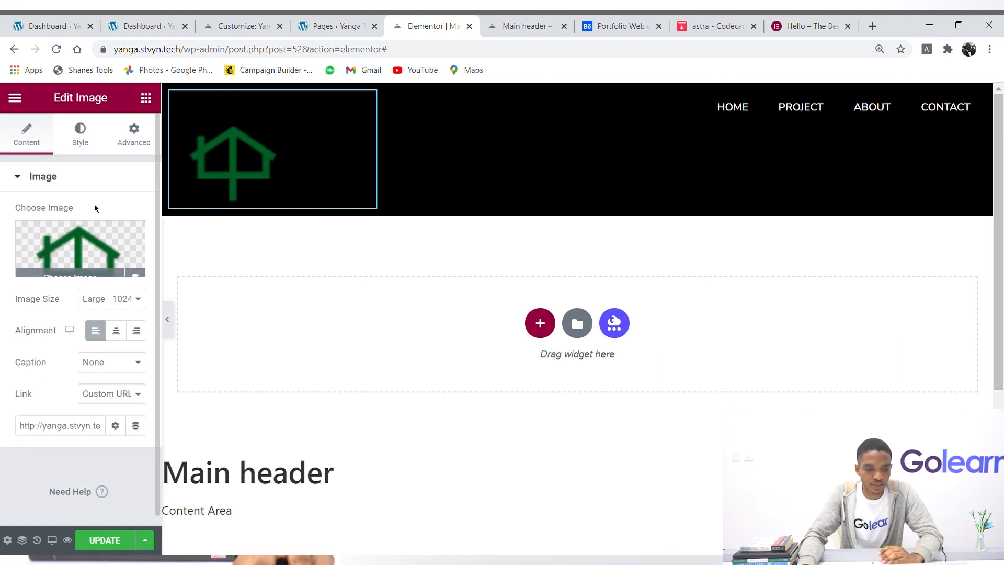
Set the header logo image's width to 30% and update the header template.
click(81, 137)
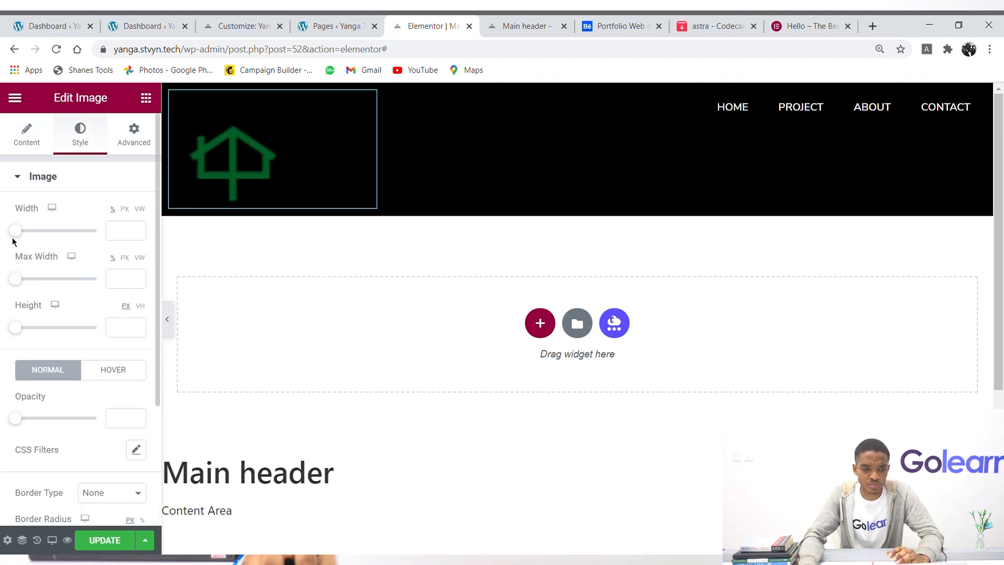
drag(17, 240, 44, 244)
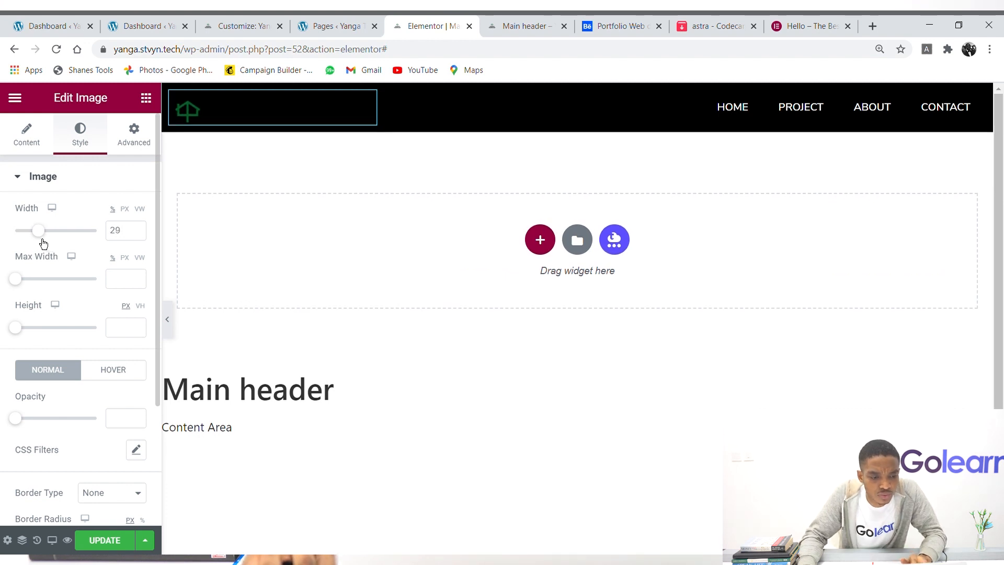
click(135, 228)
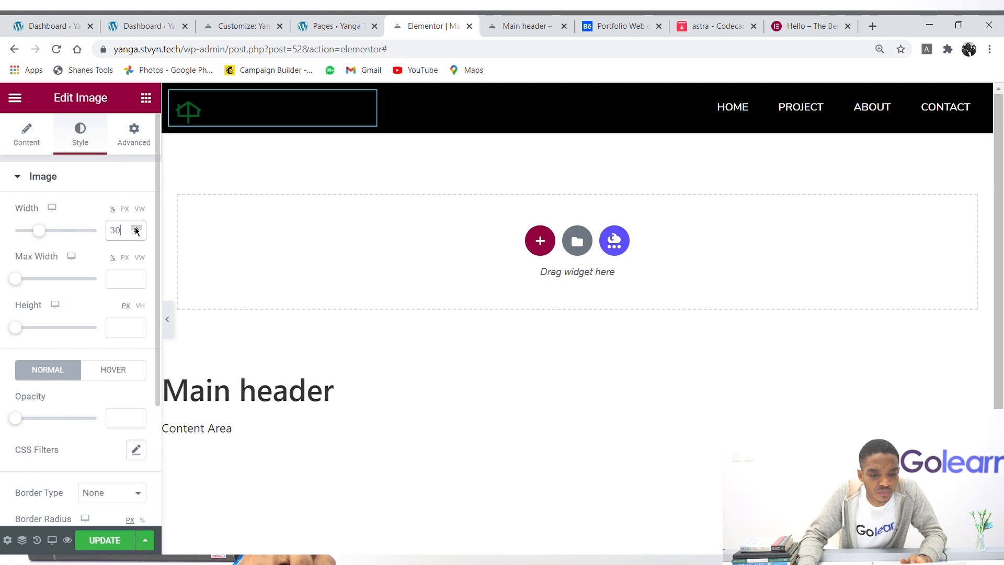
click(119, 545)
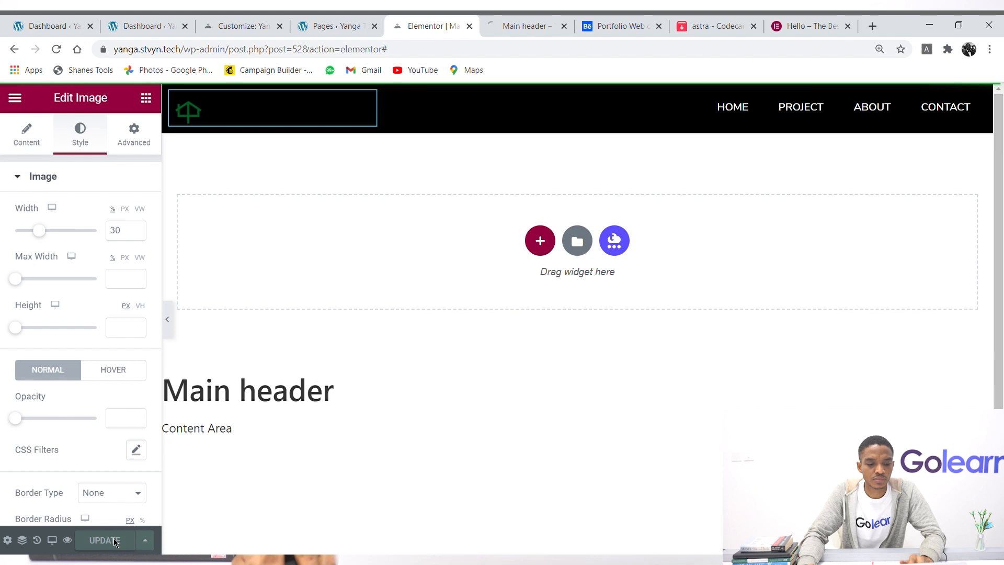
Compare the header preview's logo and menu sizes with the Behance portfolio design.
click(503, 28)
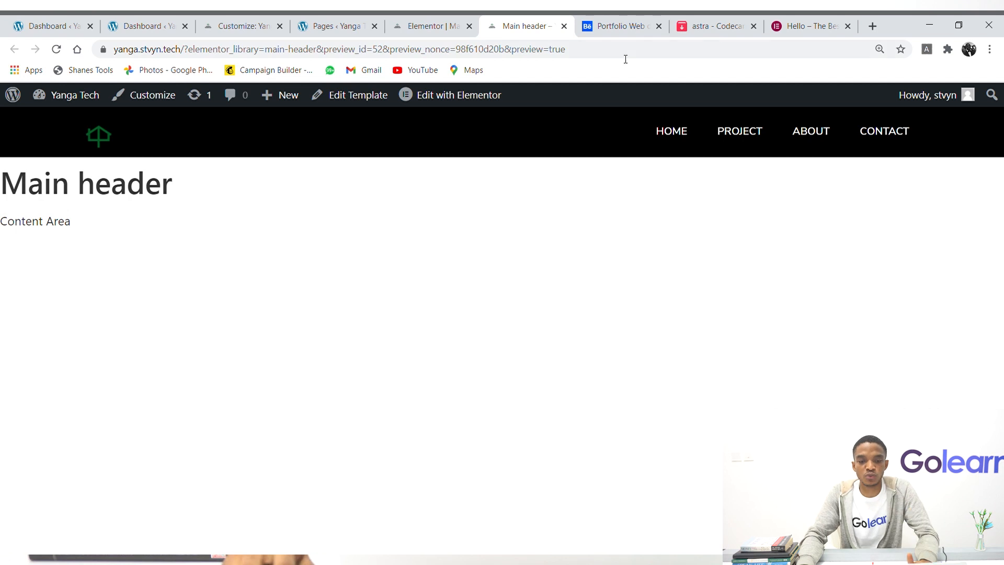
click(606, 23)
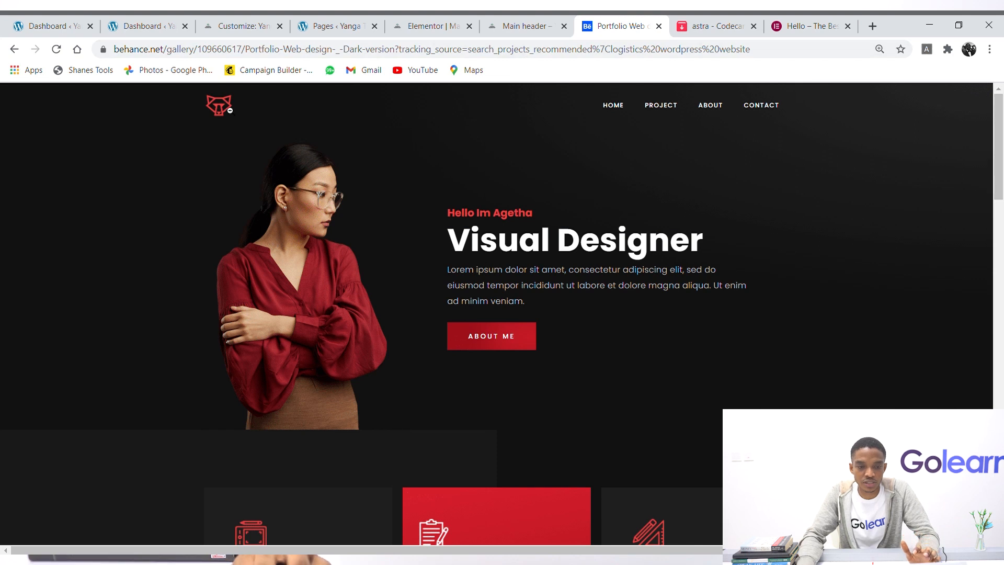
click(504, 21)
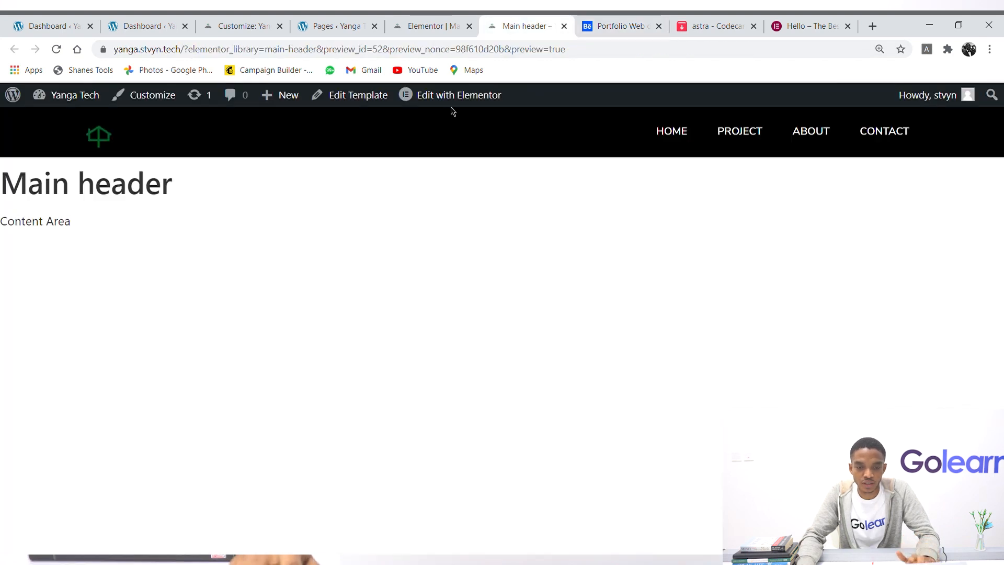
click(643, 19)
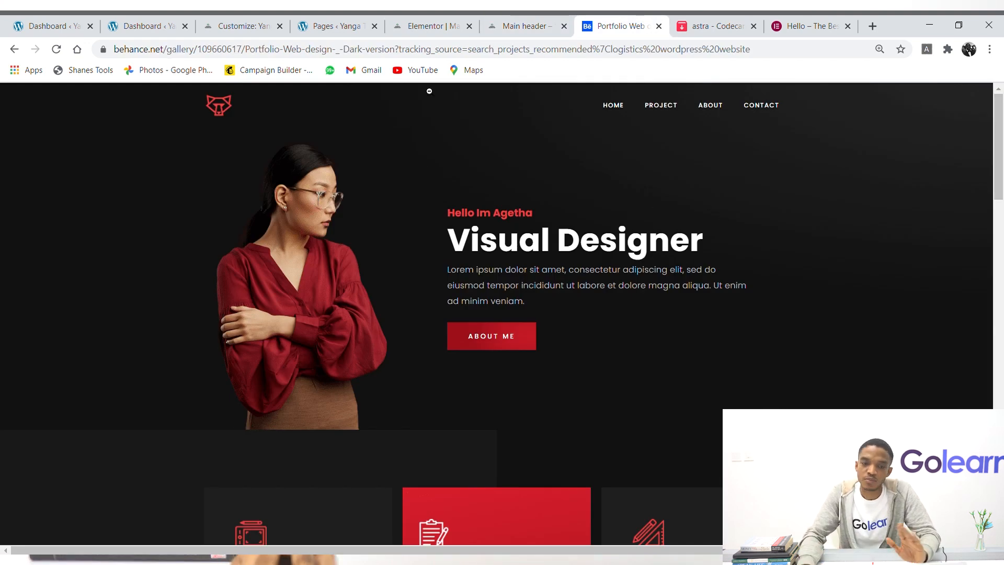
Set the header Nav Menu's typography size to 12 px in the Elementor editor and update the template.
click(430, 26)
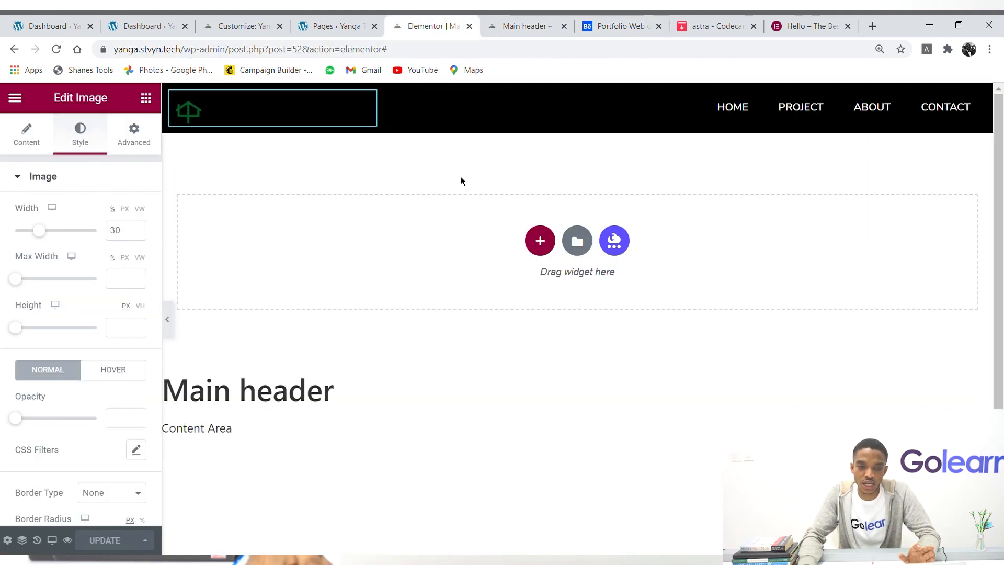
click(678, 116)
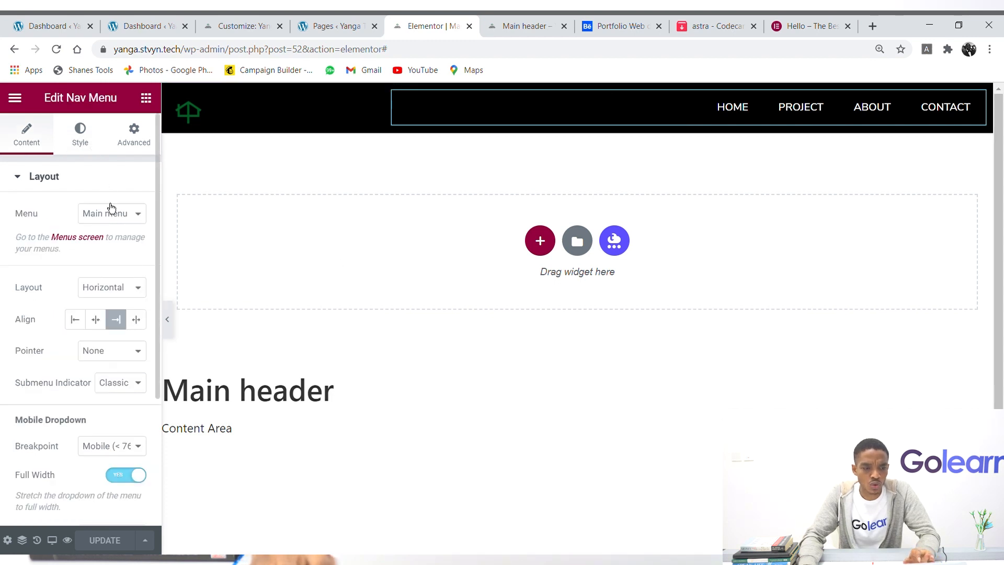
click(80, 134)
click(137, 216)
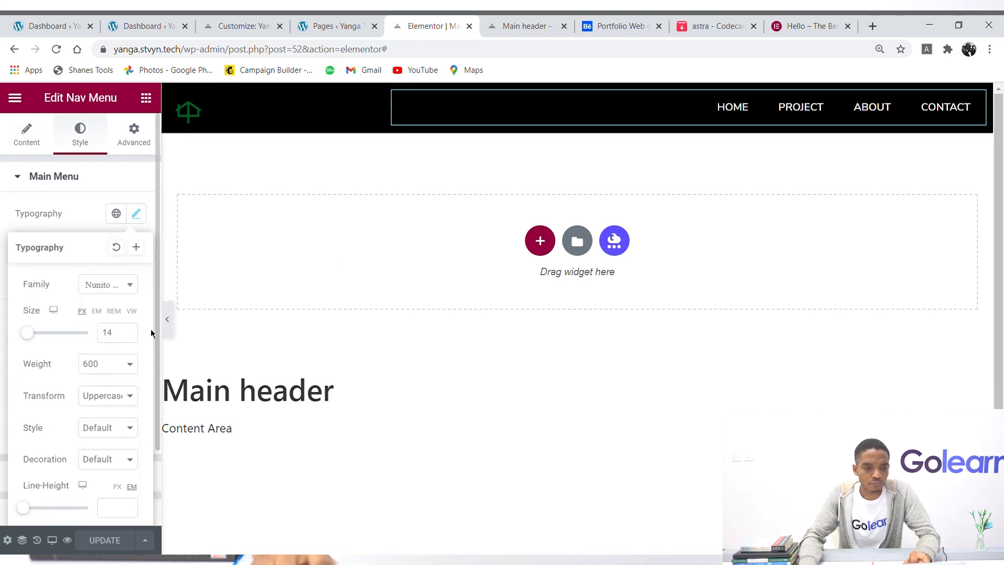
click(128, 336)
click(128, 335)
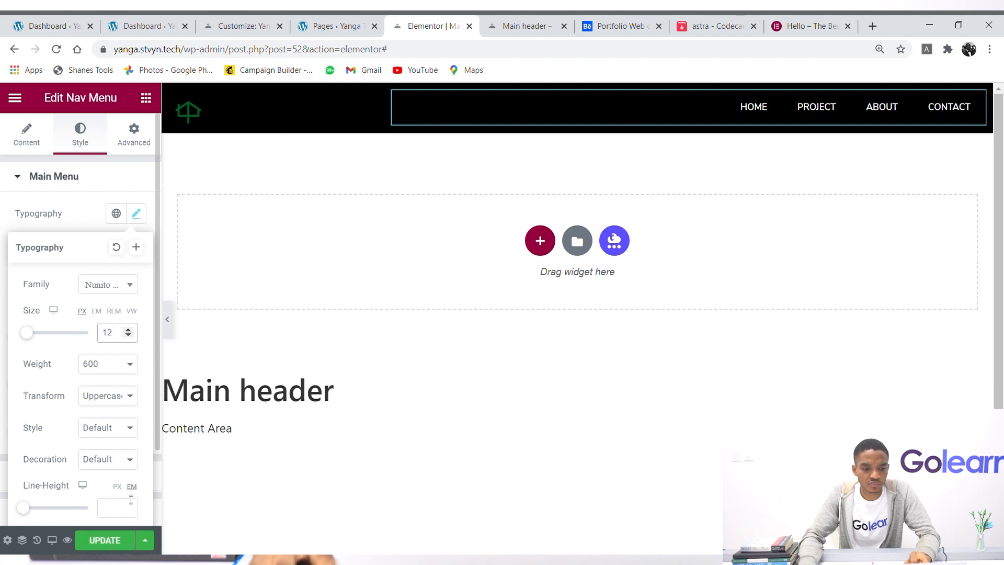
click(102, 546)
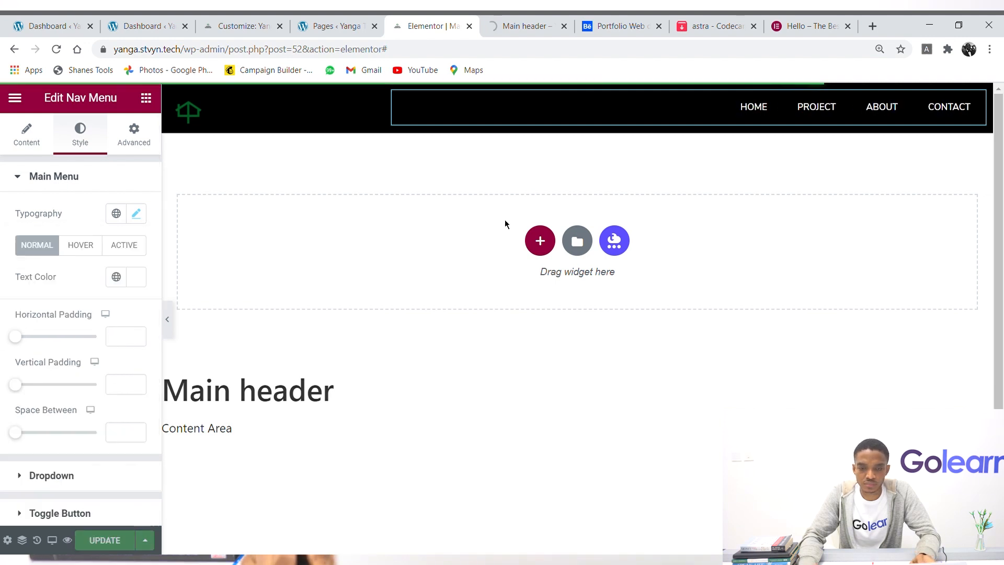
Check the header preview, and examine the footer section at the end of the Behance portfolio design.
click(523, 26)
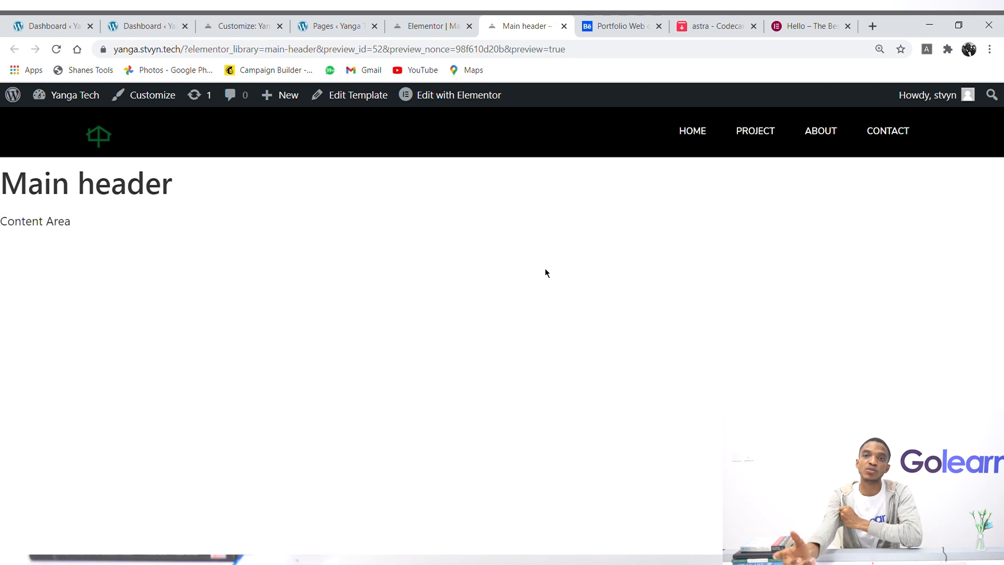
click(621, 25)
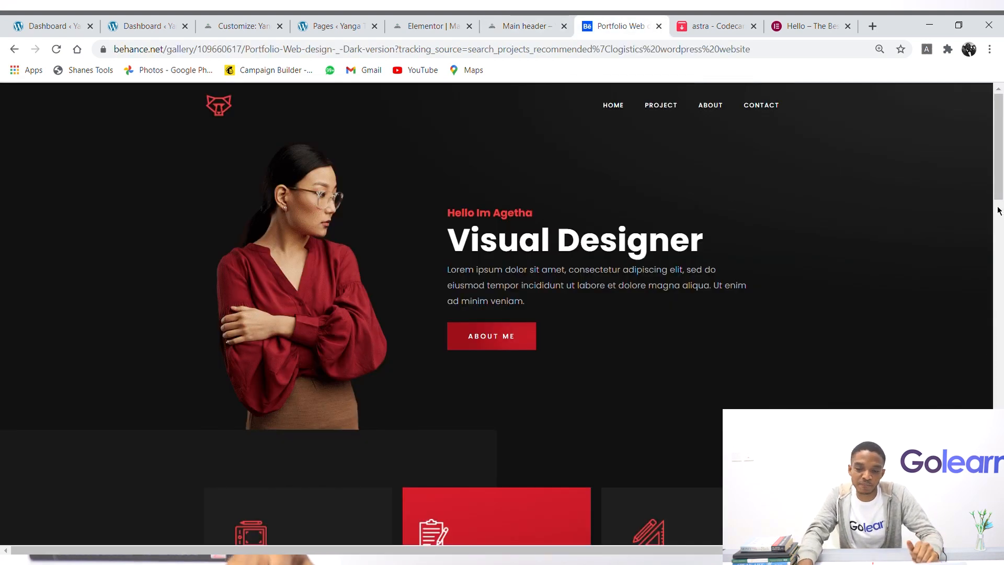
drag(998, 203, 998, 481)
scroll(502, 306, down, 4)
scroll(502, 313, down, 1)
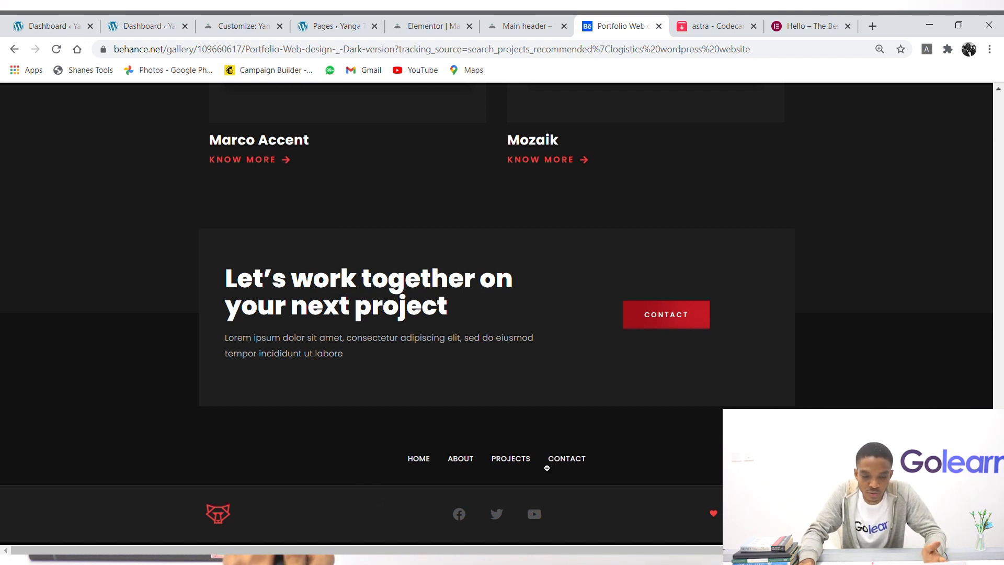
Close the browser tabs with the header preview, the Elementor header editor and the Customizer.
click(505, 22)
click(564, 26)
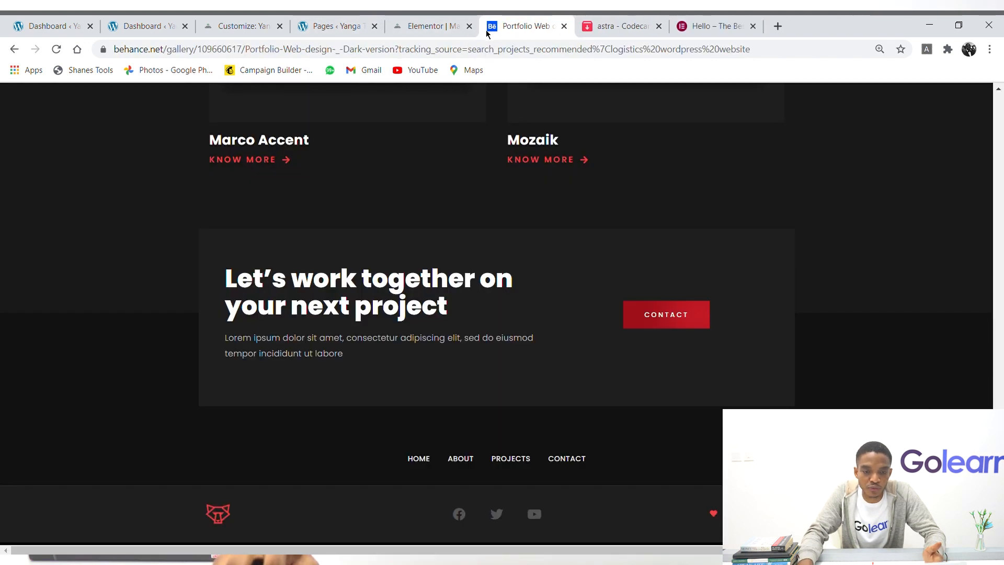
click(469, 26)
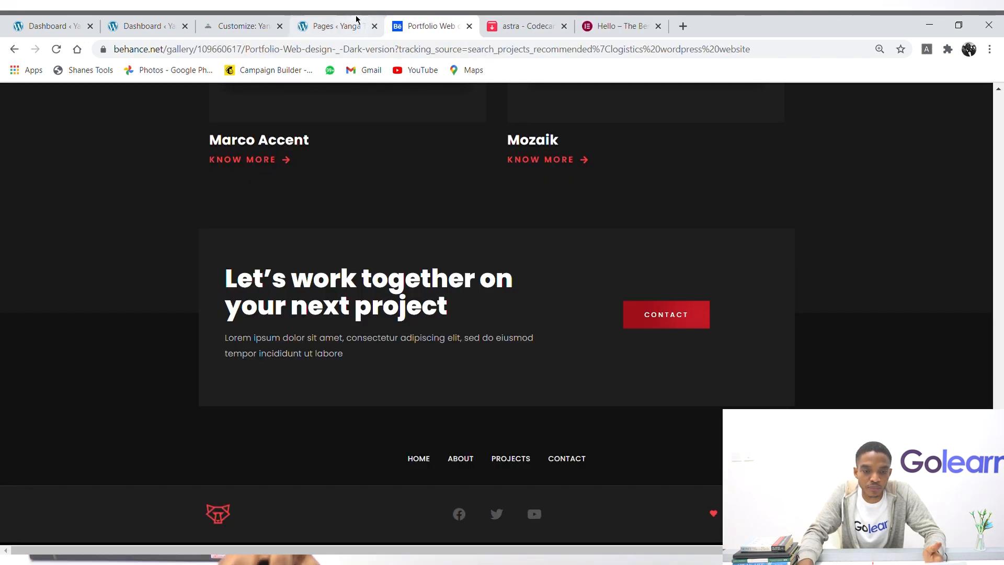
click(335, 26)
click(273, 27)
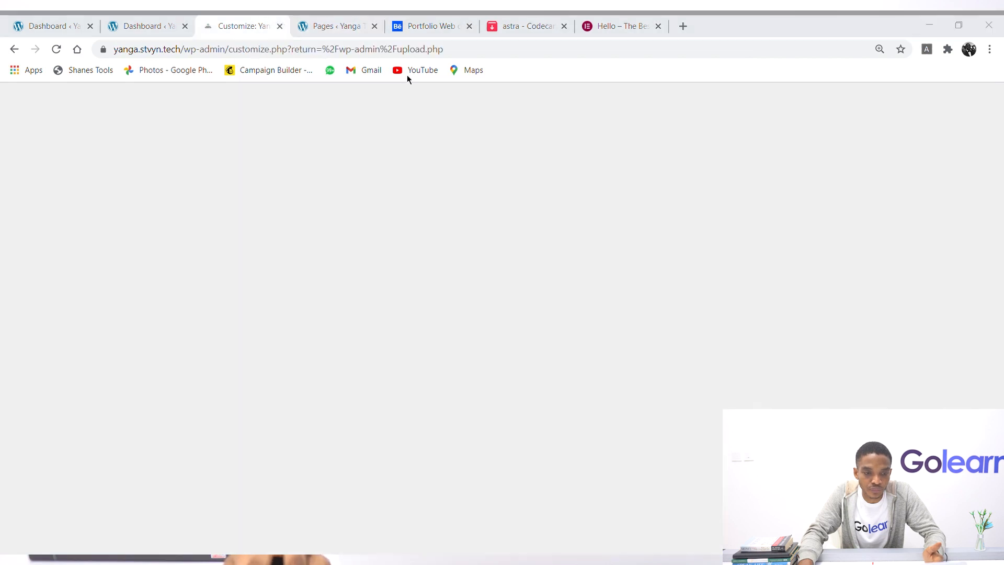
key(ctrl+w)
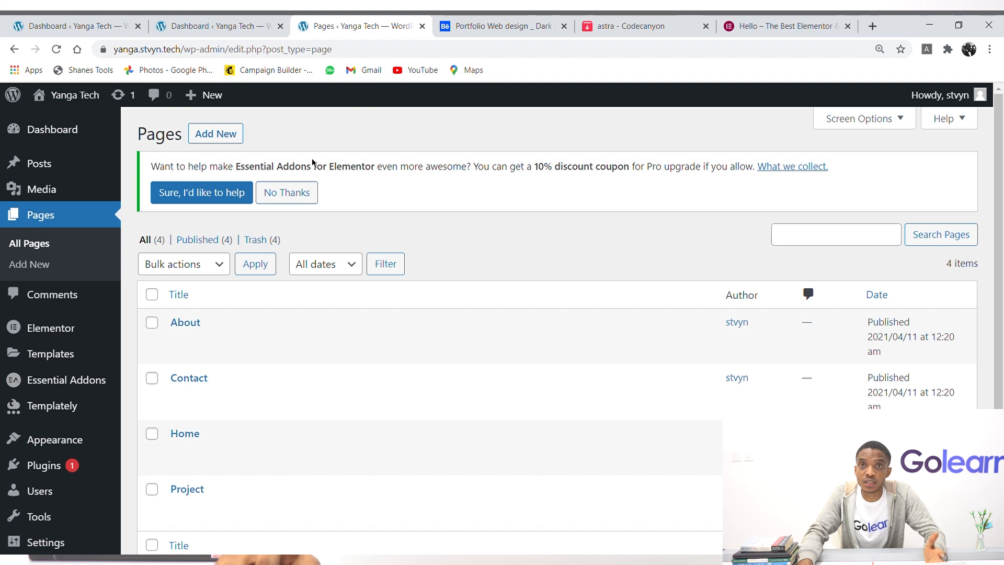
Open Elementor's Theme Builder template list in a new browser tab from the WordPress dashboard.
mouse_move(76, 365)
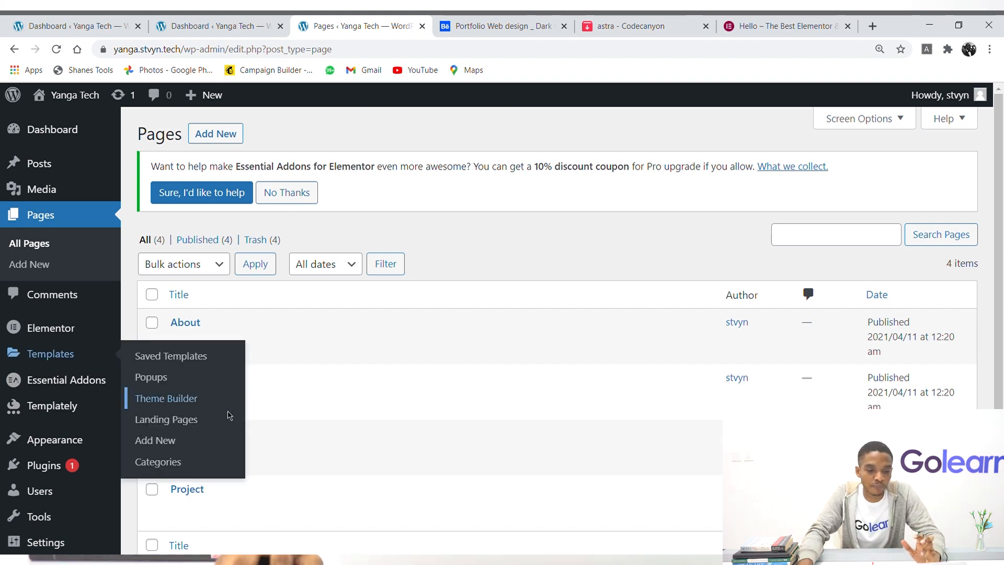
middle_click(165, 398)
click(403, 25)
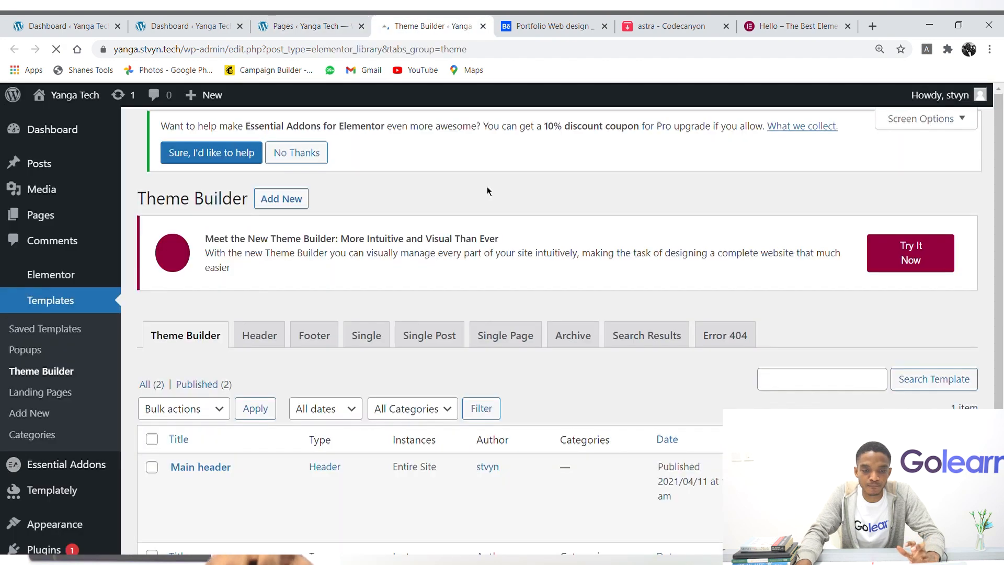
scroll(491, 189, down, 1)
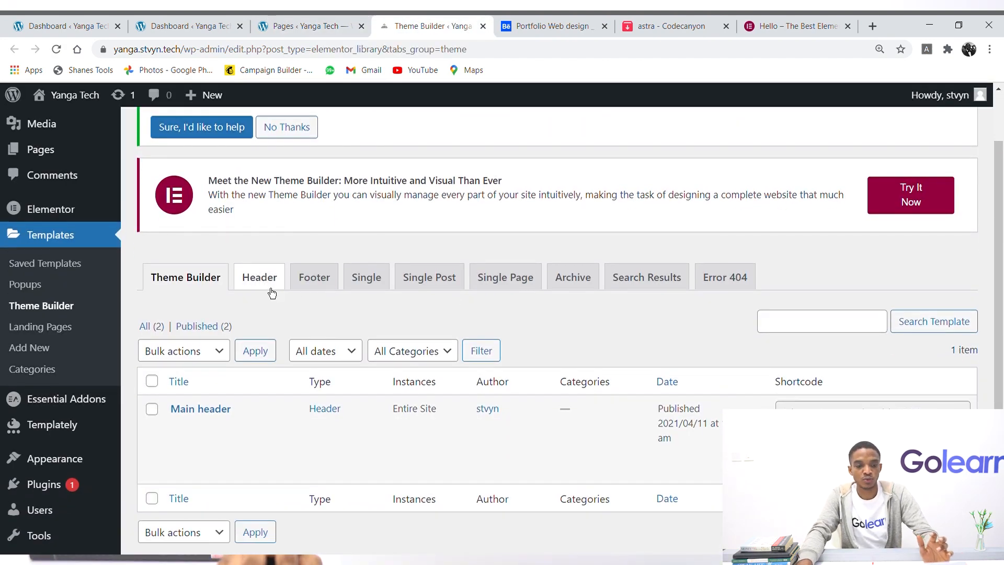
mouse_move(212, 419)
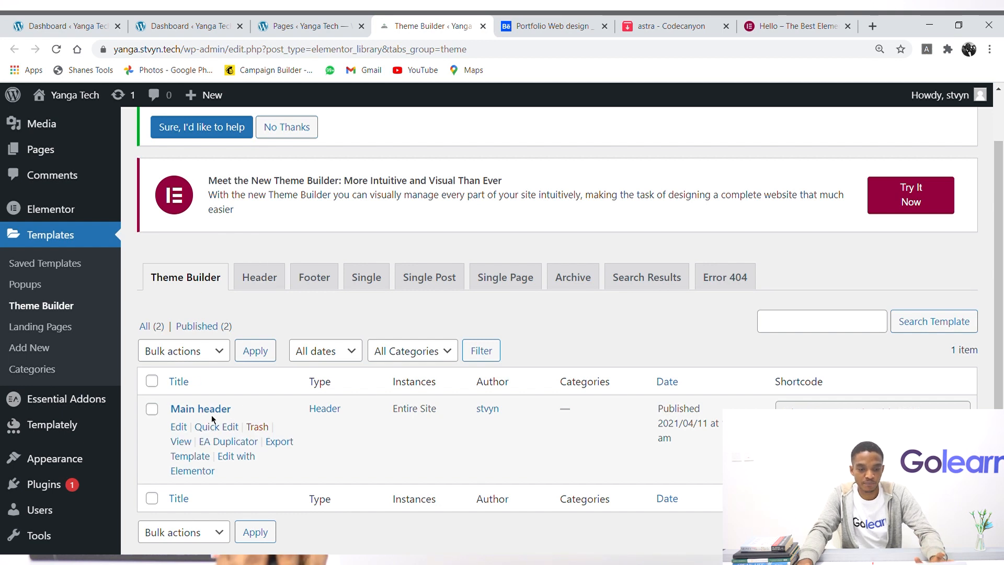
Create a new Footer template named "Main footer" in the Theme Builder.
click(318, 281)
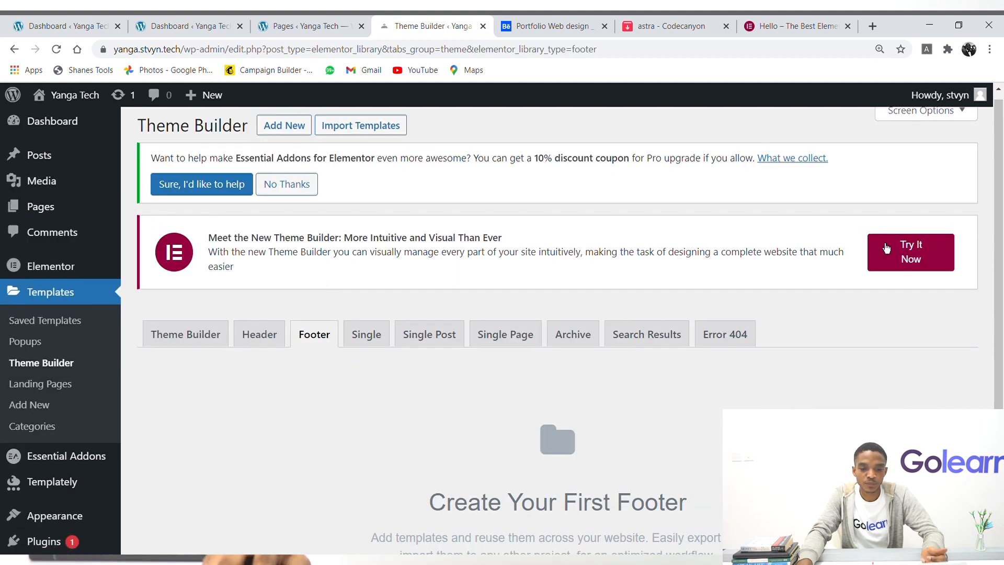
scroll(852, 284, down, 3)
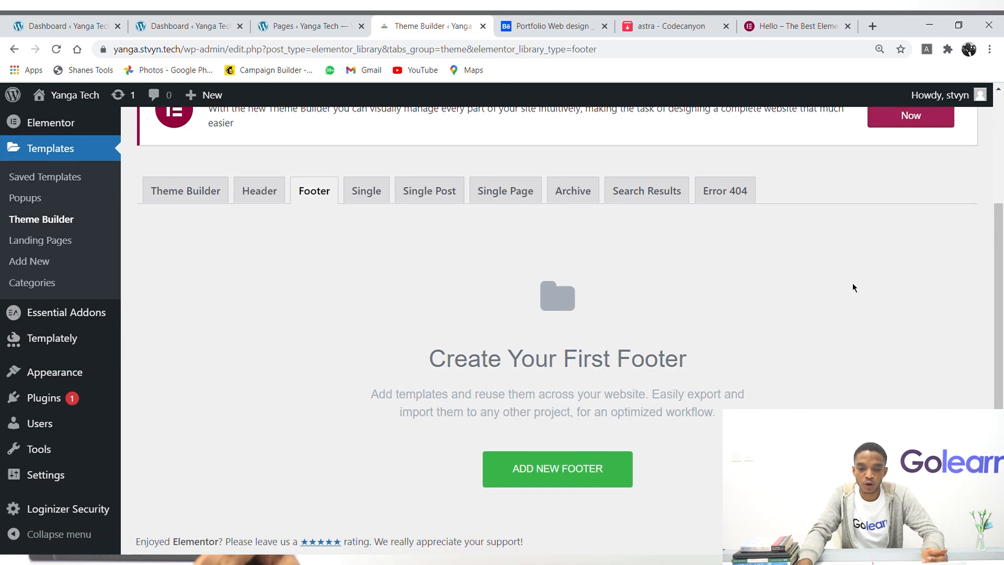
click(556, 471)
click(611, 386)
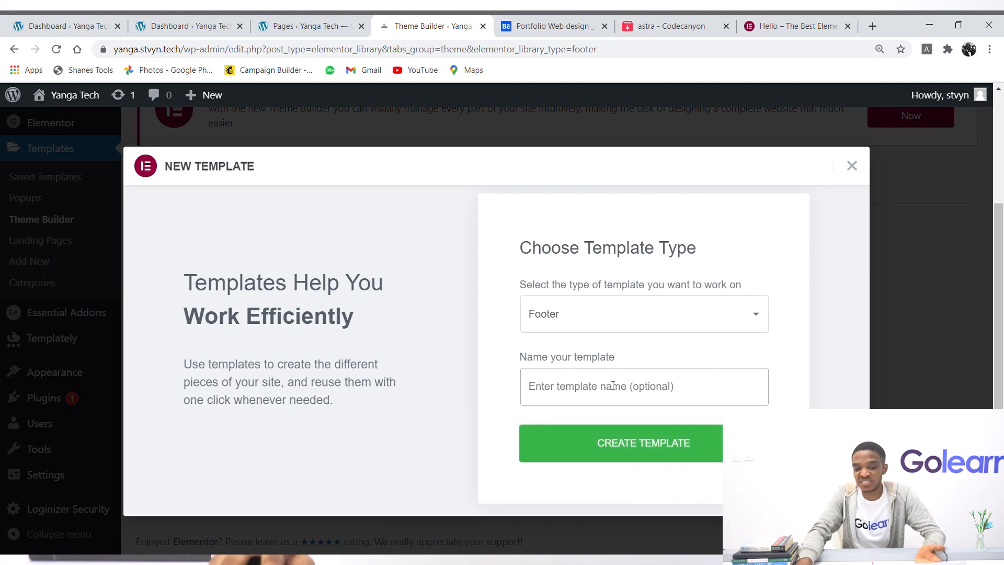
text(Main footer)
click(634, 444)
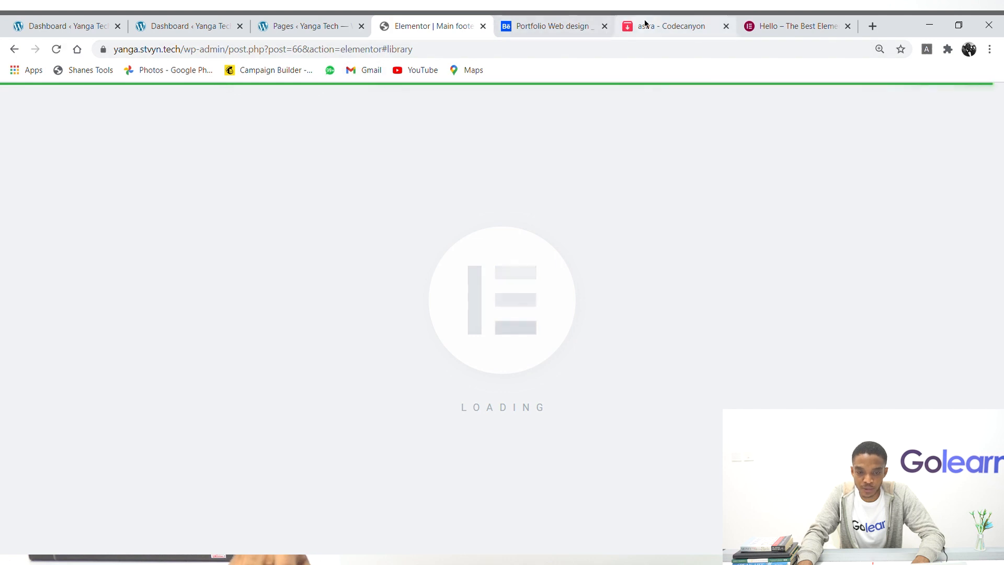
Check the Behance footer design and try to insert the dark "Keep in touch" footer block from the template library.
click(554, 22)
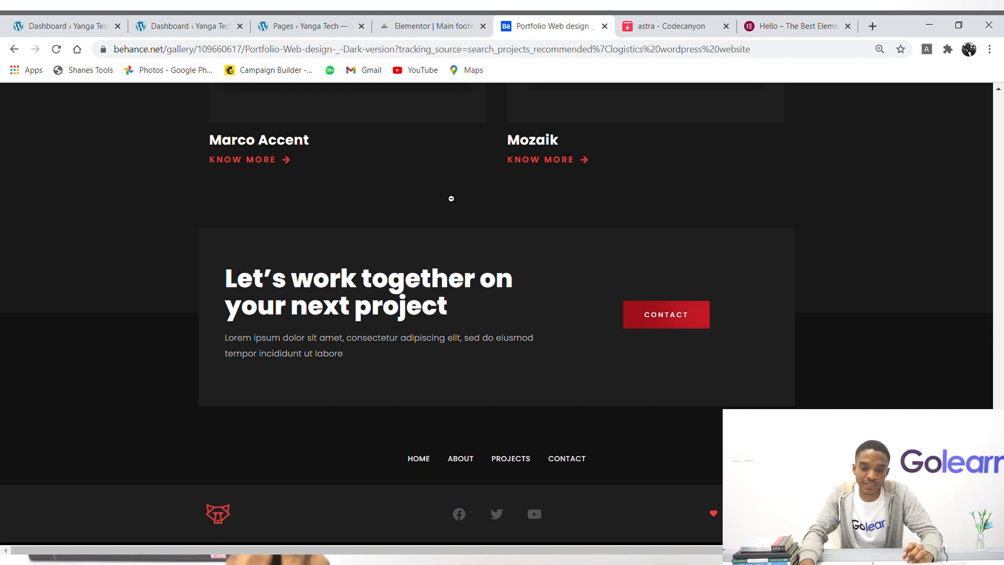
click(435, 27)
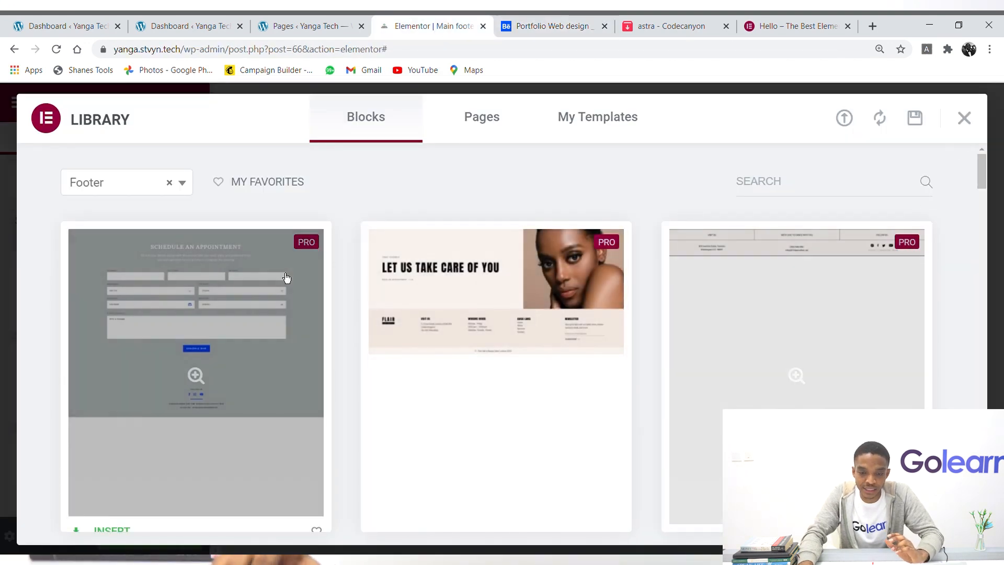
scroll(685, 167, down, 5)
scroll(691, 169, down, 3)
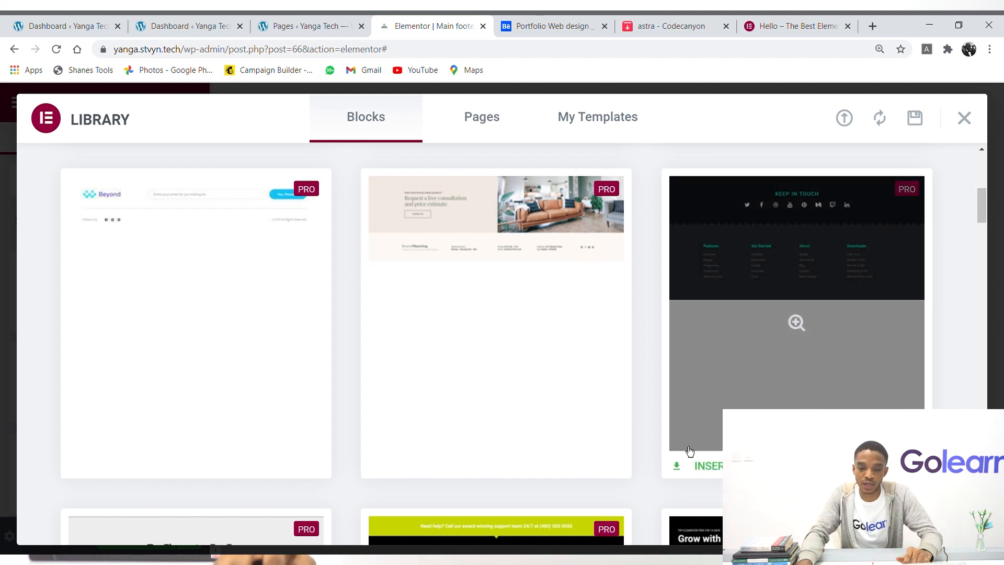
click(710, 466)
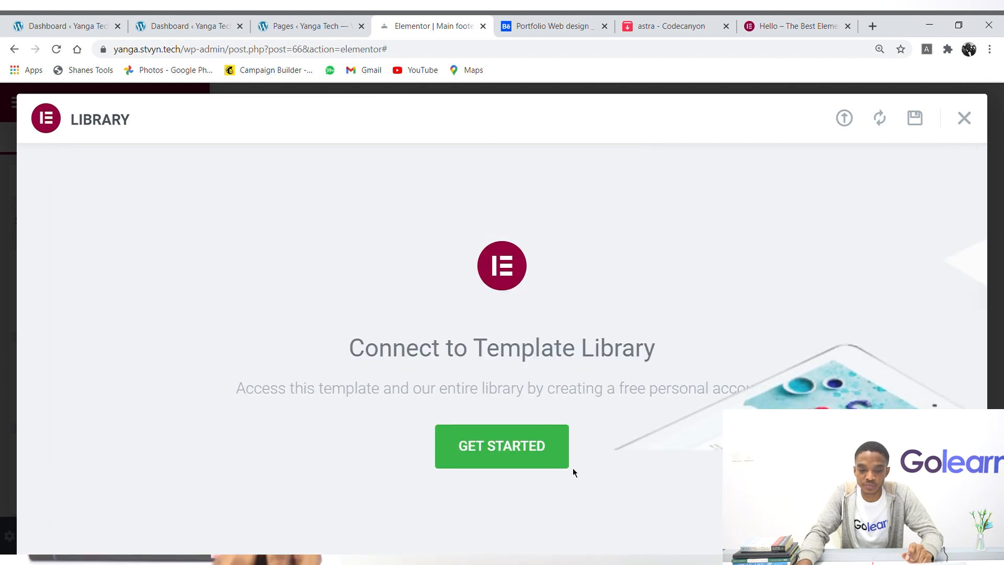
Dismiss the template library and add a single-column section to the footer template.
click(967, 129)
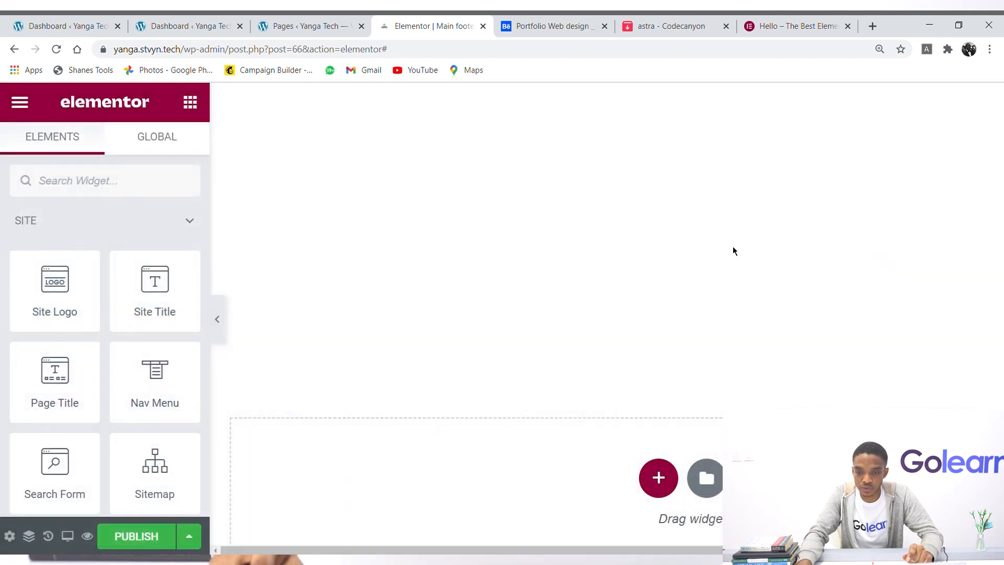
click(659, 478)
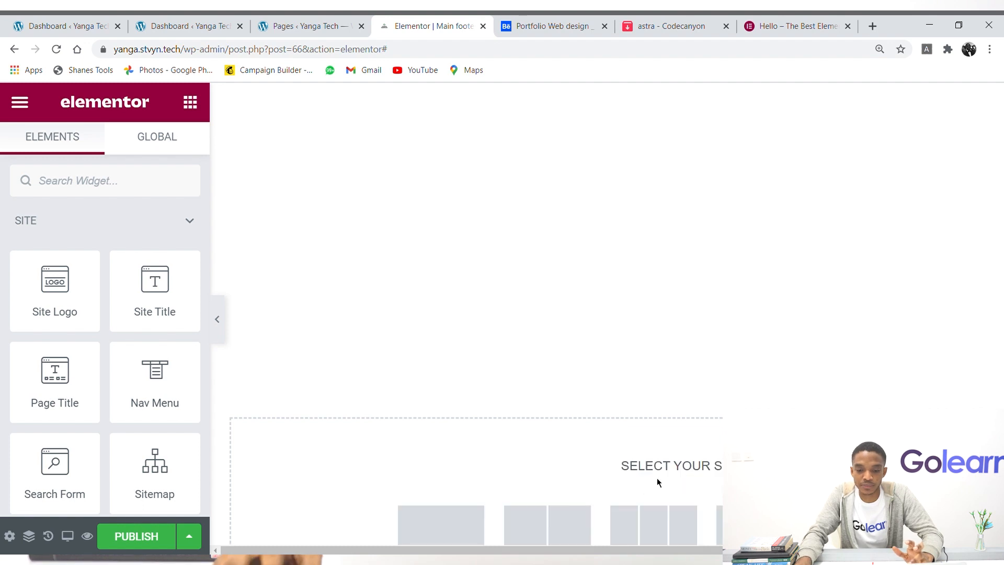
click(470, 529)
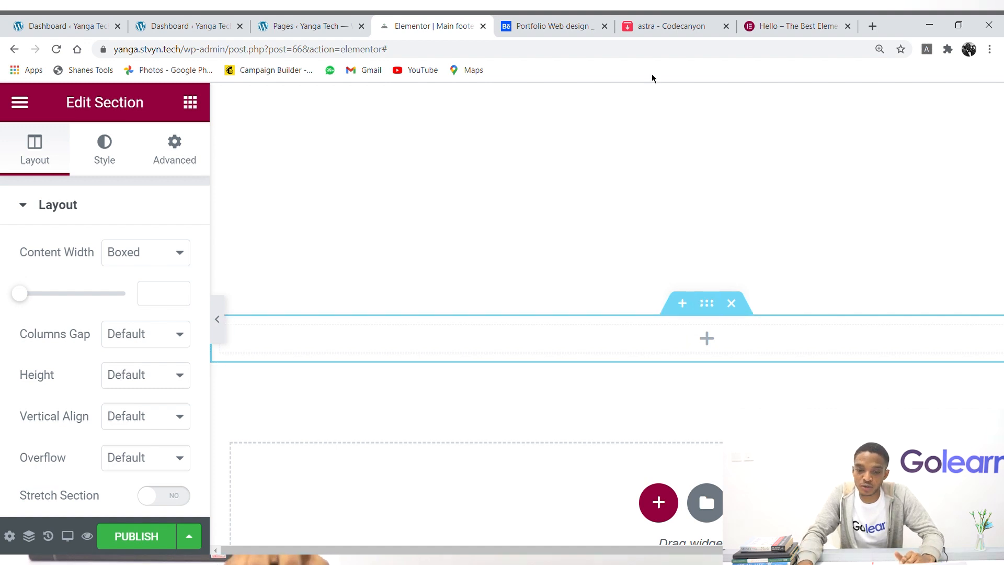
Check the Behance footer design and give the footer section a classic background in dark grey #2B2B2B.
click(559, 29)
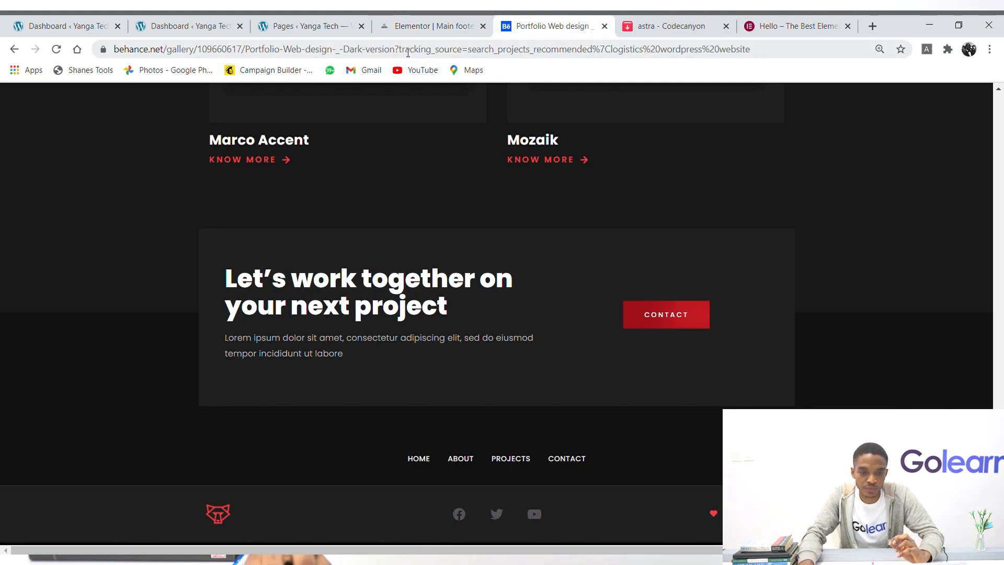
click(408, 27)
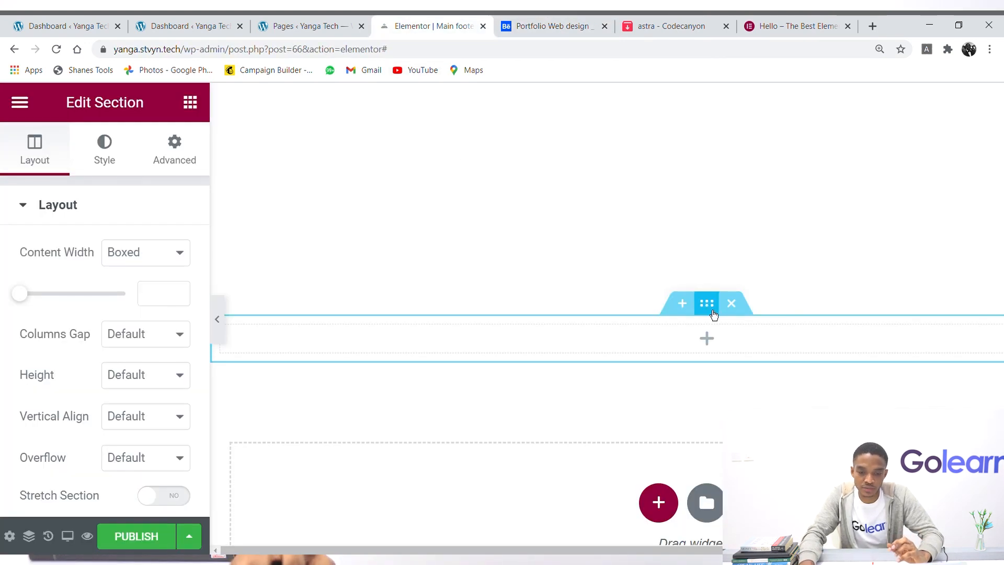
click(116, 160)
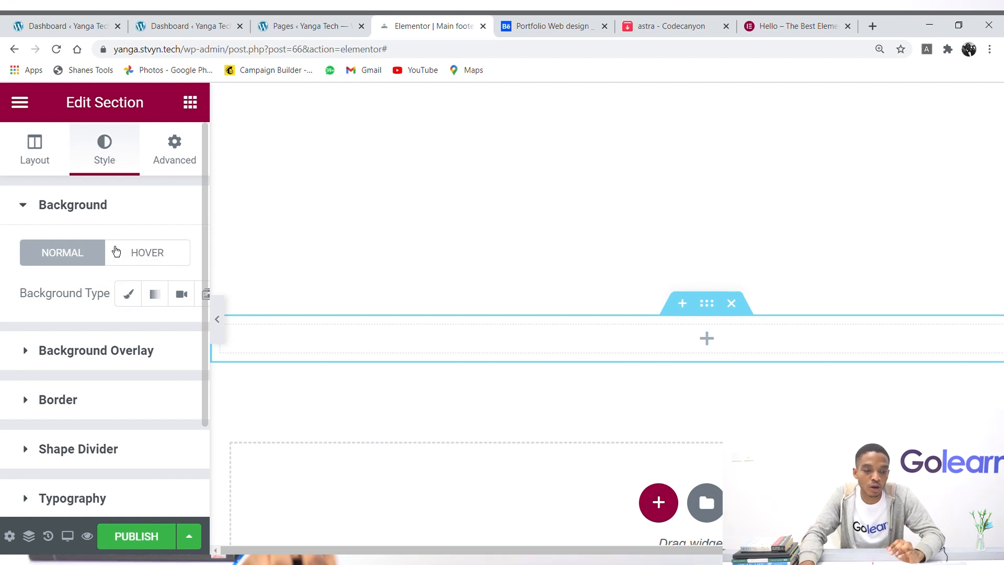
click(135, 305)
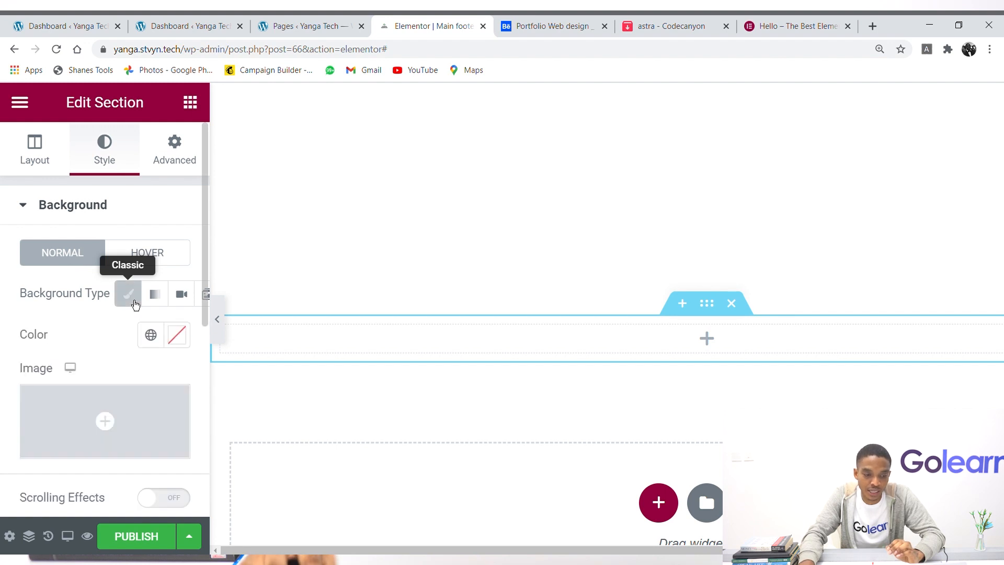
click(178, 343)
mouse_move(261, 377)
mouse_down()
mouse_move(237, 377)
mouse_move(215, 351)
mouse_move(213, 374)
mouse_up()
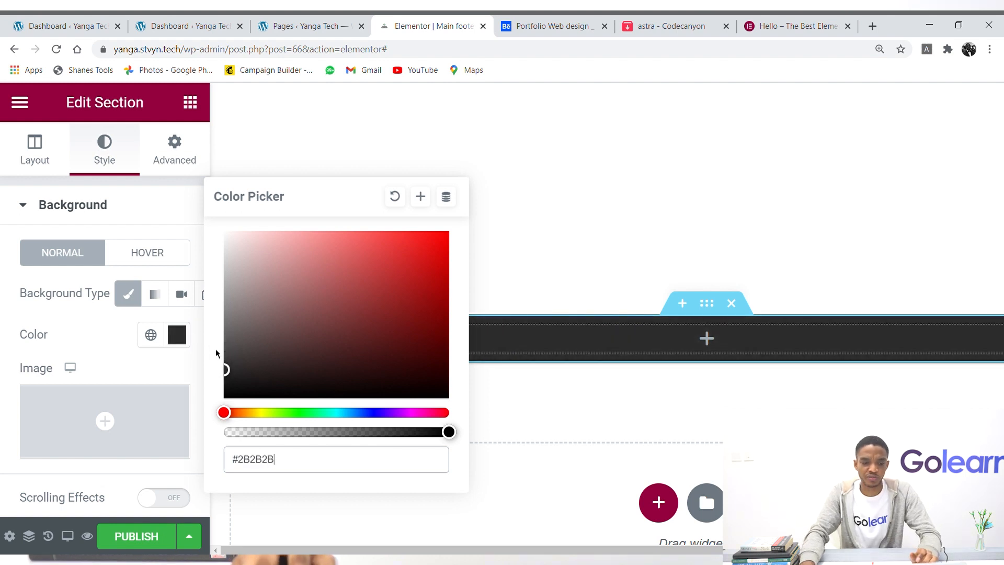
click(188, 345)
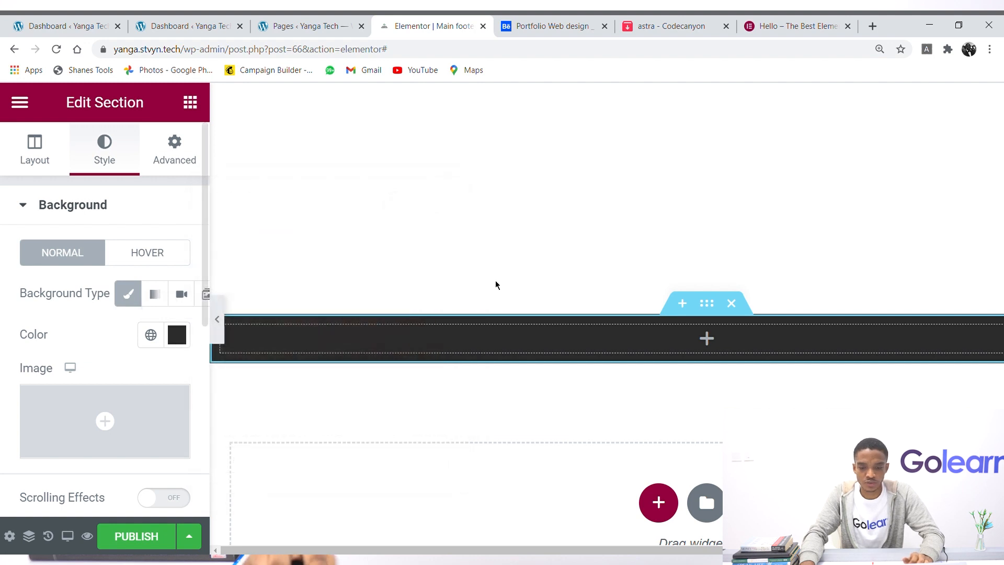
Check the Behance footer layout and add two columns to the dark footer section to make three.
click(556, 26)
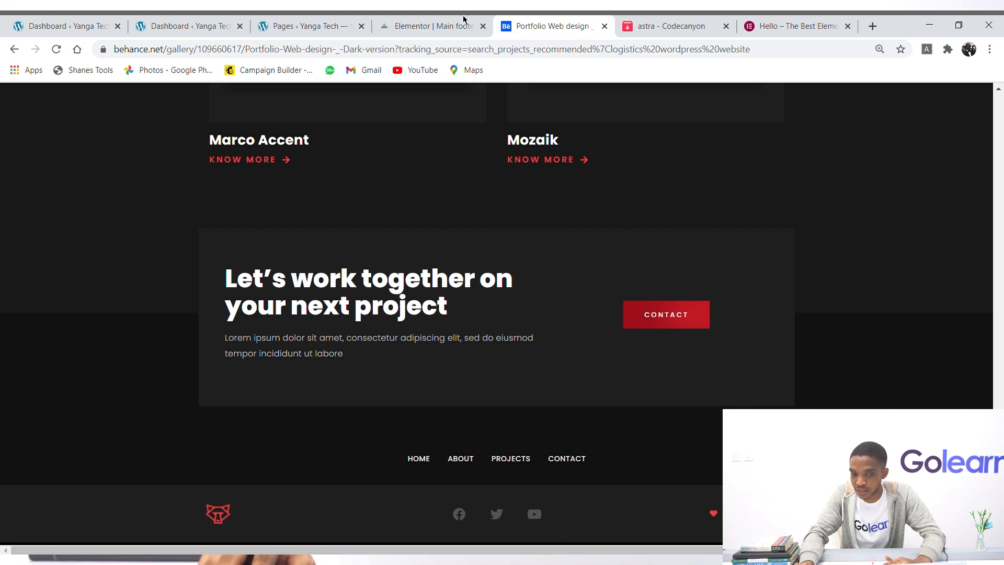
click(448, 21)
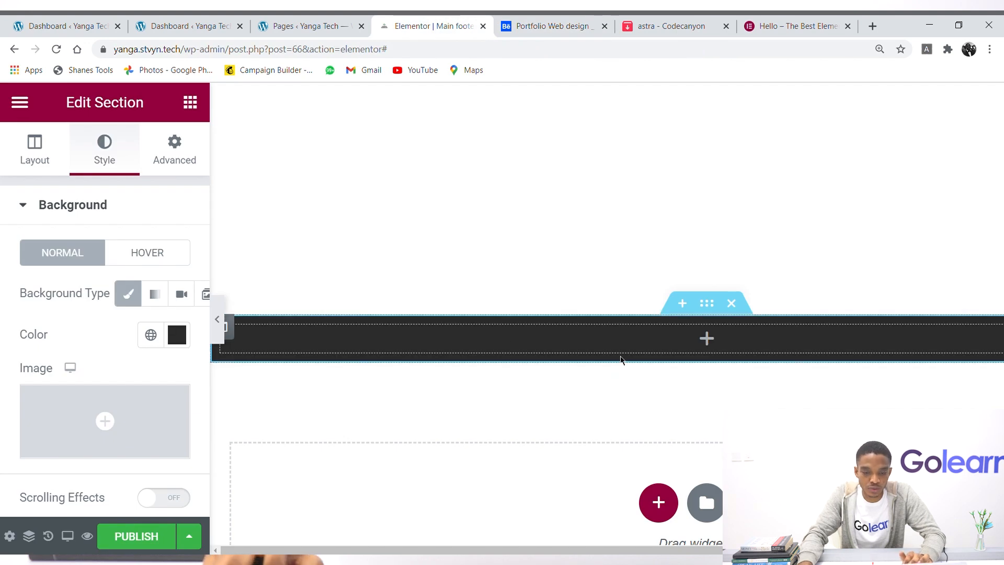
right_click(226, 331)
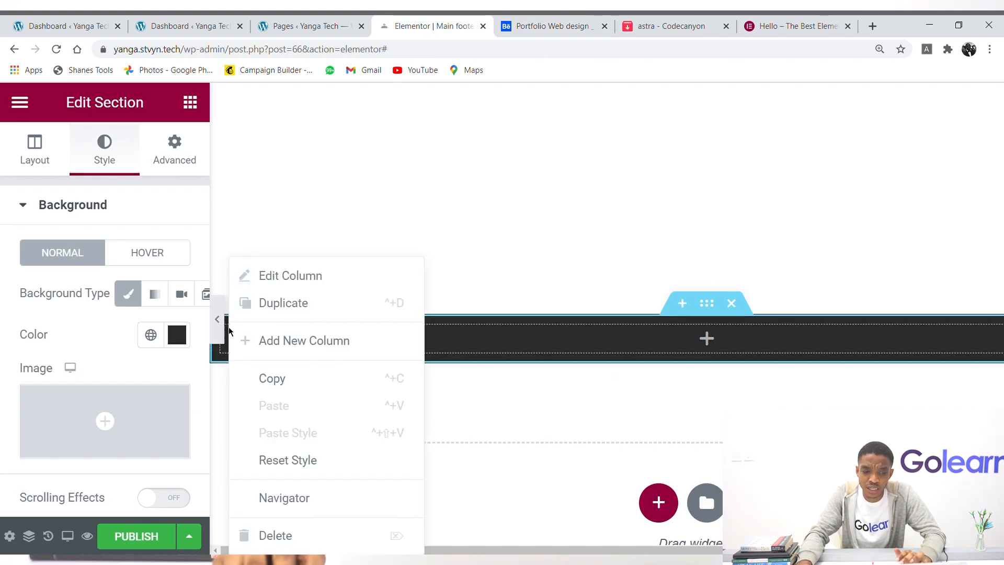
click(300, 359)
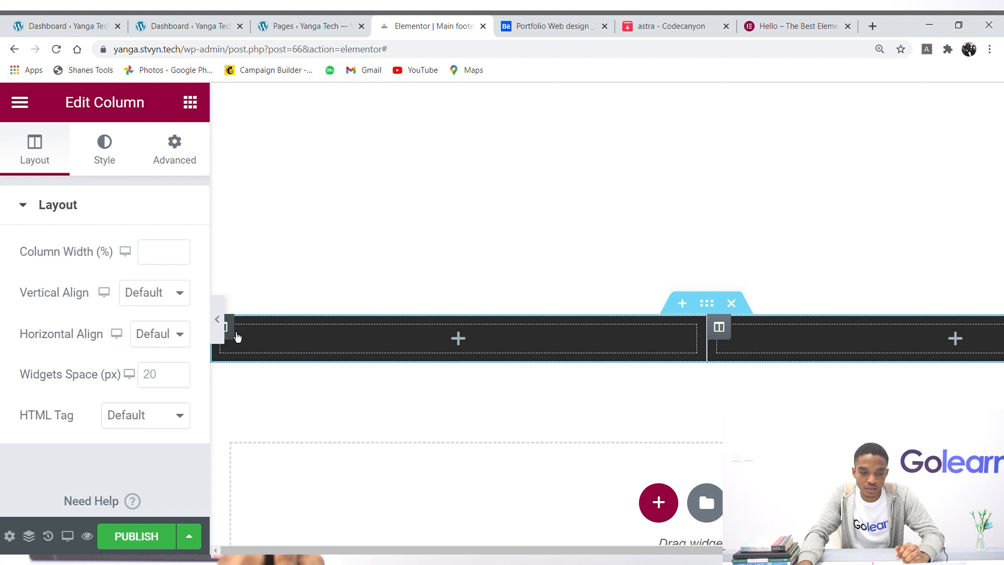
right_click(230, 331)
click(277, 347)
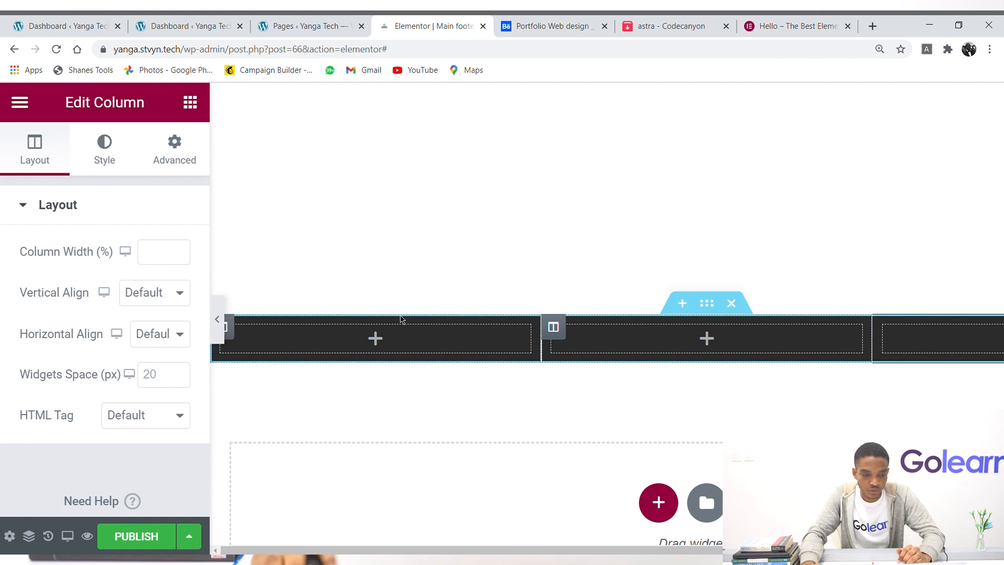
Add an Image widget to the first footer column and fill it with the green house logo from the media library.
click(193, 107)
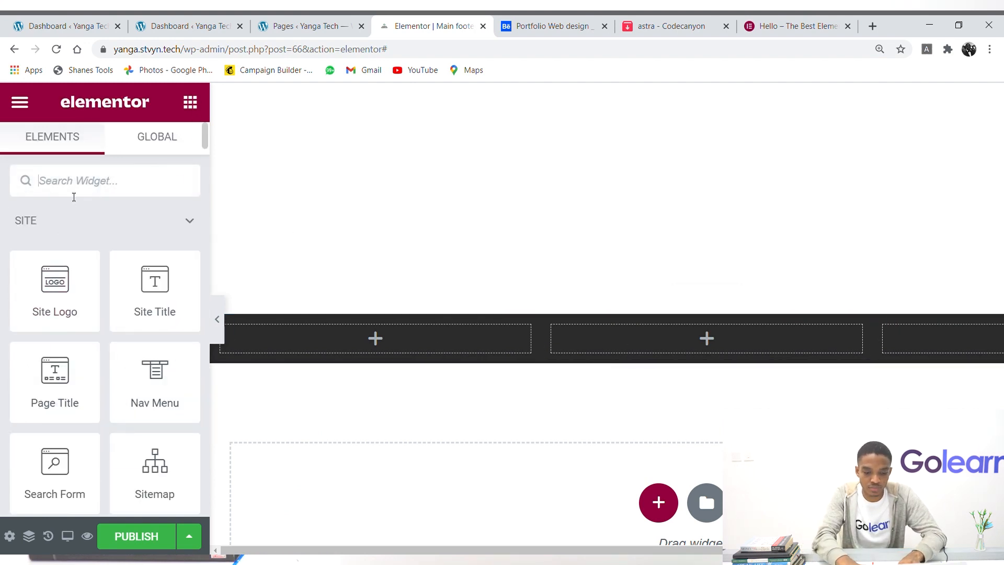
text(image)
drag(68, 243, 342, 336)
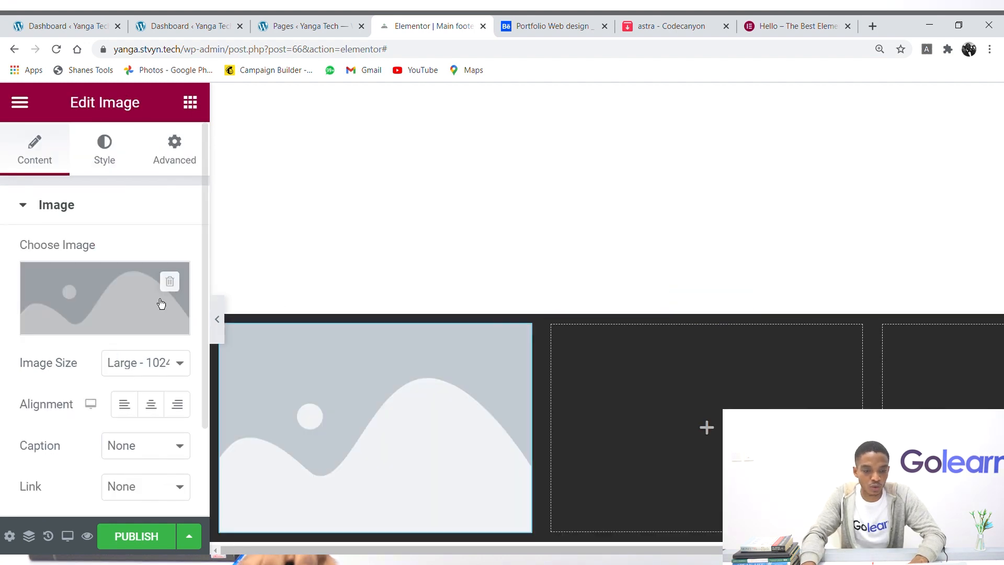
click(130, 298)
click(121, 362)
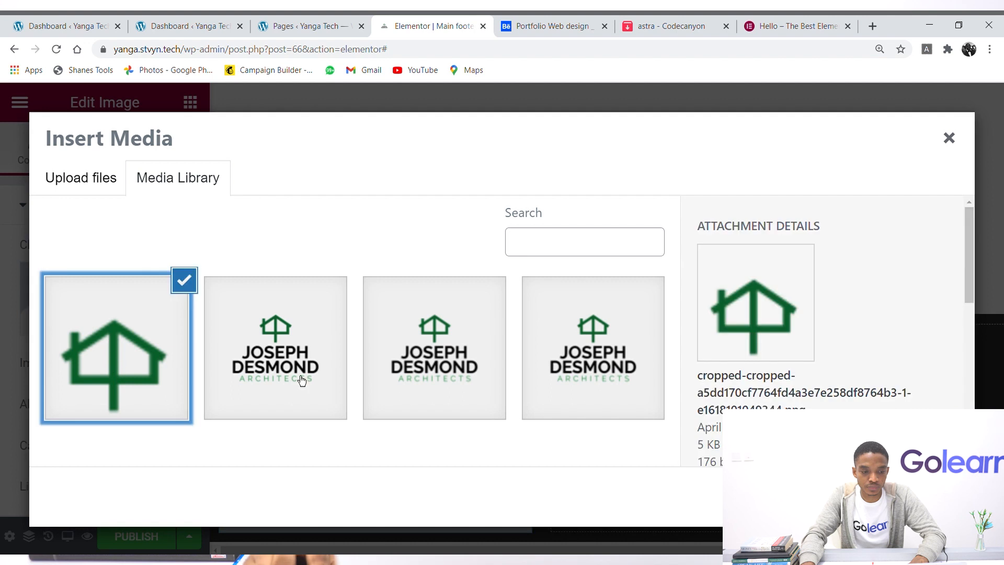
click(914, 497)
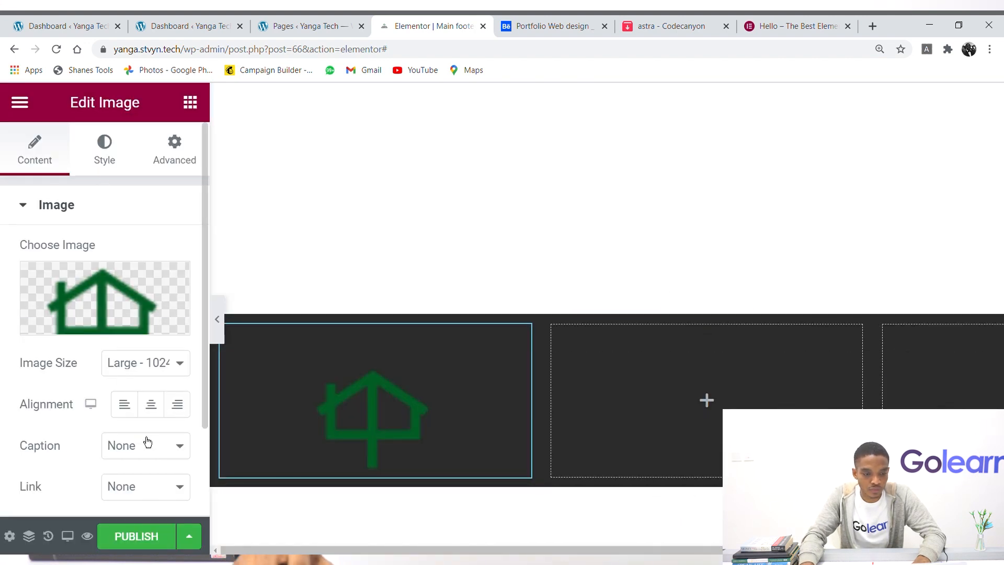
Align the footer logo left and set its width to 30%.
click(131, 418)
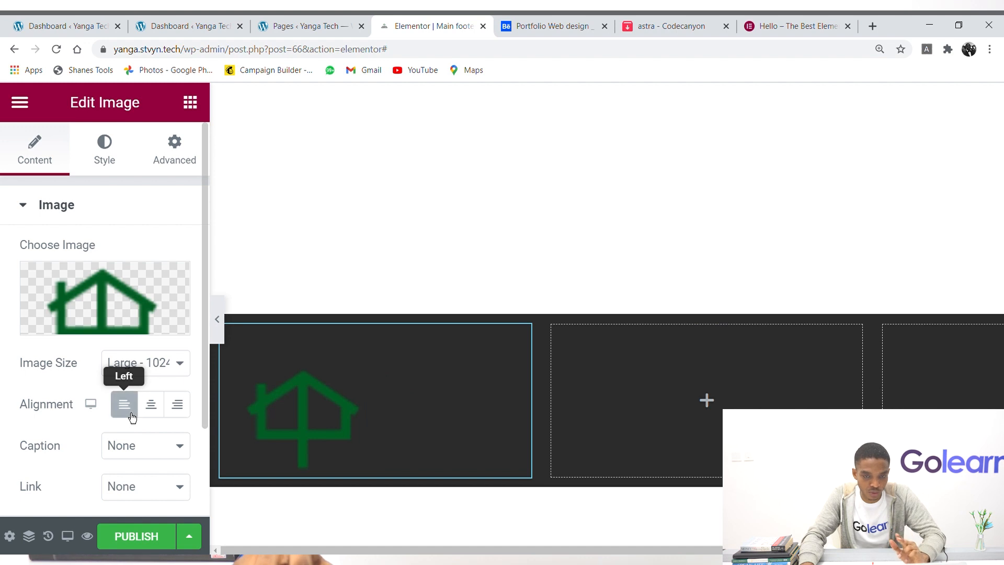
click(107, 163)
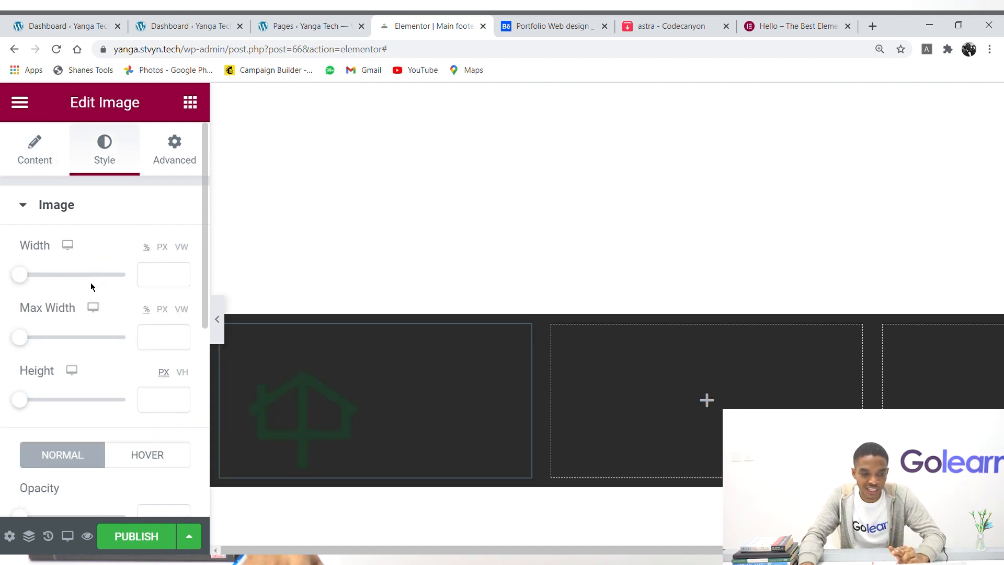
click(155, 284)
text(30)
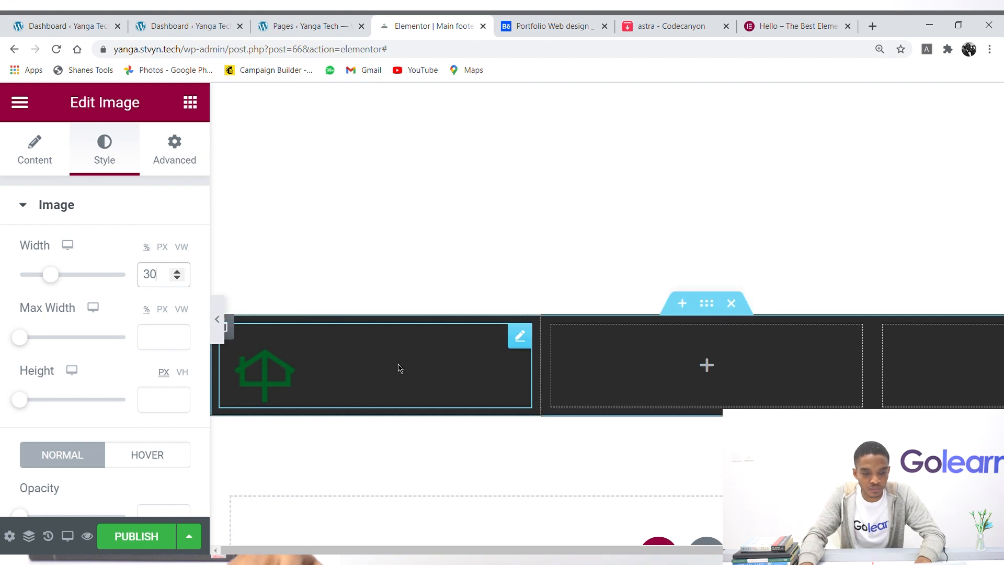
Narrow the logo column and set its column width to 20%.
click(880, 49)
key(ctrl+minus)
key(ctrl+minus)
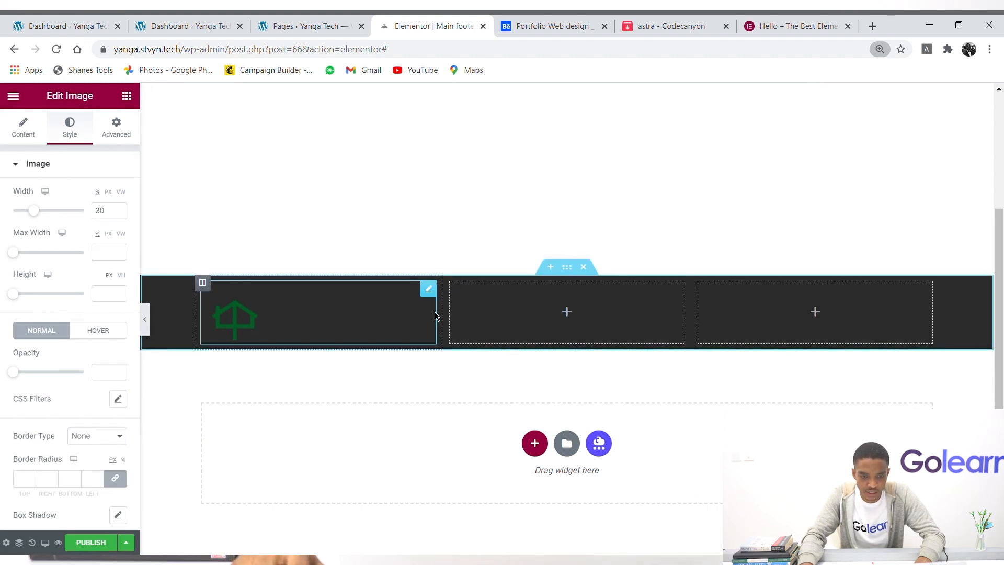
drag(442, 316, 328, 309)
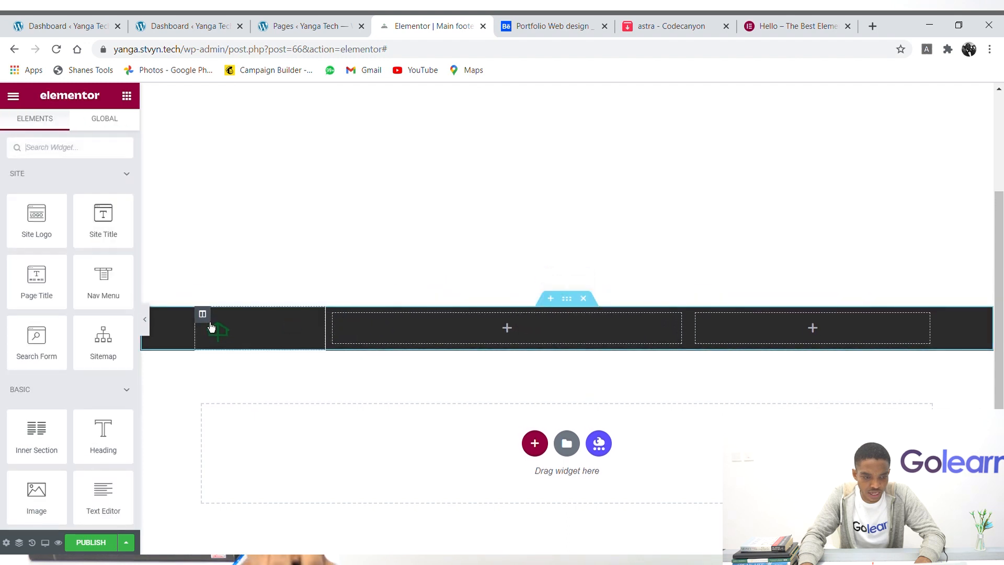
click(203, 314)
click(119, 203)
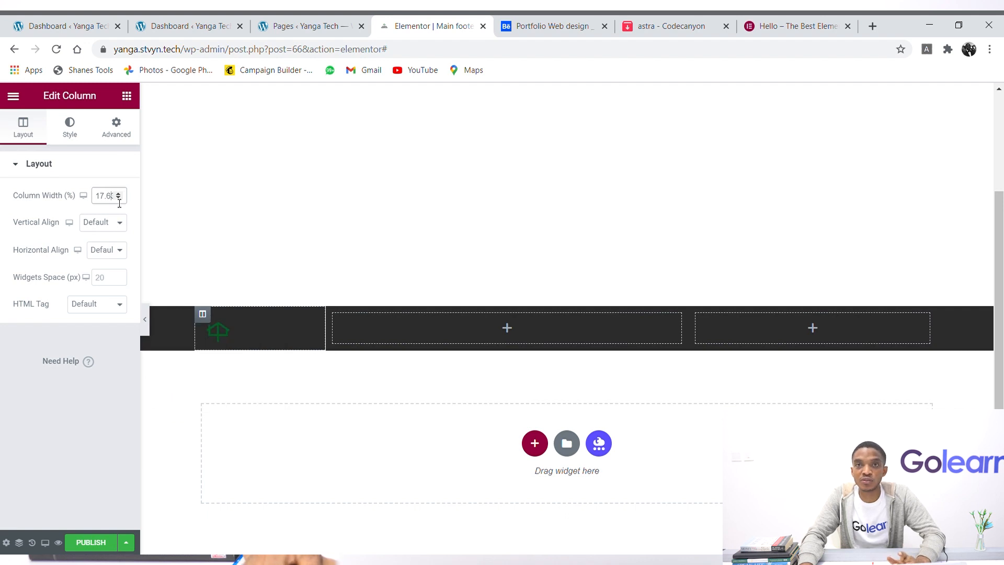
double_click(119, 204)
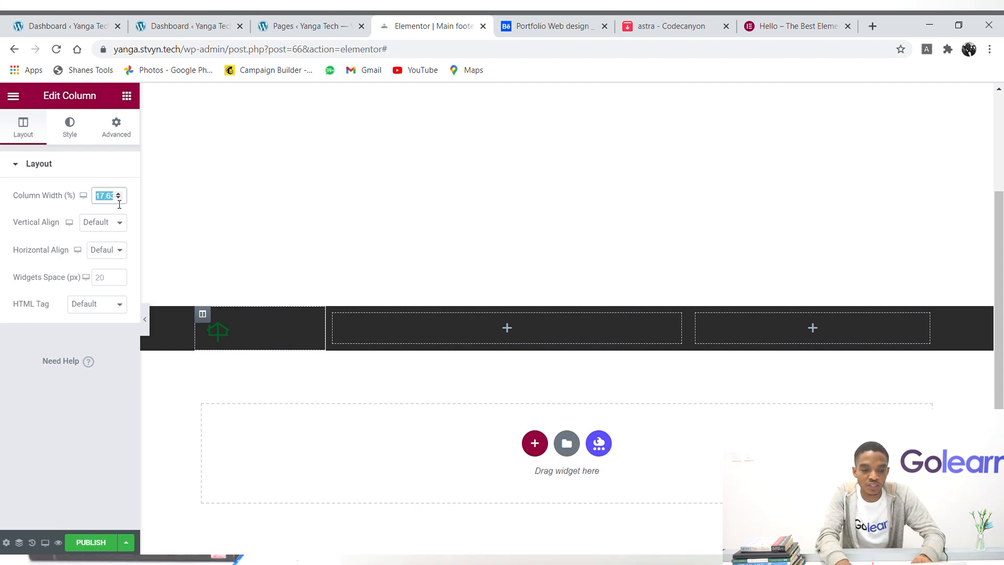
text(20)
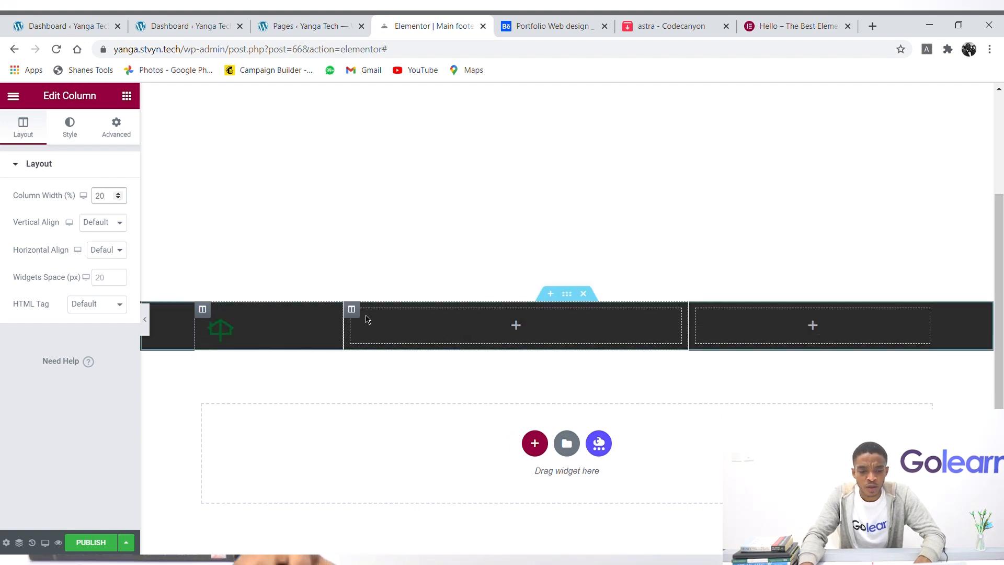
Check the Behance footer again and add a Social Icons widget to the middle footer column.
click(573, 24)
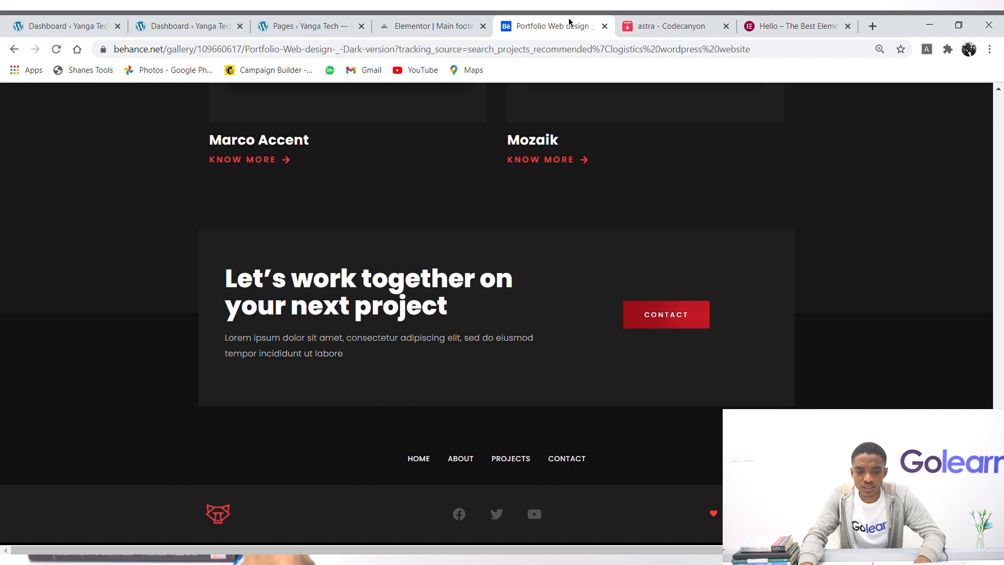
click(438, 25)
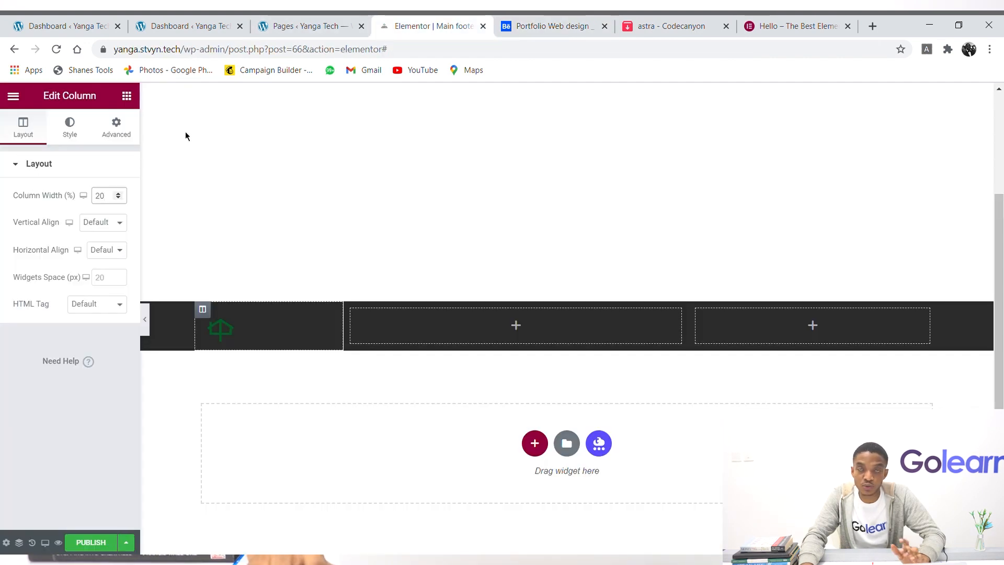
click(127, 98)
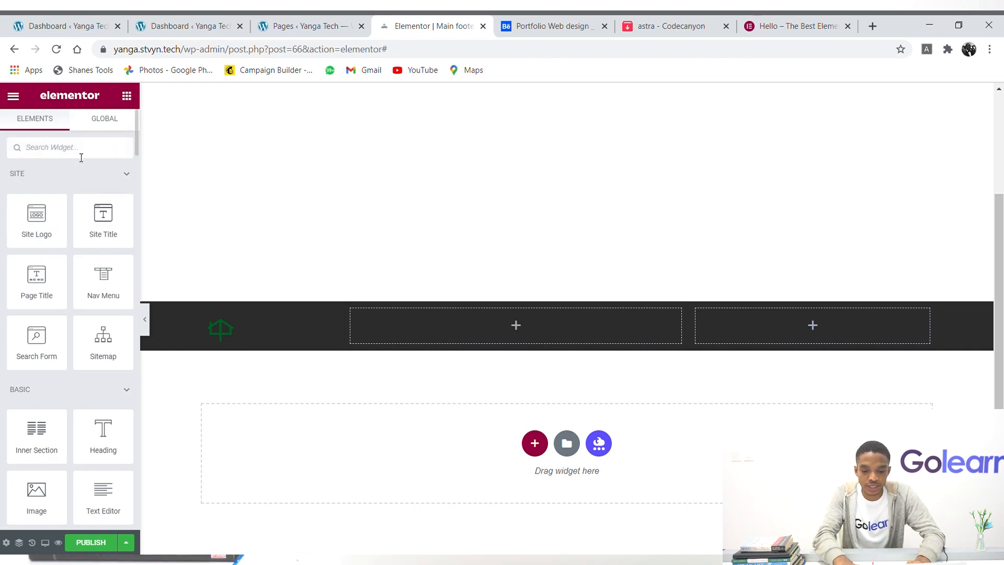
text(social)
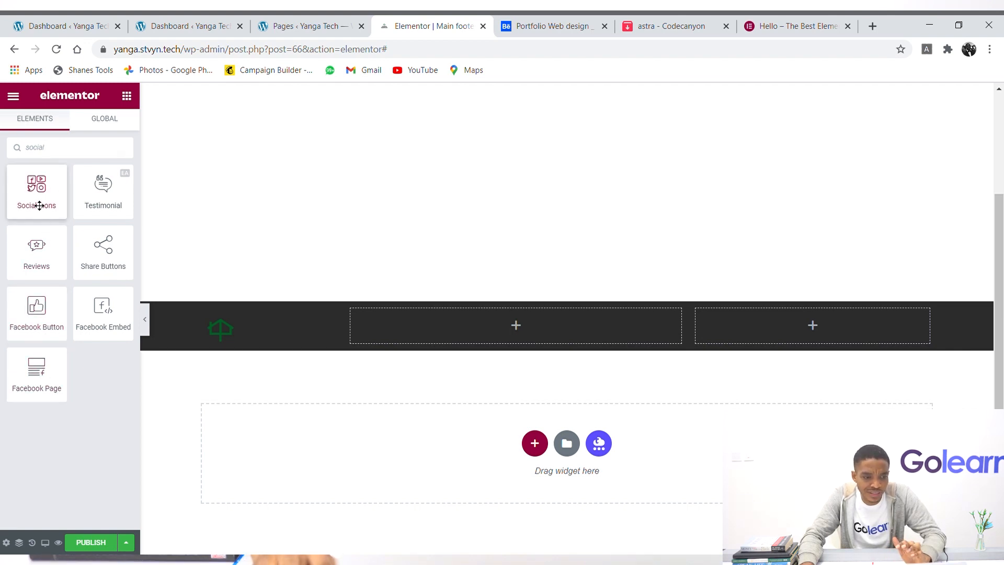
drag(39, 205, 455, 333)
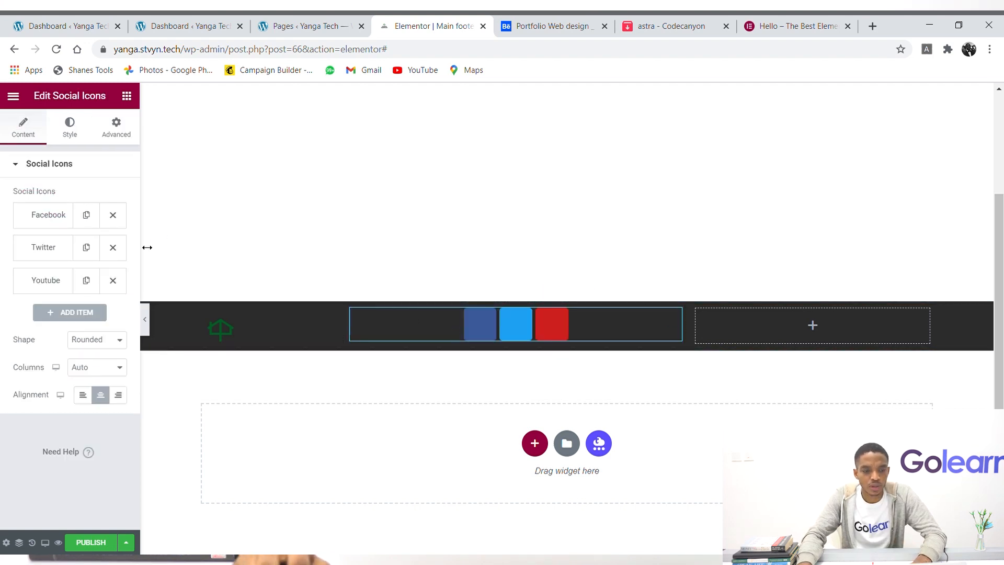
Compare the footer's social icons with those in the Behance design's footer, checking their colour, background and arrangement.
click(544, 26)
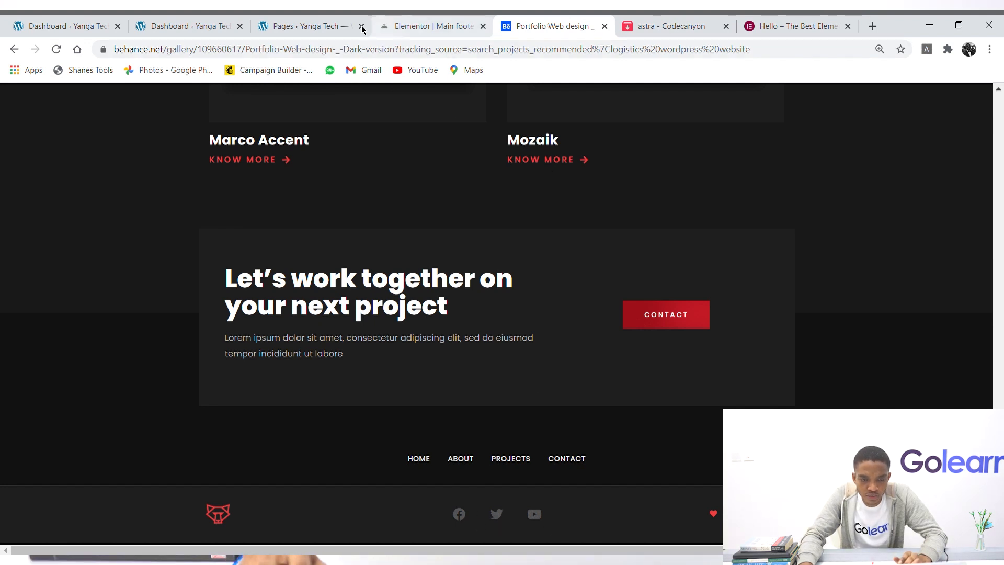
click(429, 26)
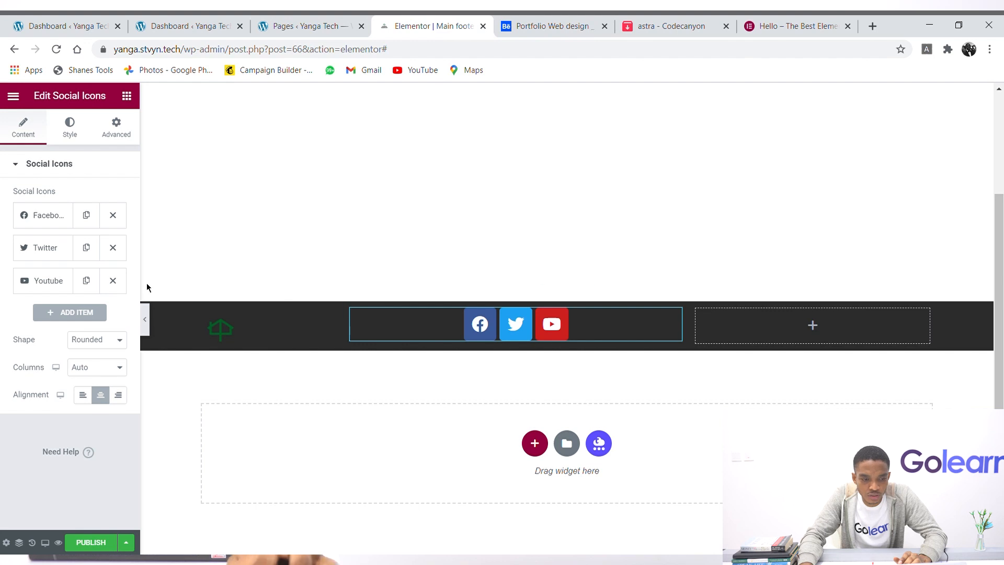
click(55, 226)
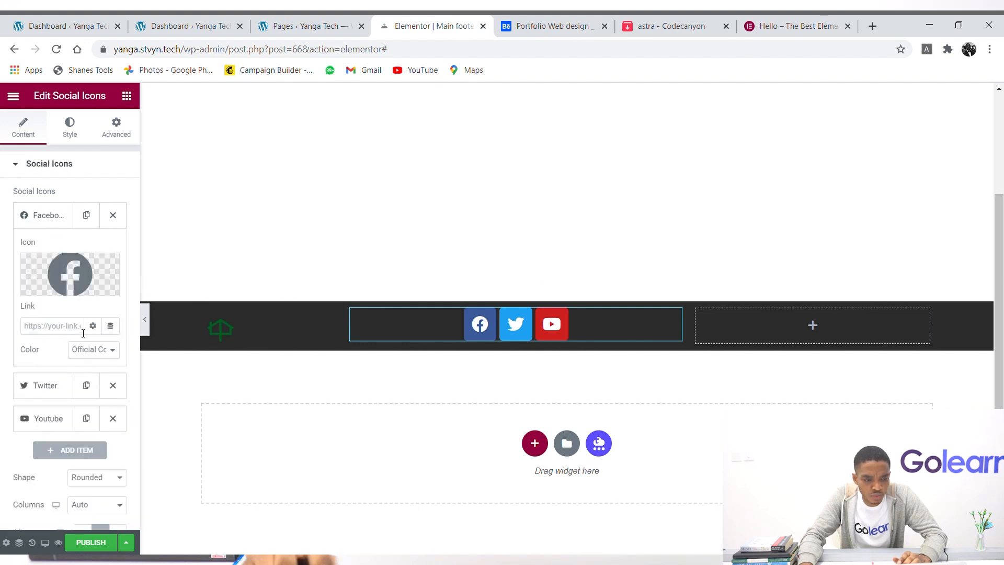
click(536, 26)
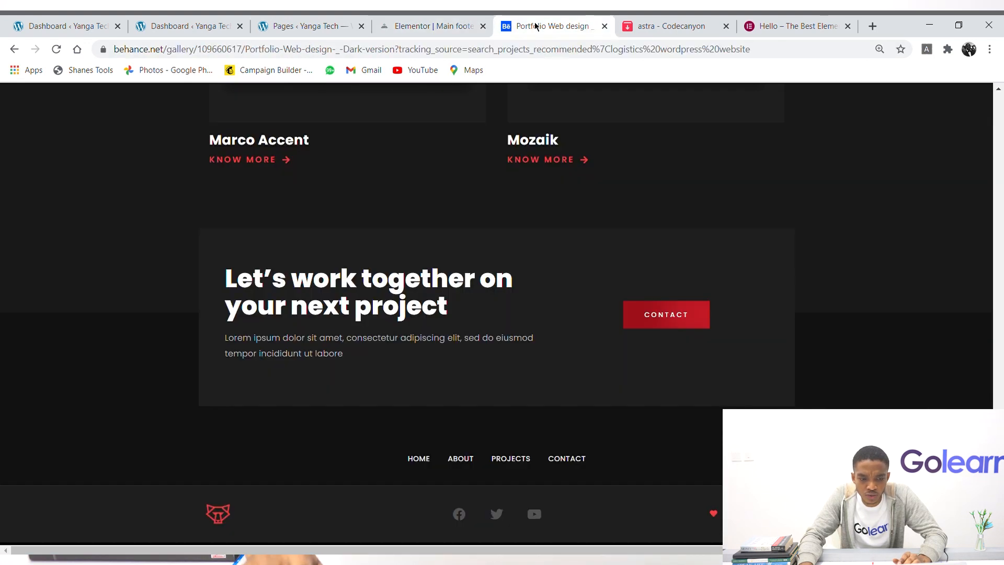
click(410, 25)
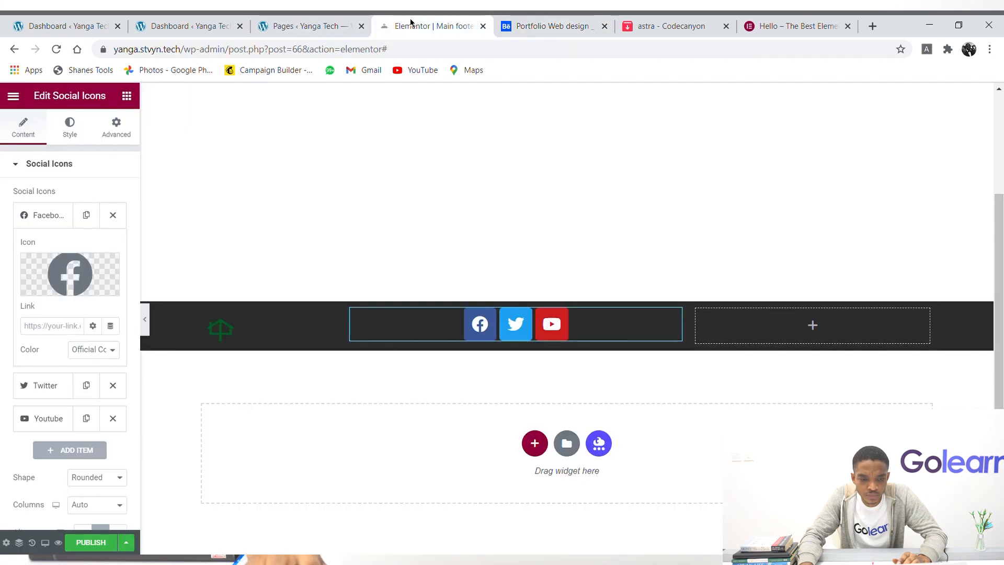
click(565, 26)
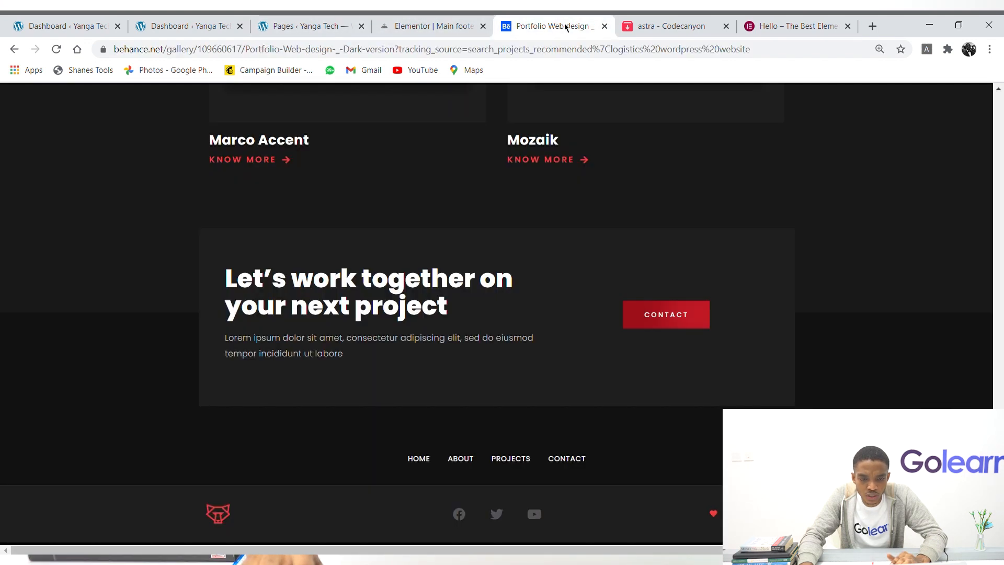
click(435, 21)
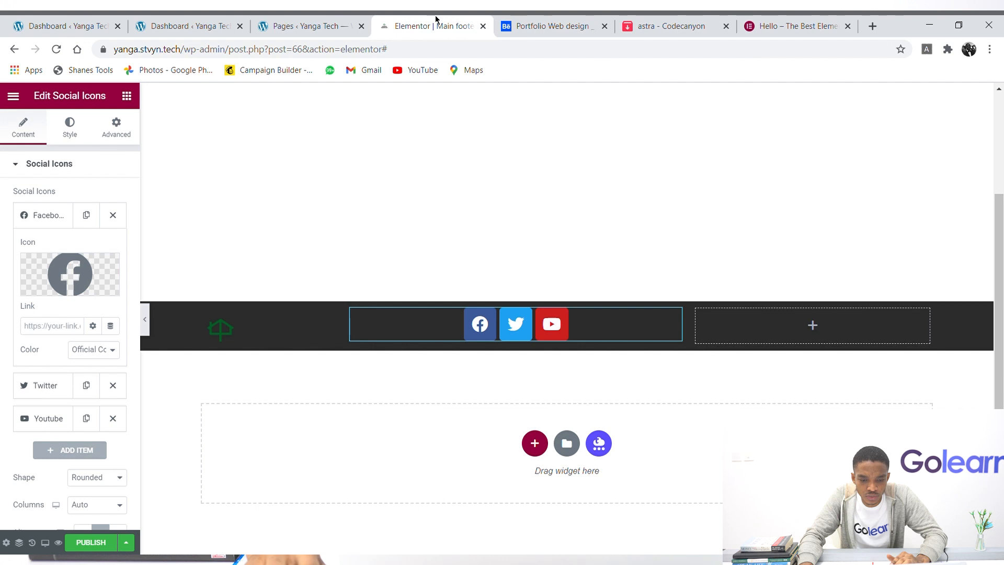
click(577, 30)
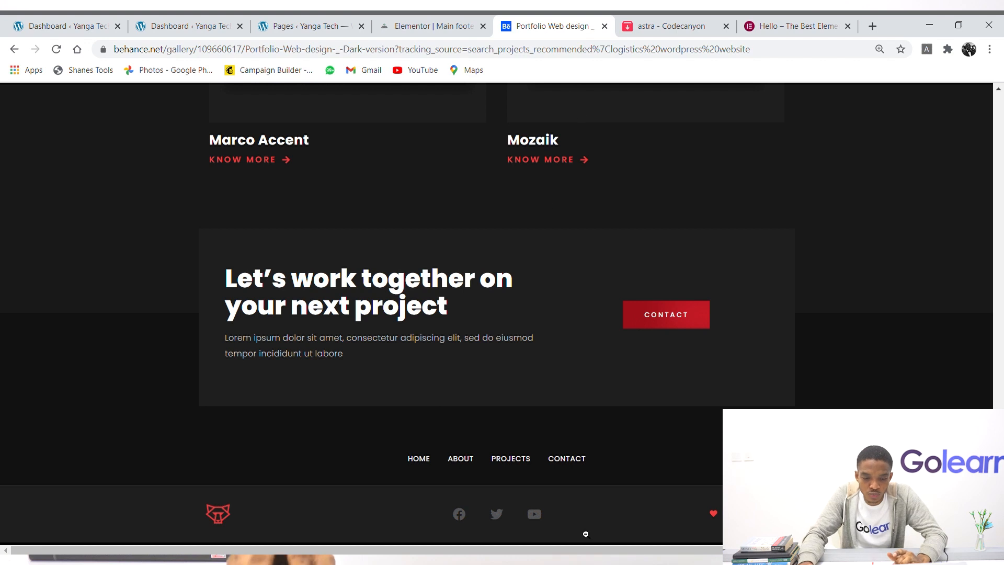
click(406, 21)
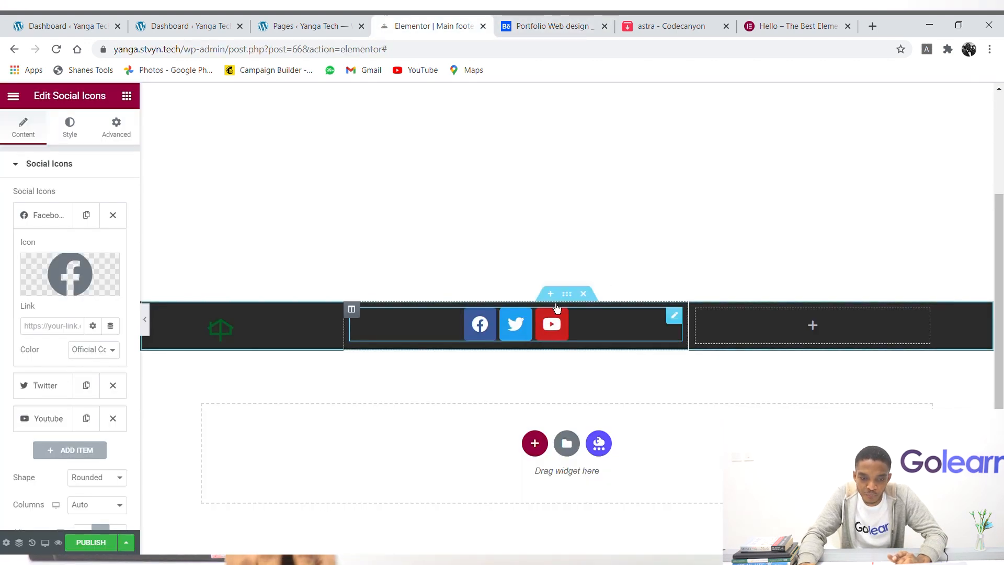
click(552, 27)
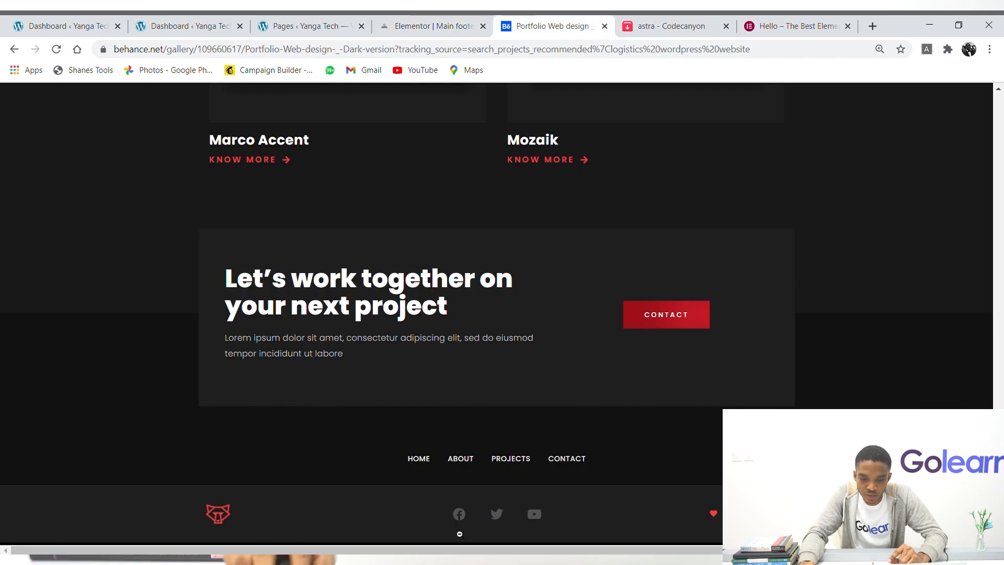
click(453, 24)
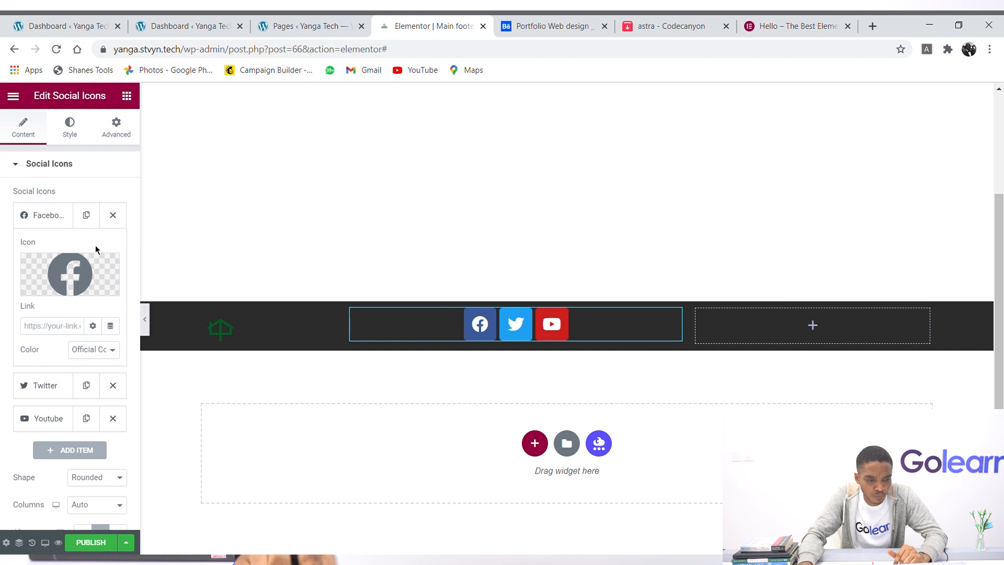
Switch the social icons to custom colours and make their primary colour fully transparent (#44444400).
click(73, 136)
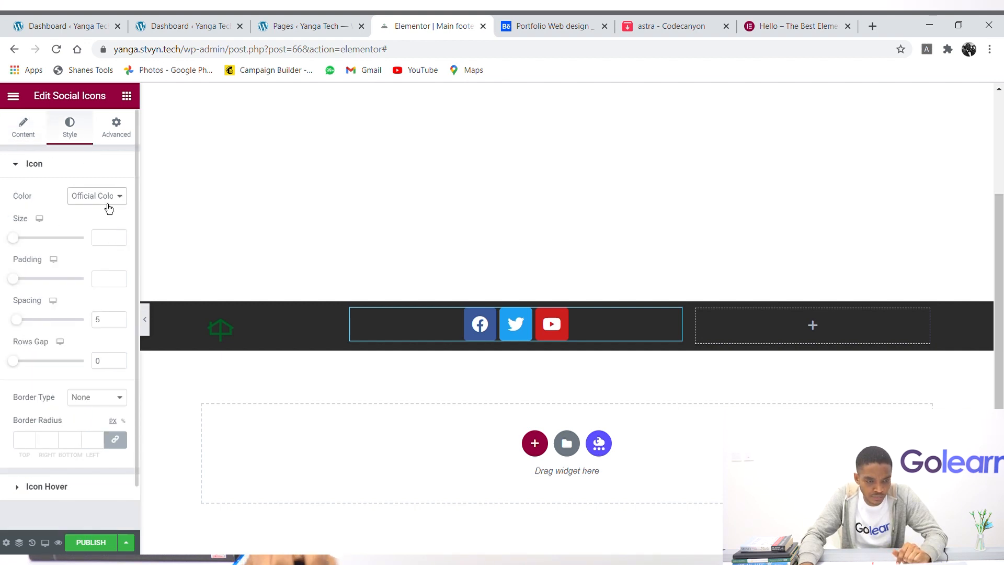
click(87, 235)
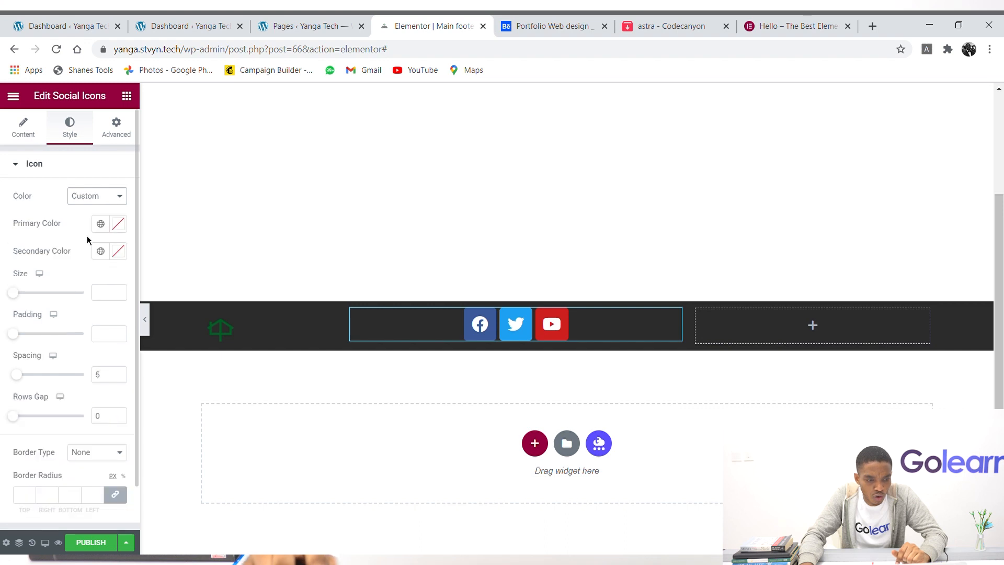
click(122, 229)
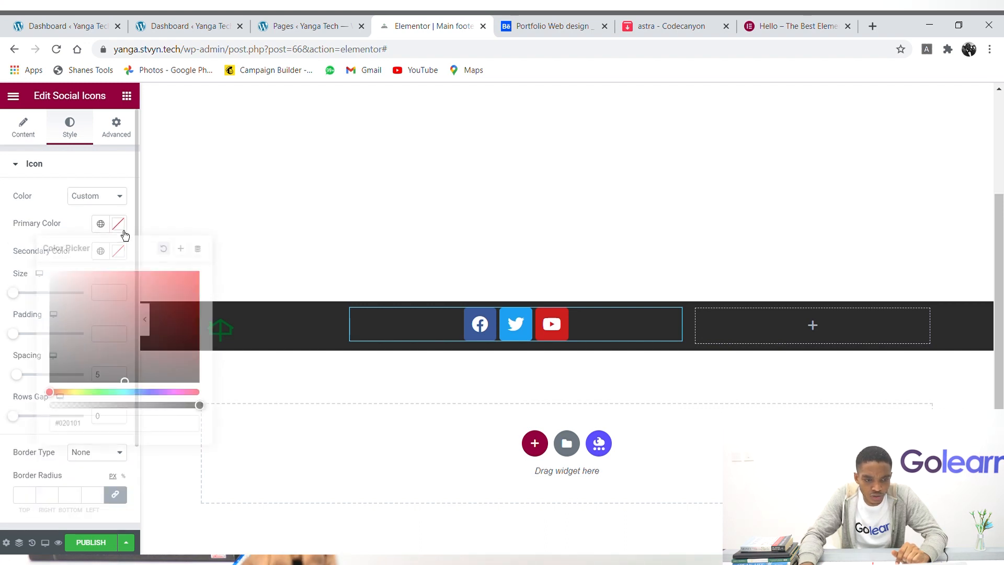
click(554, 26)
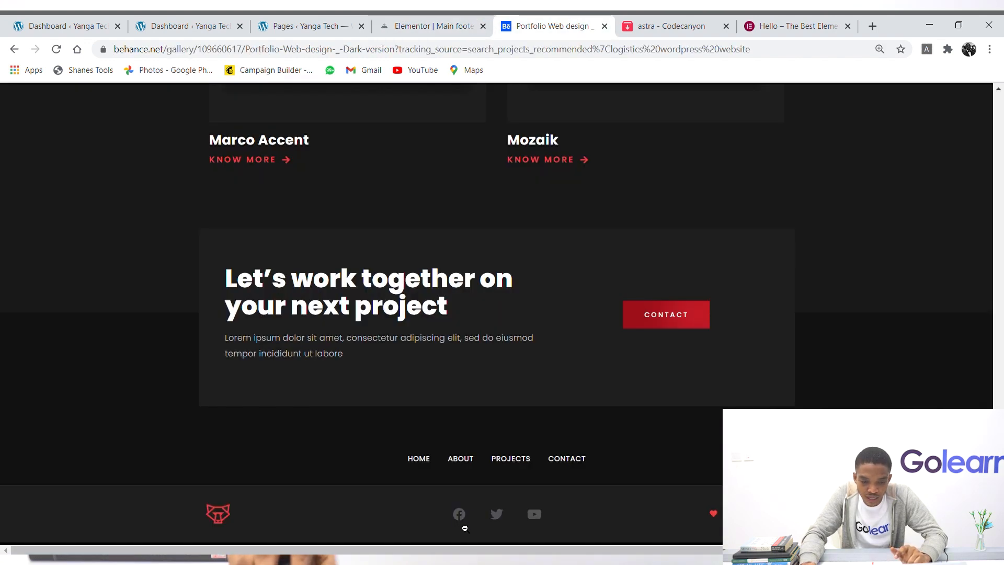
click(407, 24)
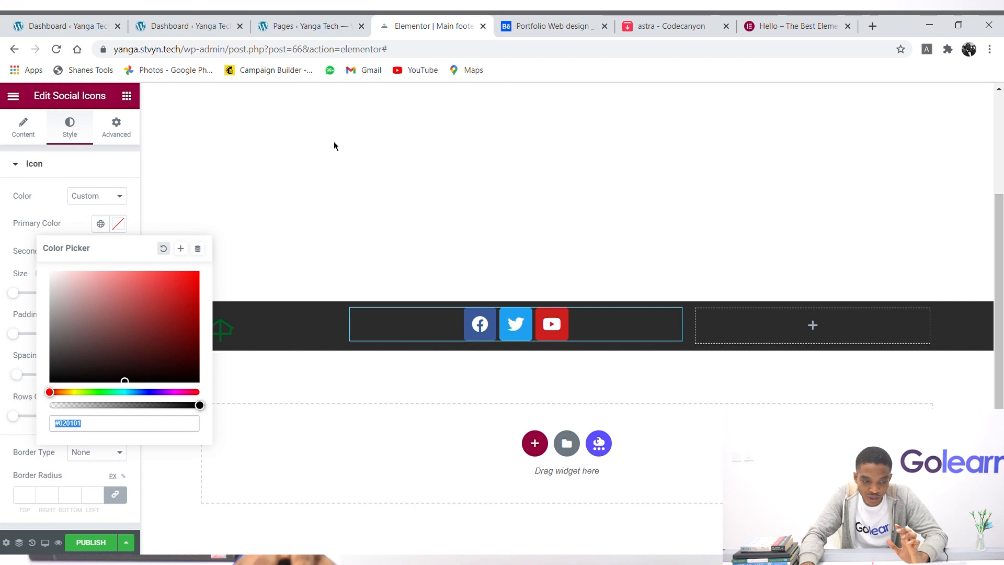
click(61, 360)
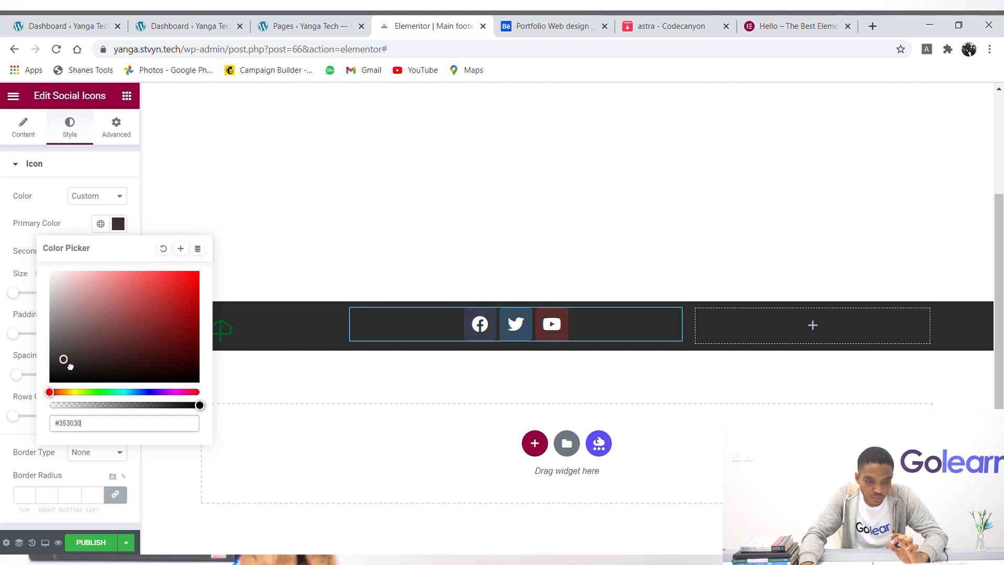
drag(67, 367, 23, 355)
drag(200, 405, 30, 397)
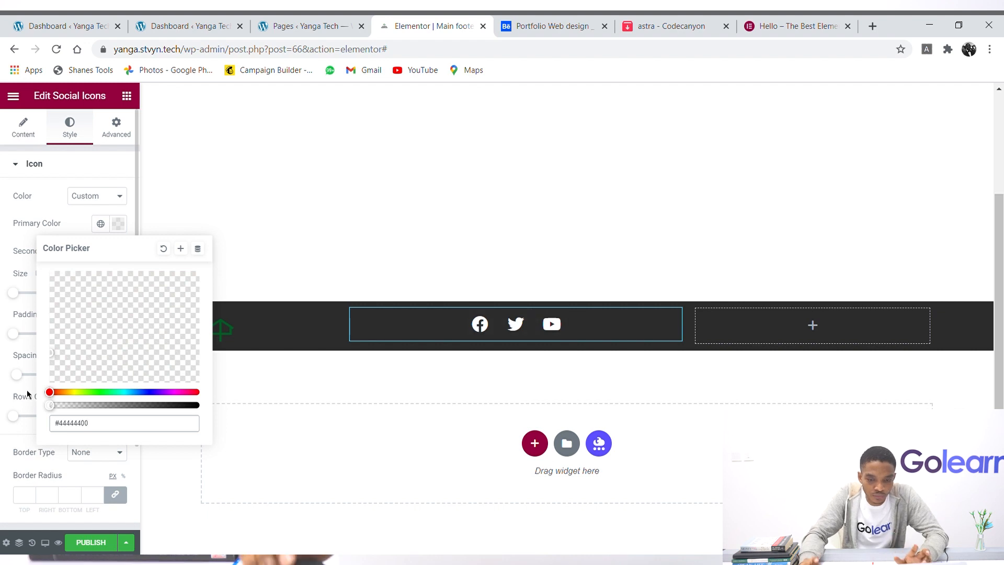
click(130, 234)
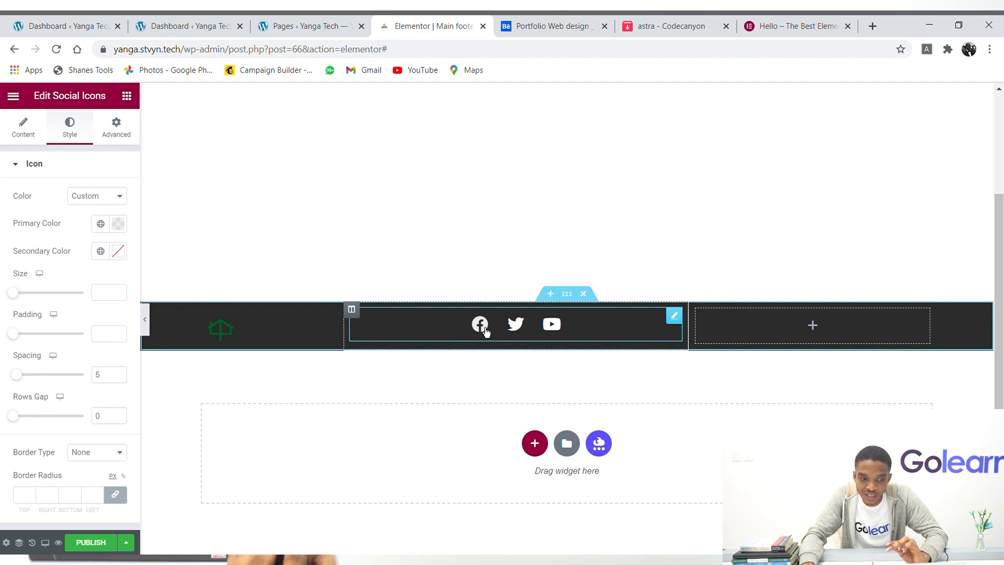
Set the social icons' secondary colour to light grey #D7D7D7 and compare them with the Behance footer.
click(118, 251)
drag(91, 373, 39, 315)
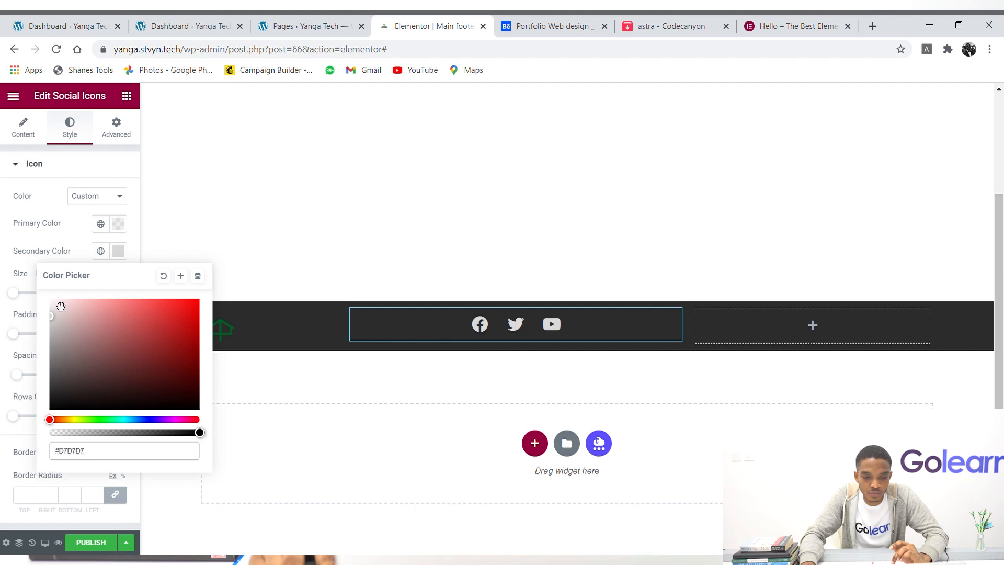
click(118, 252)
click(557, 27)
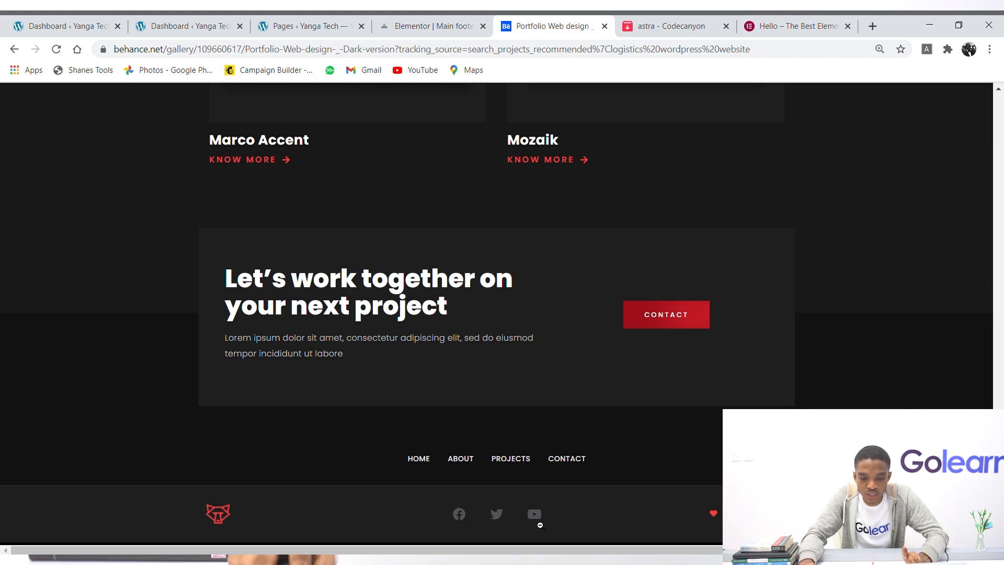
click(421, 22)
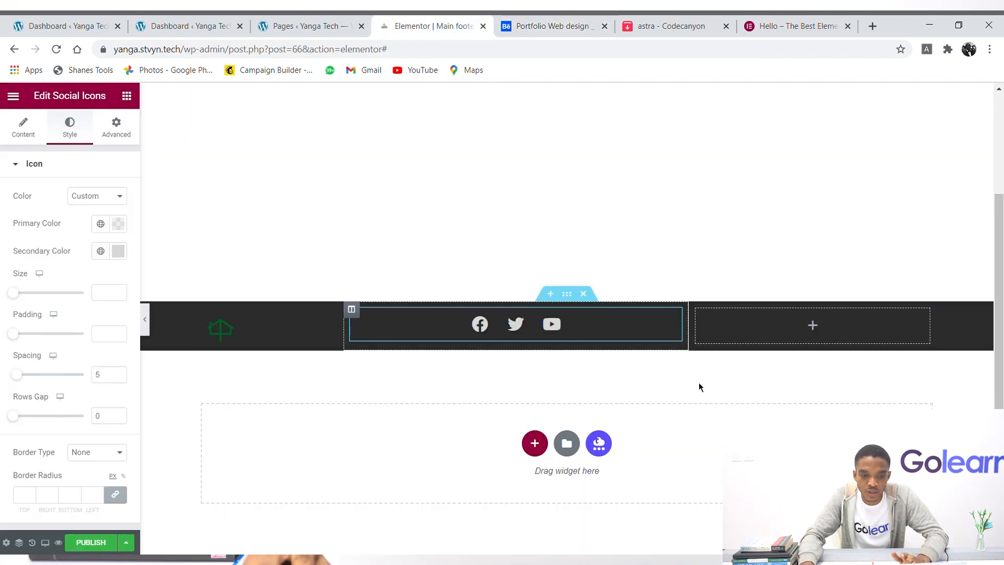
Add an Instagram icon from the icon library to the social icons and place it directly after Facebook.
click(33, 171)
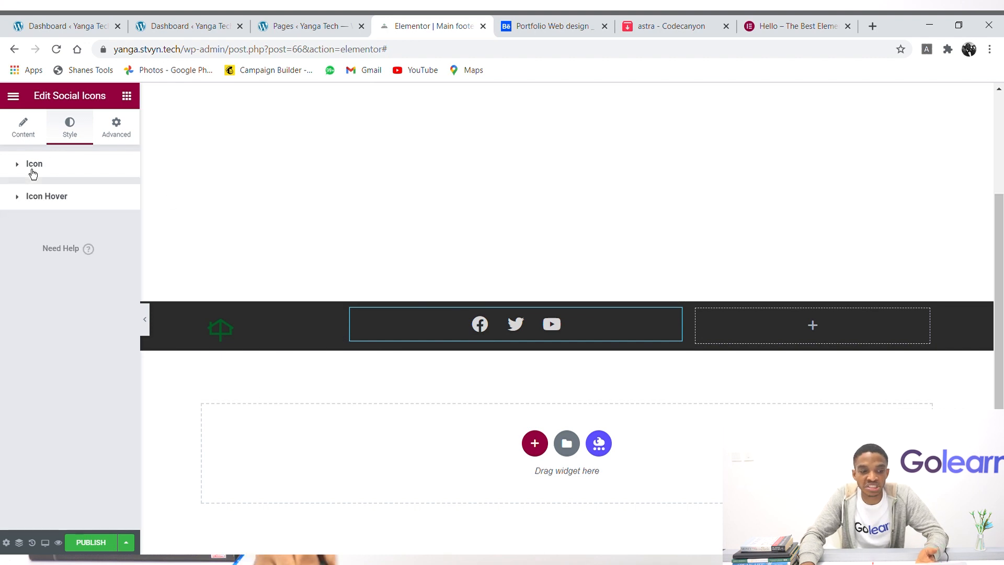
click(26, 137)
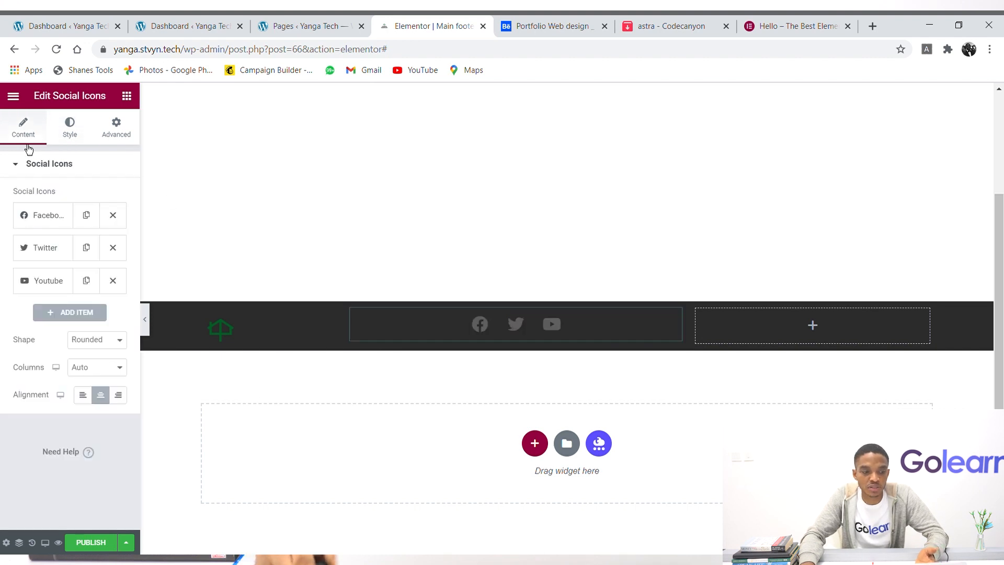
click(94, 322)
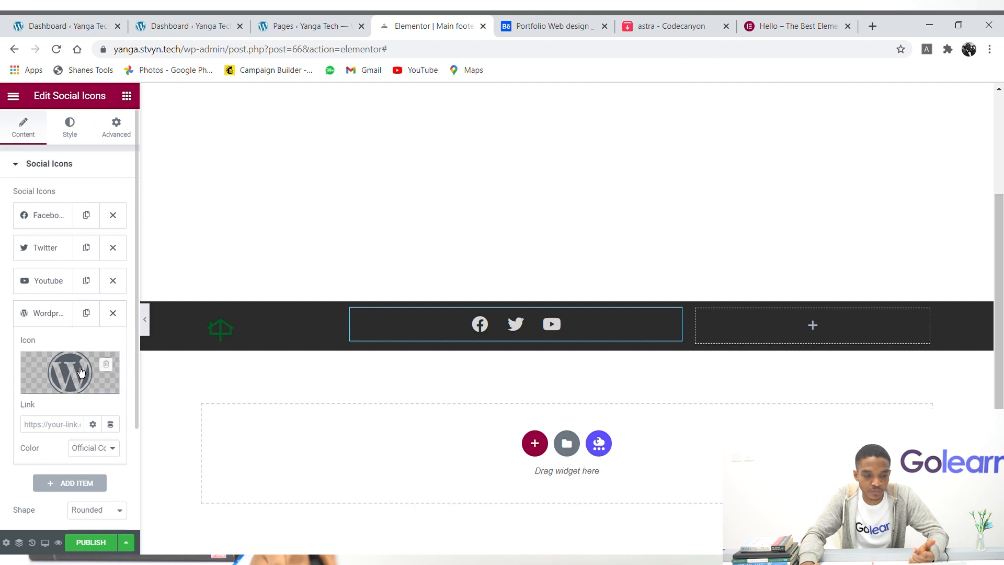
click(81, 373)
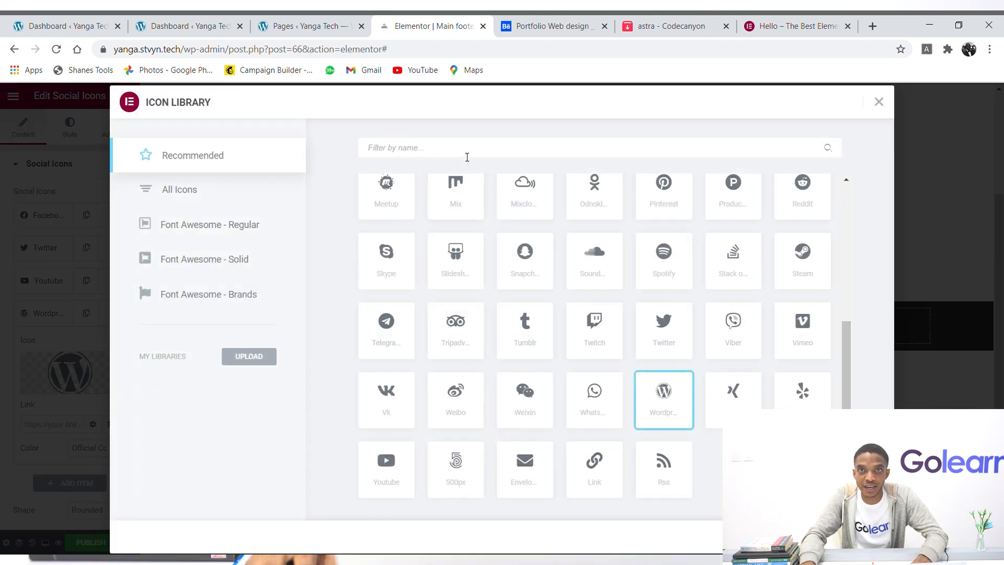
text(insta)
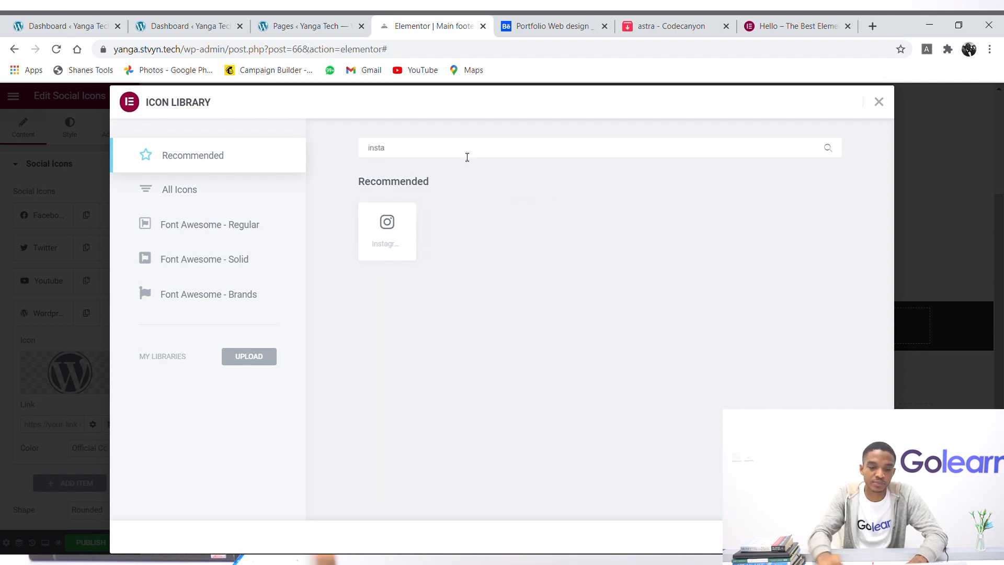
click(406, 226)
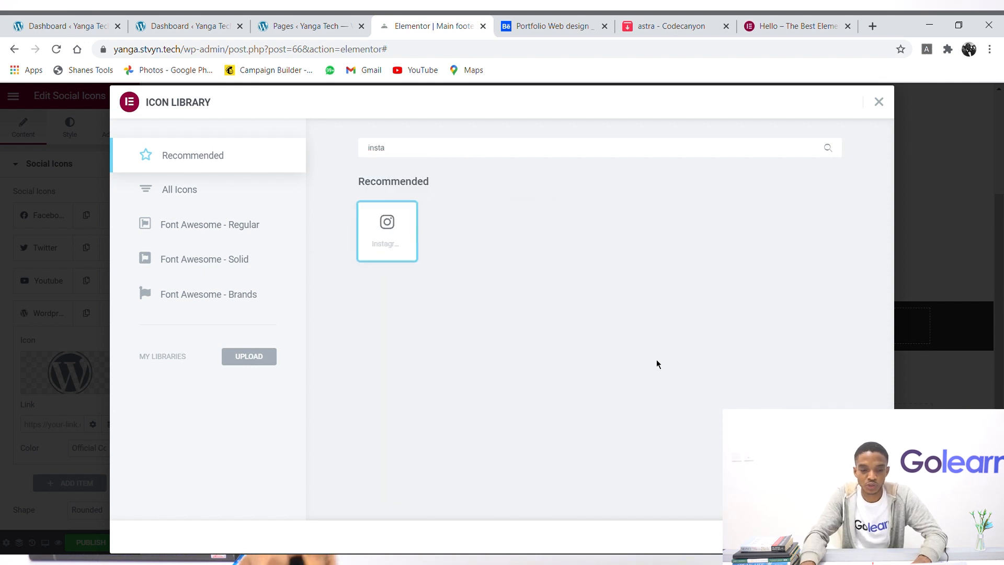
click(859, 536)
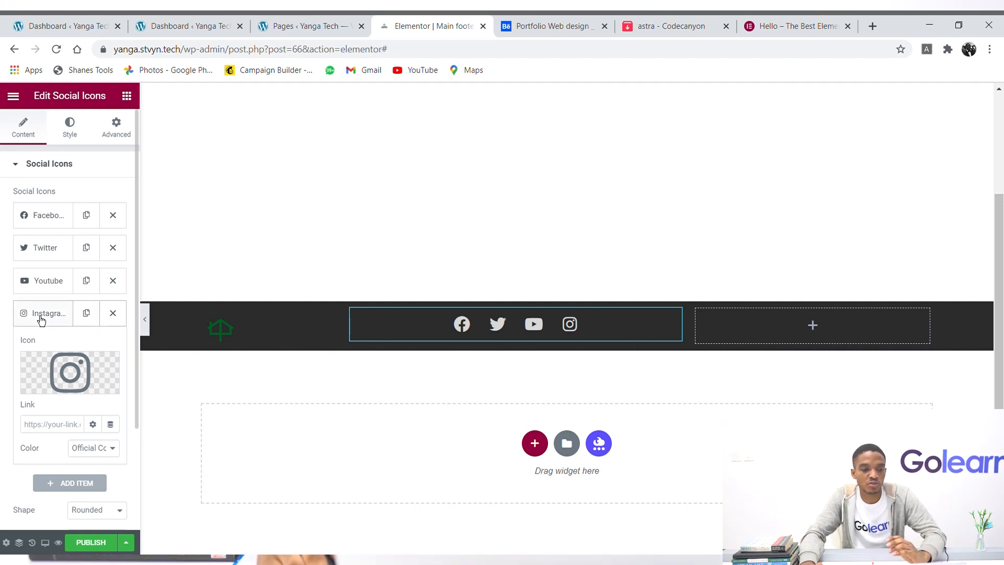
drag(41, 319, 37, 234)
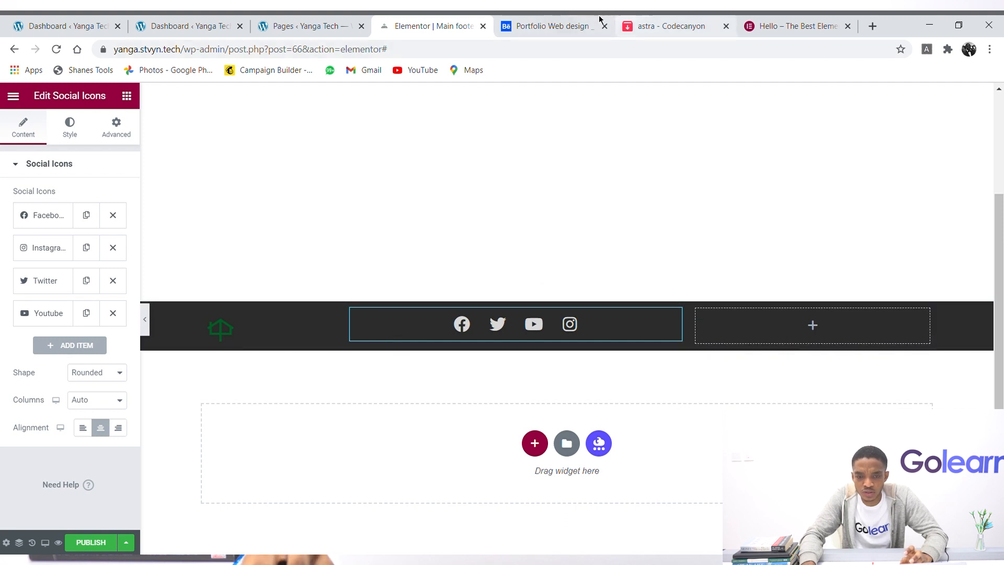
Check the Behance footer, add an Icon List widget to the third footer column, and remove its second and third items.
click(585, 23)
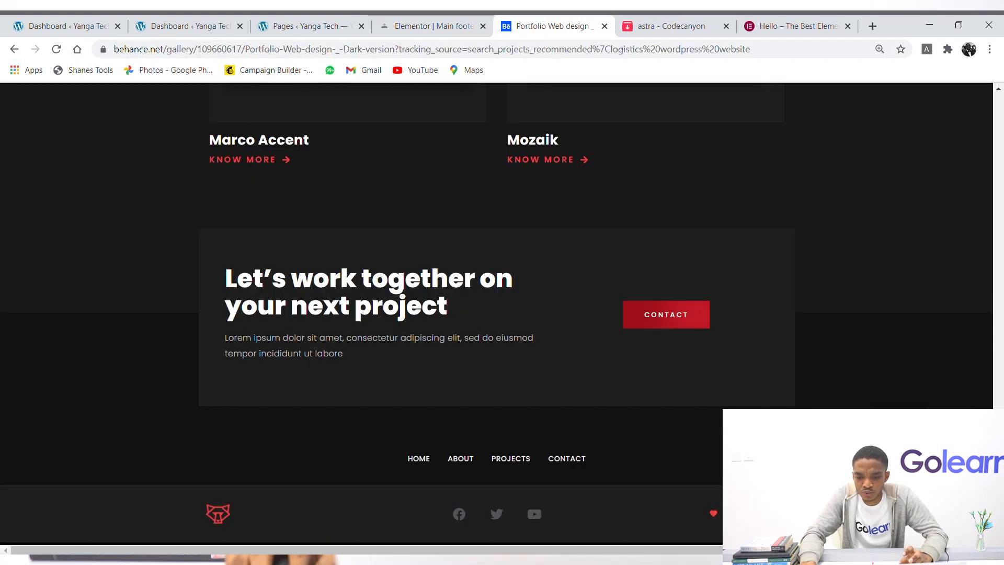
click(456, 29)
click(810, 330)
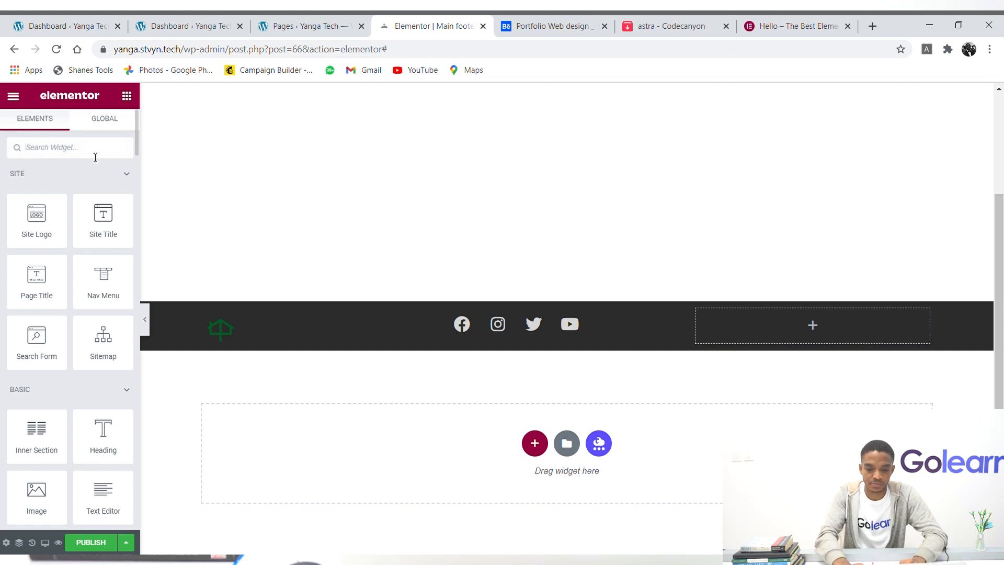
text(icon)
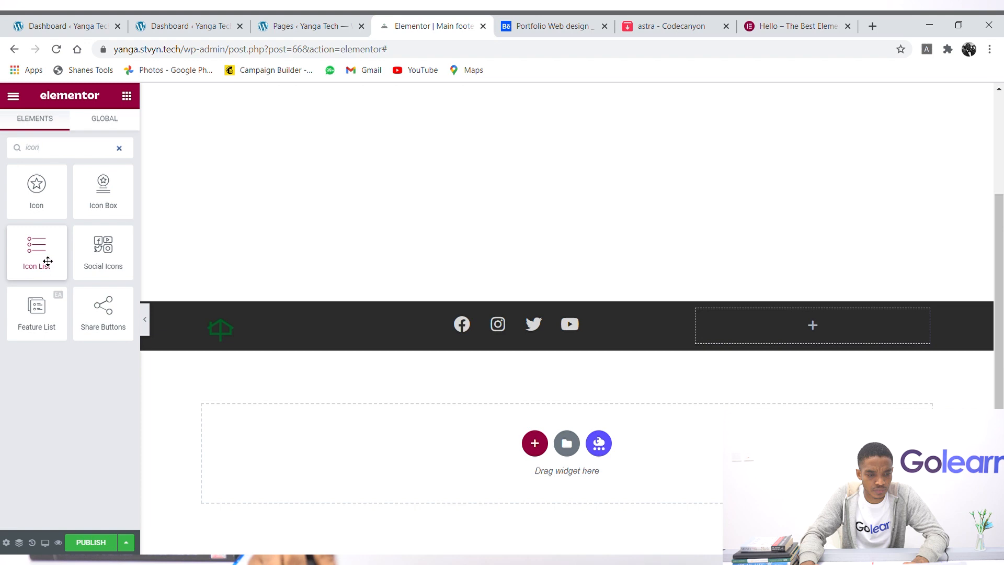
drag(46, 260, 759, 315)
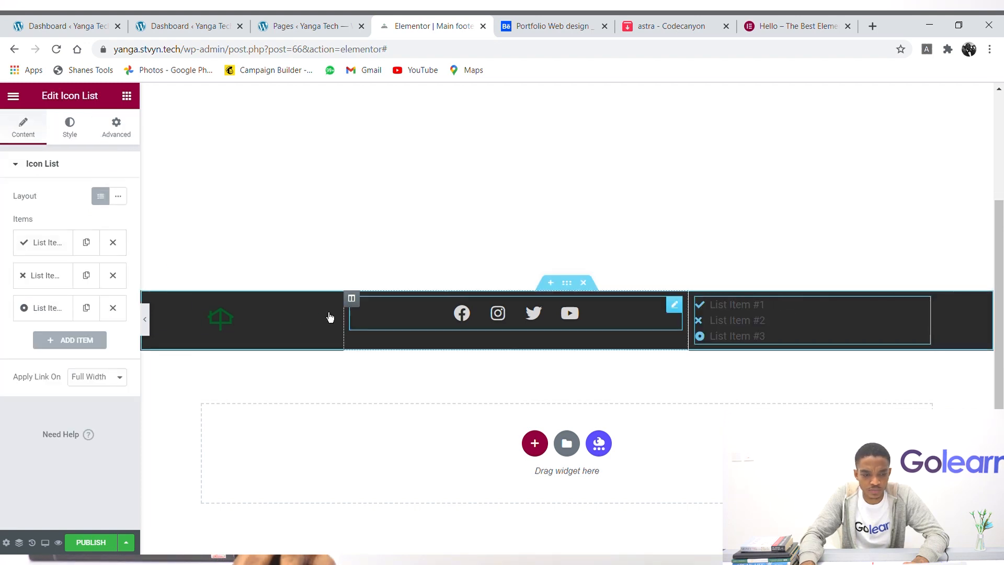
click(112, 307)
click(113, 275)
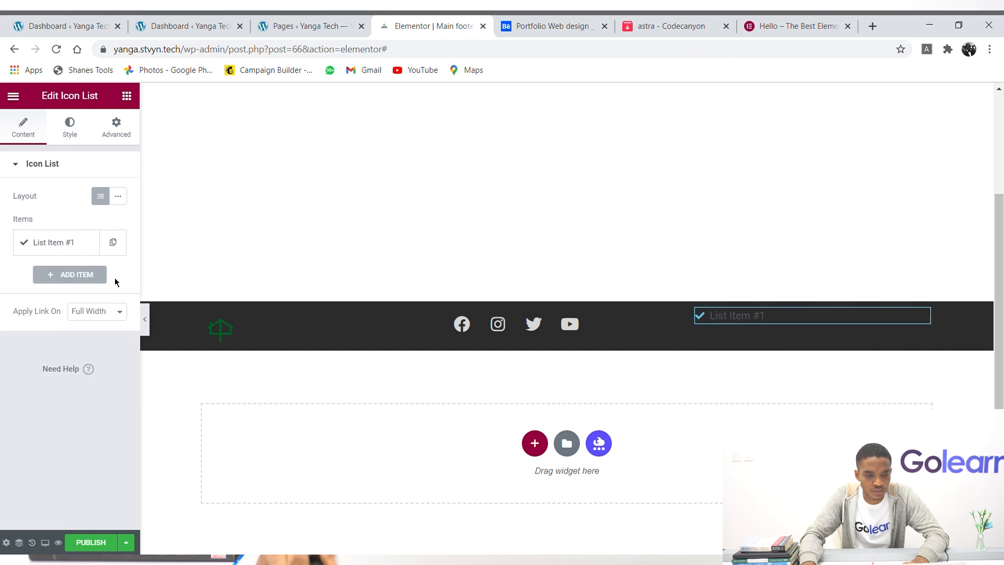
Replace the checkmark of the remaining icon list item with the solid Heart icon from the icon library.
click(55, 247)
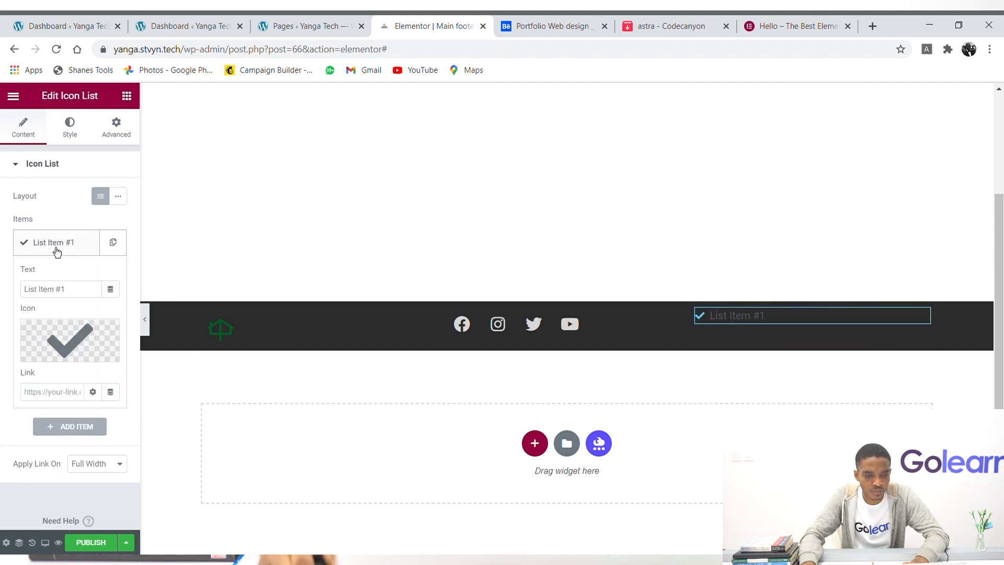
click(80, 343)
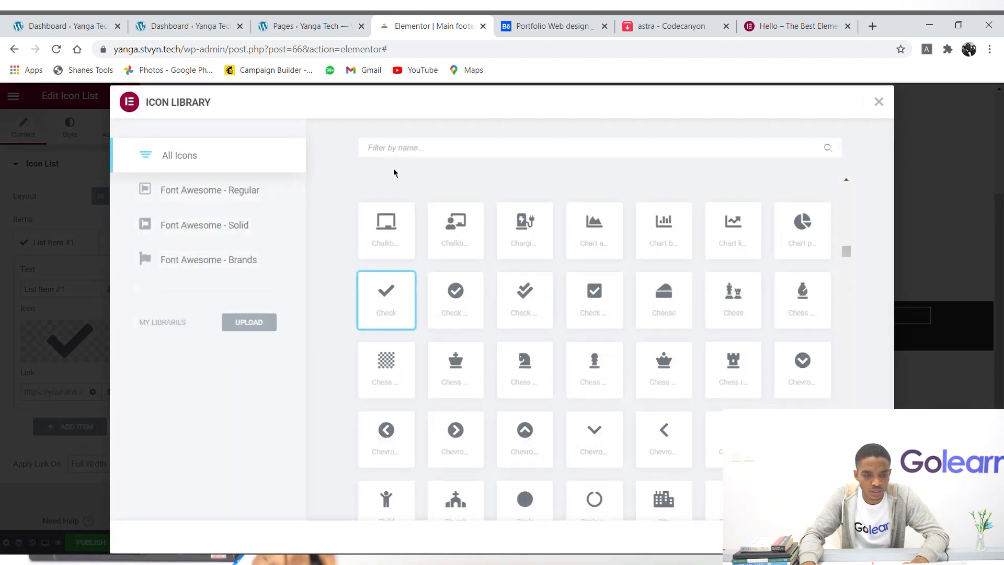
text(love)
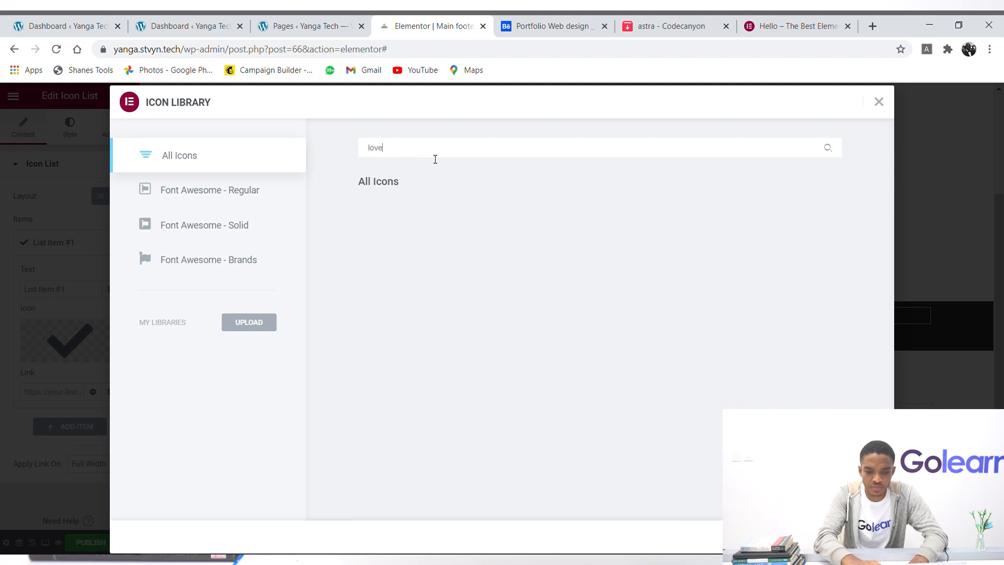
key(BackSpace)
key(BackSpace)
key(BackSpace)
key(BackSpace)
text(heart)
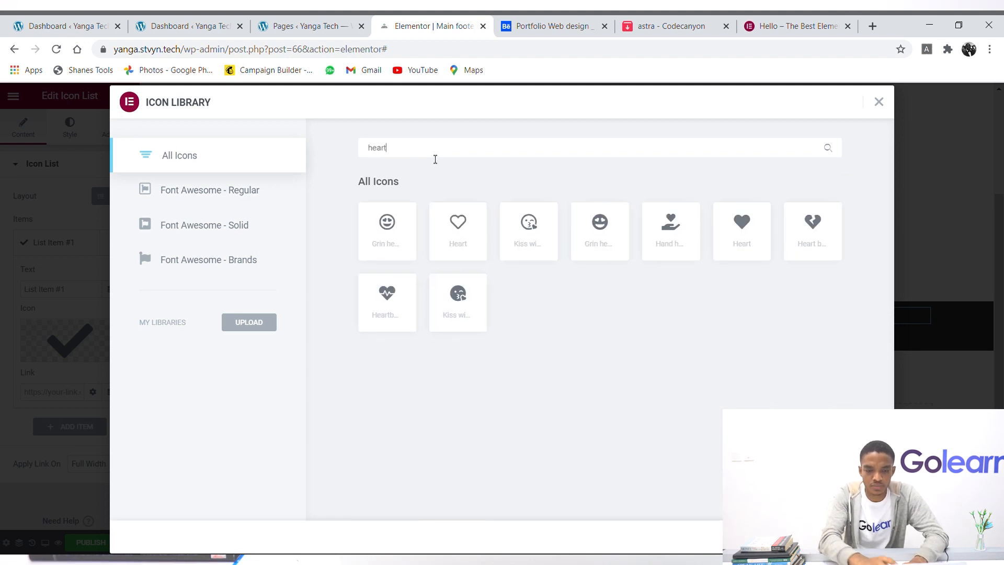
click(748, 233)
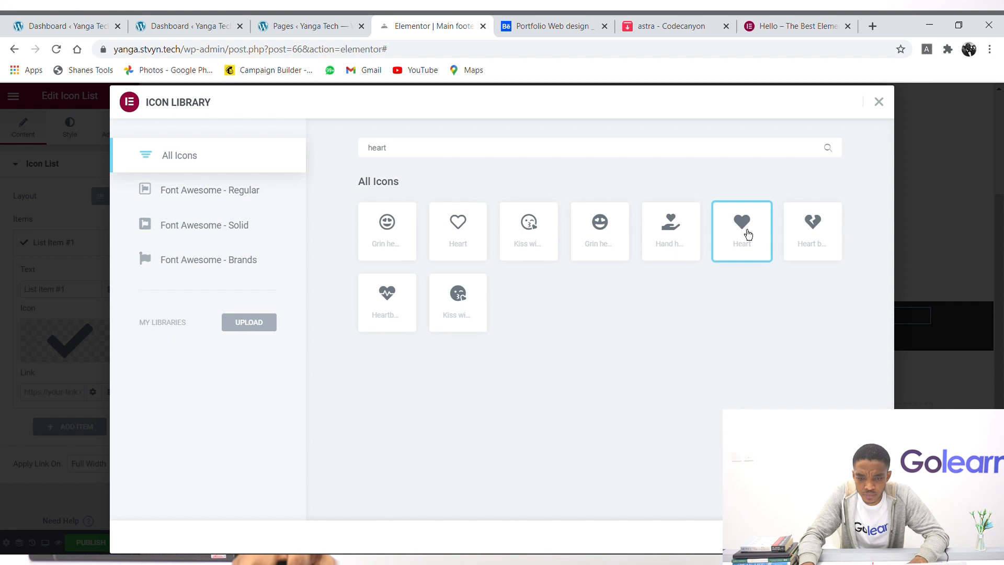
click(856, 537)
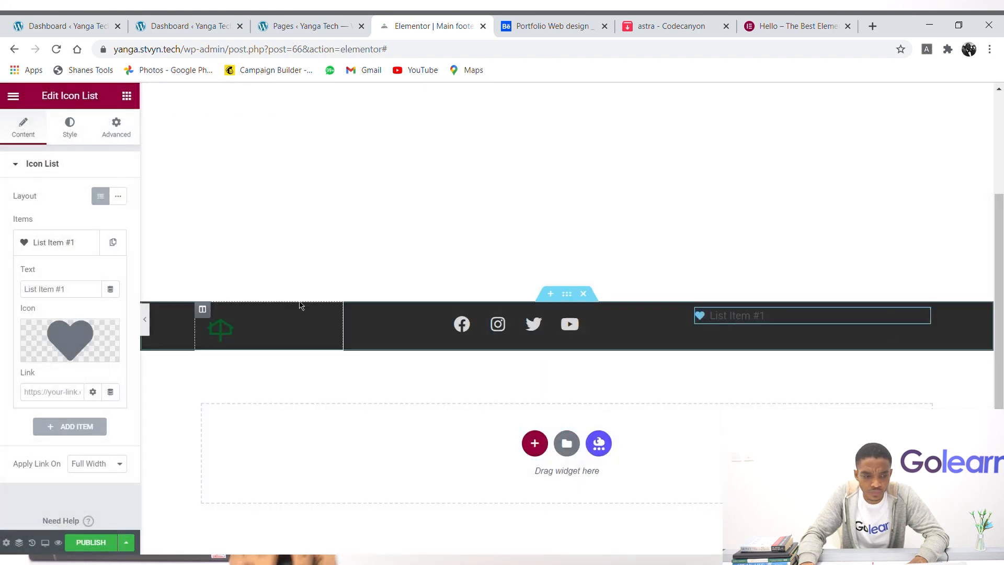
Change the list item's text to "Created by" followed by the creator's name and compare it with the Behance footer.
click(85, 293)
drag(86, 292, 17, 280)
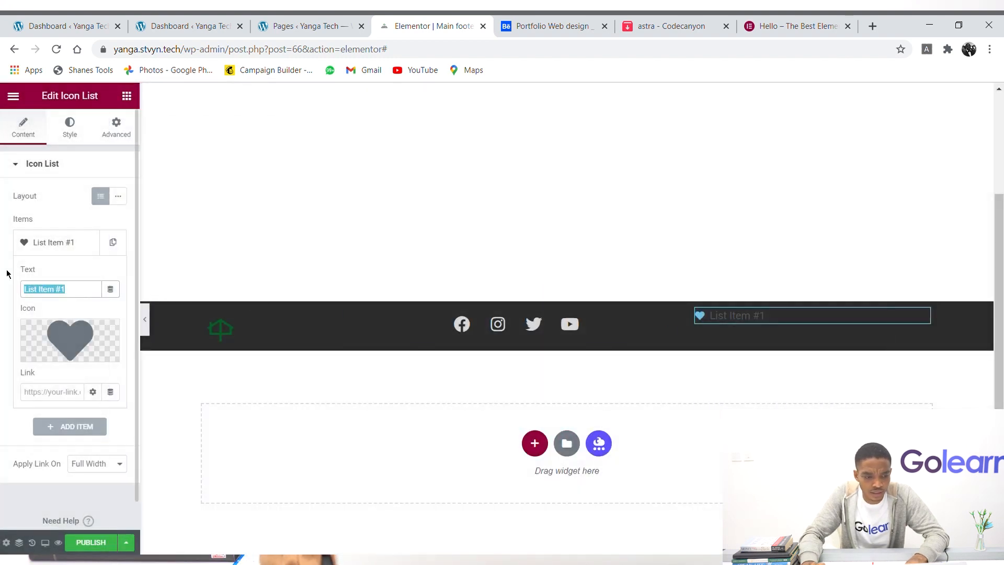
text(Created by Stvyn)
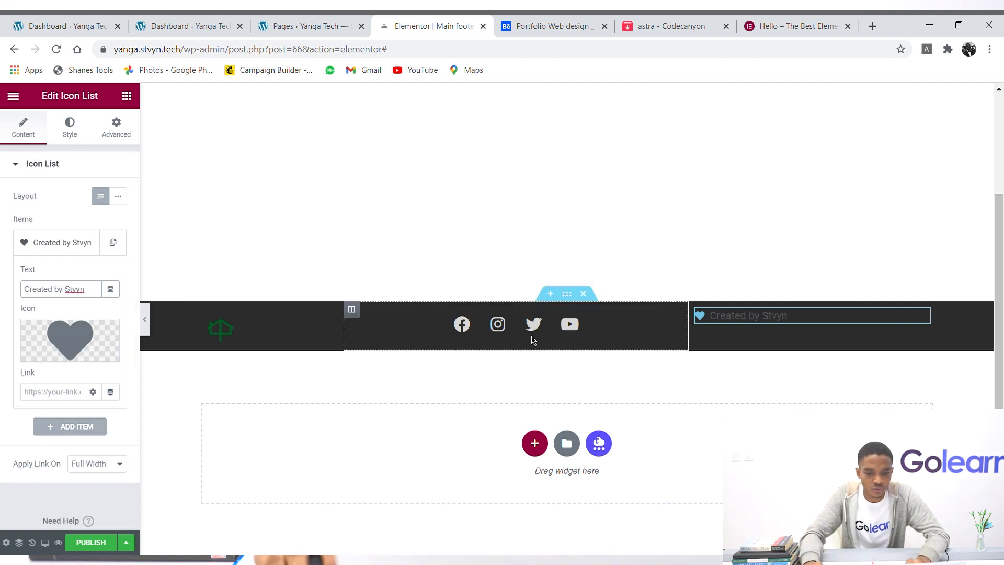
click(539, 26)
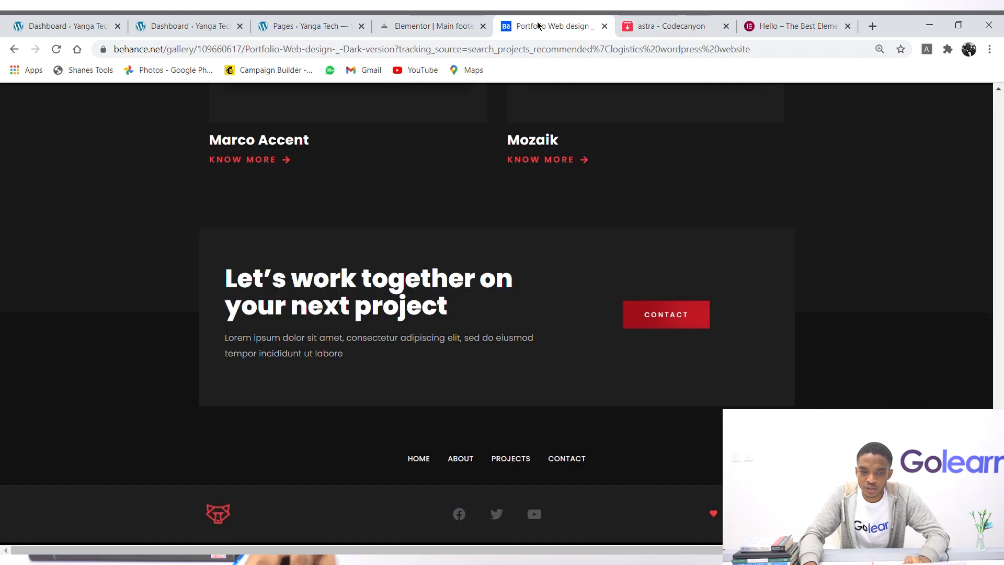
click(441, 24)
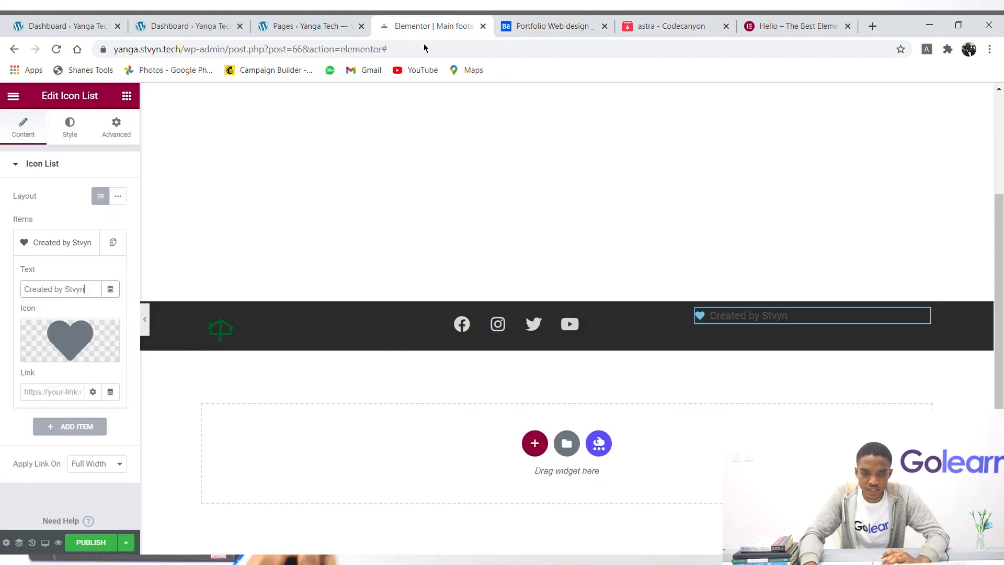
Set the icon list's heart icon colour to red #E5291C.
click(71, 137)
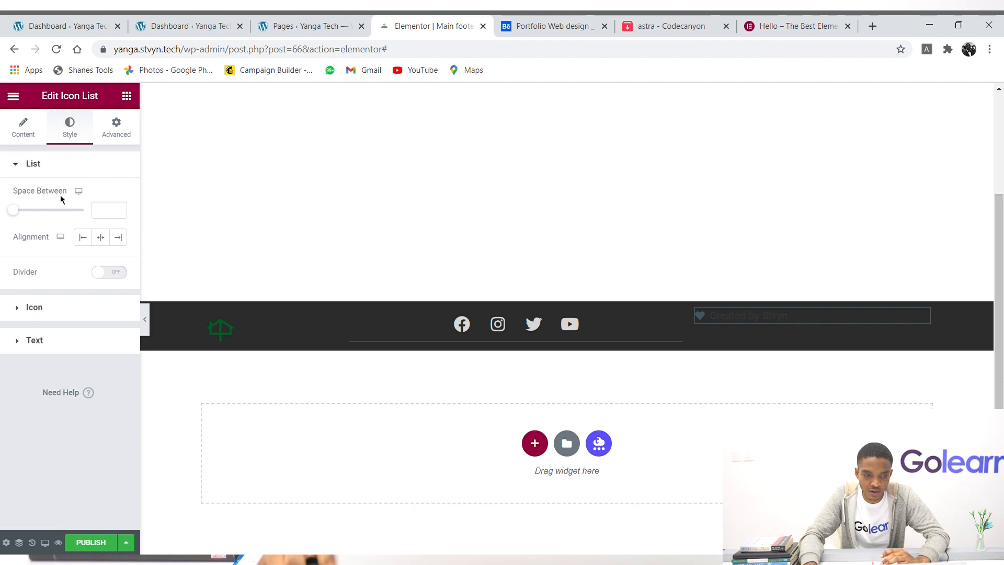
click(65, 311)
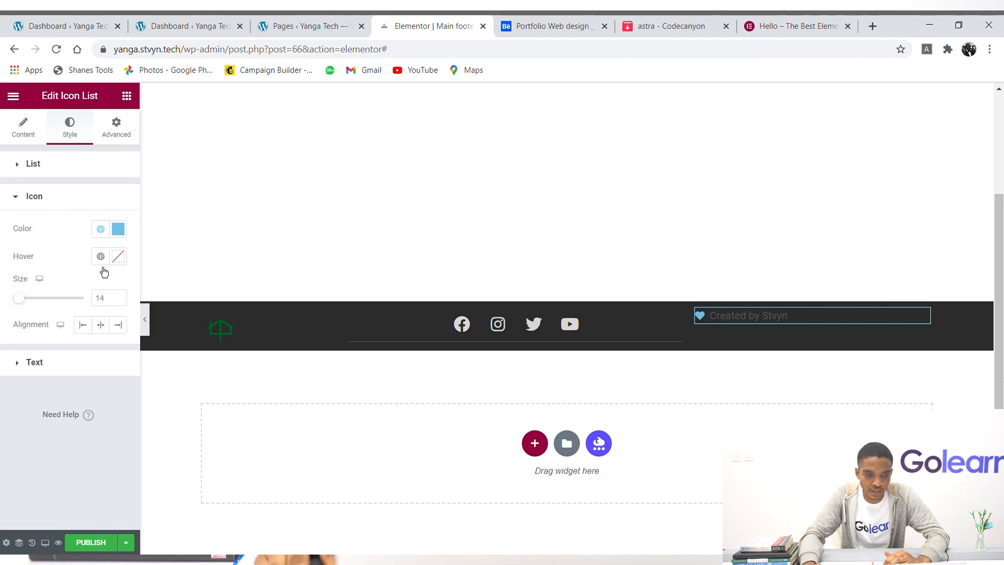
click(118, 229)
click(51, 397)
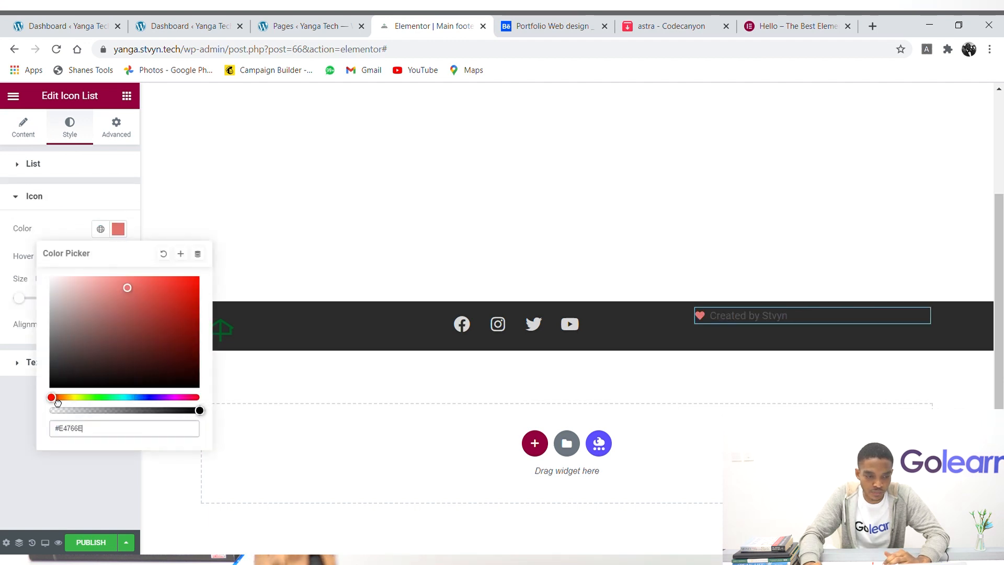
click(175, 293)
click(186, 290)
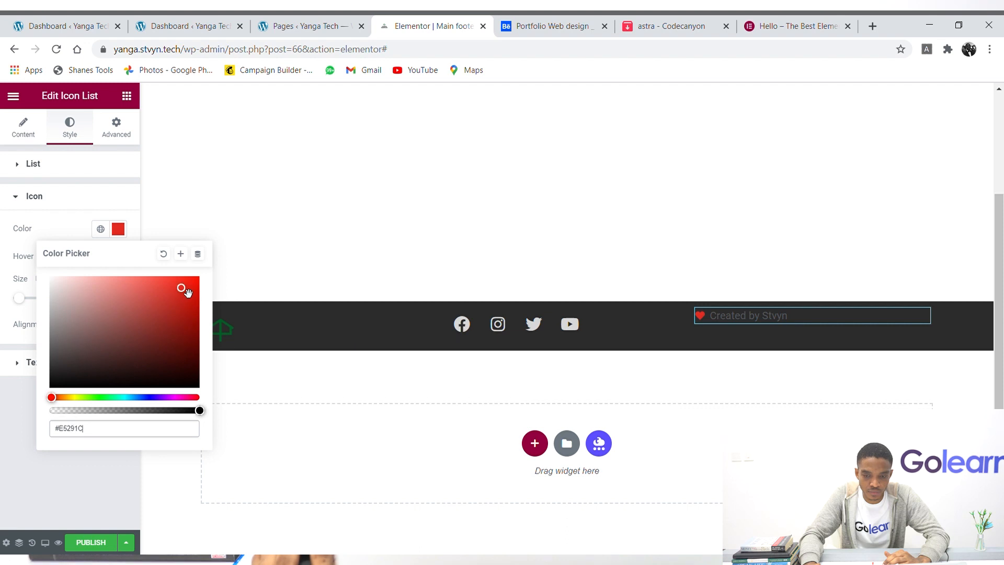
click(119, 230)
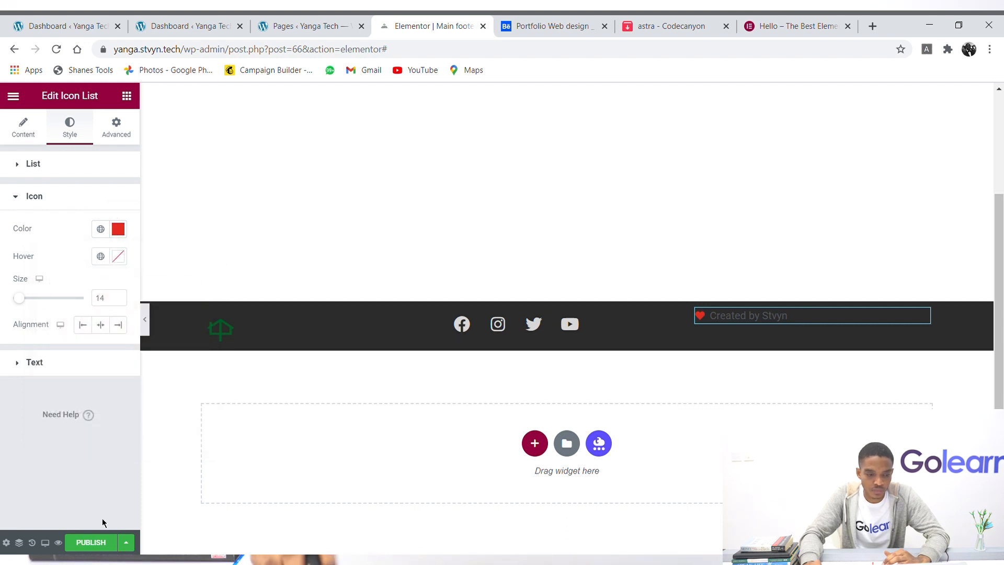
Check the Behance footer and set the vertical alignment of all three footer columns to Middle.
click(571, 20)
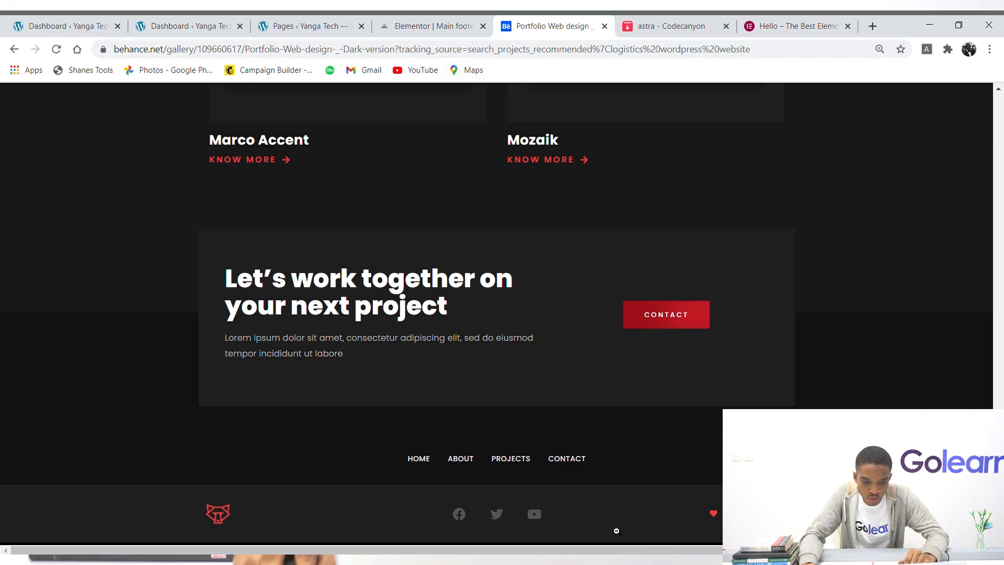
click(434, 25)
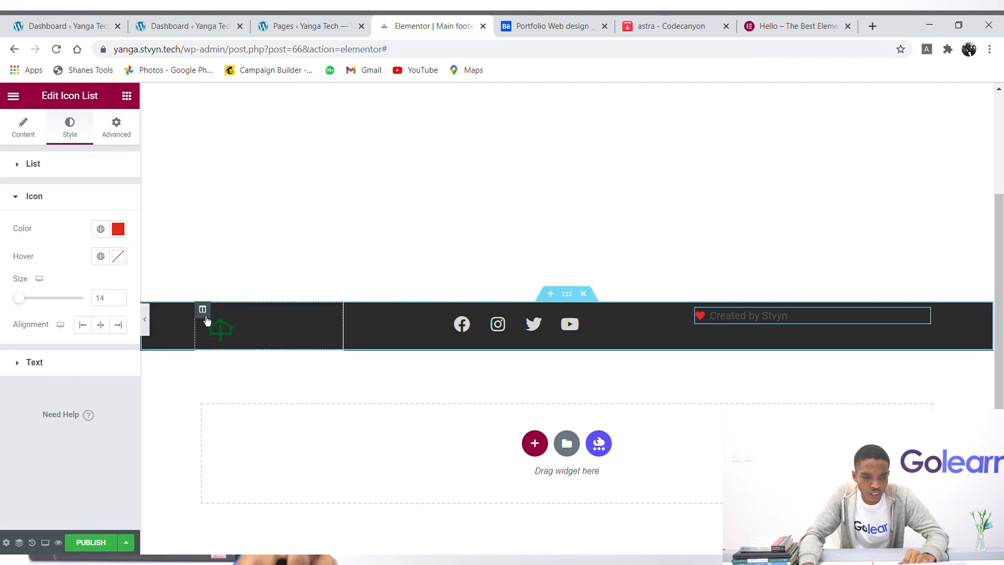
click(203, 312)
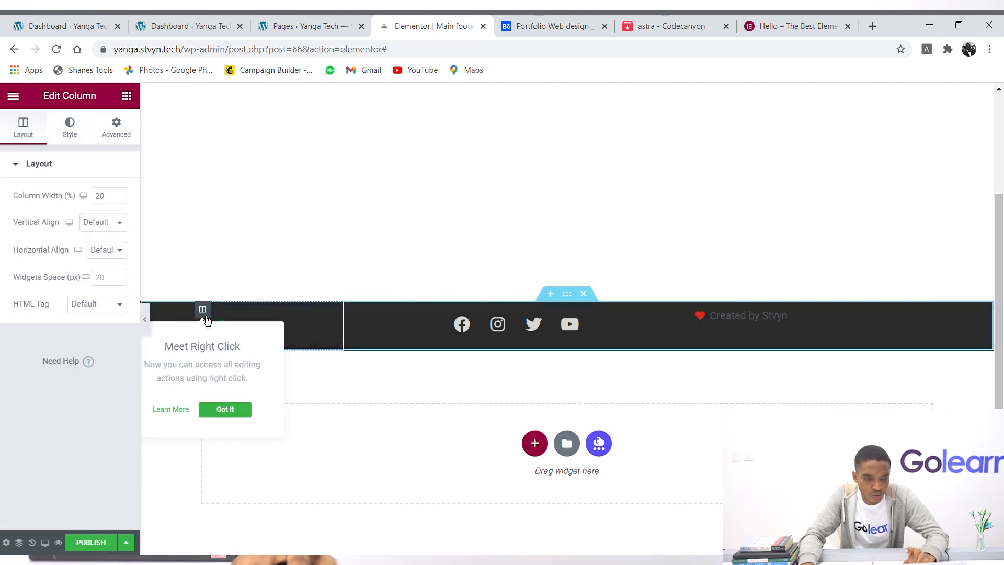
click(114, 230)
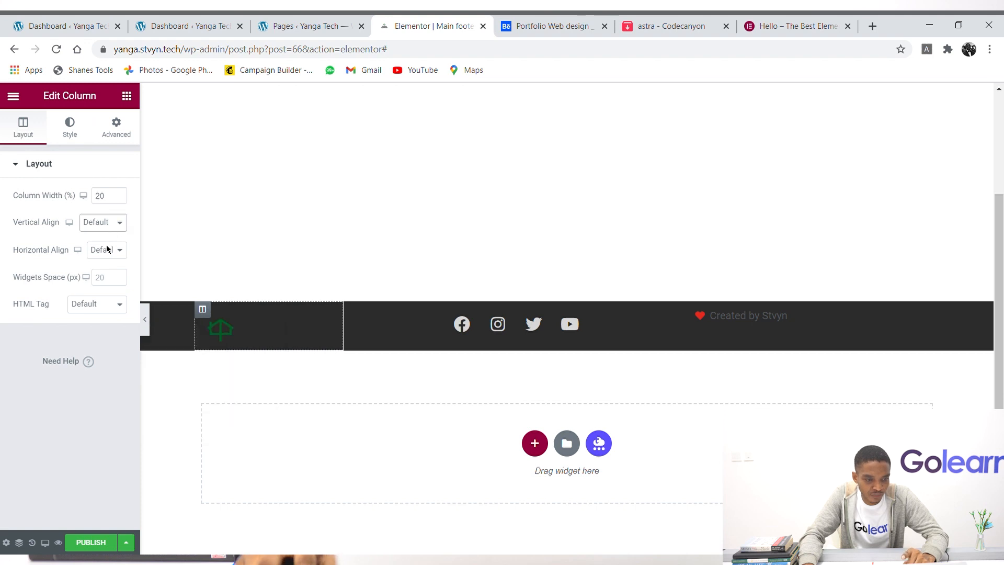
click(105, 284)
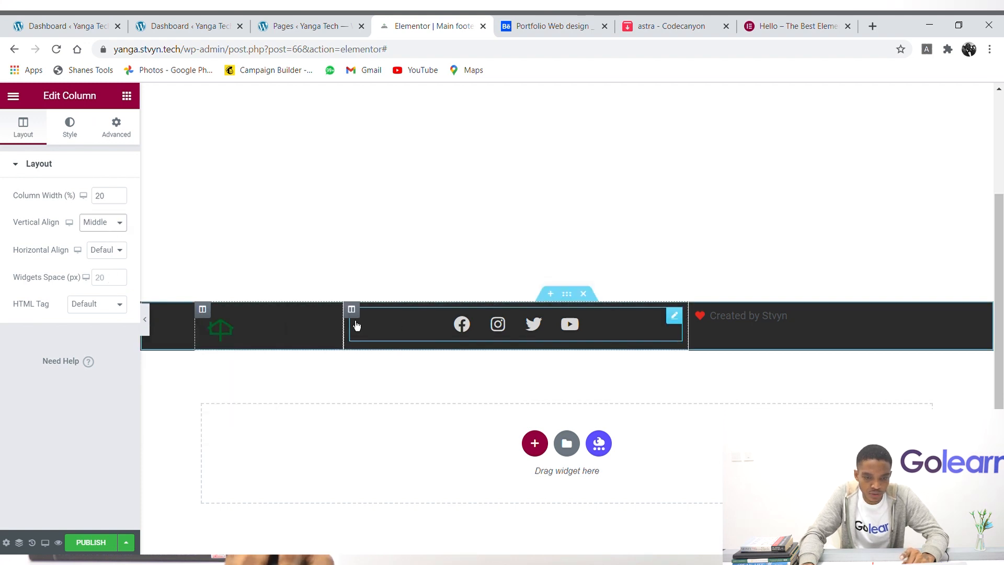
click(351, 312)
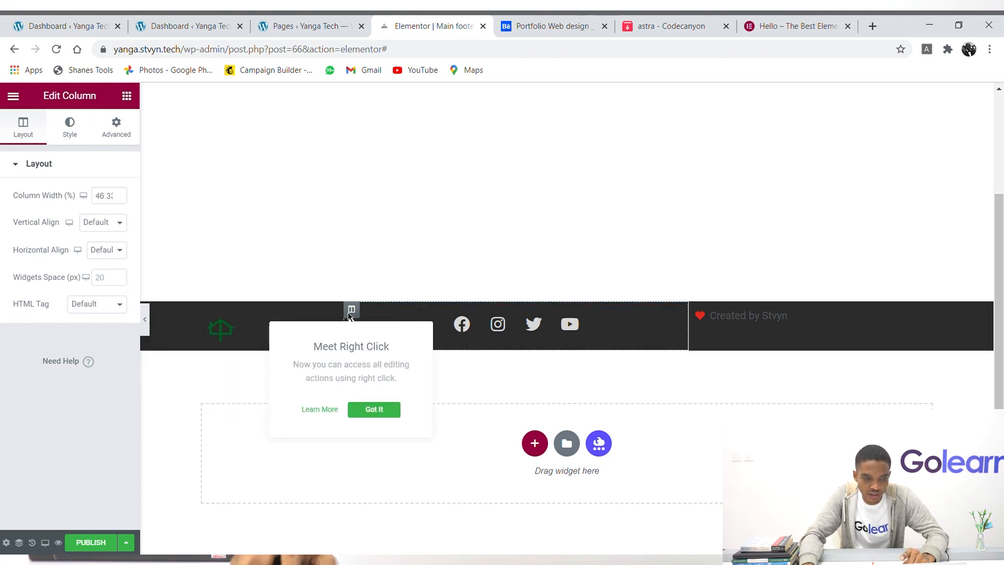
click(115, 229)
click(108, 289)
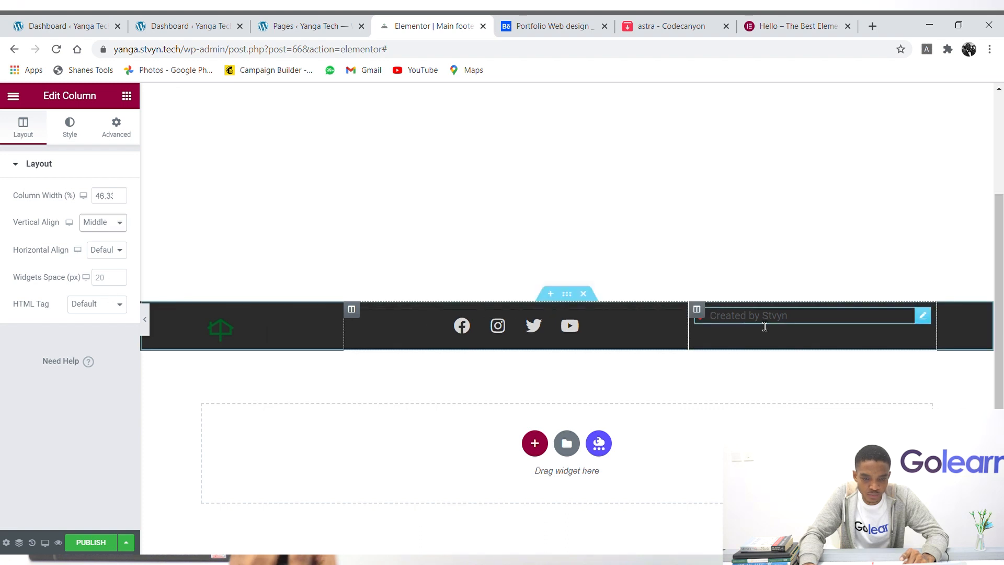
click(697, 313)
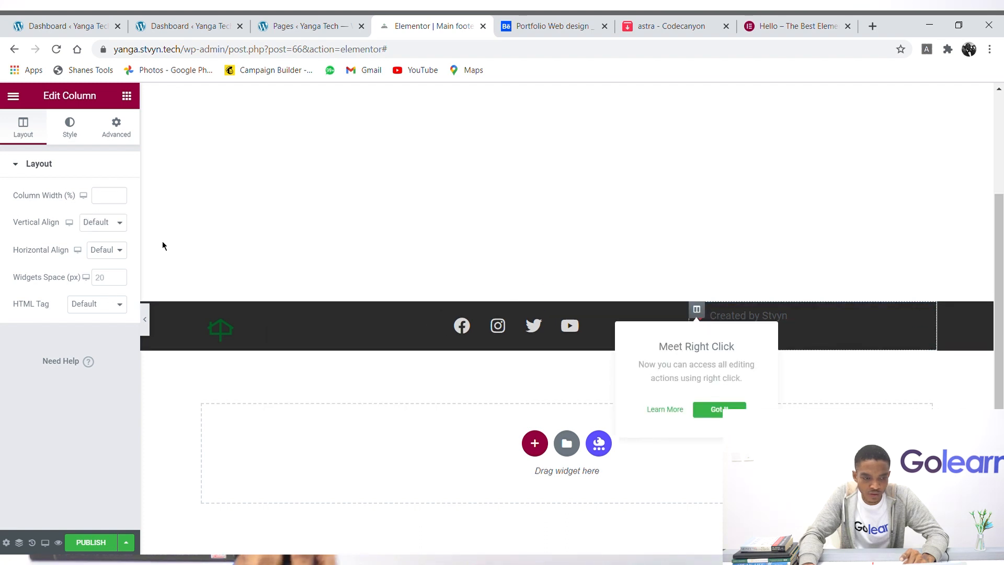
click(103, 289)
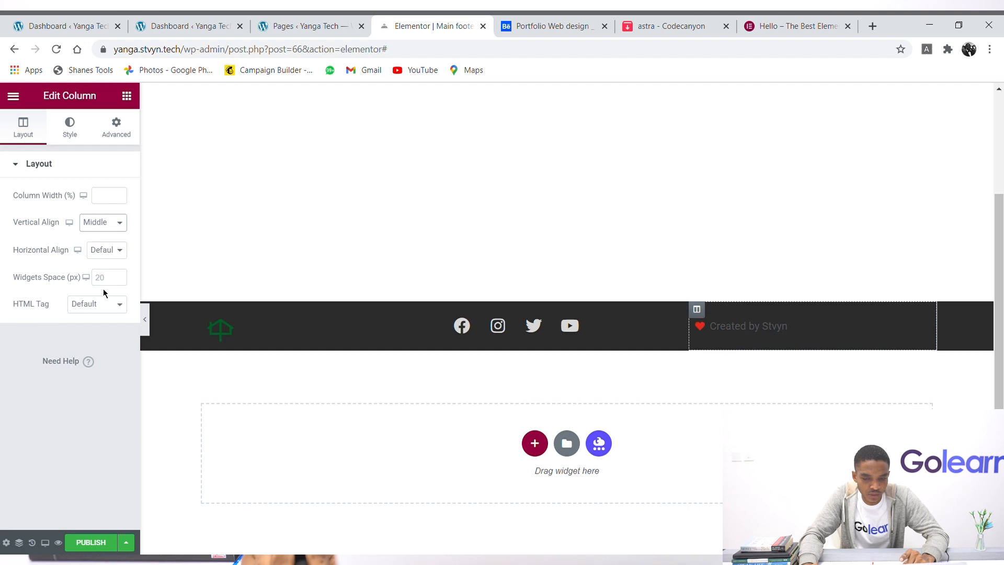
Compare with the Behance footer again and set the icon list's text colour to grey #A7A7A7.
click(555, 24)
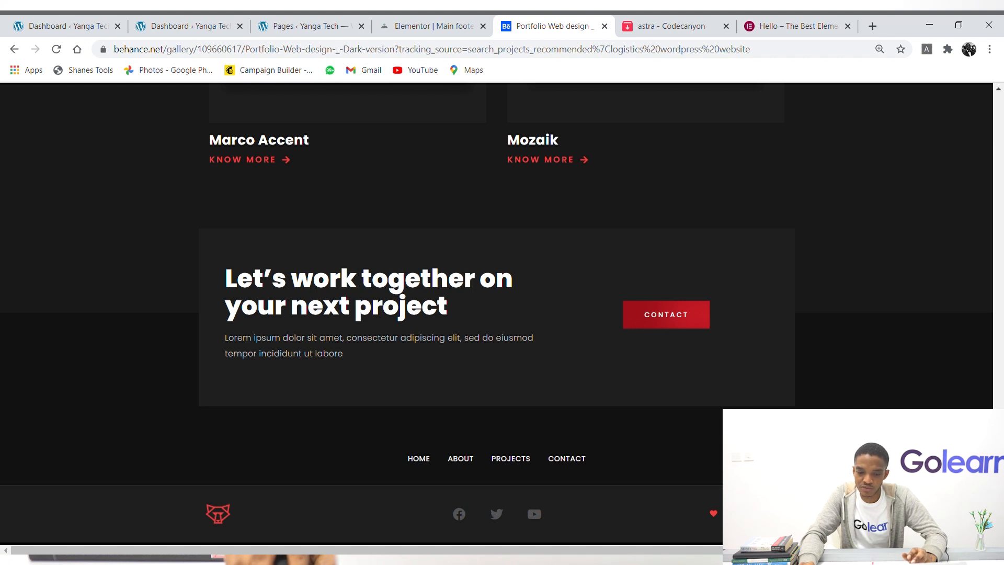
click(434, 26)
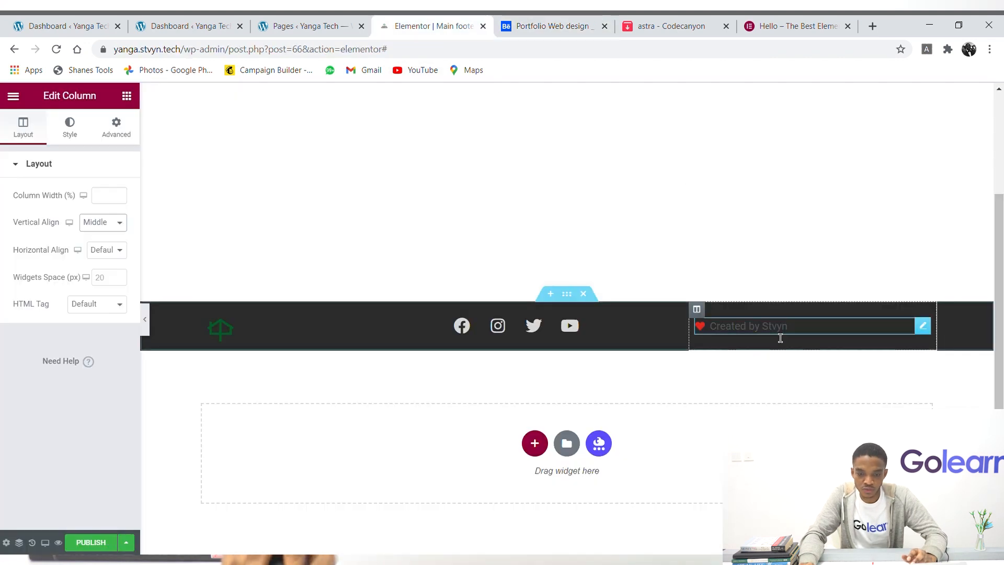
click(802, 334)
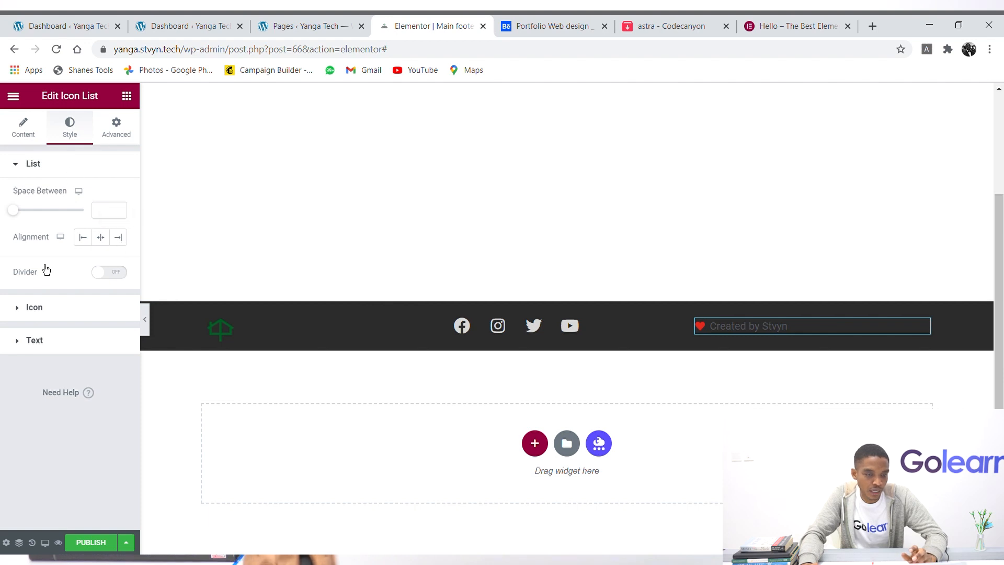
click(63, 349)
click(117, 264)
drag(85, 362, 33, 351)
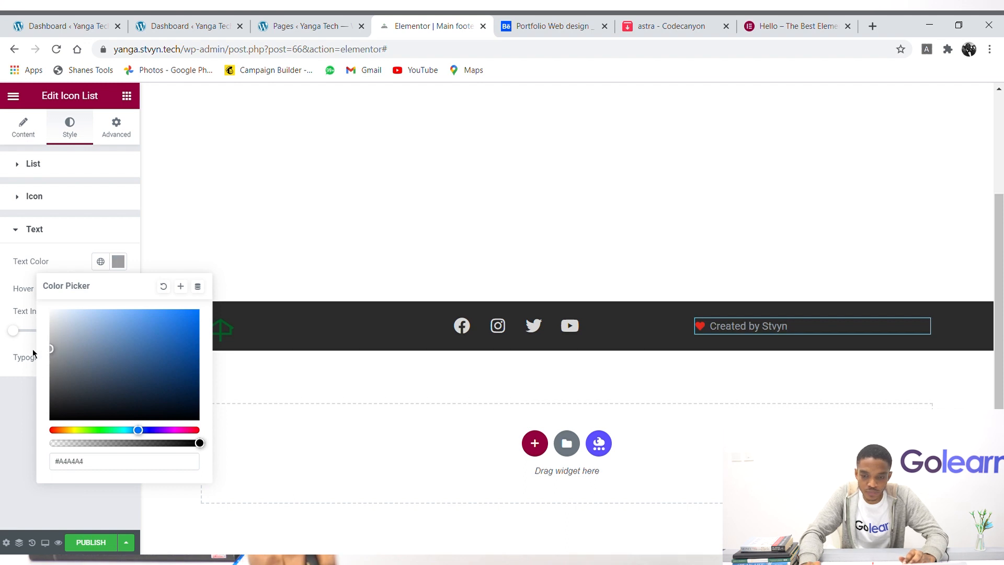
click(119, 261)
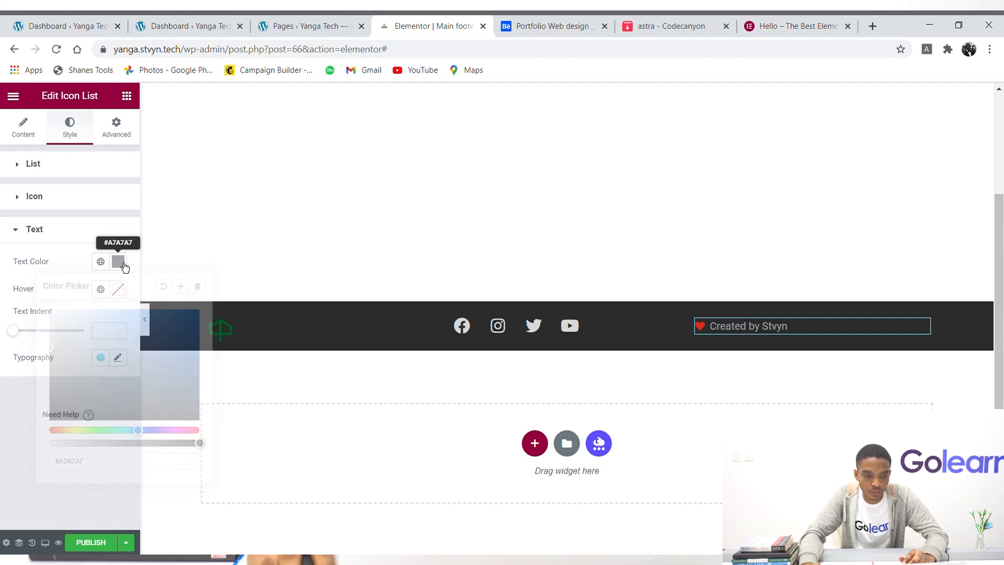
Change the icon list text's font family to Nunito Sans.
click(118, 357)
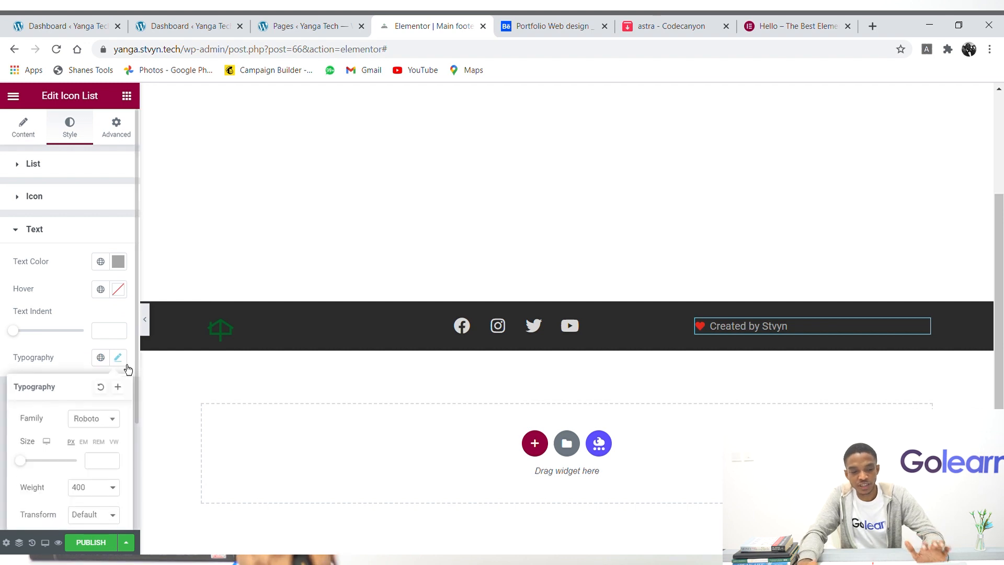
click(93, 428)
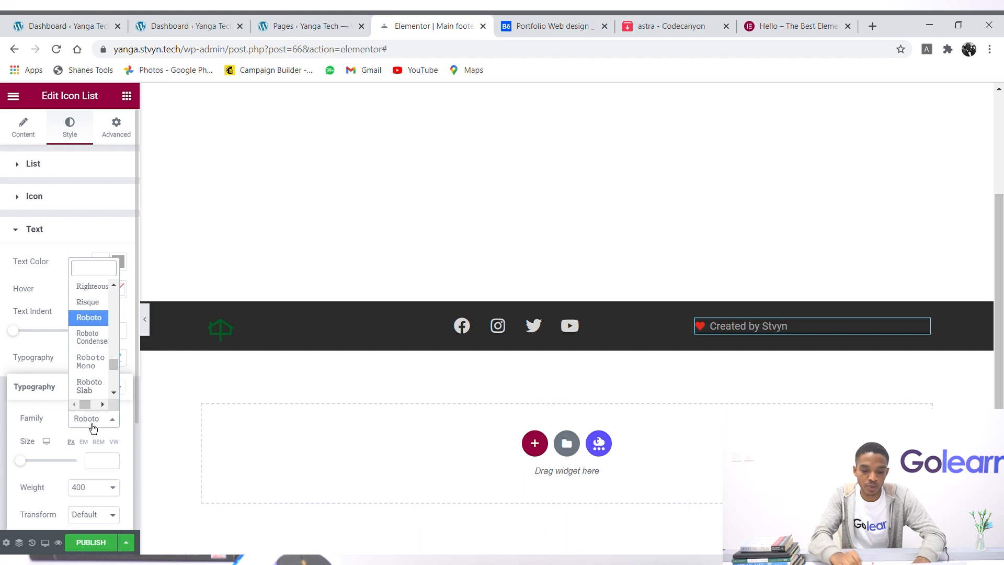
text(nuni)
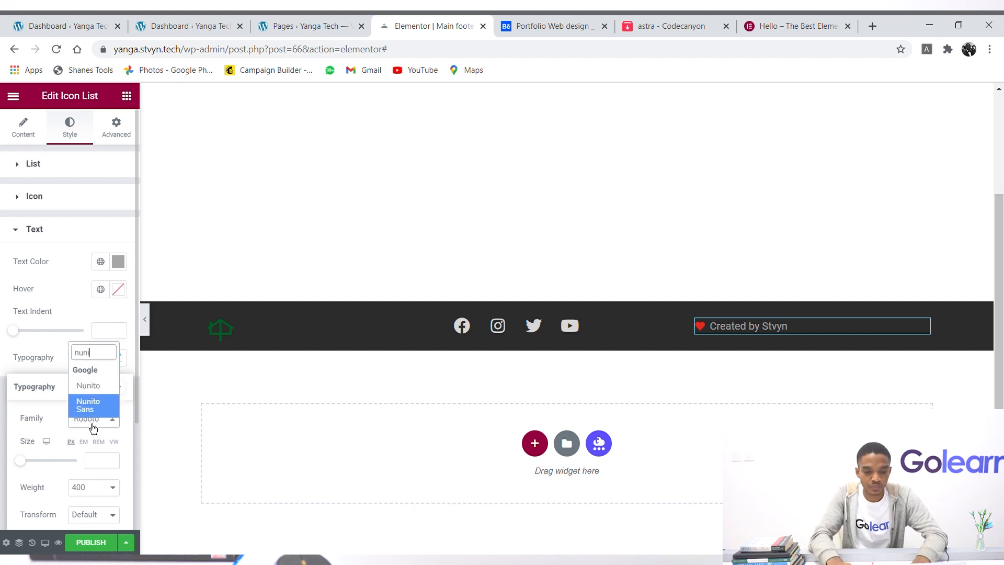
click(92, 426)
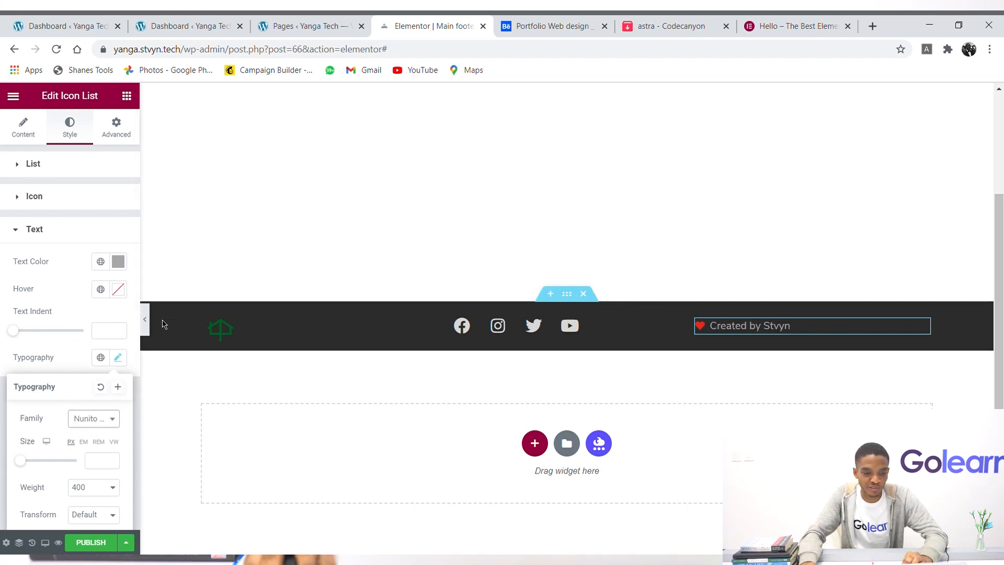
click(125, 365)
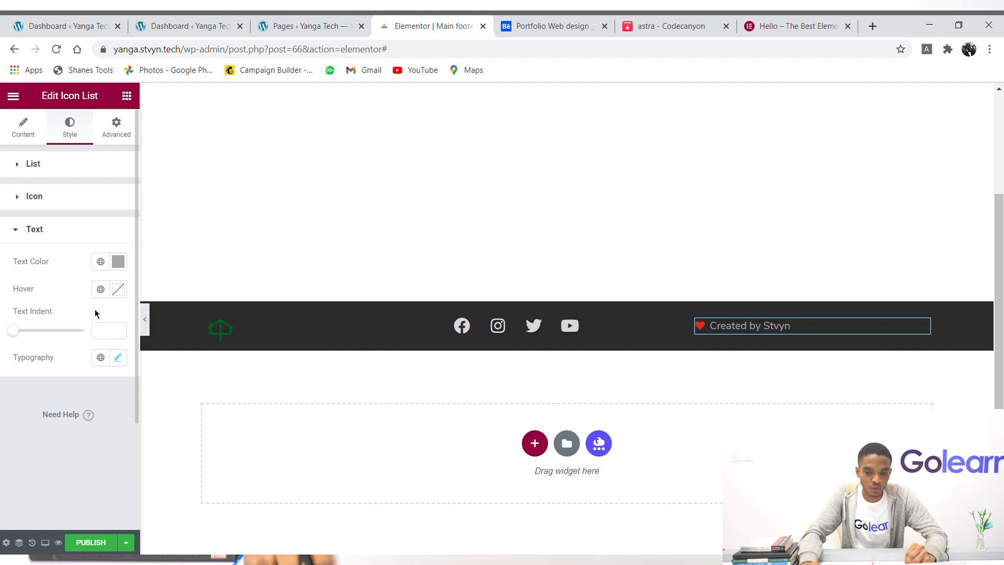
Align the "Created by" icon list to the end of its footer column.
click(53, 245)
click(55, 245)
click(33, 137)
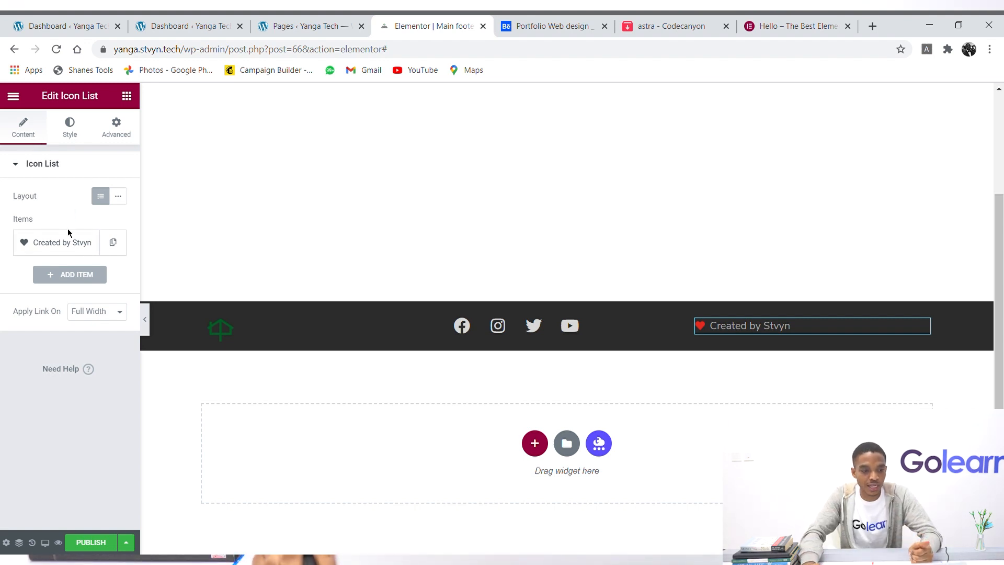
click(86, 250)
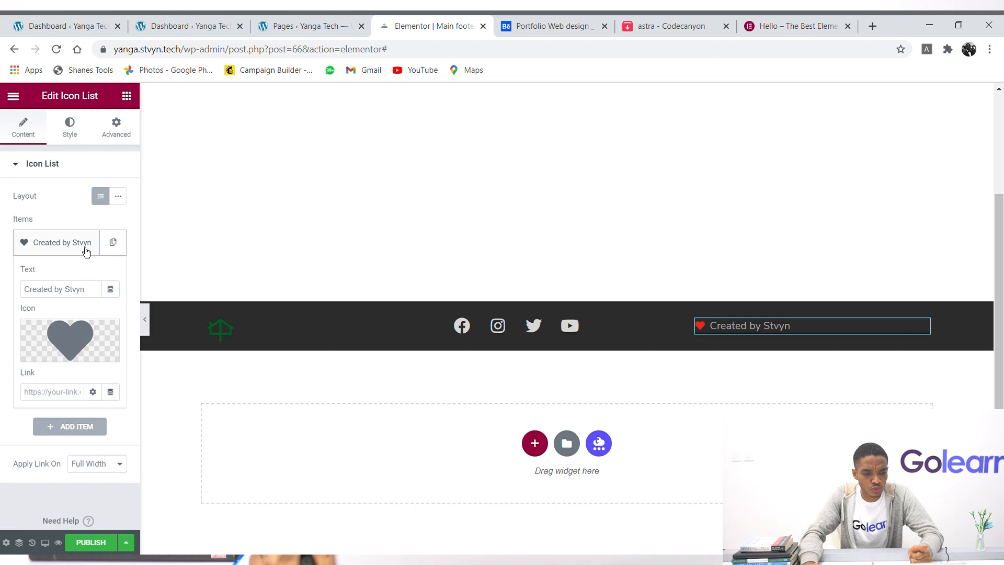
click(85, 252)
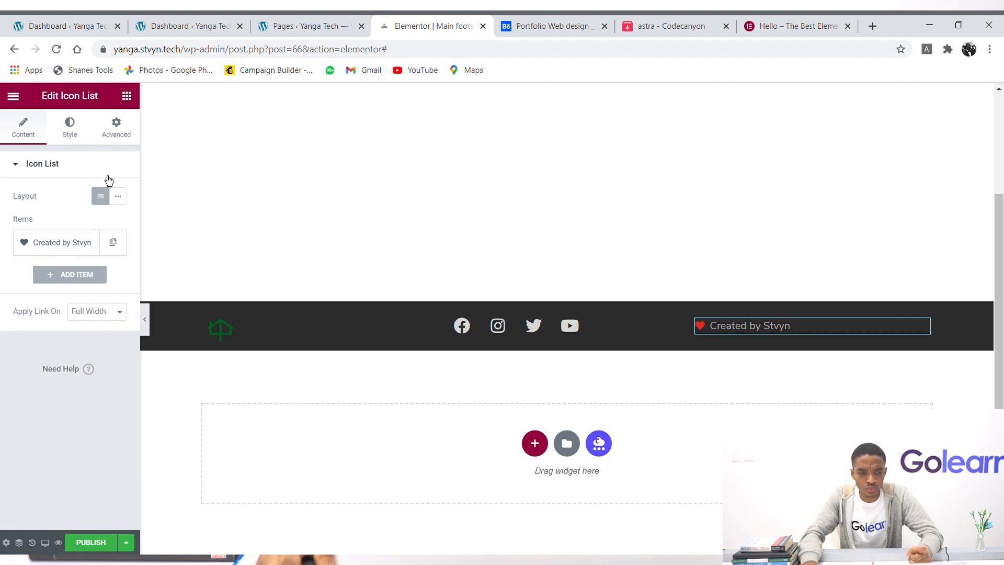
click(81, 139)
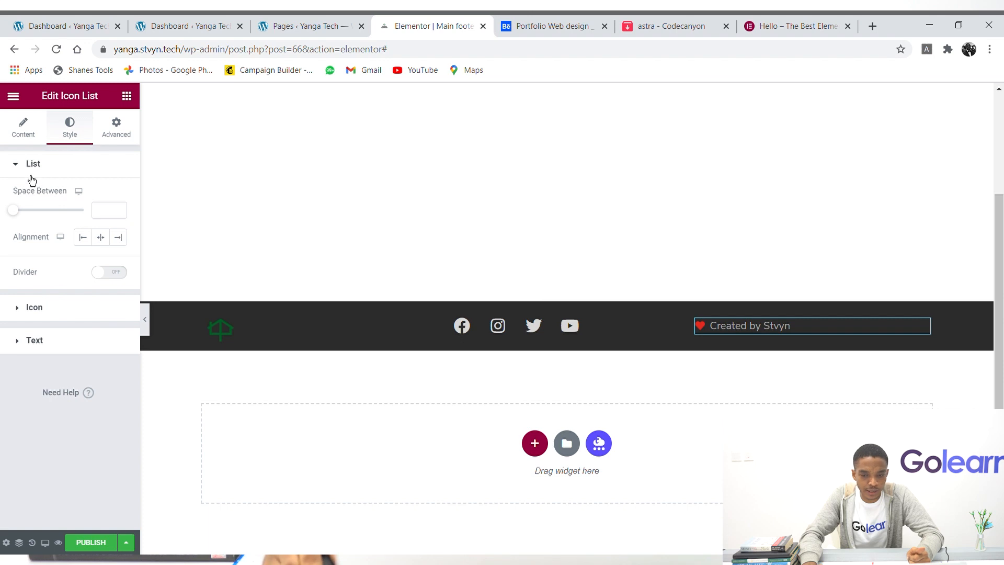
click(118, 238)
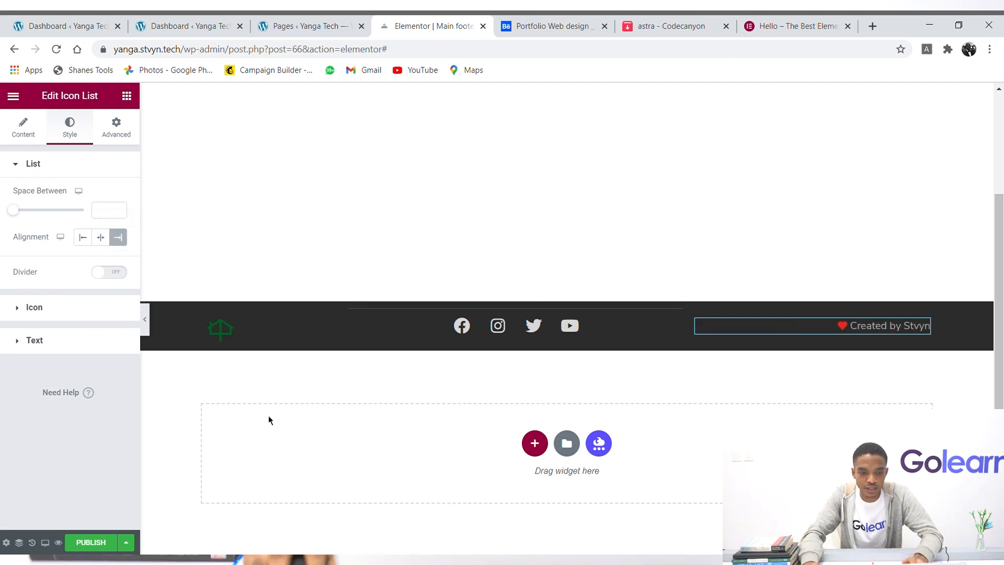
Publish the footer template with a display condition that includes the Entire Site.
click(95, 548)
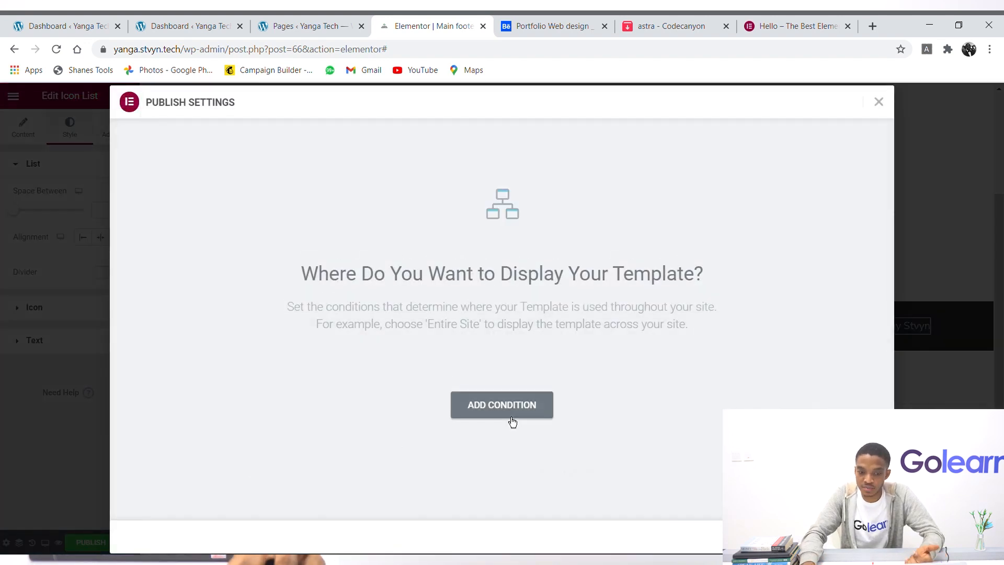
click(512, 421)
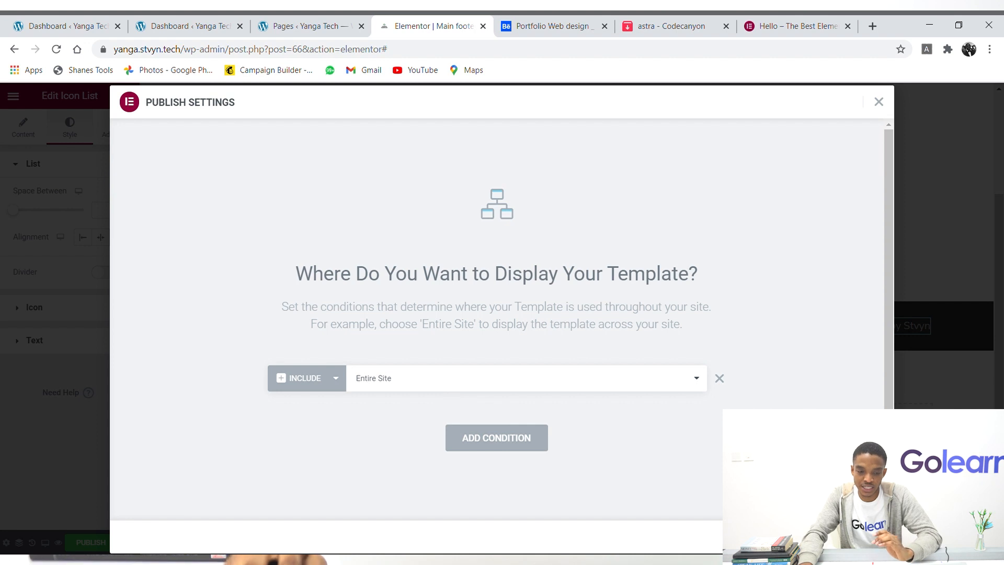
click(850, 537)
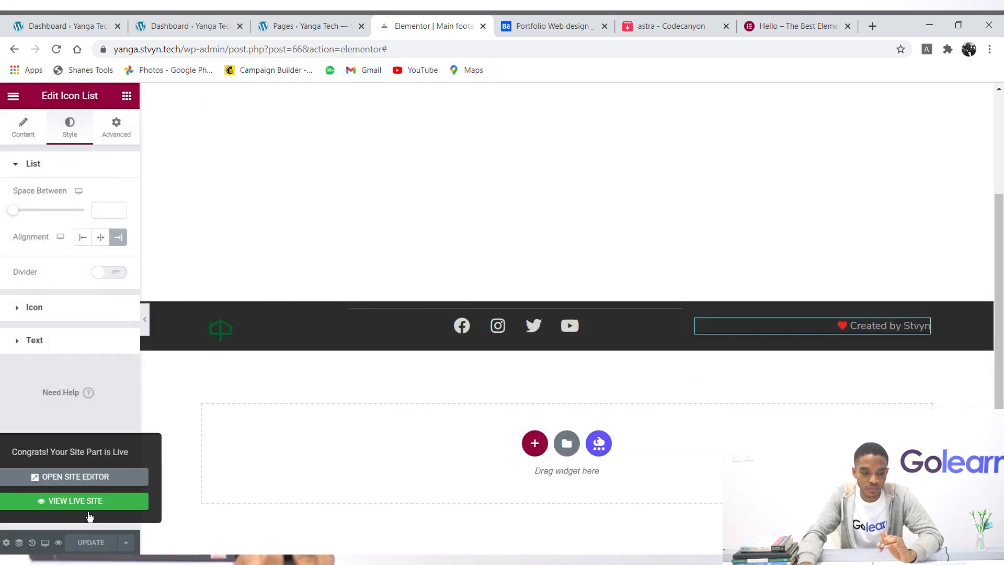
Preview the published footer template and compare its logo and icon sizes with the Behance footer.
click(59, 543)
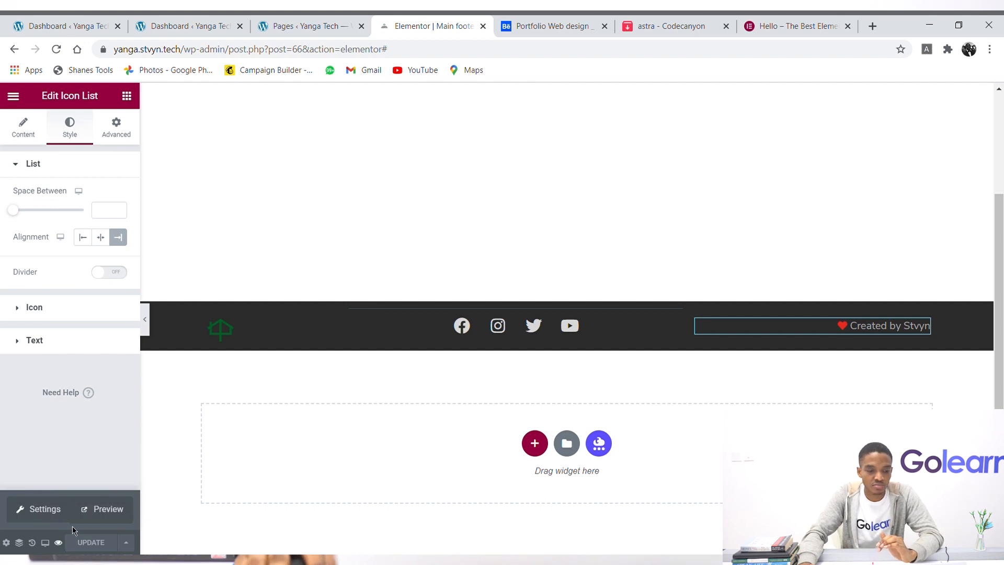
click(106, 523)
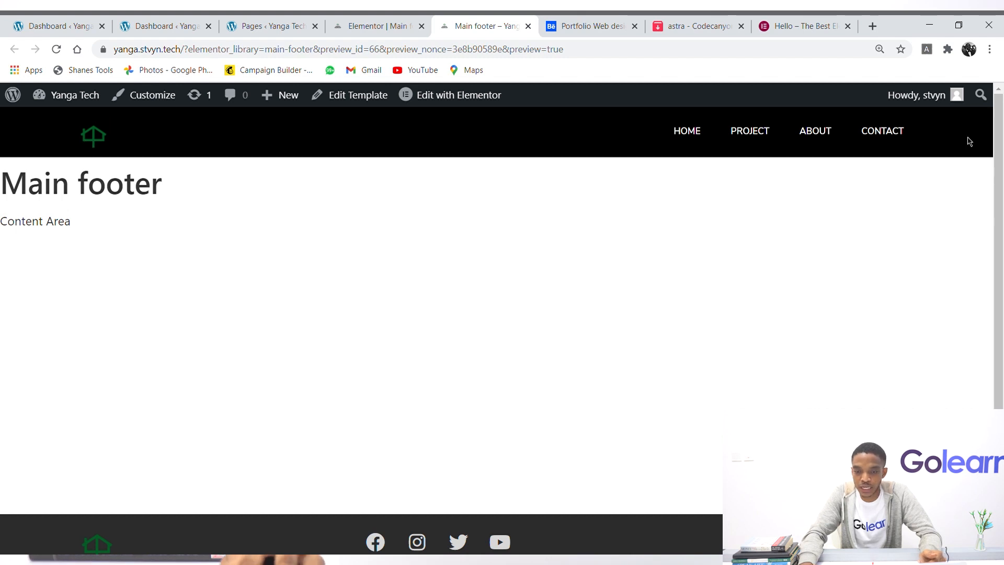
scroll(985, 324, down, 1)
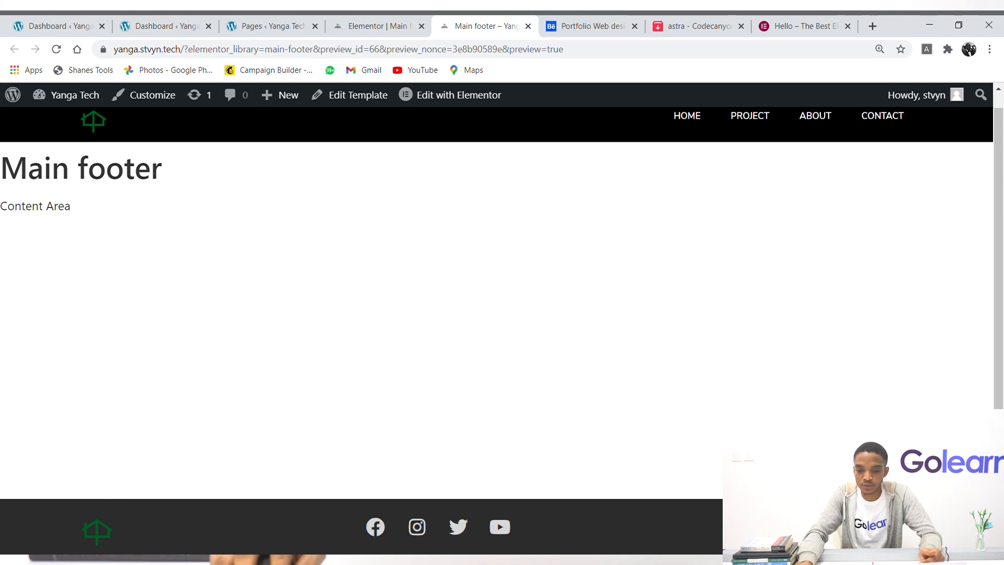
click(595, 19)
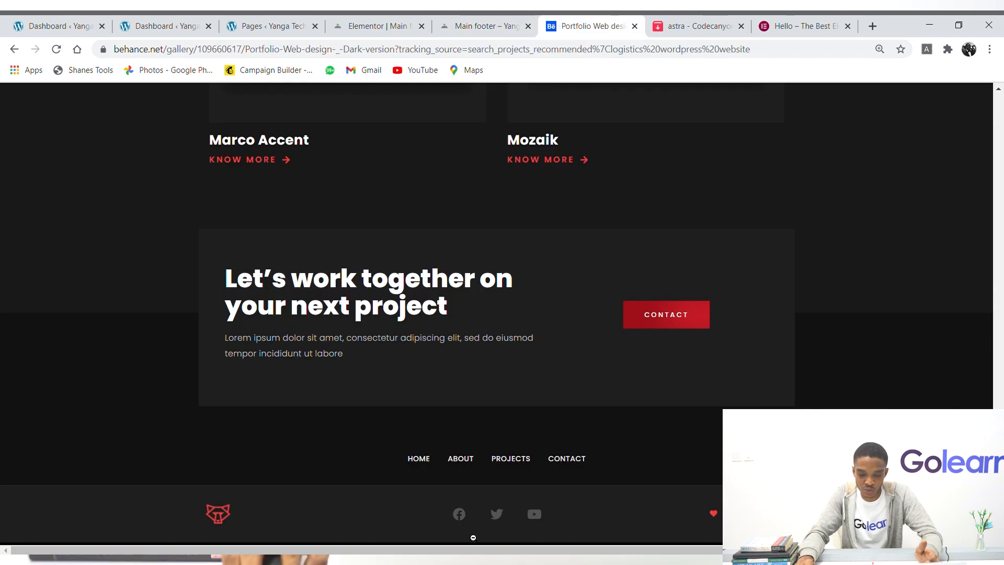
click(484, 25)
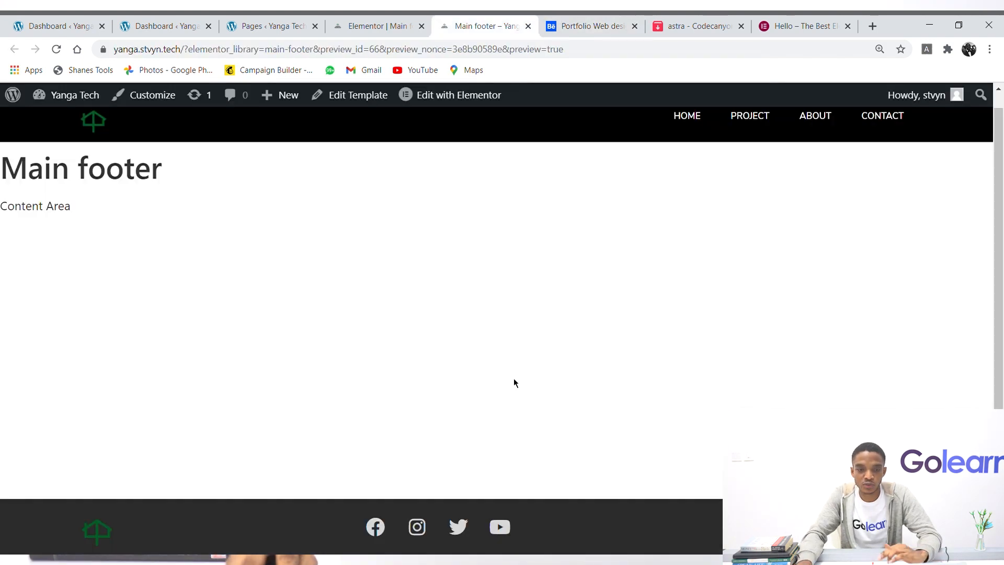
Return to the footer template in Elementor and set the logo image's width to 27%.
click(390, 19)
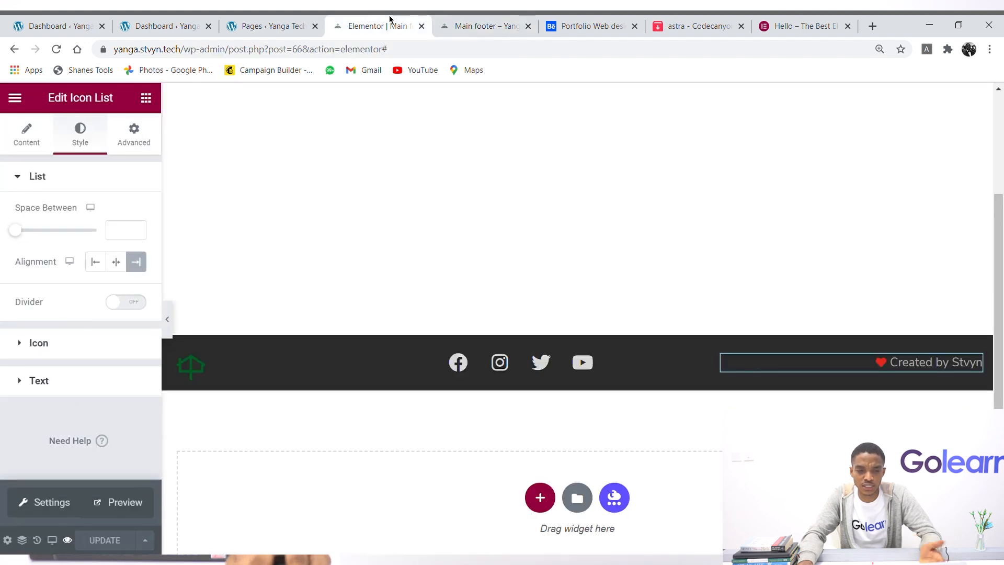
click(218, 358)
double_click(115, 231)
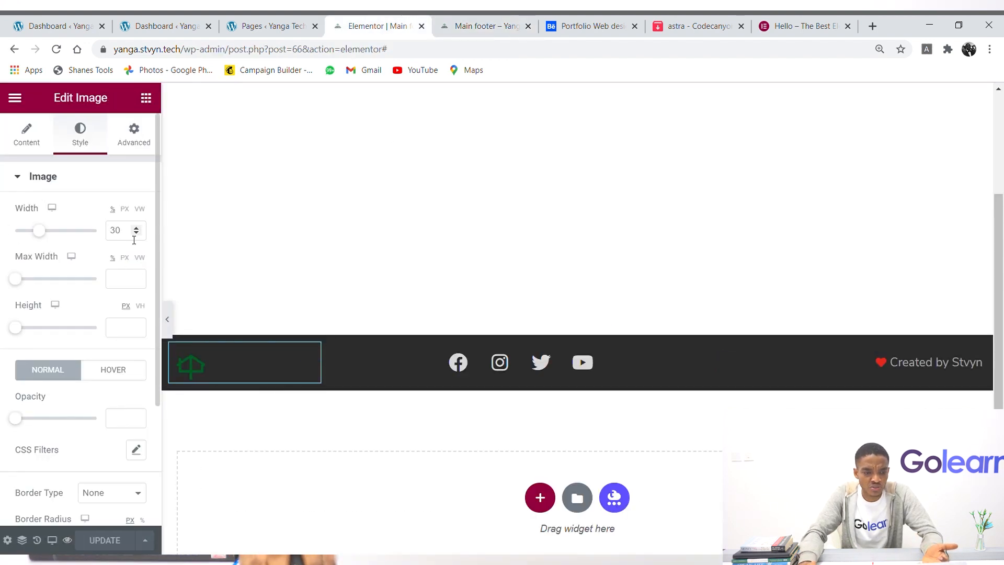
text(27)
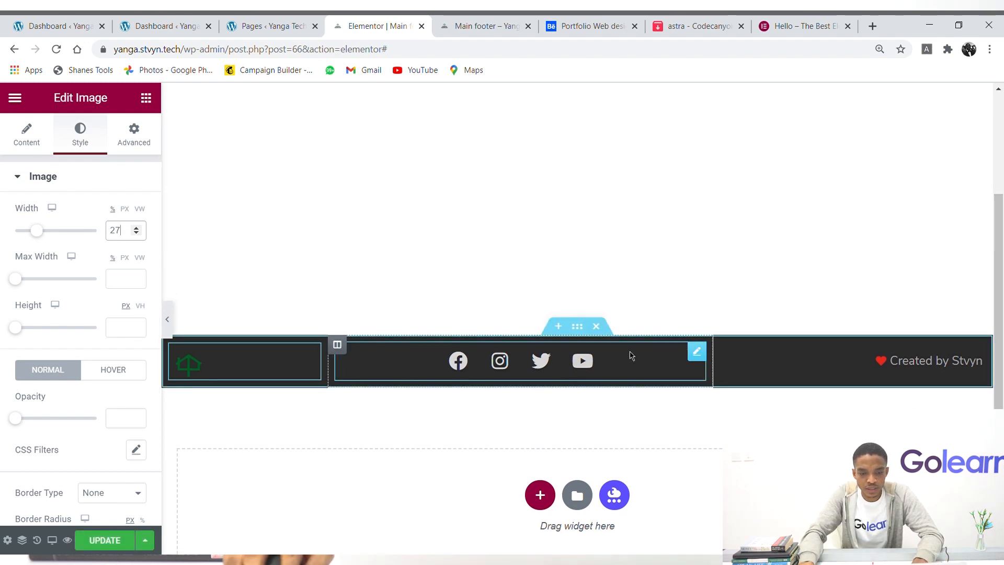
Reduce the size of the footer's social icons to 15.
click(695, 353)
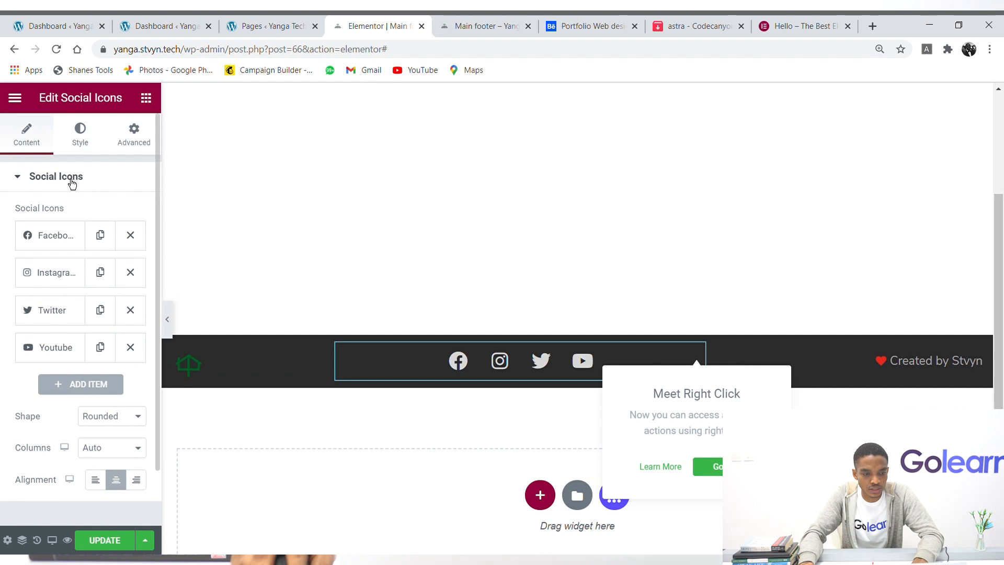
click(74, 151)
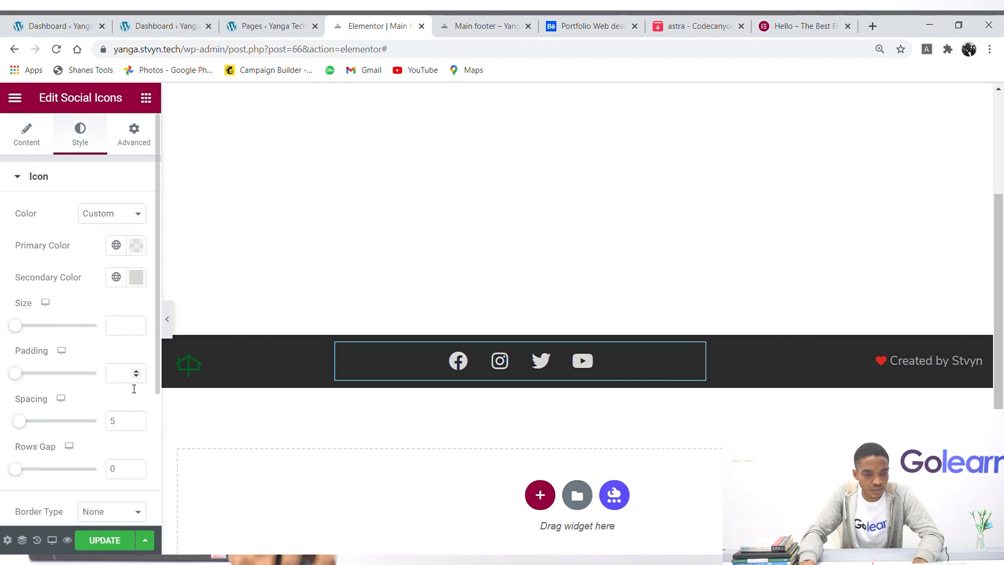
scroll(134, 388, down, 2)
click(121, 232)
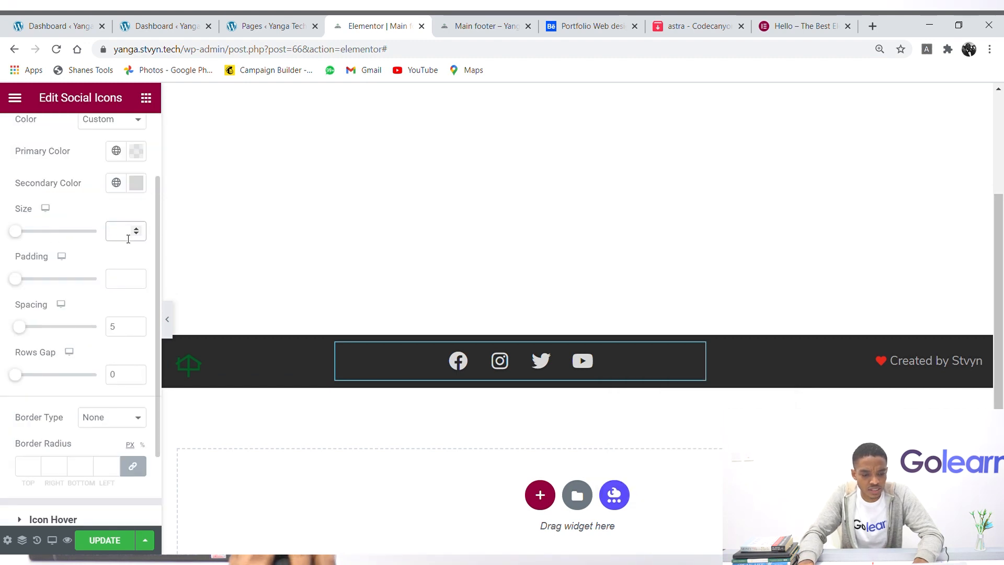
text(25)
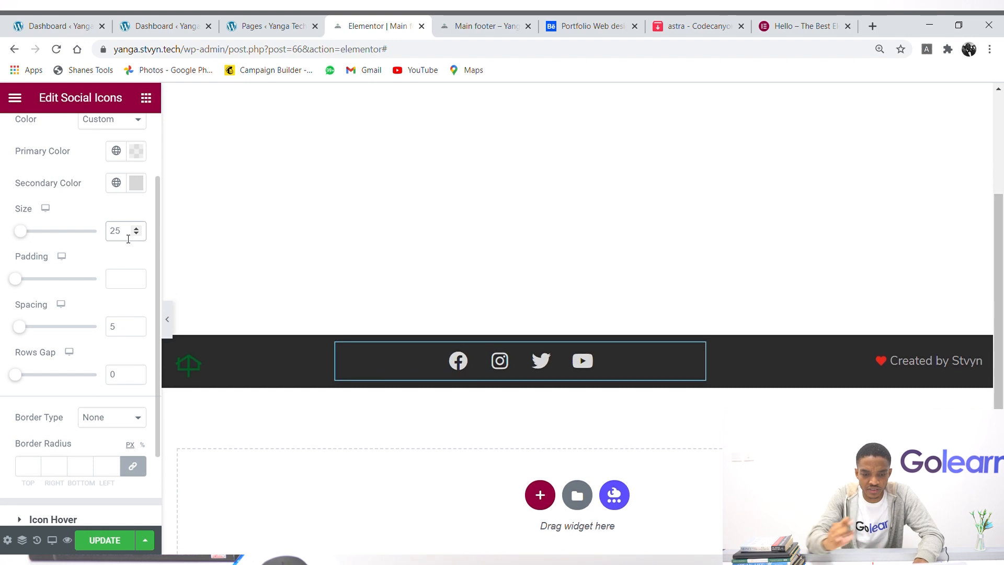
click(136, 234)
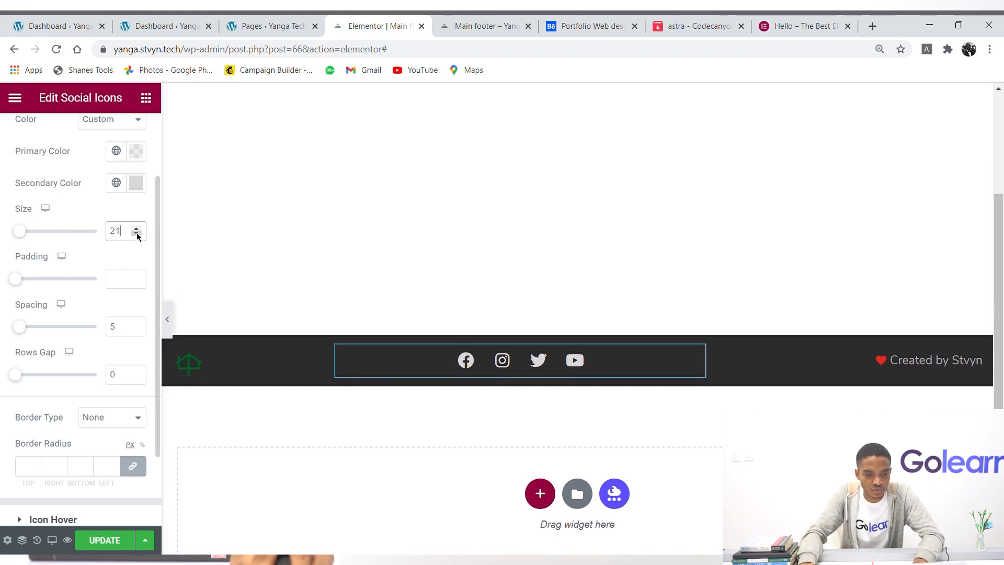
click(136, 234)
click(136, 234)
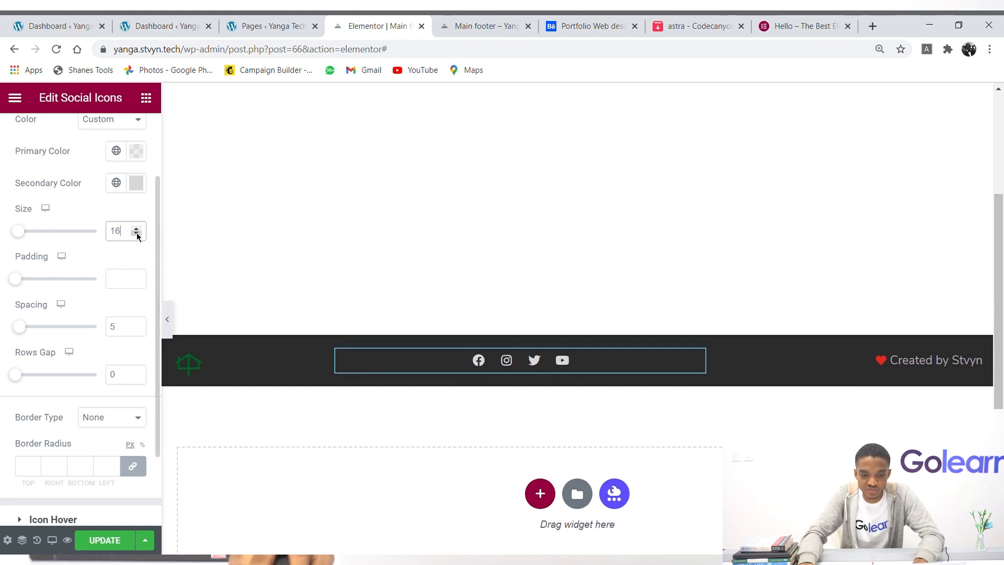
click(137, 234)
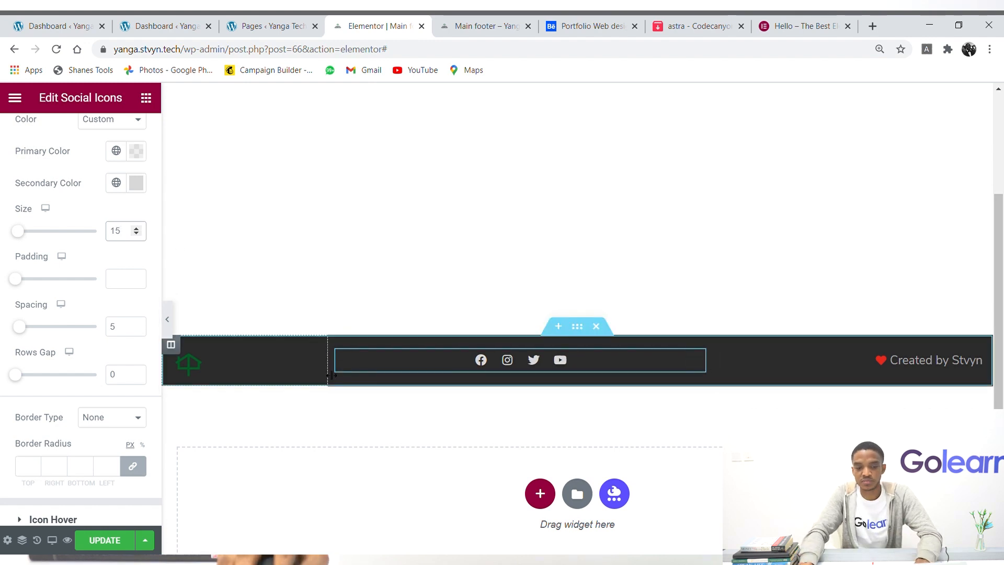
Reduce the footer logo image's width to 20%.
click(207, 360)
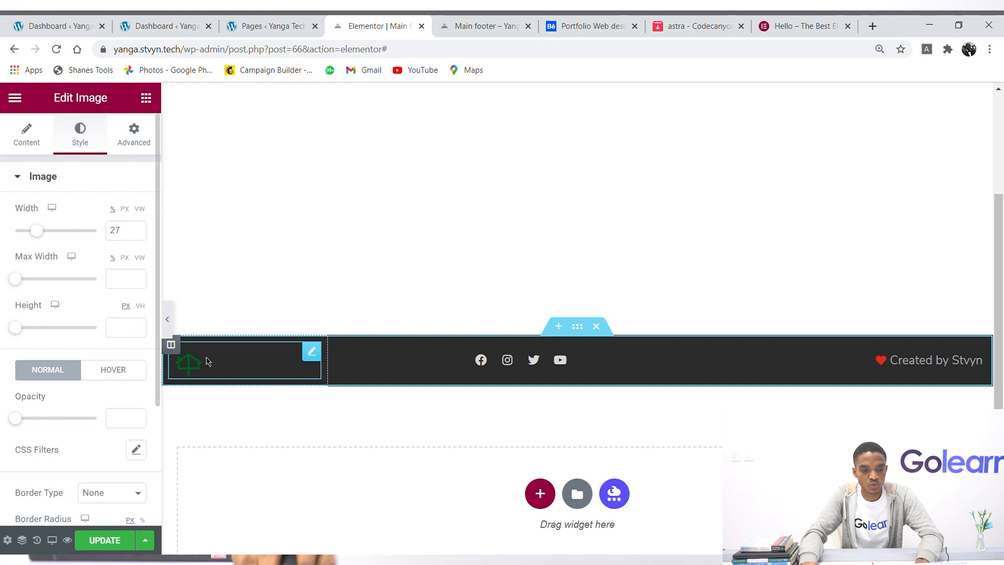
click(133, 237)
key(BackSpace)
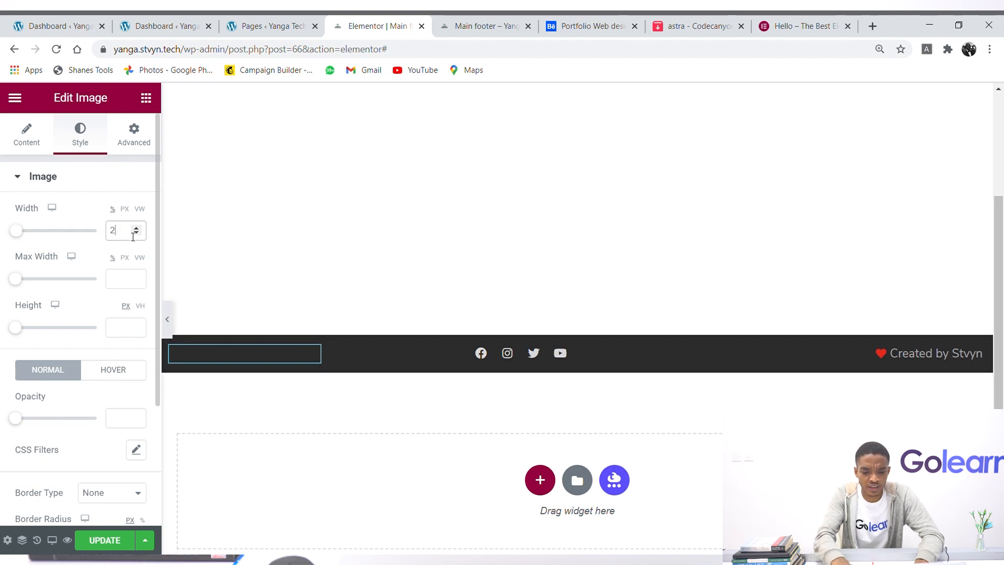
text(50)
key(BackSpace)
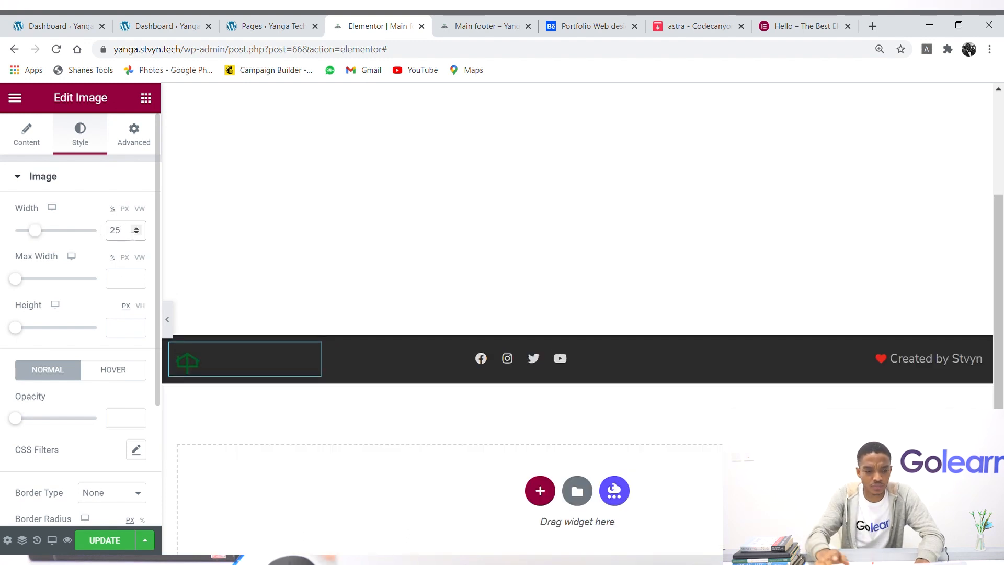
click(139, 234)
click(140, 234)
click(139, 234)
click(140, 234)
click(140, 234)
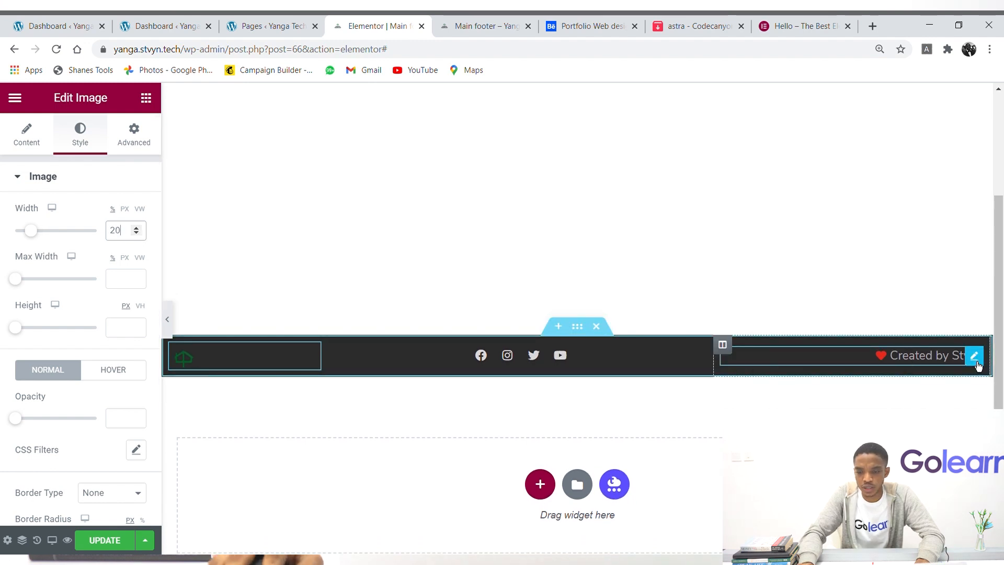
Set the font size of the "Created by" icon list text to 12 px.
click(978, 361)
click(74, 387)
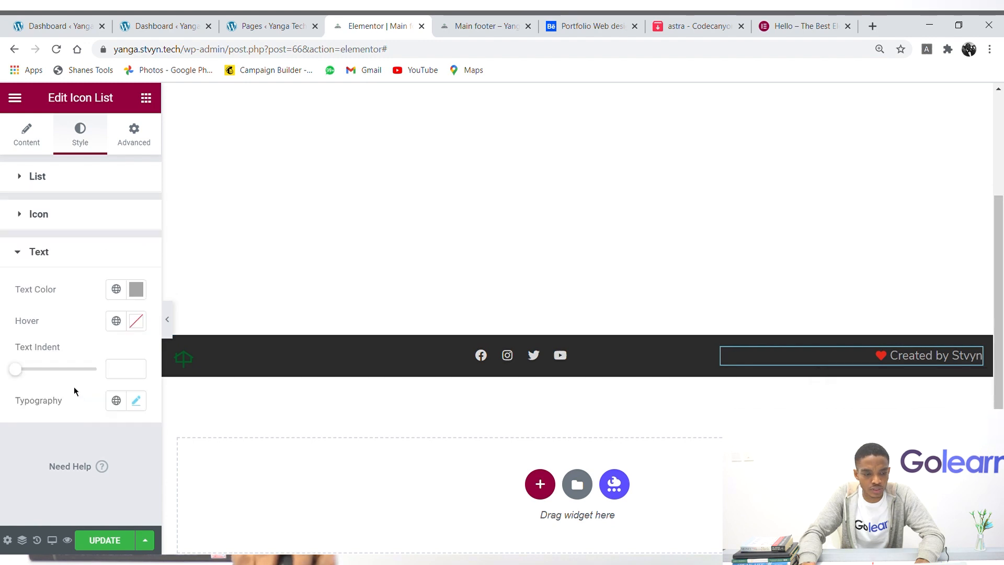
click(137, 401)
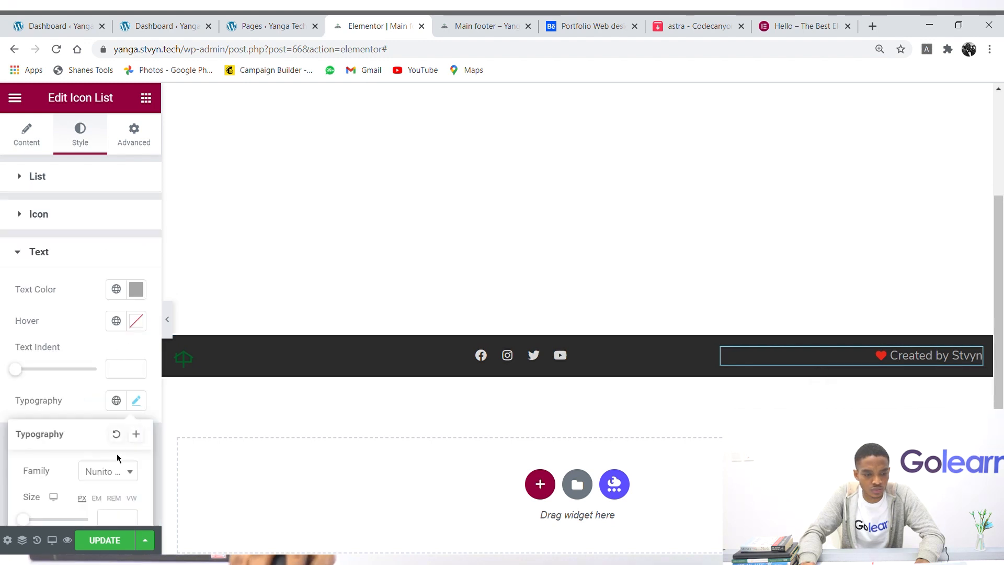
scroll(112, 418, down, 3)
click(113, 337)
text(12)
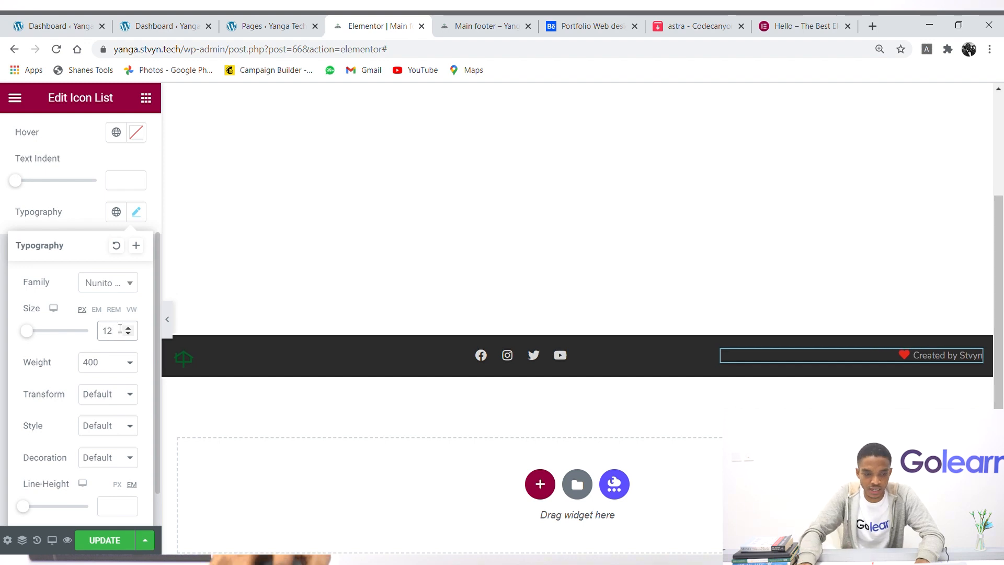
click(138, 220)
scroll(133, 209, up, 3)
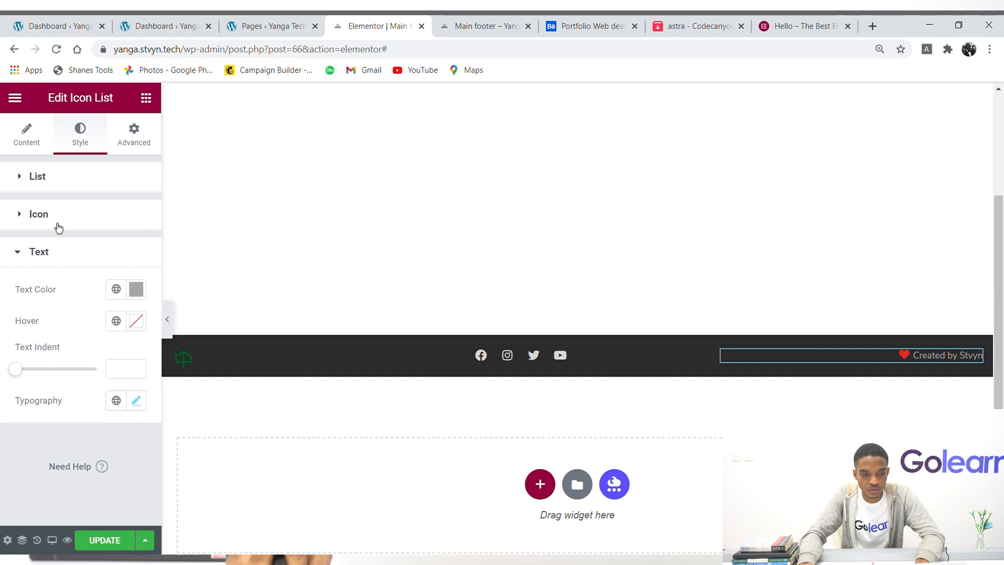
Set the icon list's heart icon size to 12 and update the footer template.
click(58, 225)
click(136, 335)
click(136, 335)
click(114, 547)
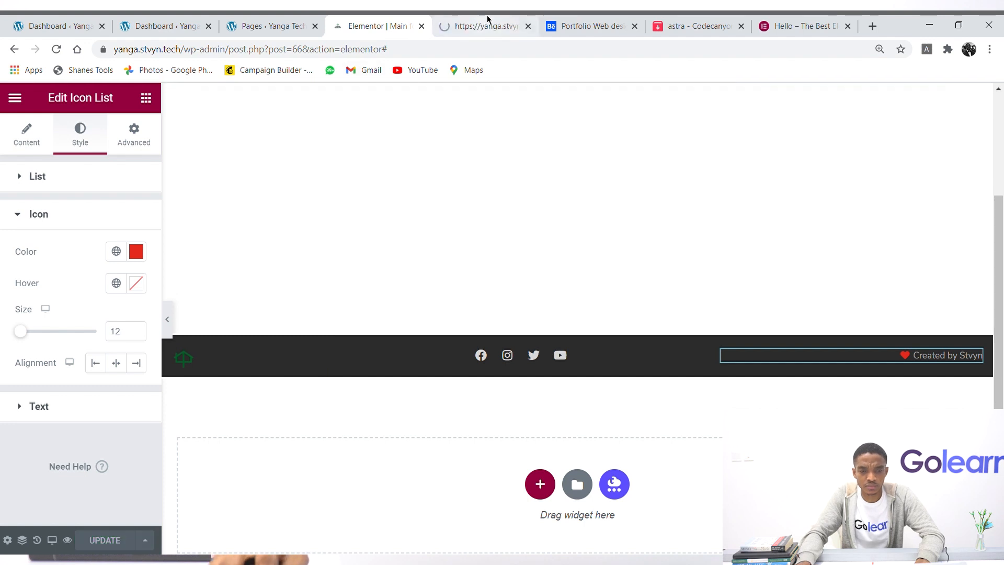
Check the updated footer in the preview page and compare it with the Behance portfolio design.
click(487, 21)
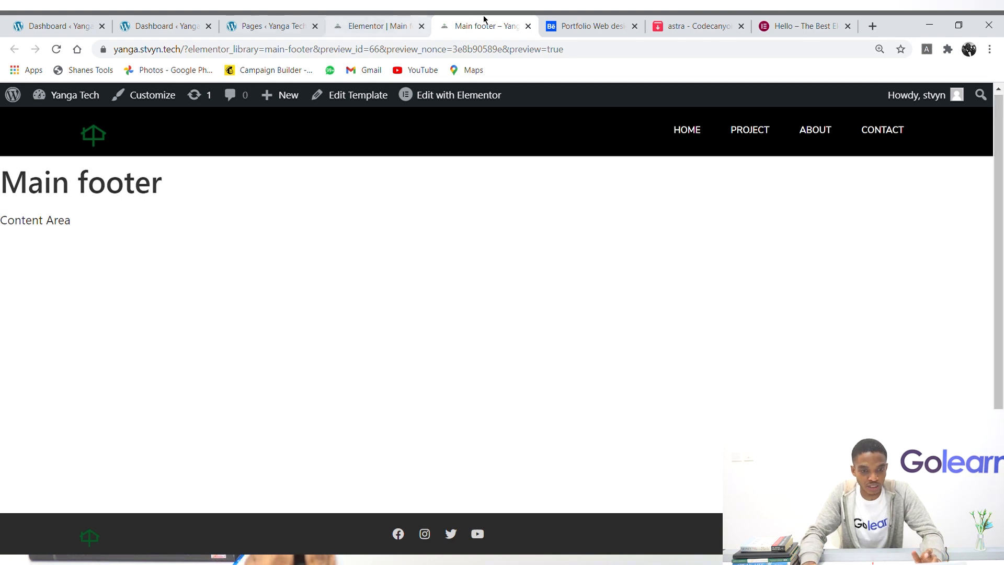
click(575, 24)
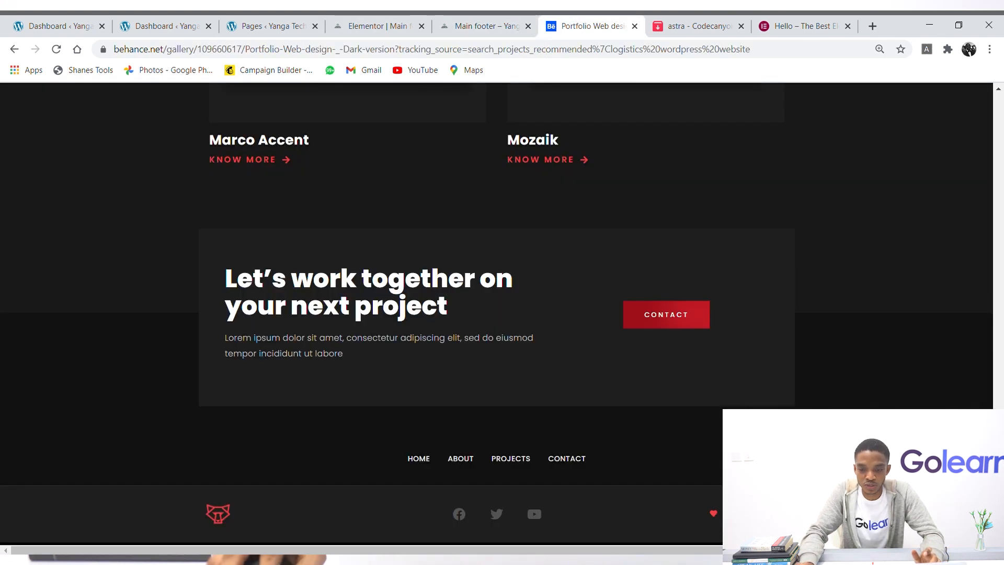
scroll(497, 313, up, 20)
scroll(497, 314, down, 1)
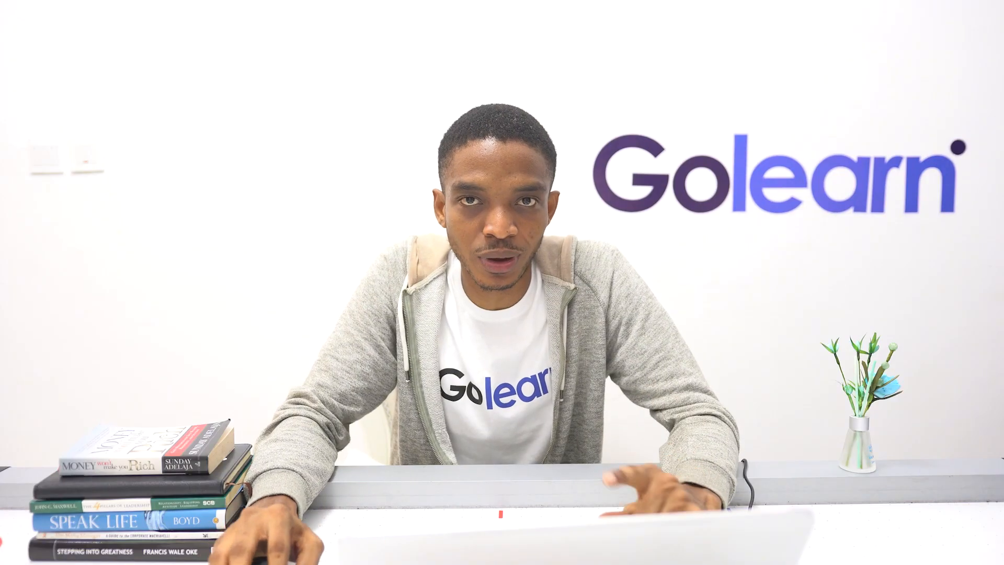